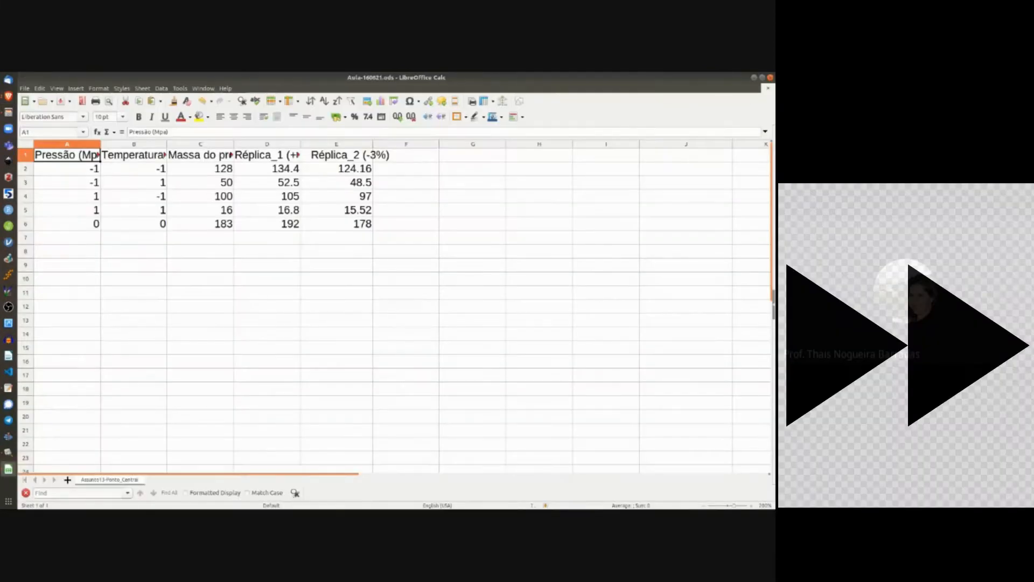
Step: Type the headers Massa1, Massa2, Massa3, Média and Lc95% into C1:G1
click(226, 156)
text(Massa1)
drag(234, 161, 345, 157)
click(407, 155)
text(Média)
key(Right)
text(Lc95%)
key(Return)
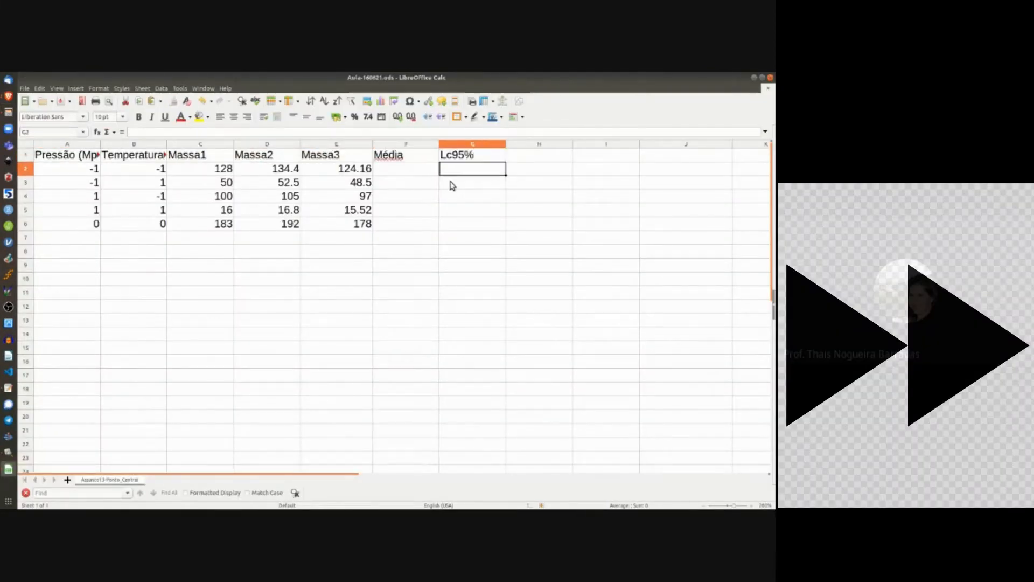
key(Left)
Step: Label D7 'Média Global' and make the header row bold
click(278, 240)
text(Média Global)
drag(334, 238, 278, 240)
key(ctrl+b)
drag(67, 155, 472, 155)
key(ctrl+b)
click(401, 169)
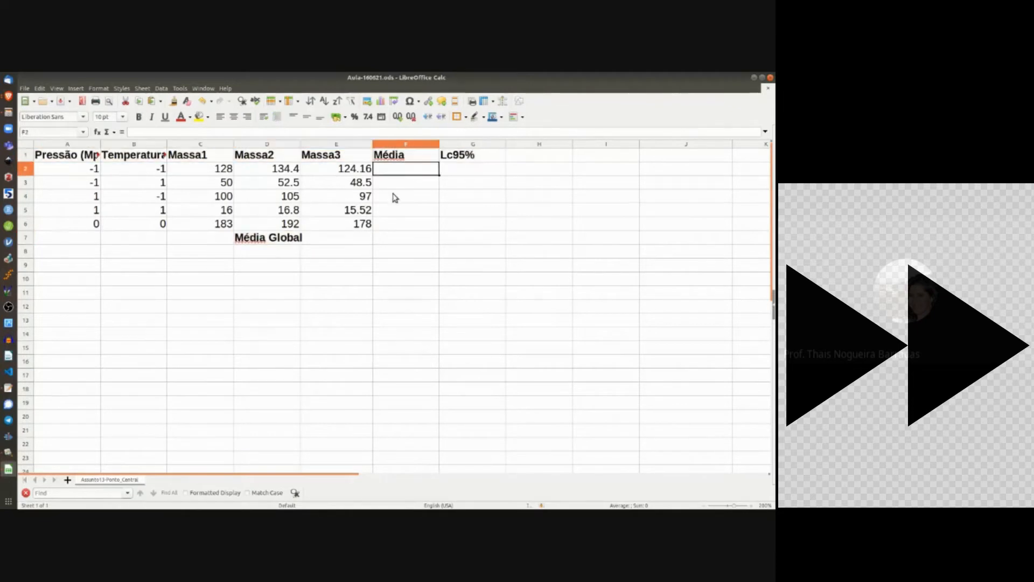
drag(401, 169, 469, 224)
click(404, 265)
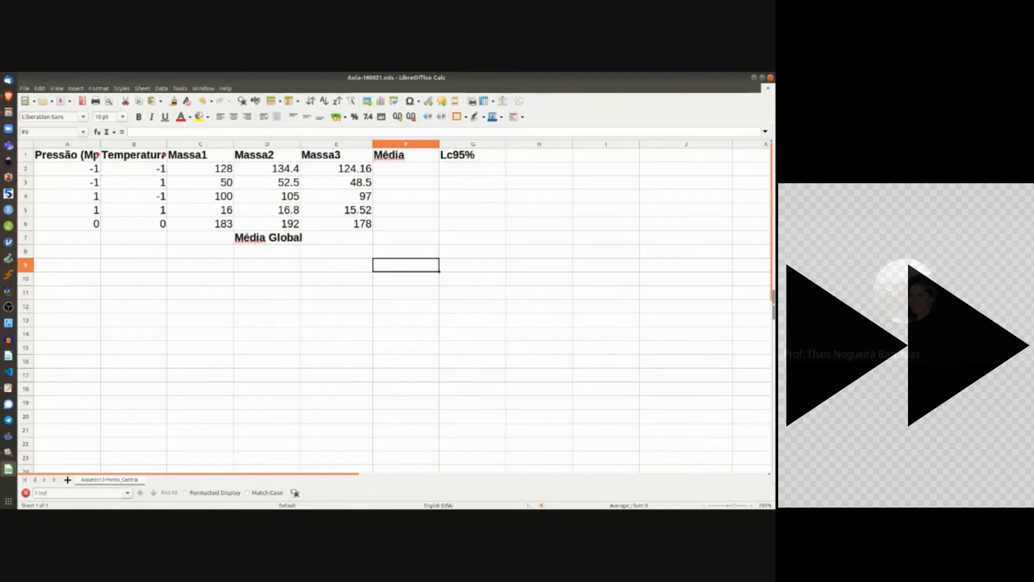
Step: Paste the 'Lc95%/Média' header from the text editor into H1
key(alt+Tab)
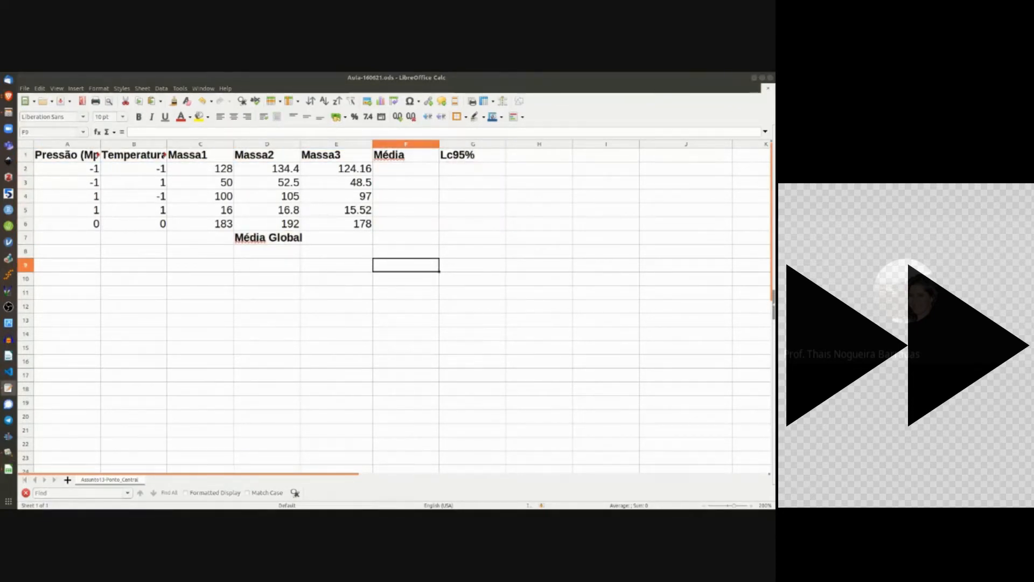
click(524, 157)
text(Lc95%/Média)
click(402, 252)
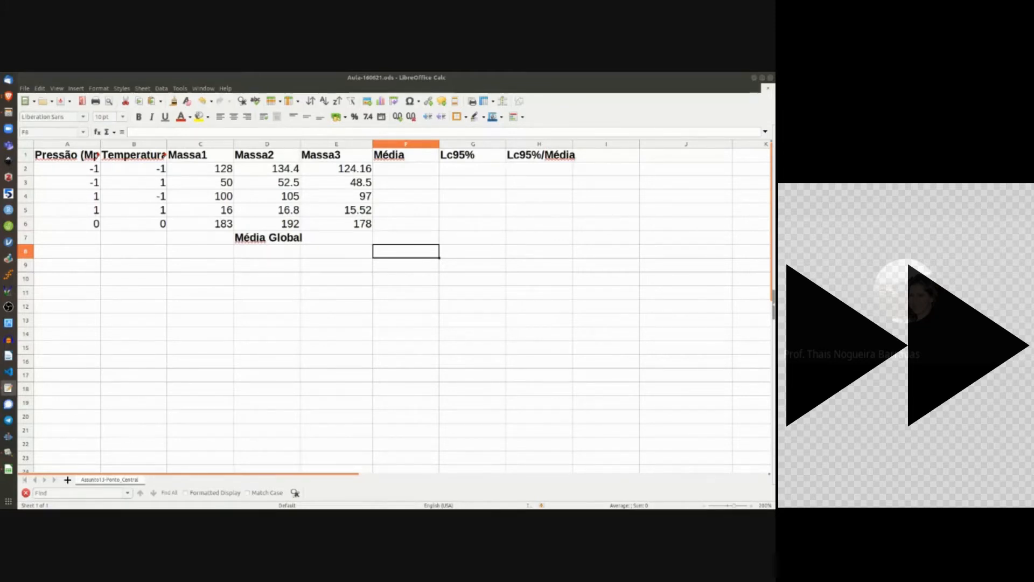
Step: Enter an AVERAGE formula over row 2's replicates in F2
click(411, 171)
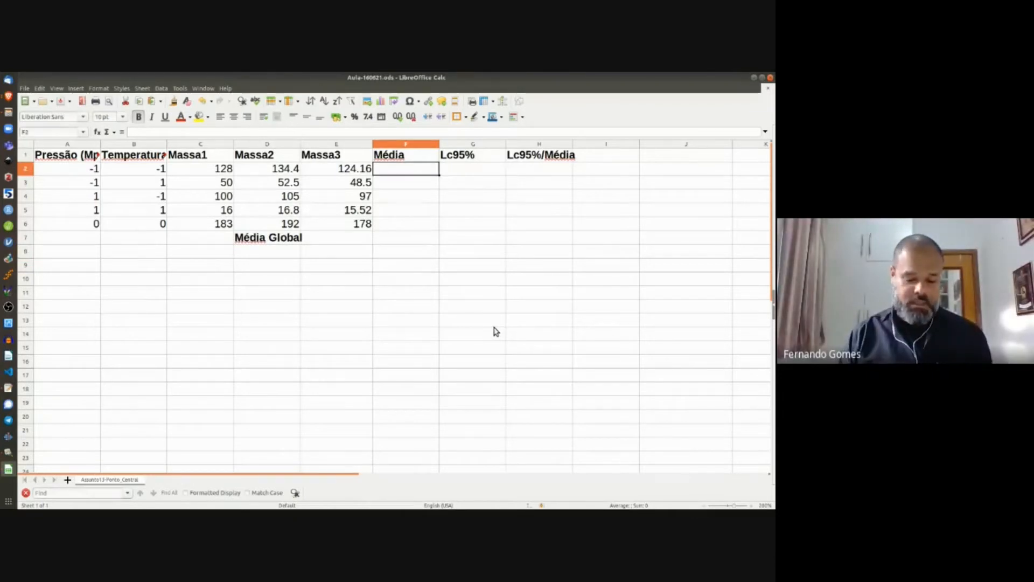
text(=aver)
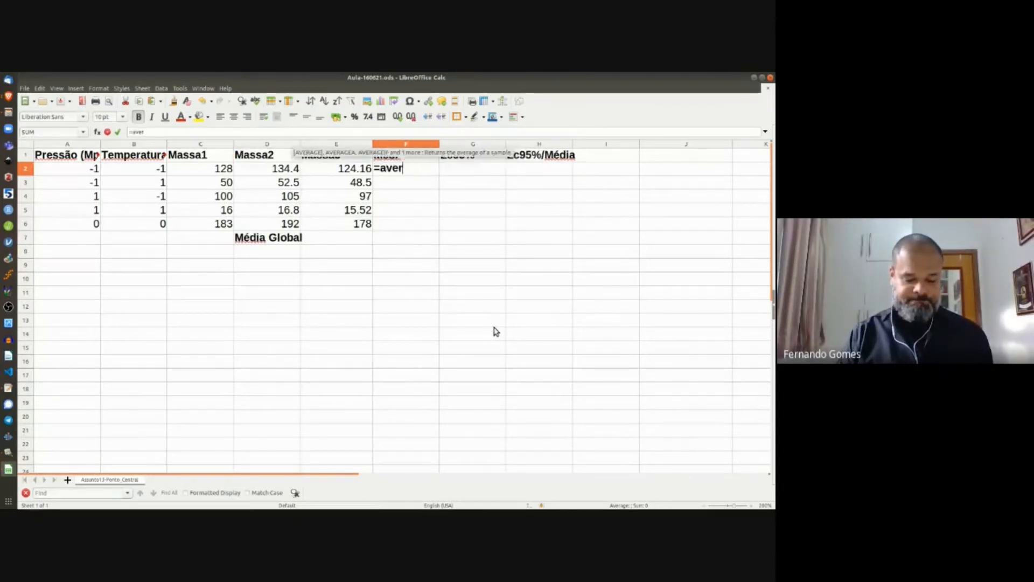
text(age()
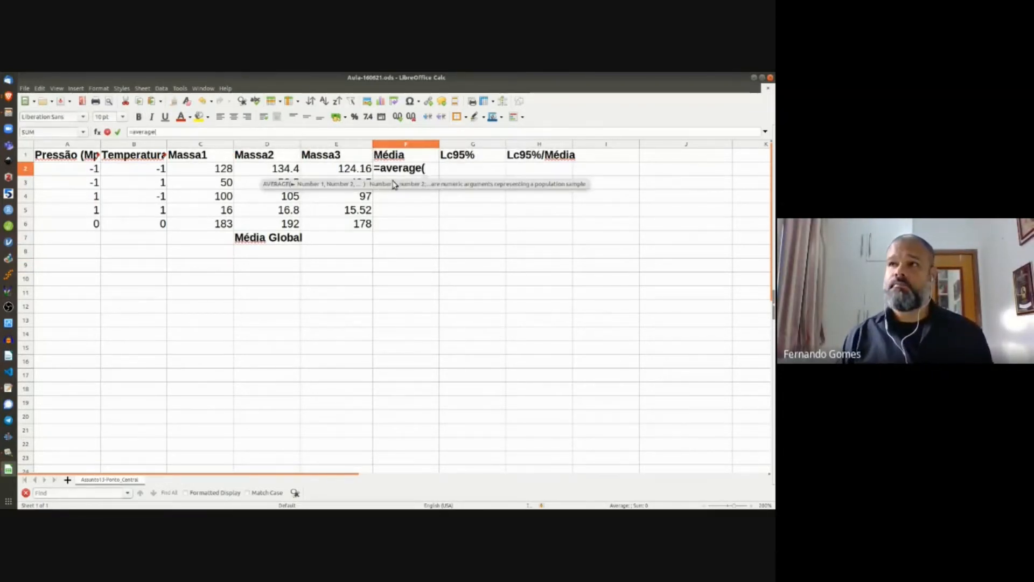
click(198, 171)
key(shift+Right)
key(shift+Right)
key(shift+Right)
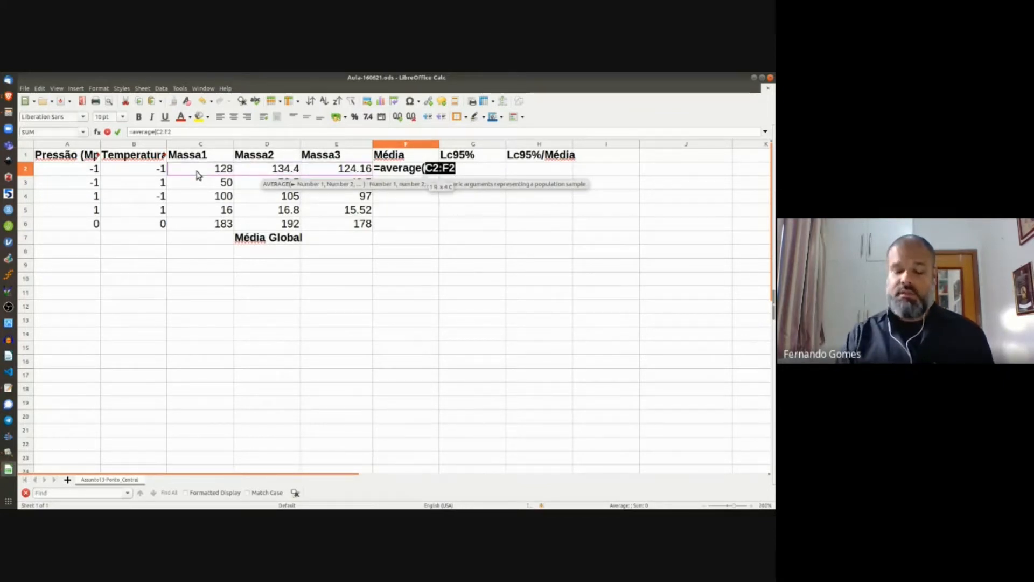
text())
key(Return)
Step: Fix F2's range to =AVERAGE(C2:E2) so it shows 128.8533333
key(Up)
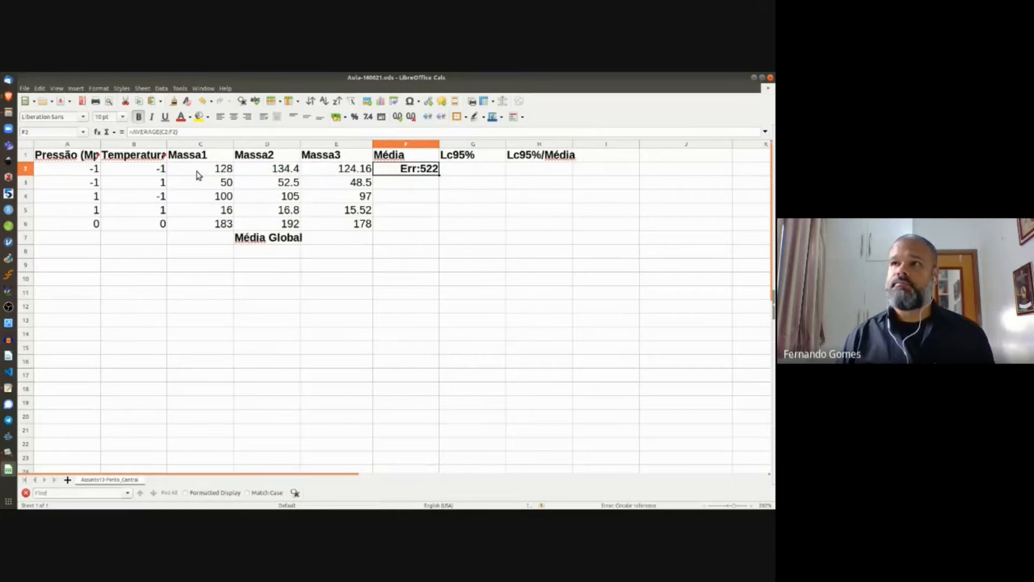
click(166, 131)
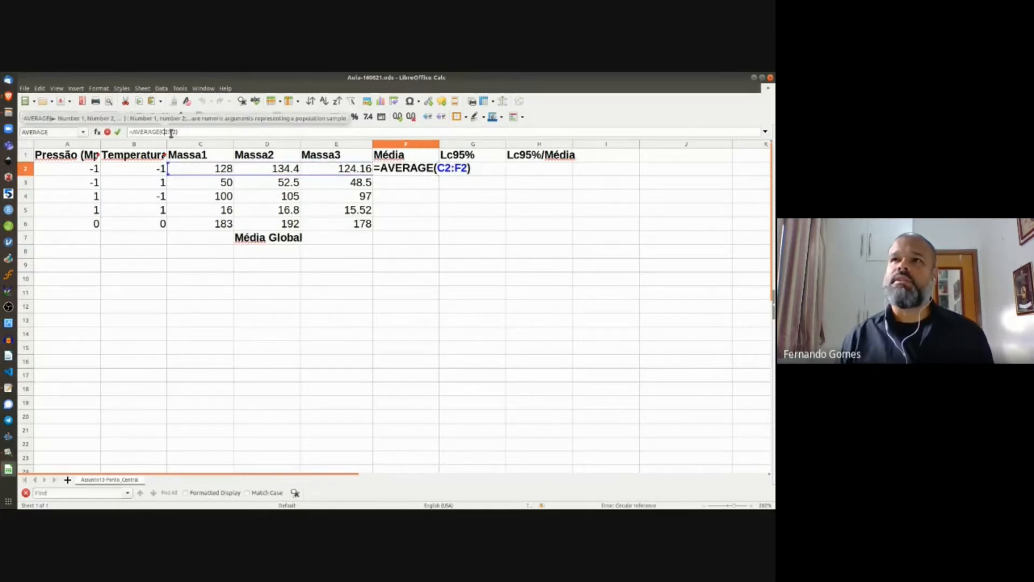
key(BackSpace)
text(E)
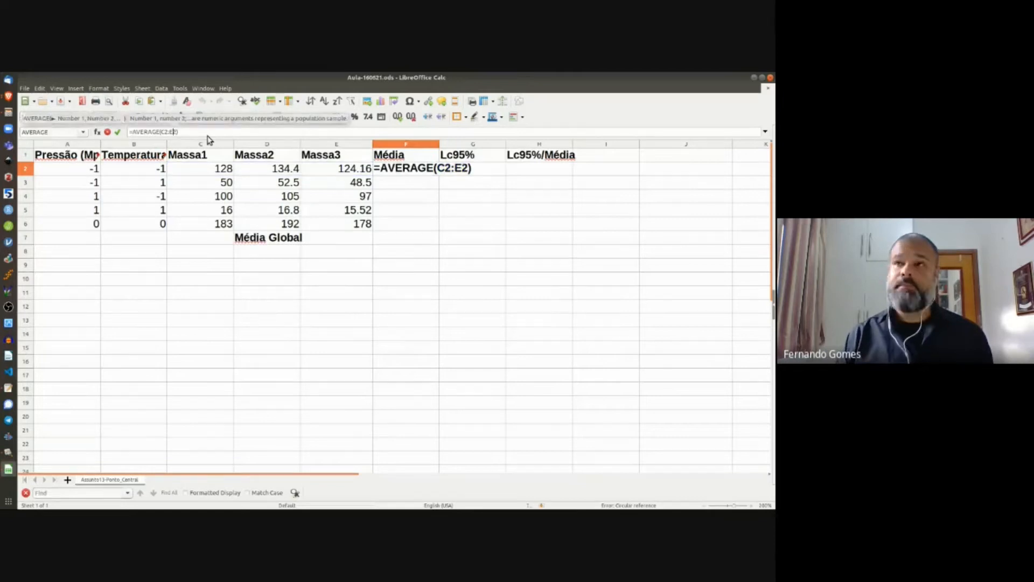
key(Return)
click(467, 172)
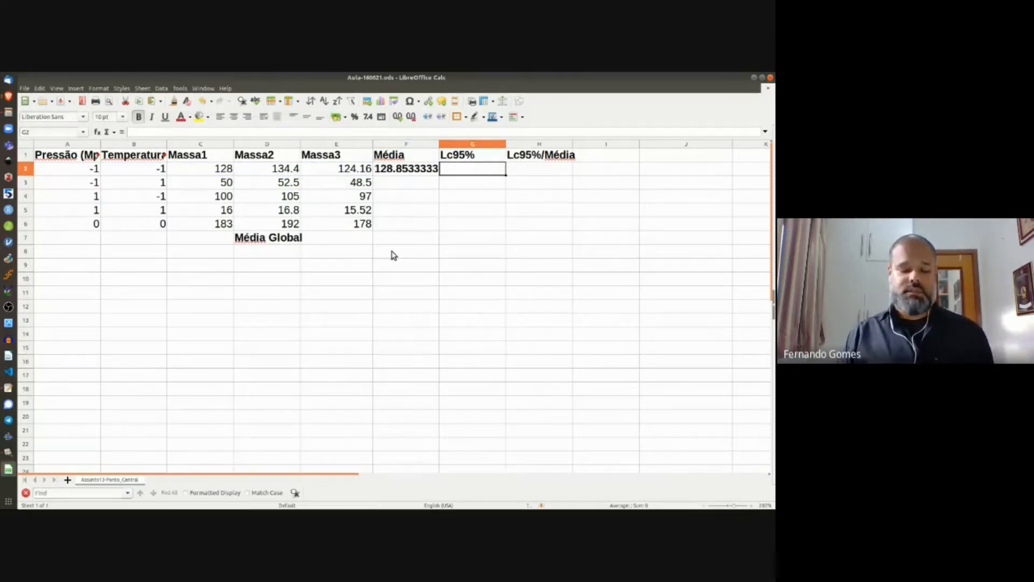
Step: Enter =4.3*STDEV(C2:E2)/(3^.5) in G2, giving 12.84266667
text(4)
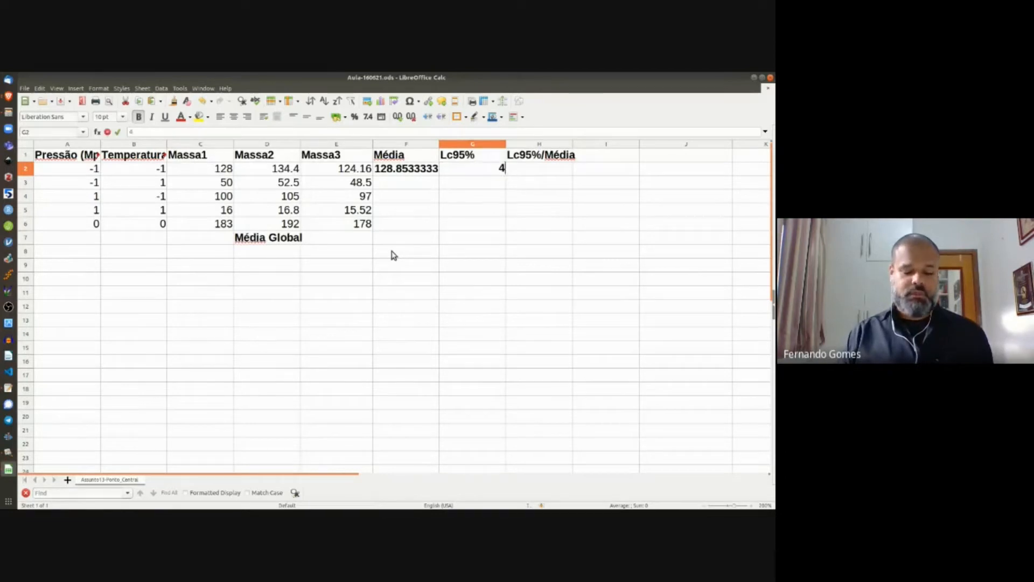
text(.3)
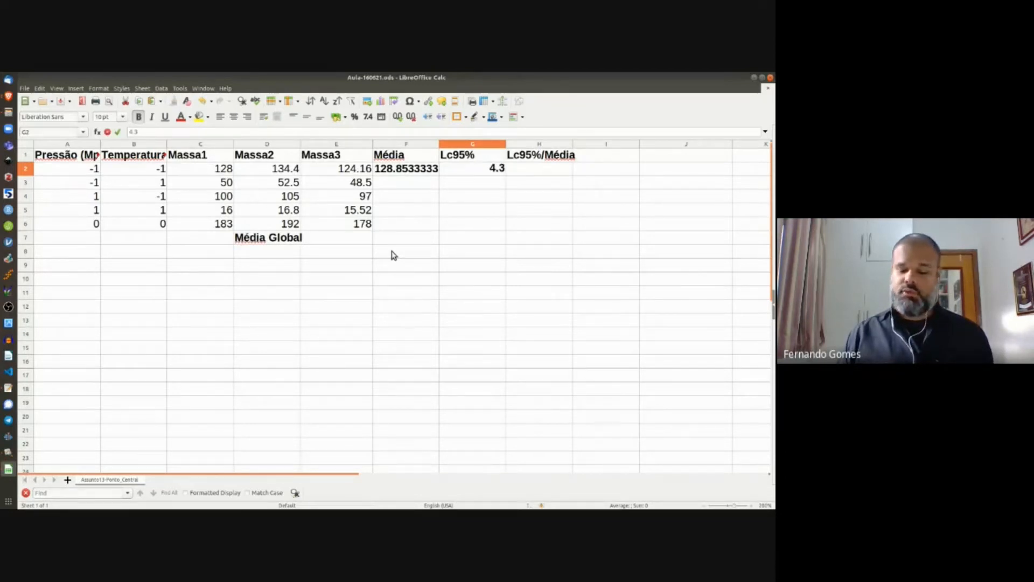
text(*)
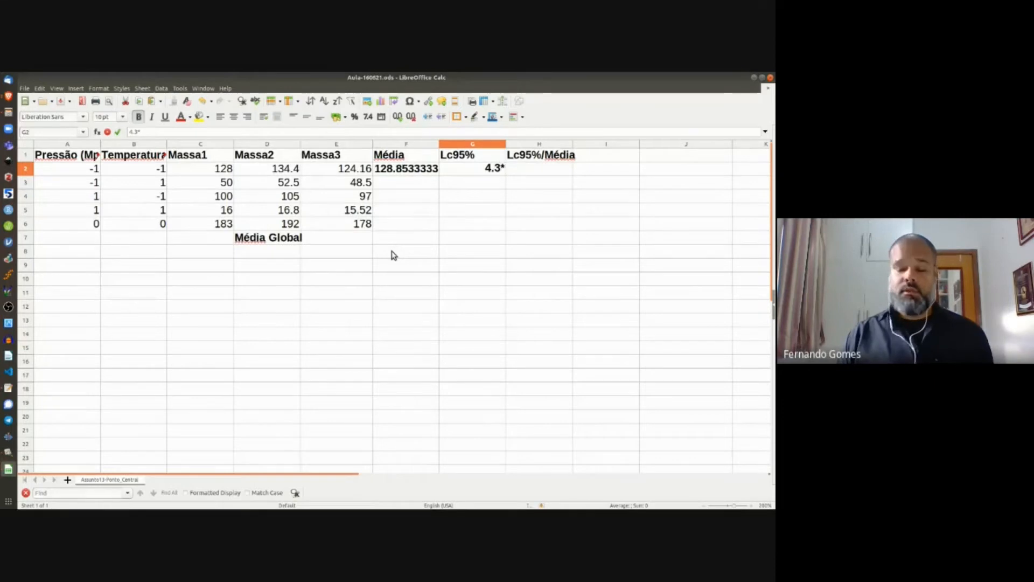
key(BackSpace)
key(BackSpace)
key(BackSpace)
key(BackSpace)
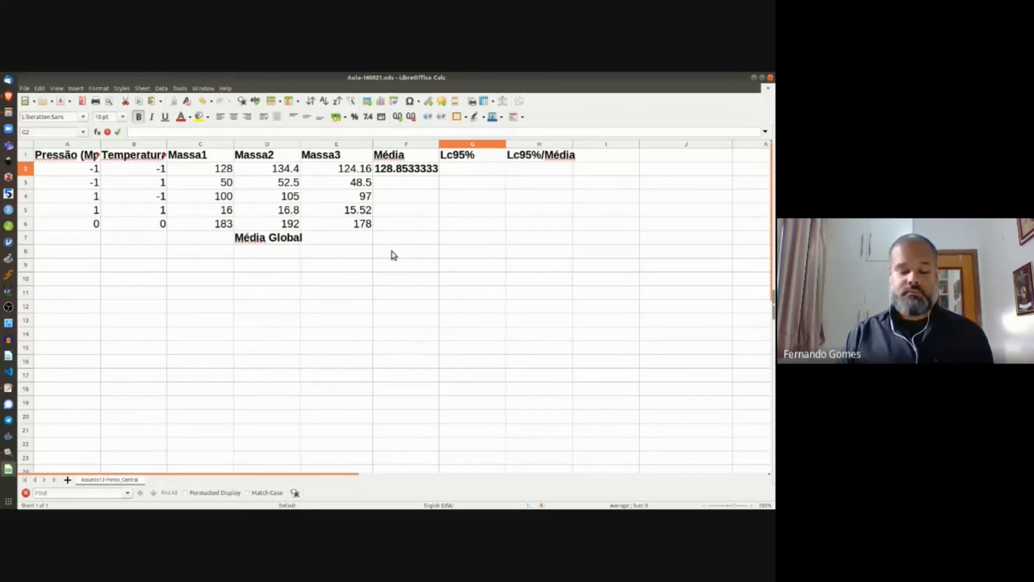
text(=)
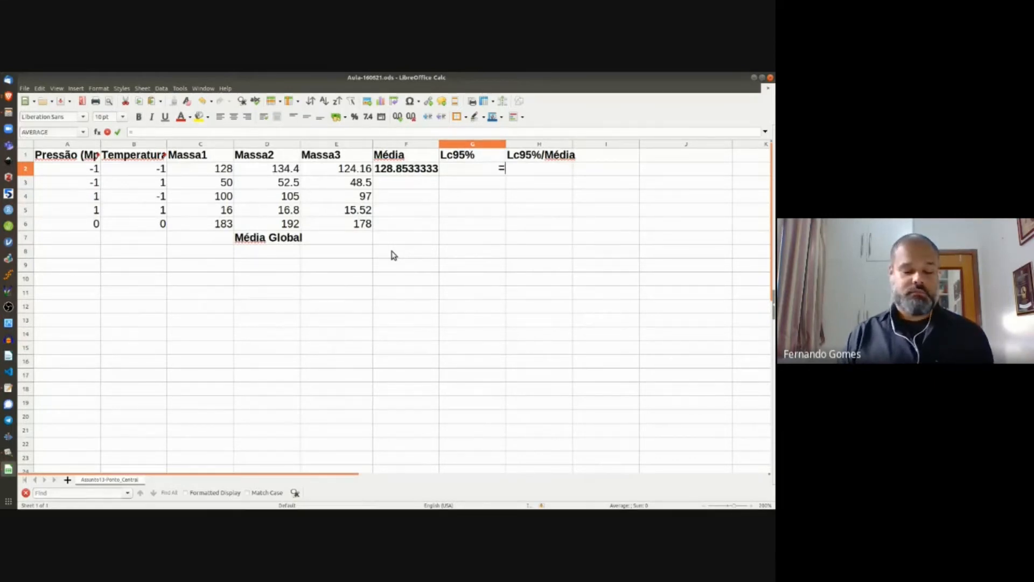
text(4)
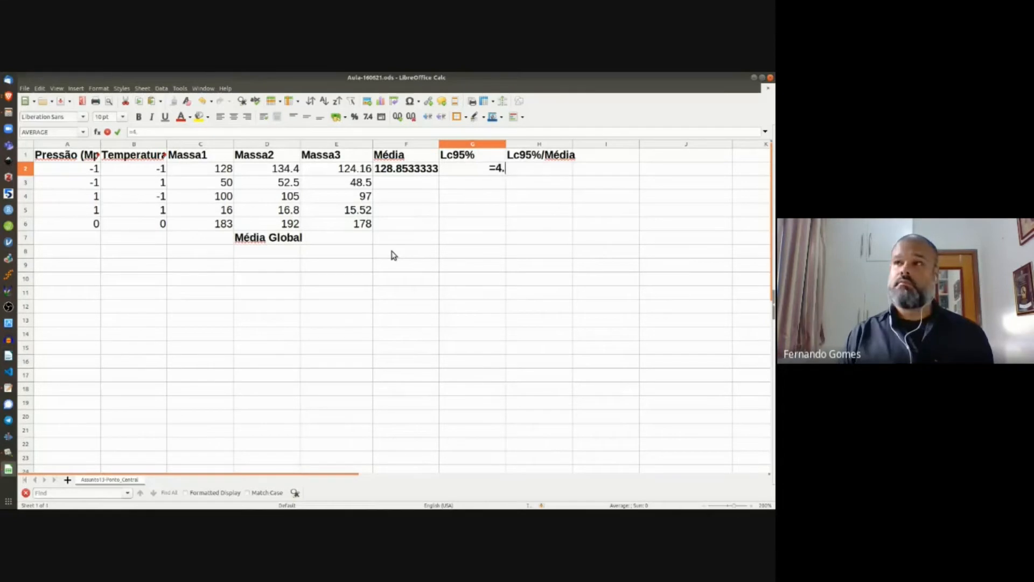
text(.3)
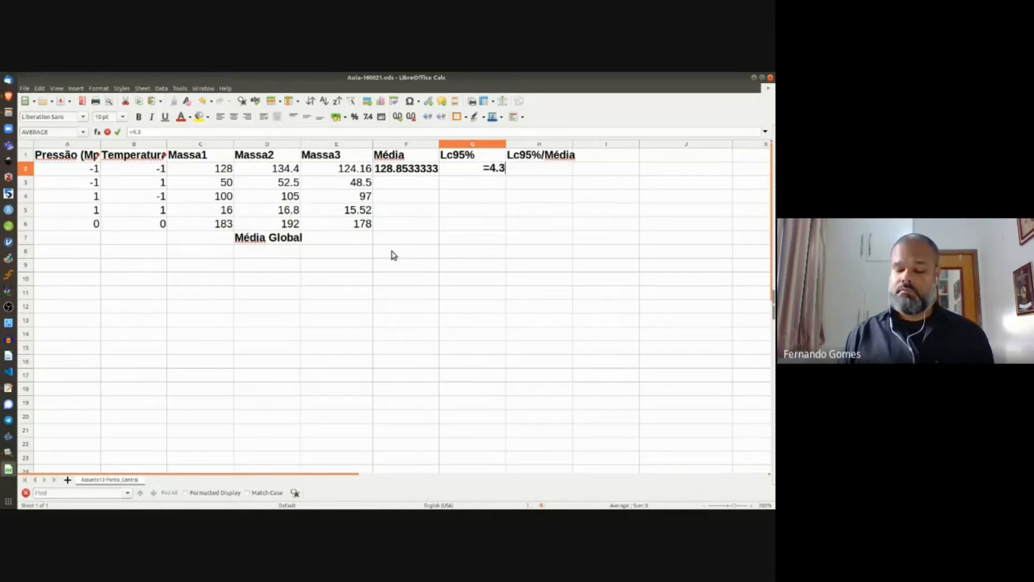
text(*st)
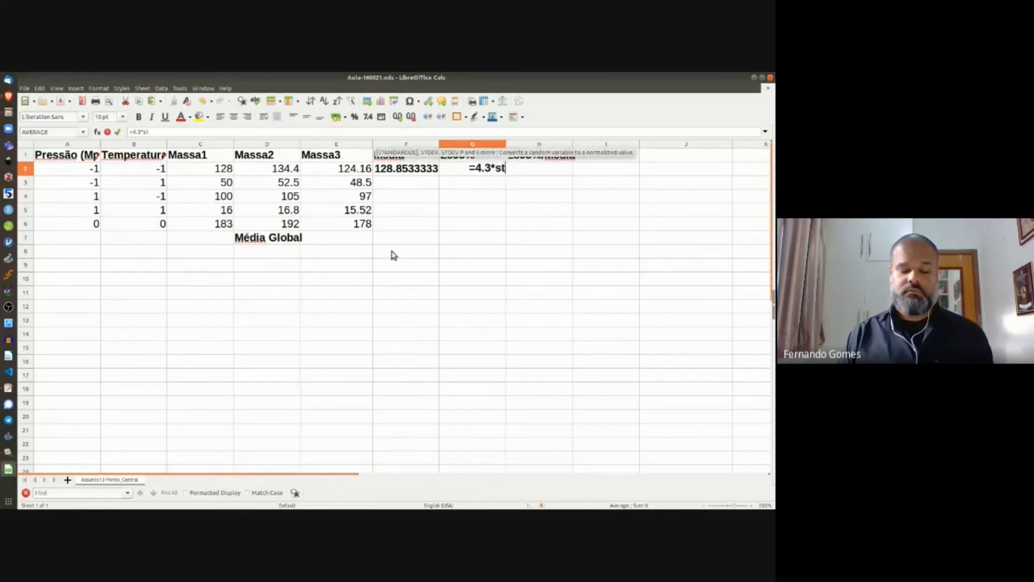
text(dev)
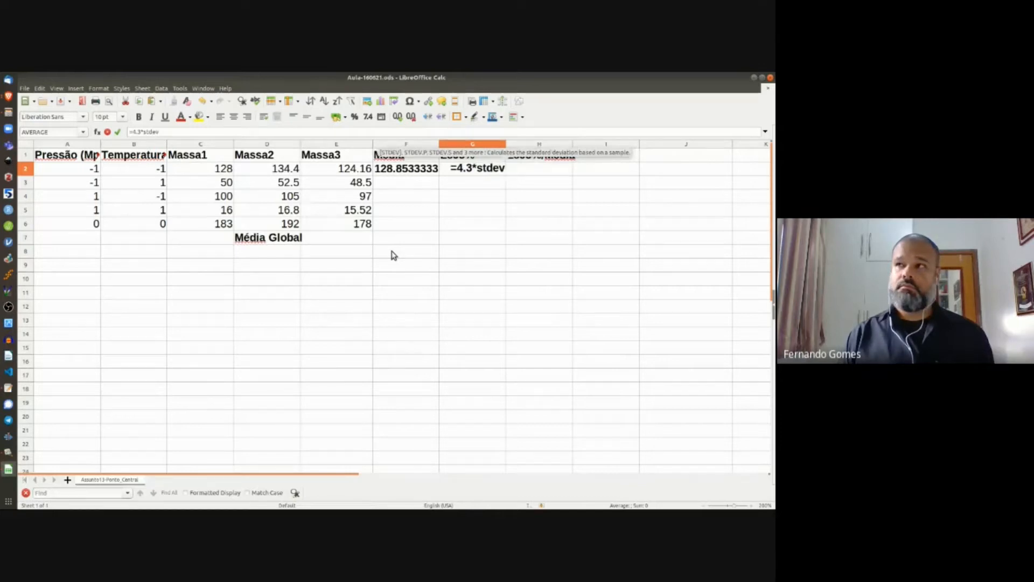
text(()
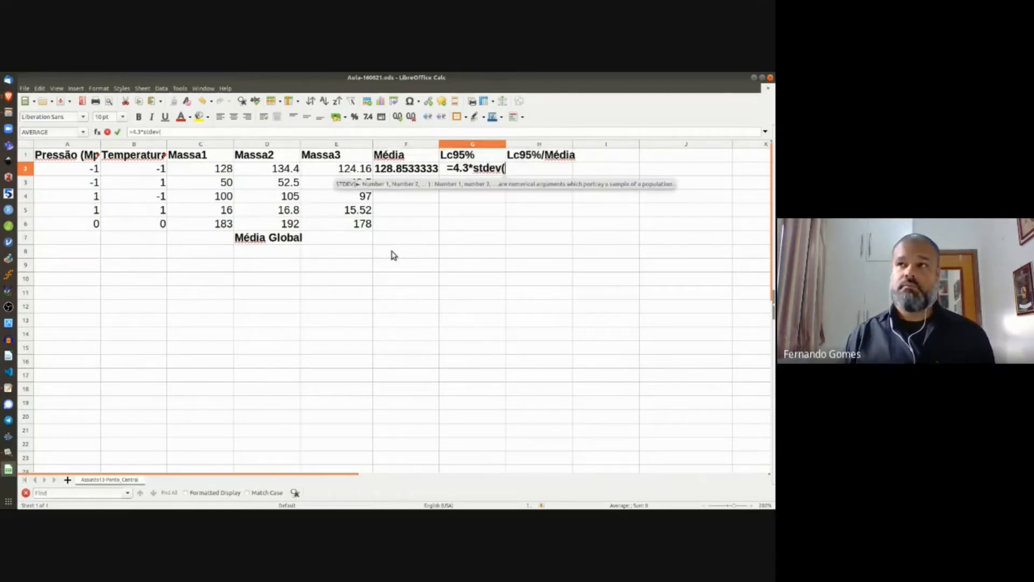
click(224, 173)
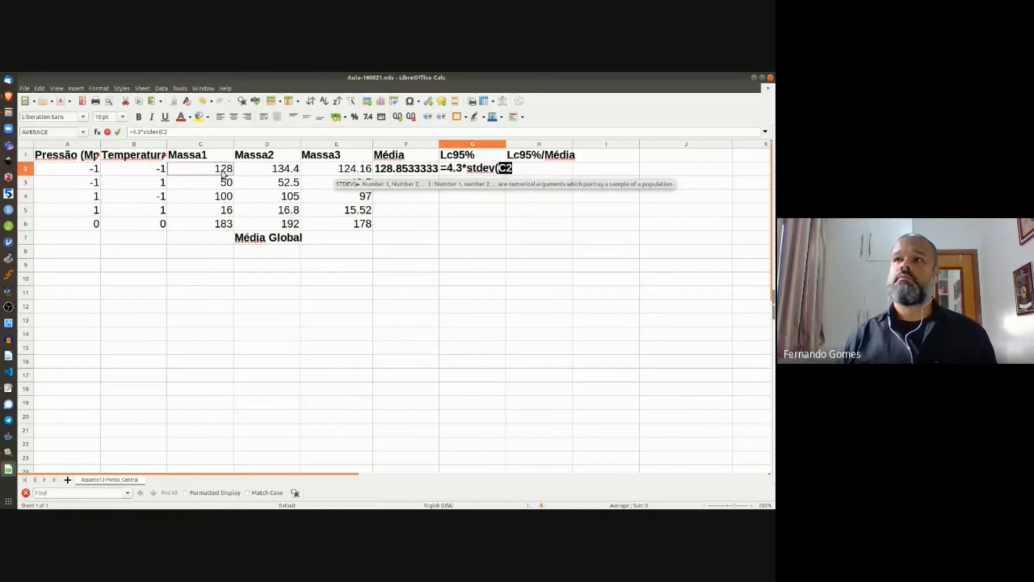
key(shift+Right)
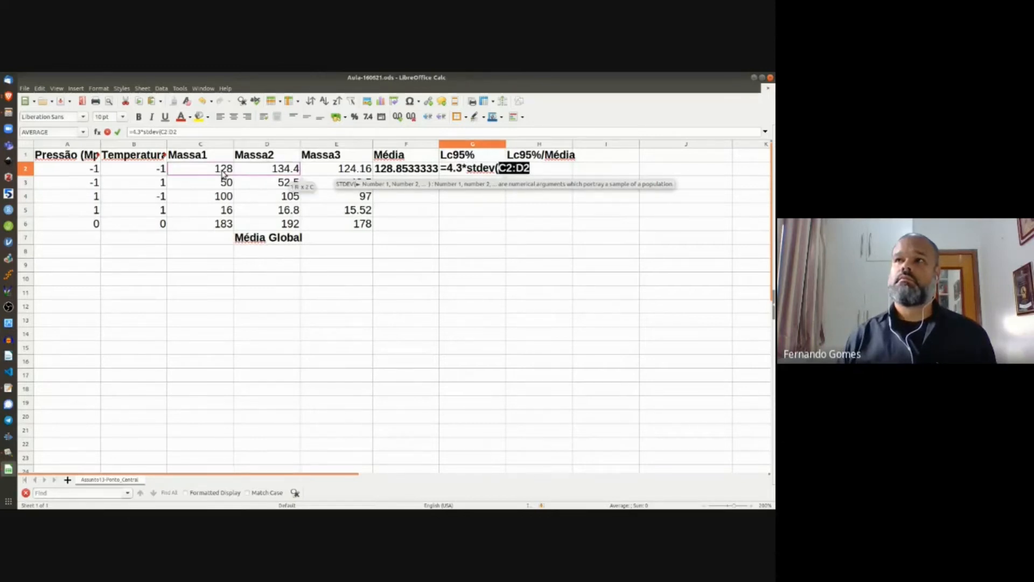
key(shift+Right)
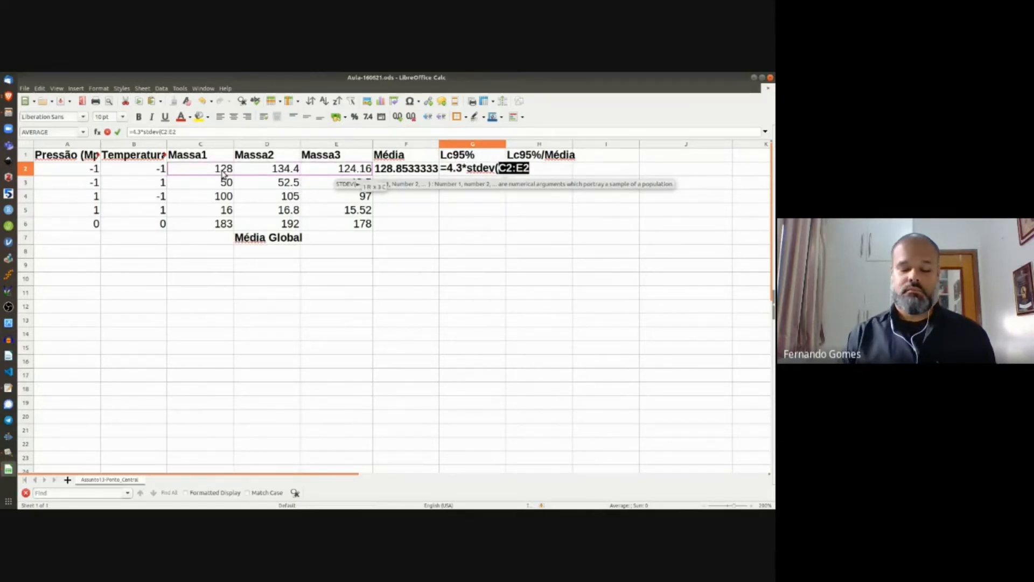
text()/)
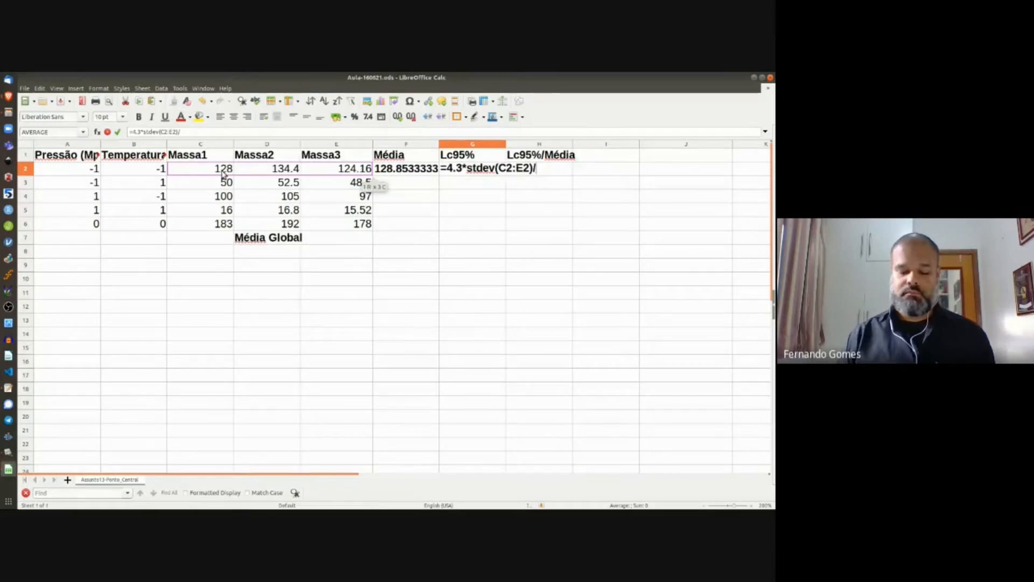
text((3)
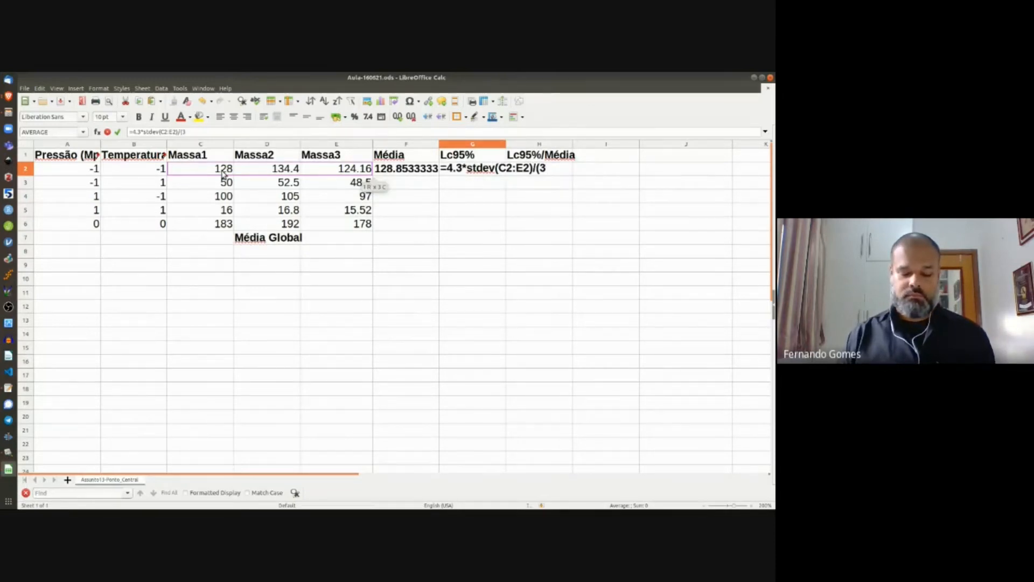
text(^.5)
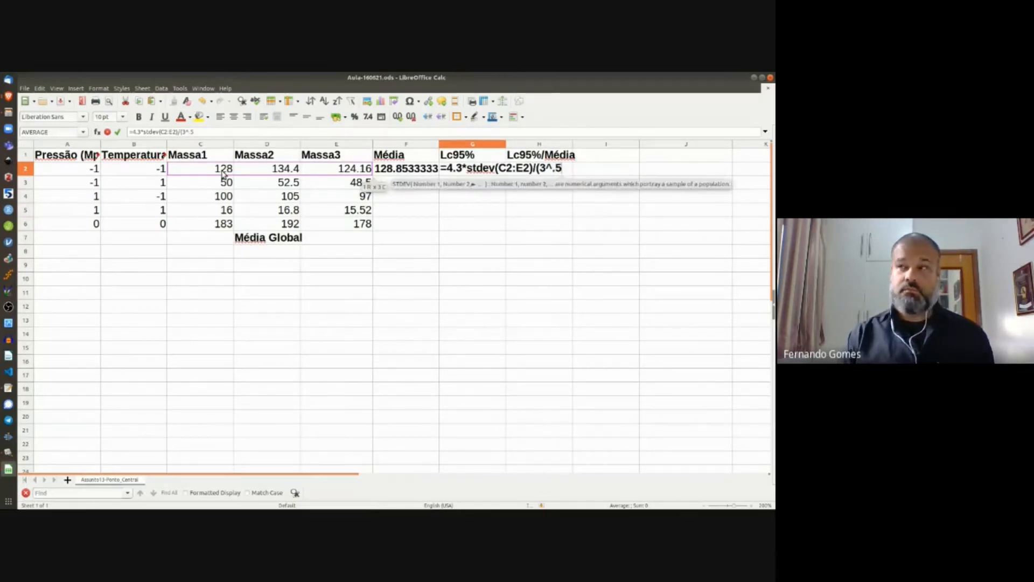
text())
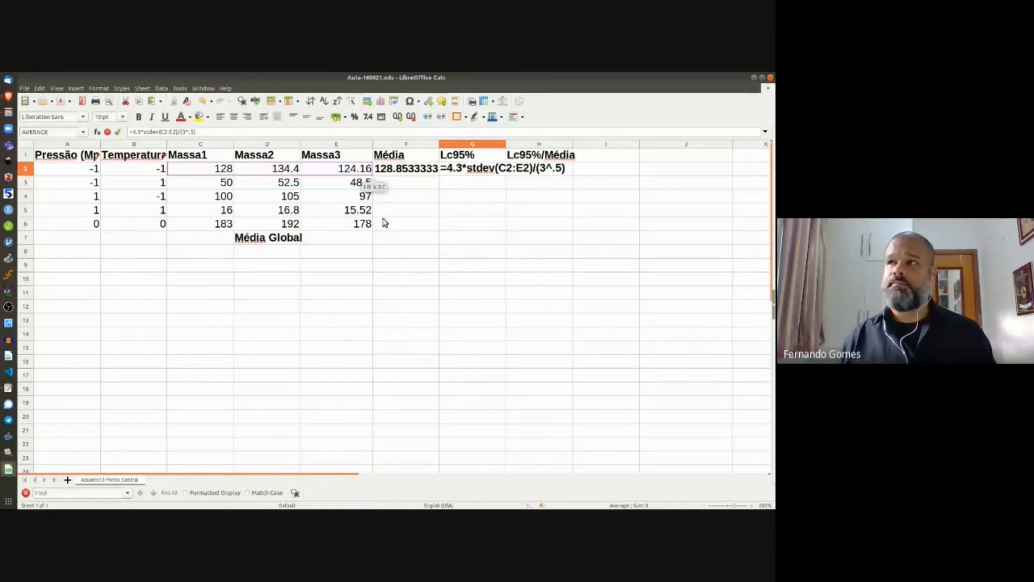
key(Return)
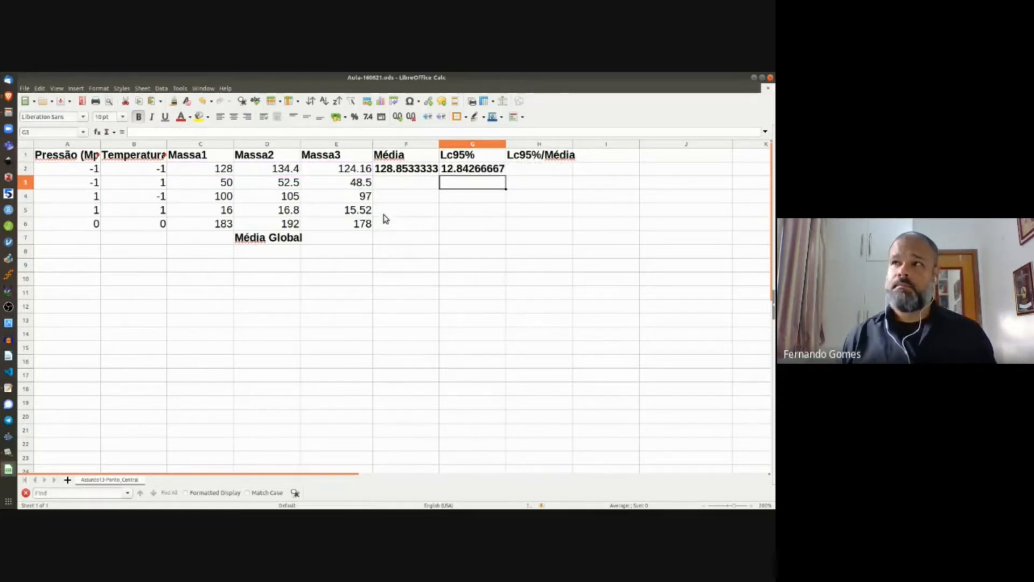
Step: Reduce F2:G2 to two decimals, showing 128.85 and 12.84
click(407, 170)
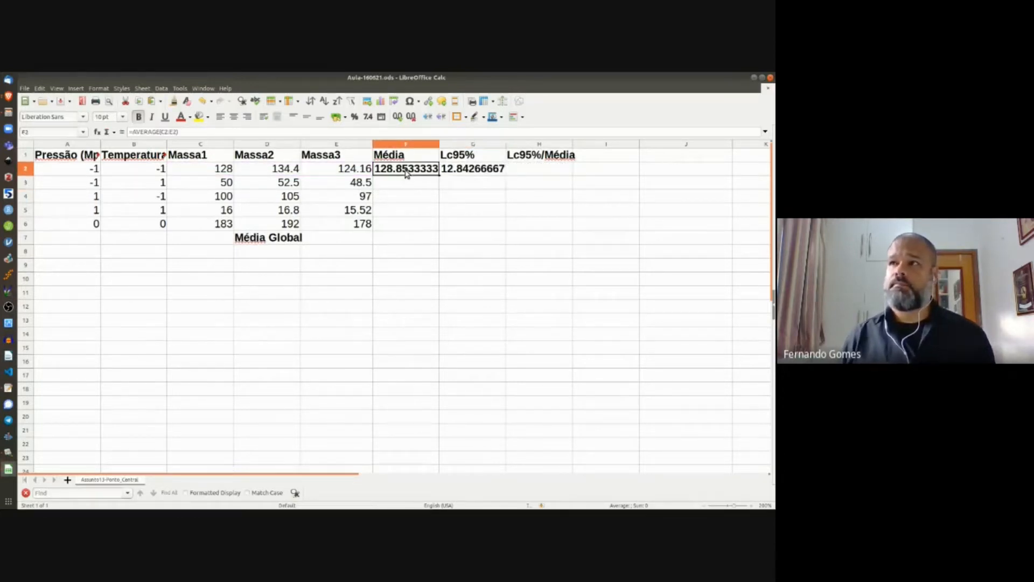
click(516, 170)
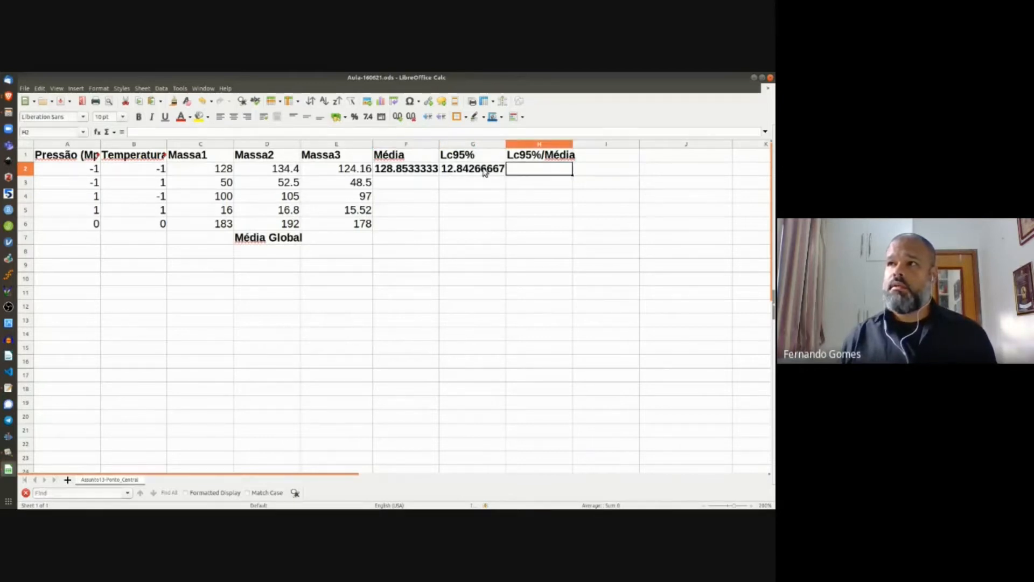
drag(485, 170, 414, 171)
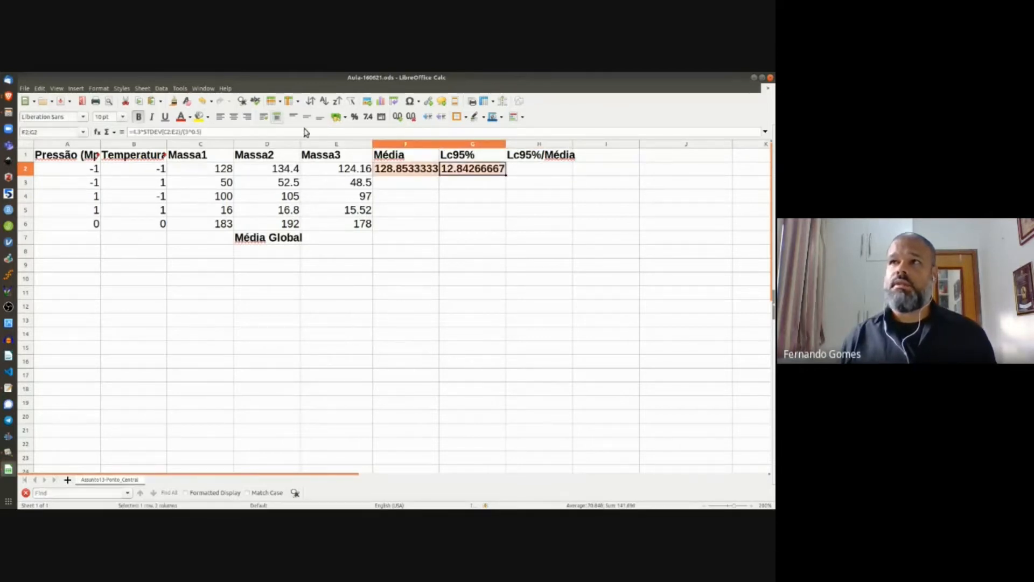
click(409, 119)
click(409, 119)
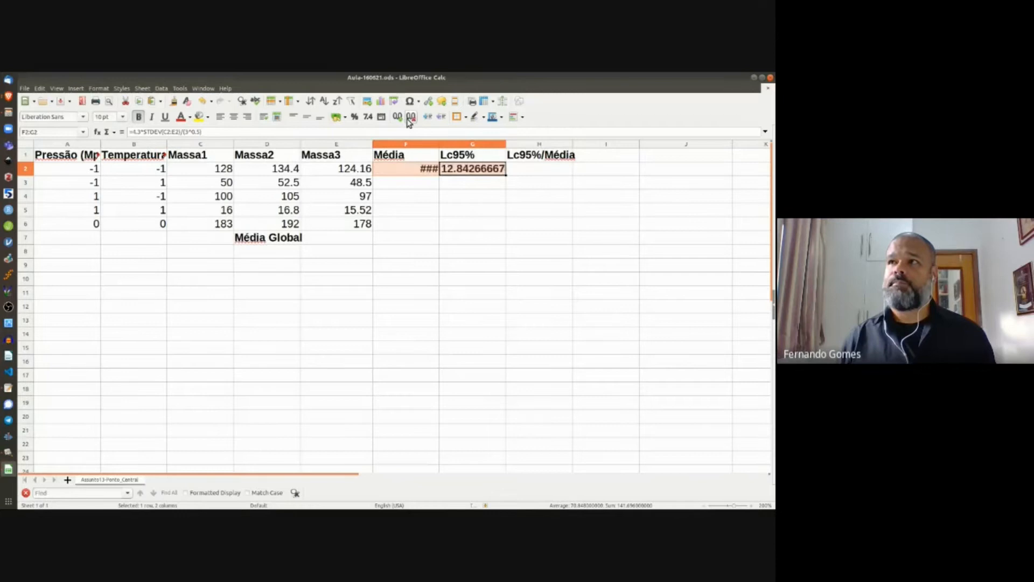
click(408, 119)
click(409, 119)
click(408, 119)
click(408, 119)
click(408, 120)
click(408, 119)
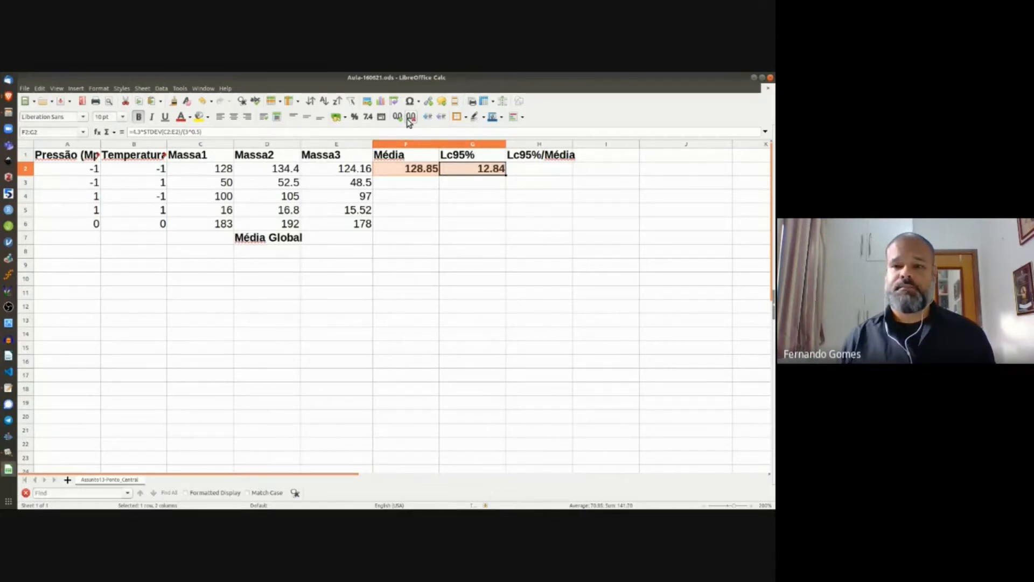
Step: Enter the ratio formula =G2/F2 in H2
click(553, 170)
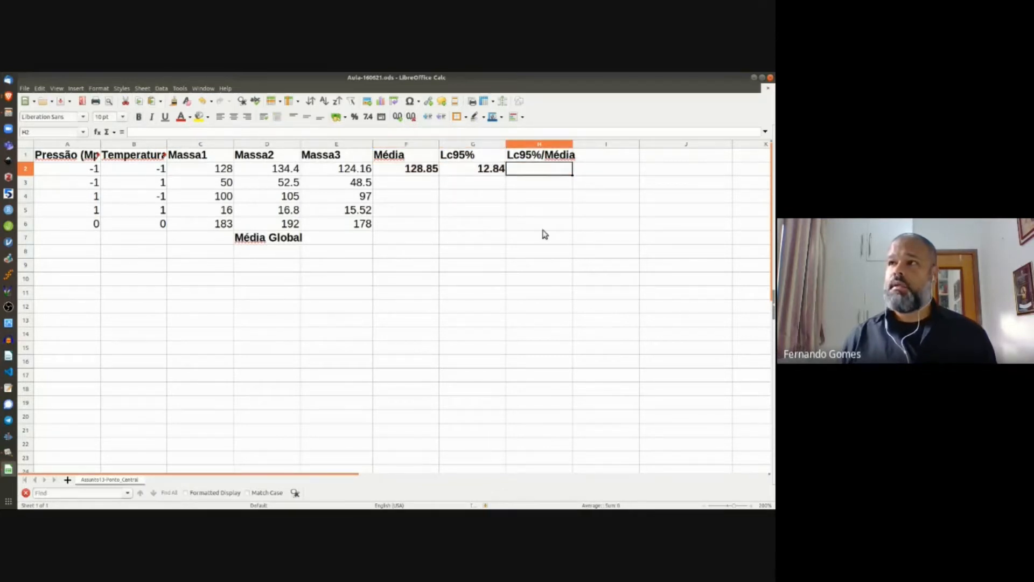
text(=)
key(Left)
text(/)
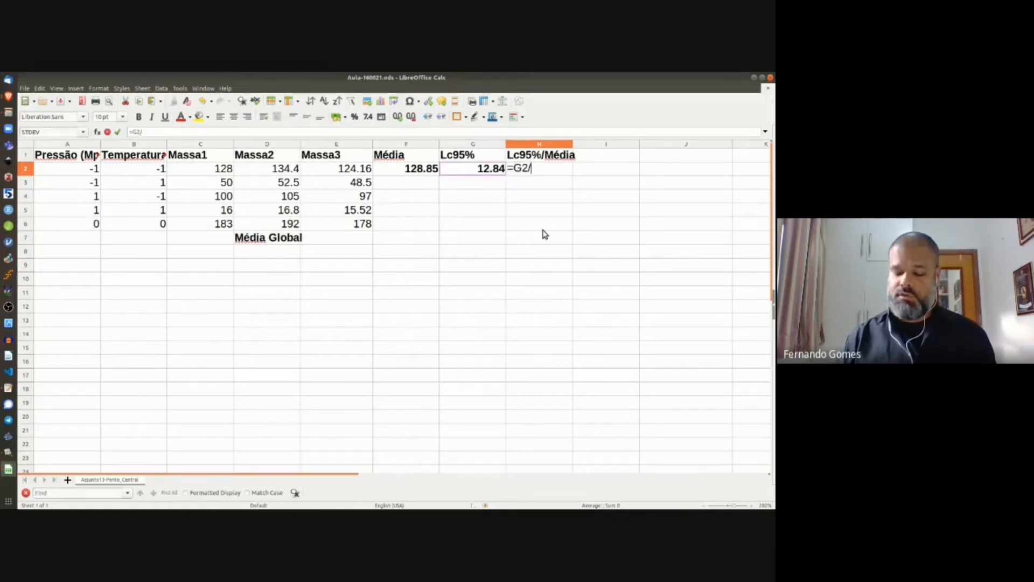
key(Left)
key(Left)
key(Return)
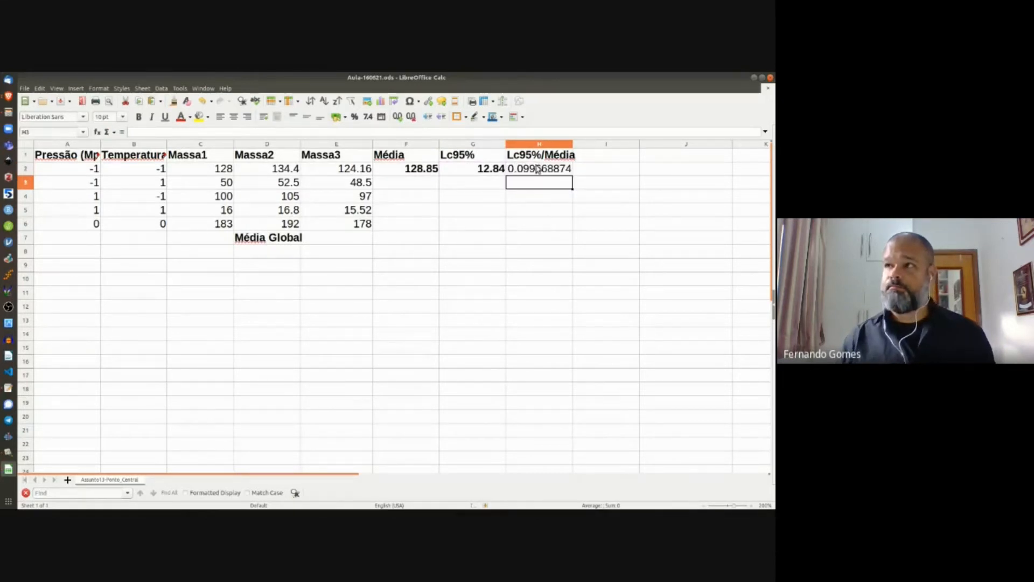
Step: Show H2 with fewer decimals as 0.09967 and make it bold
click(539, 169)
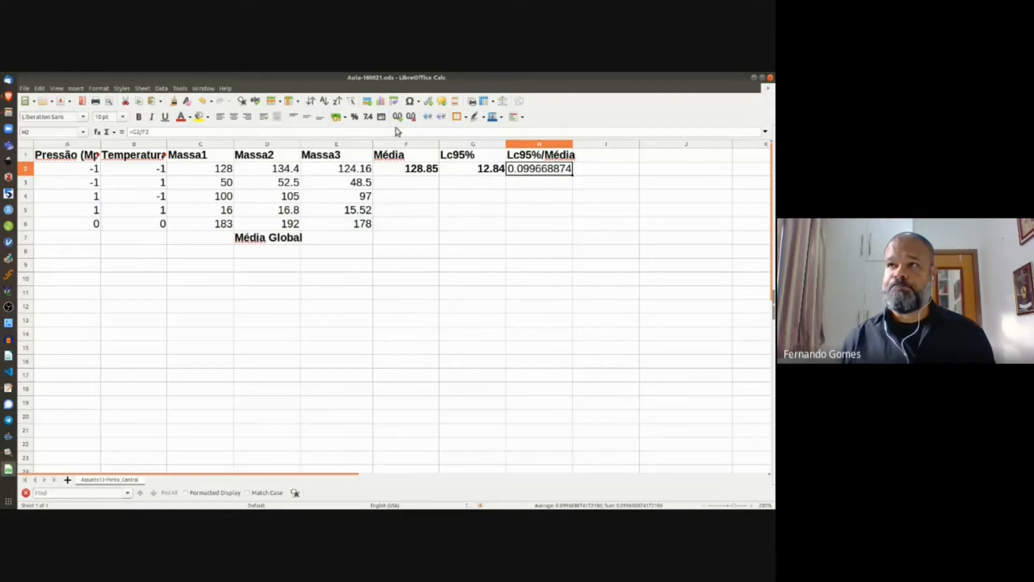
click(410, 117)
click(411, 117)
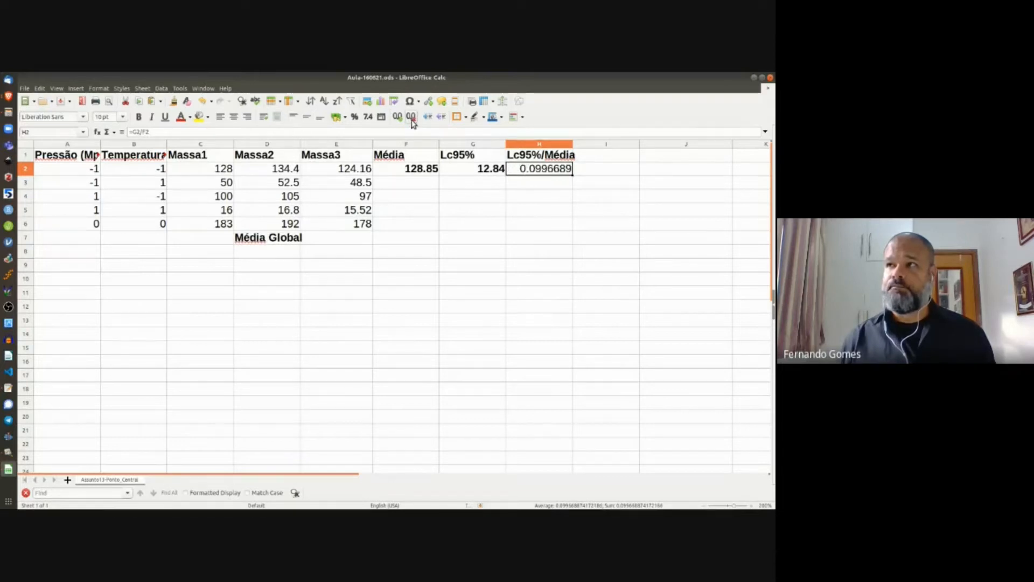
click(411, 117)
click(411, 116)
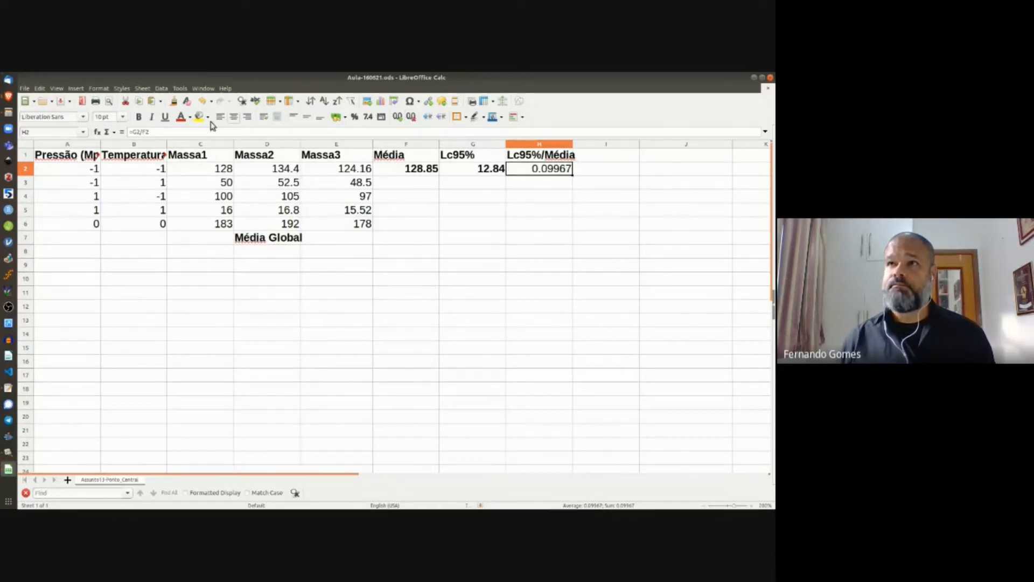
click(139, 118)
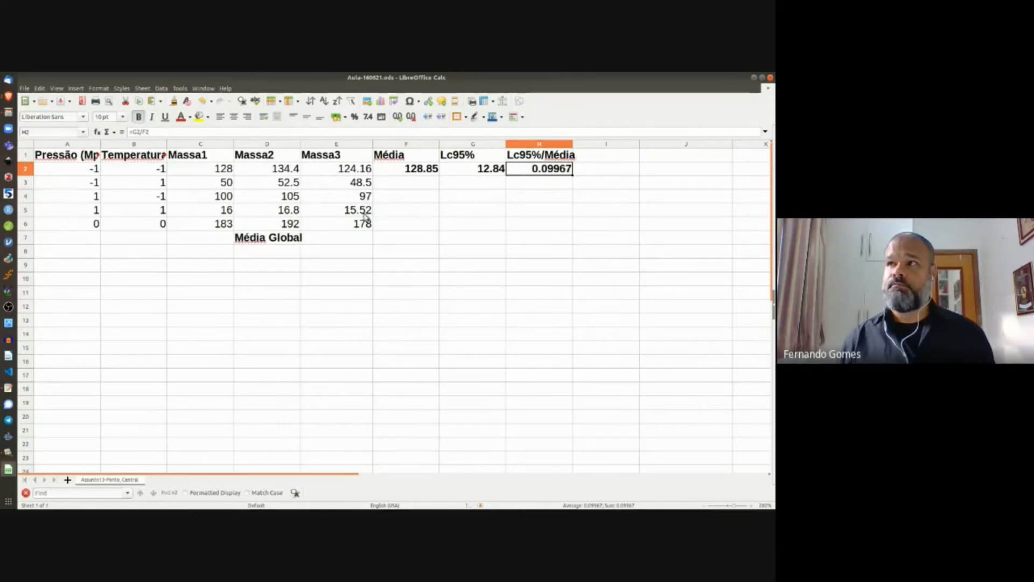
Step: Fill the F2:H2 results down to row 6 and enter =AVERAGE(C2:E6) in E7
click(410, 168)
drag(410, 172, 575, 228)
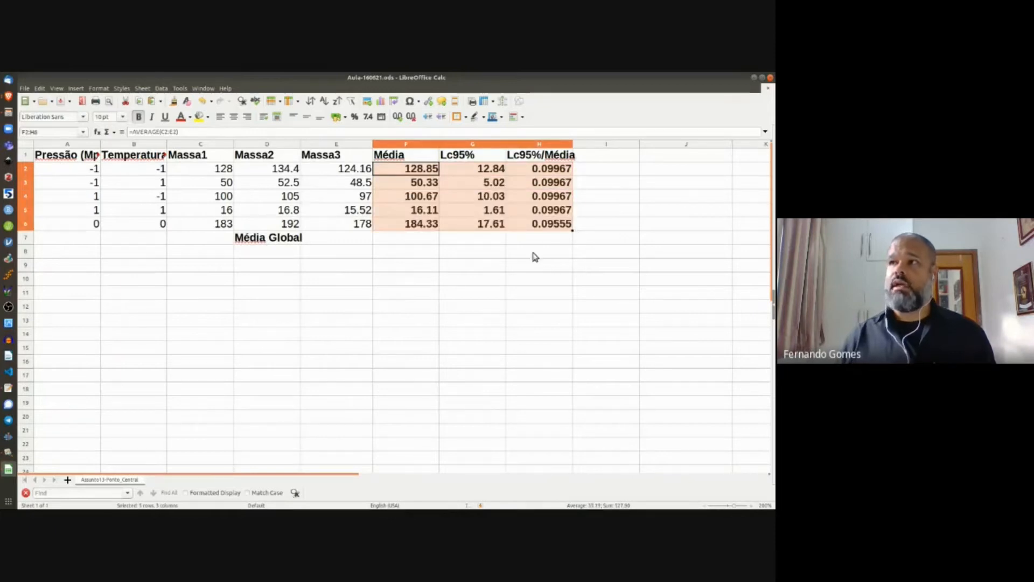
click(334, 244)
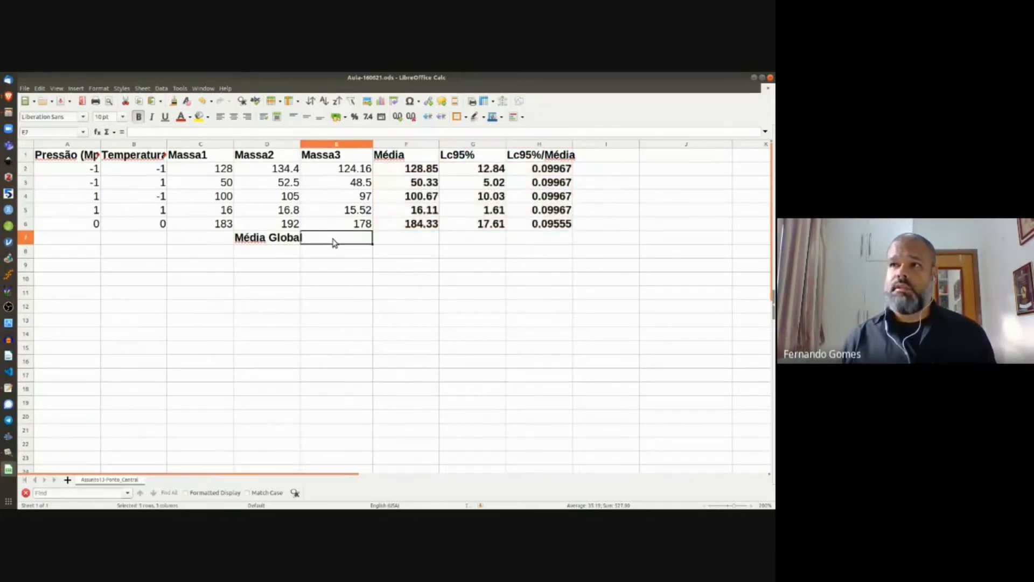
text(=)
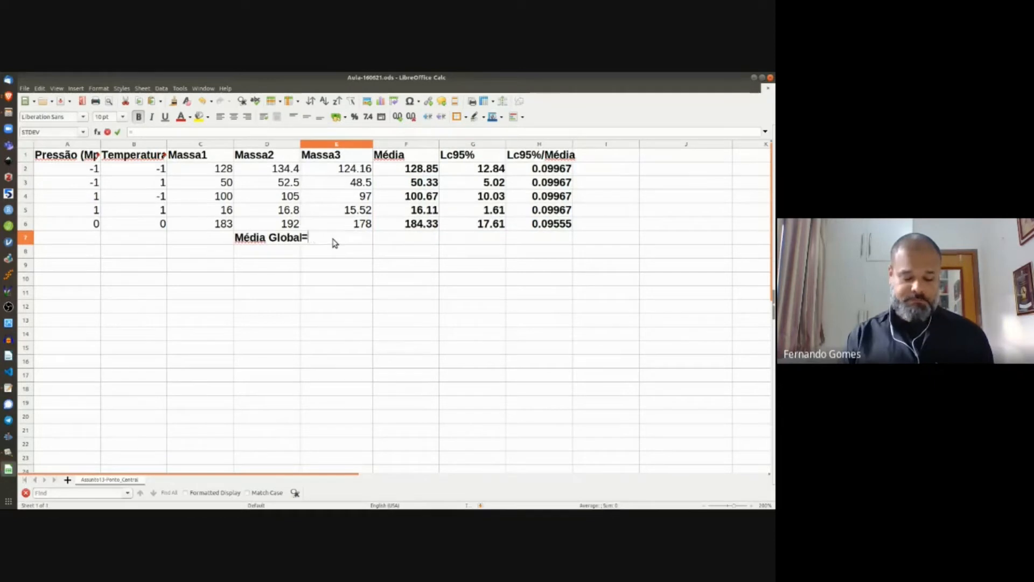
text(average()
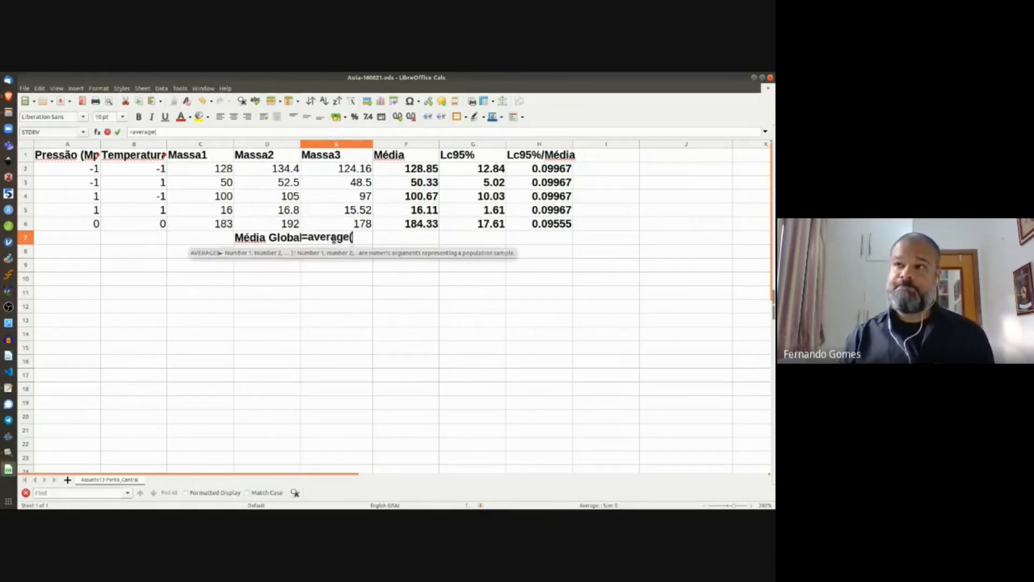
click(217, 170)
drag(251, 194, 353, 228)
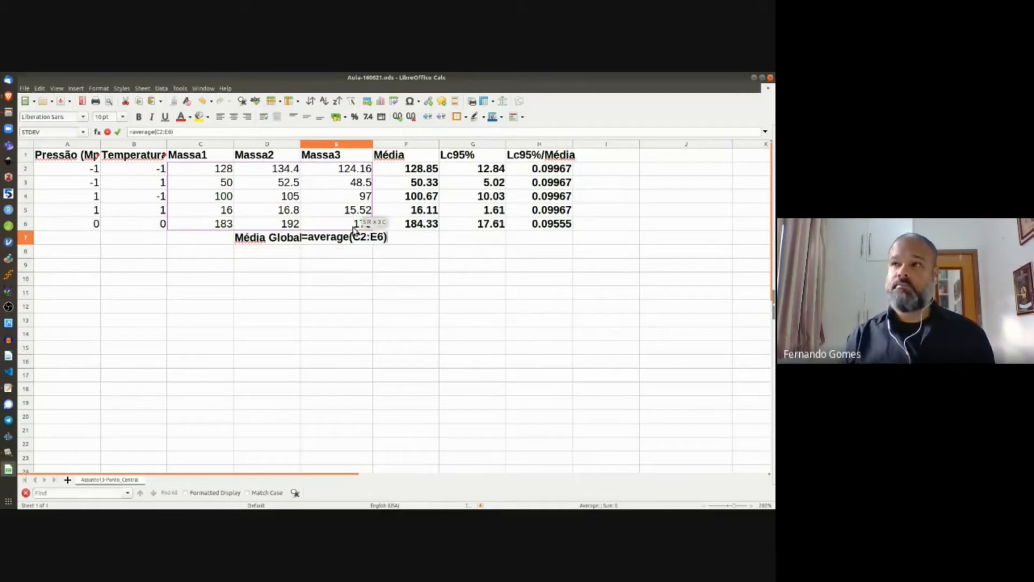
key(Return)
Step: Reduce E7's decimals so the global mean displays 96.06
click(342, 240)
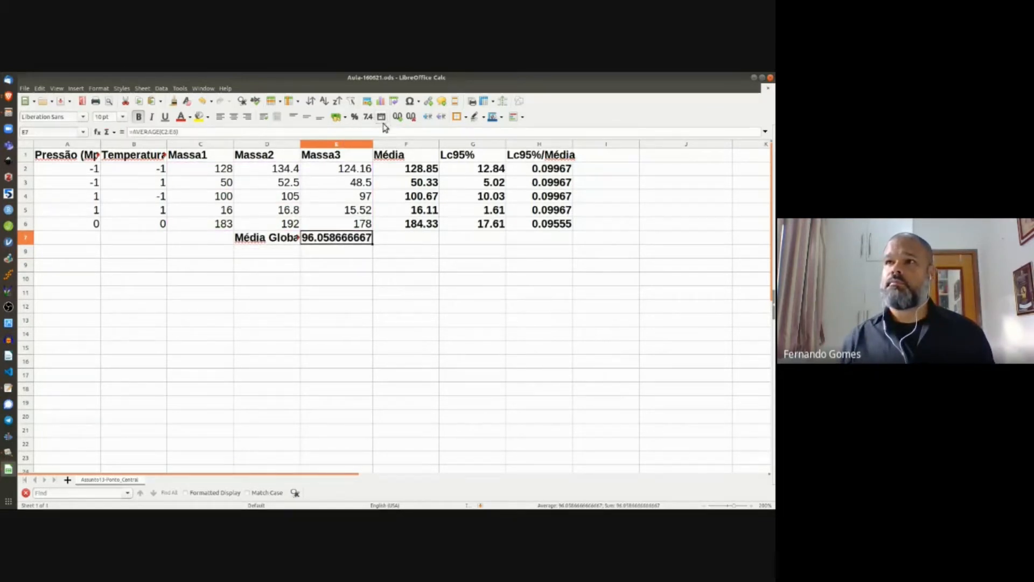
click(411, 116)
click(411, 116)
click(411, 117)
click(411, 116)
click(411, 116)
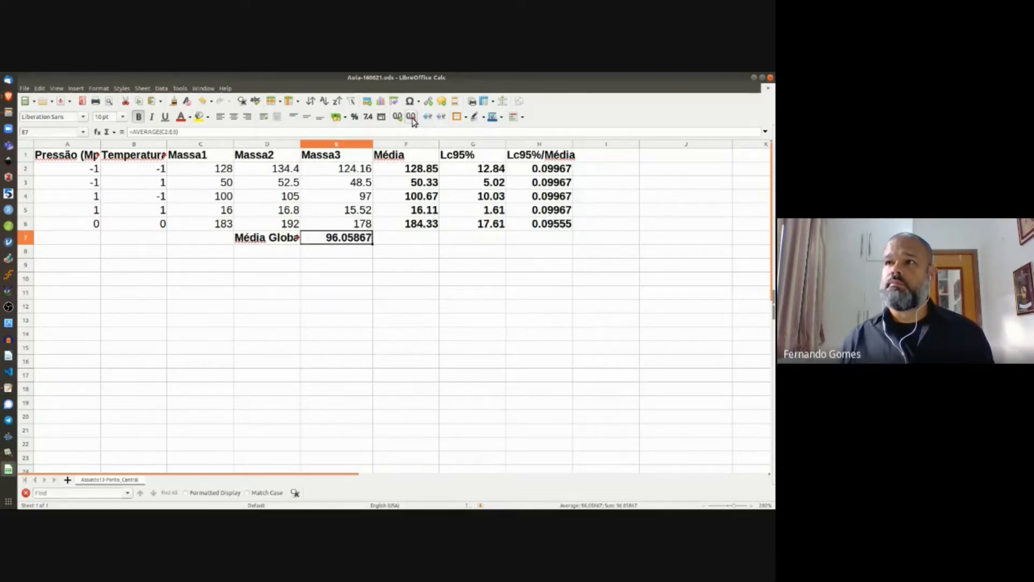
click(411, 116)
click(411, 116)
click(411, 116)
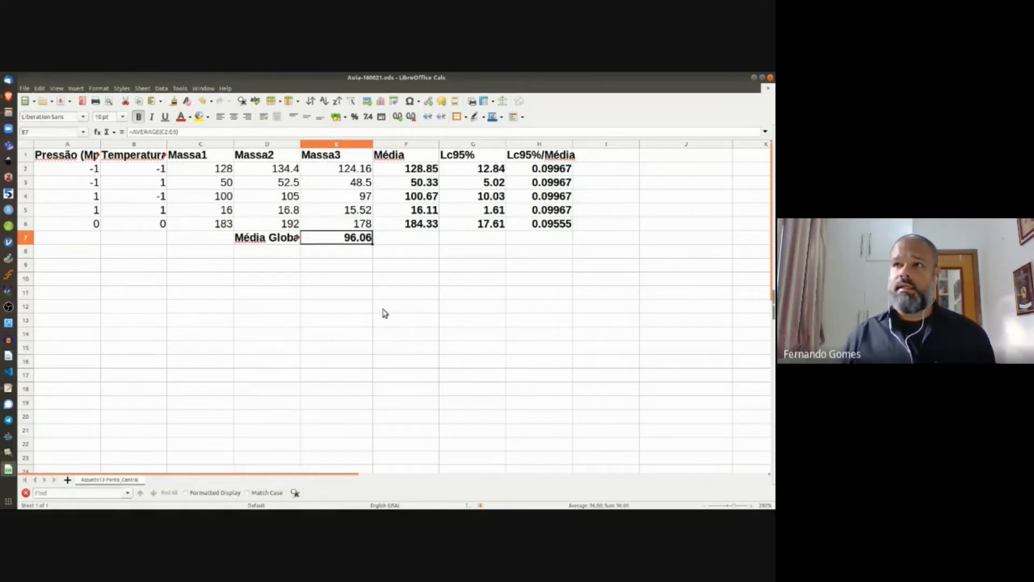
Step: Review the means, limits, coded levels, Média Global and the centre-point row's 0.09555 ratio
click(403, 170)
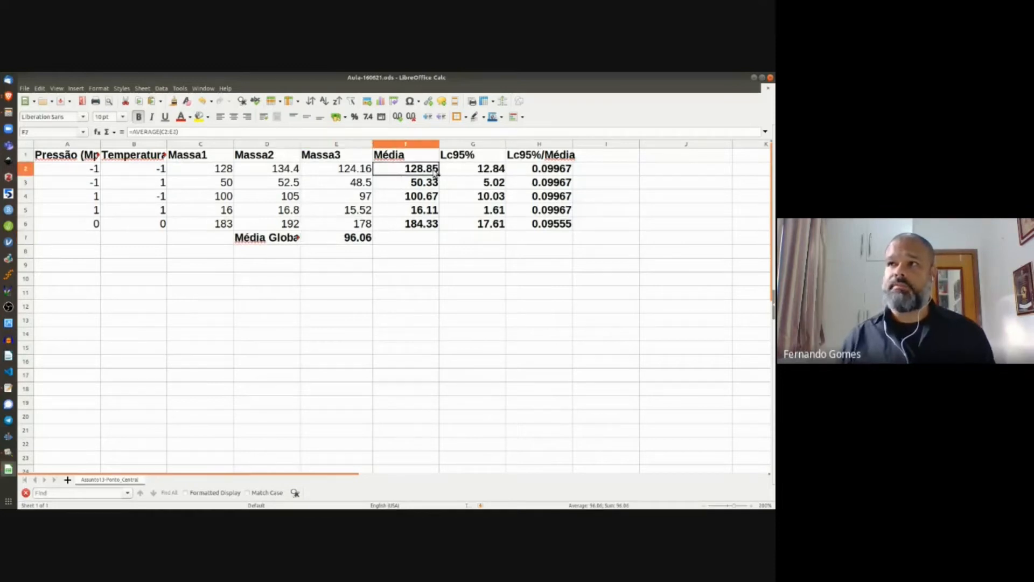
shift+click(456, 171)
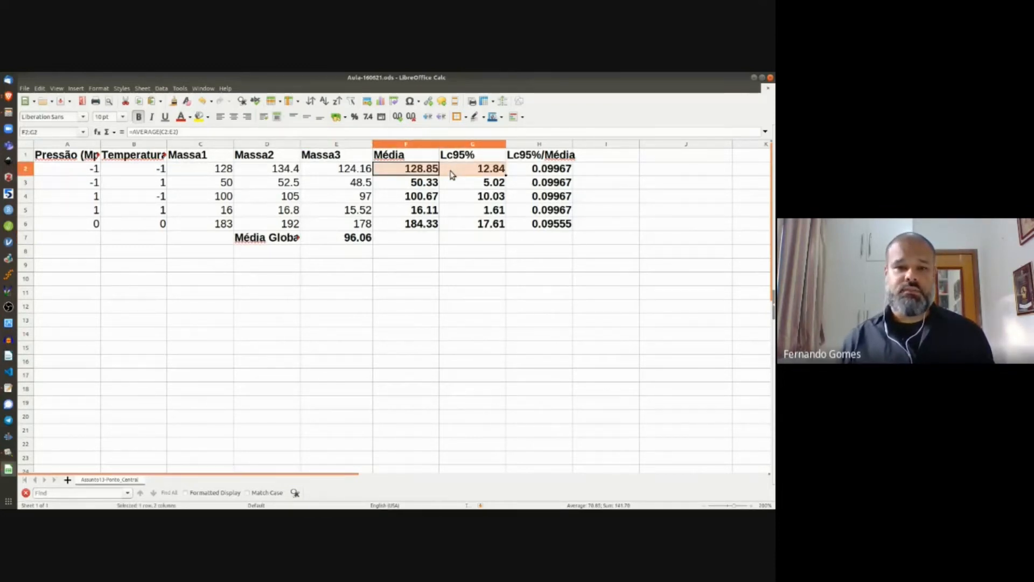
click(88, 170)
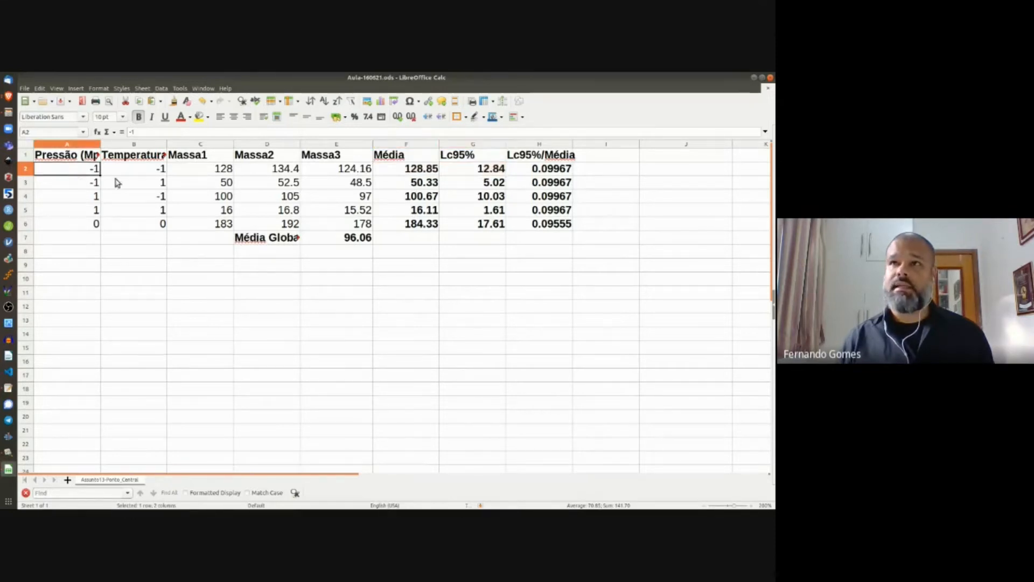
drag(154, 172, 125, 226)
drag(306, 245, 327, 243)
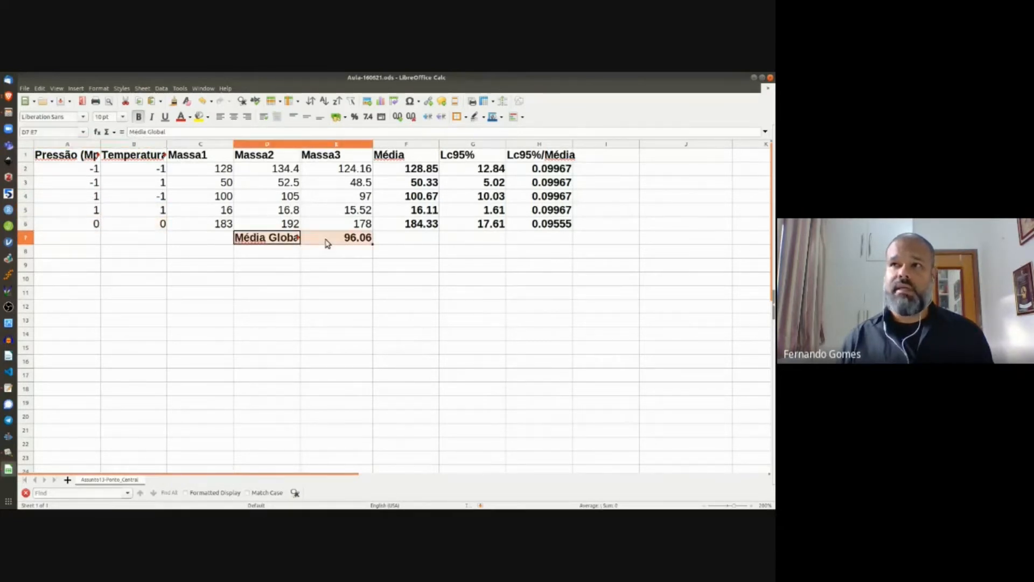
click(541, 170)
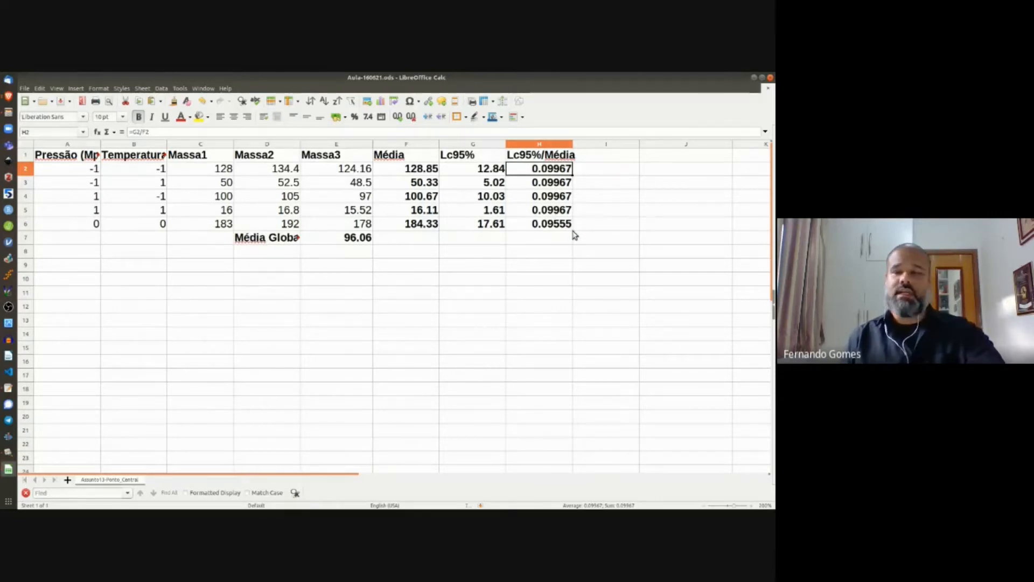
click(540, 223)
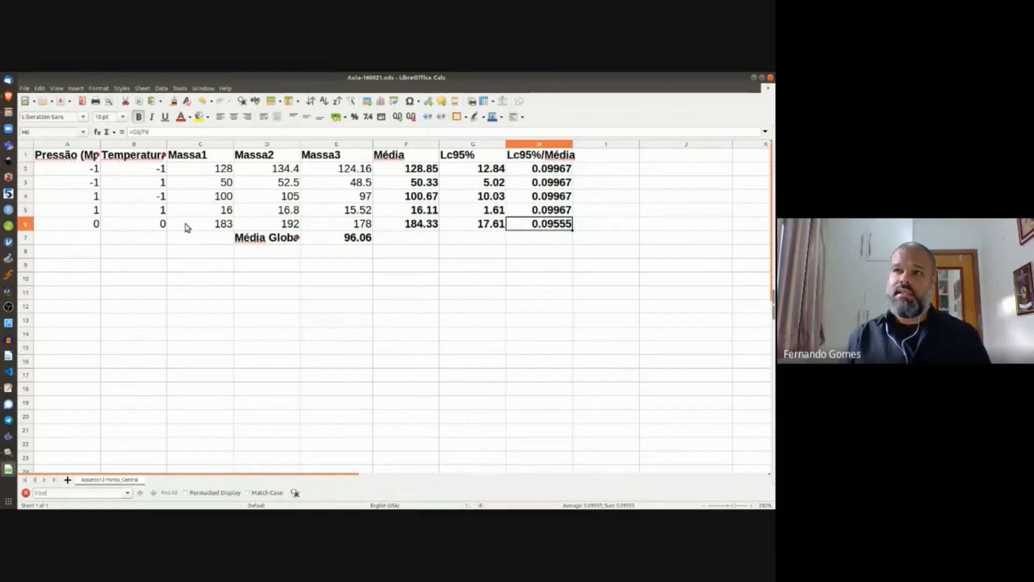
shift+click(79, 224)
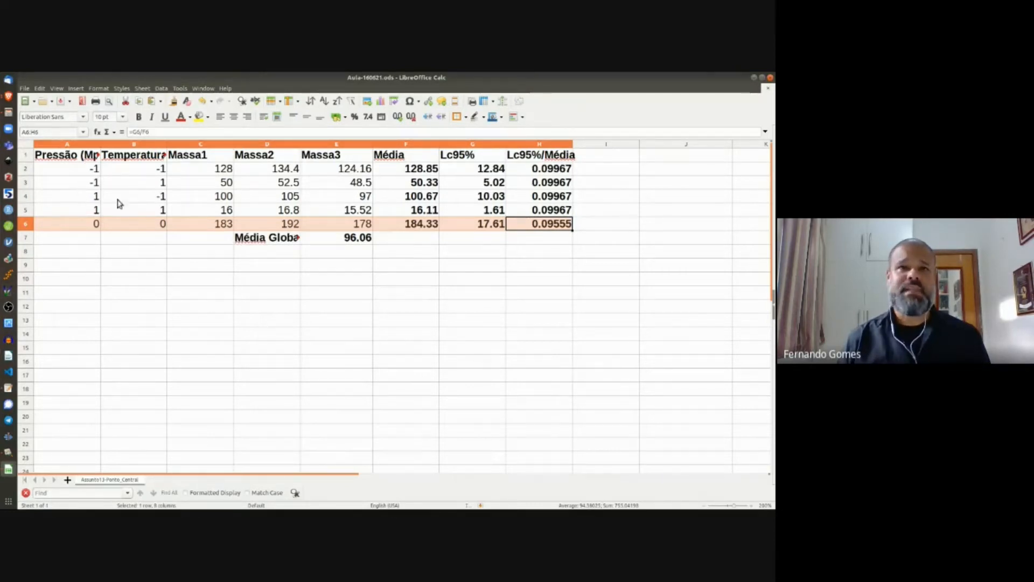
Step: Select the coded levels, the 0, 0 centre-point row, then the whole design A1:B6
click(89, 169)
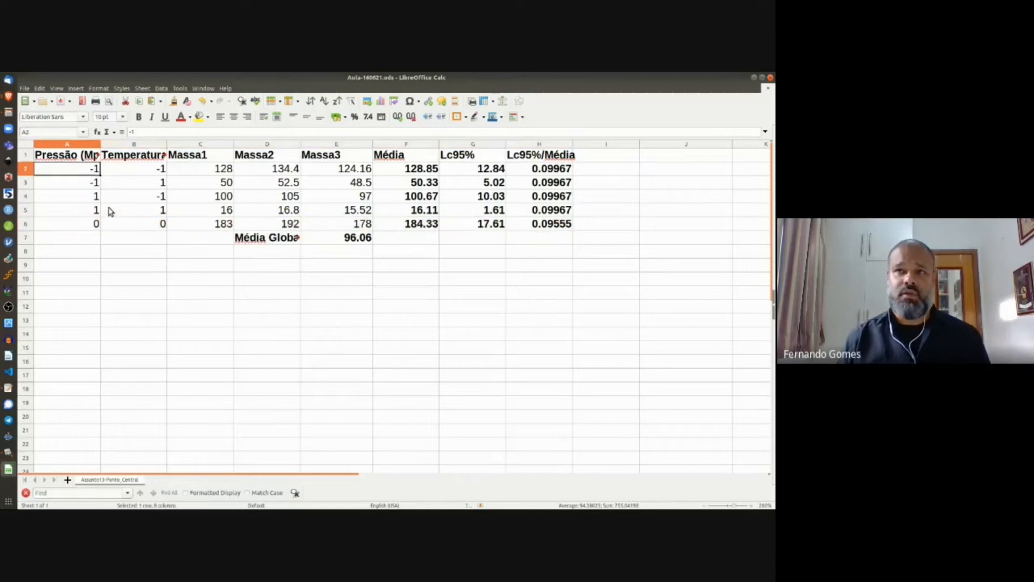
shift+click(139, 218)
click(108, 224)
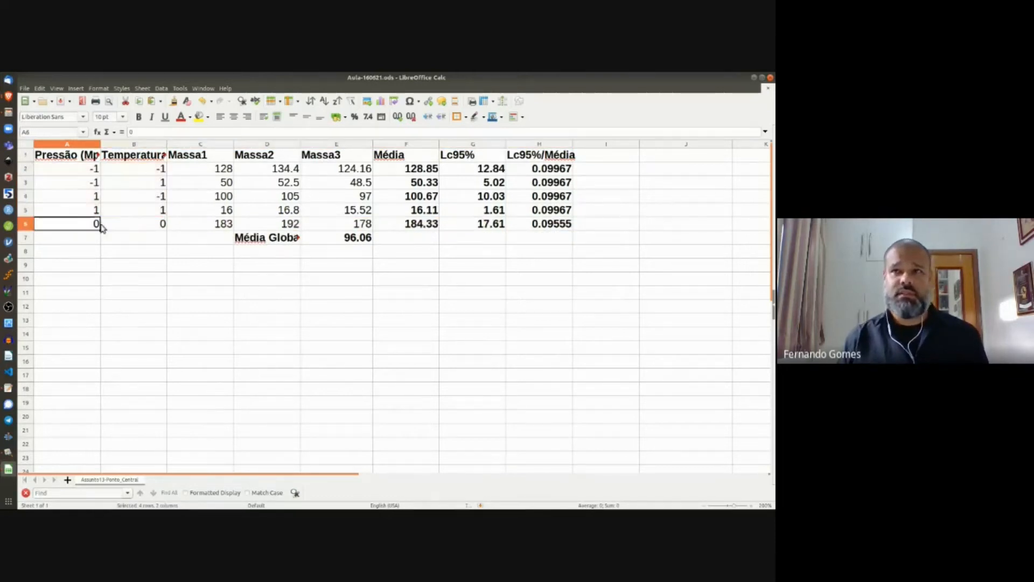
shift+click(142, 228)
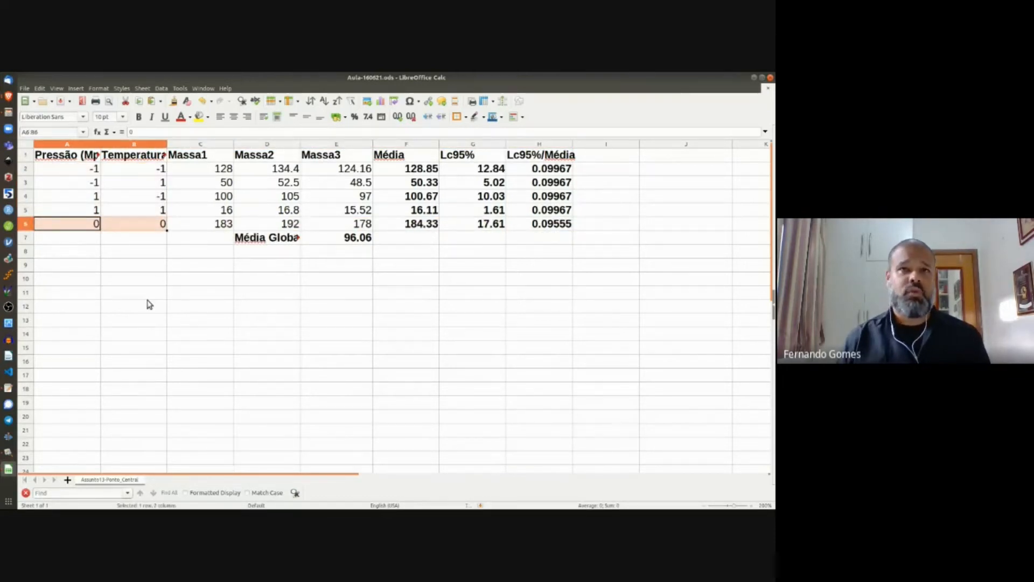
click(83, 156)
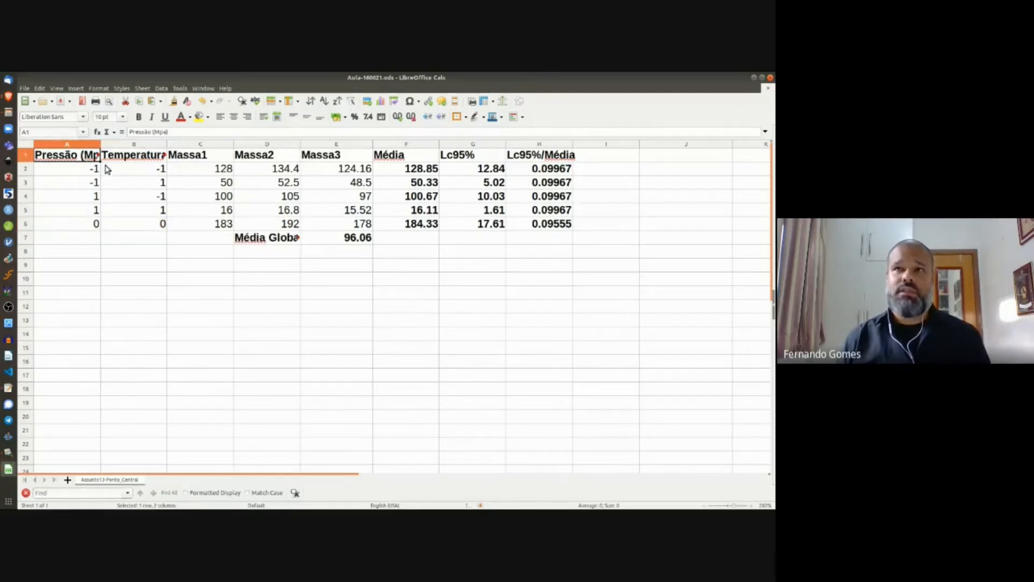
shift+click(144, 229)
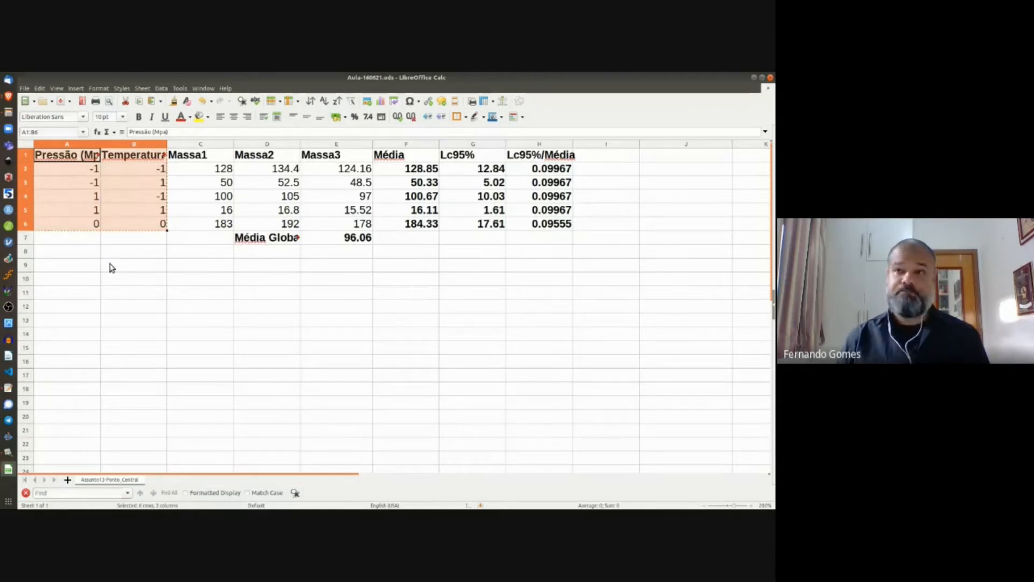
Step: Copy the coded design A1:B6 to A9 below the means table
key(ctrl+c)
click(81, 267)
key(ctrl+v)
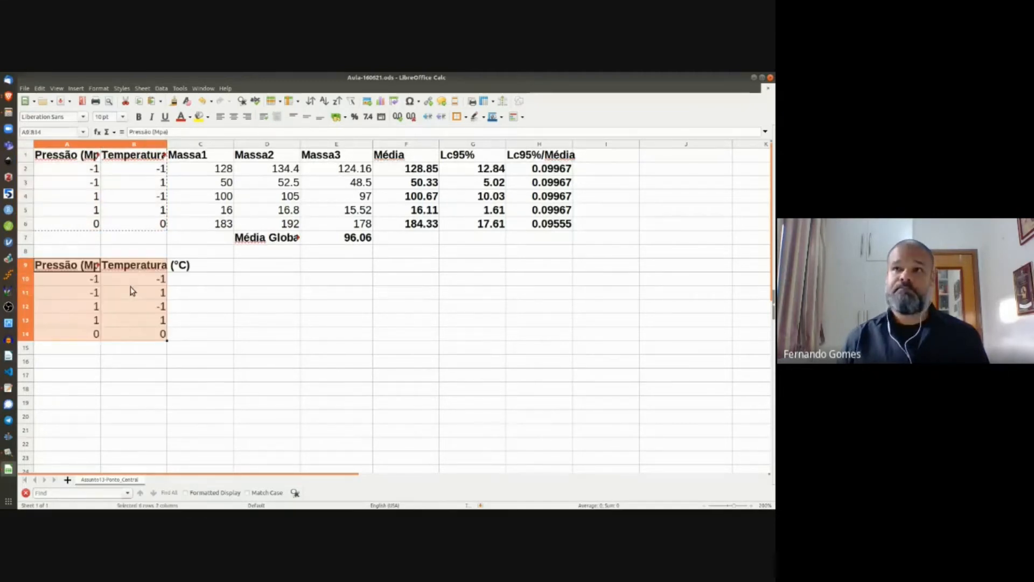
click(92, 279)
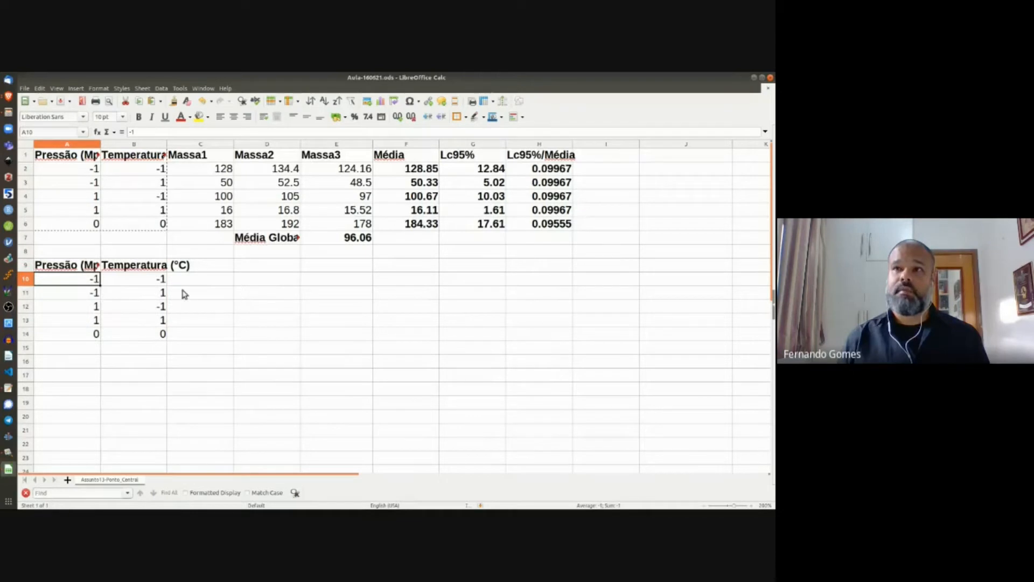
Step: Stack the Massa1, Massa2 and Massa3 values into C10, C15 and C20
click(216, 170)
shift+click(226, 226)
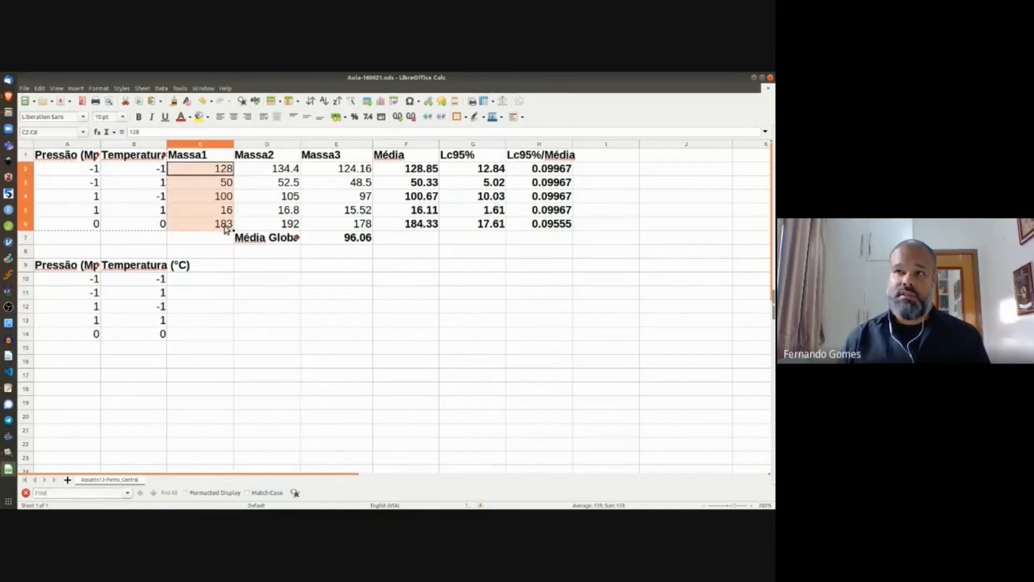
click(210, 280)
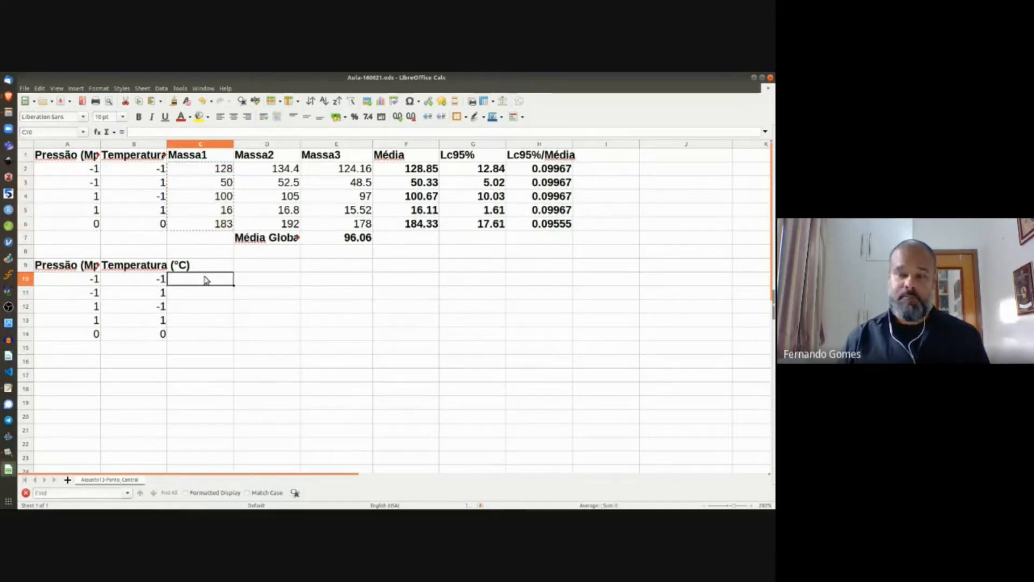
key(ctrl+v)
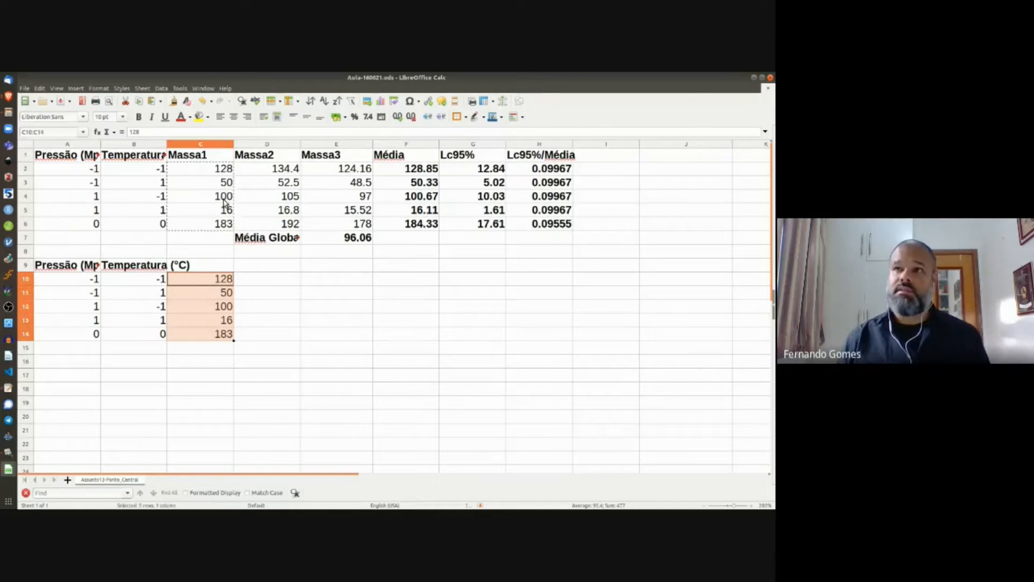
click(276, 169)
shift+click(284, 231)
key(ctrl+c)
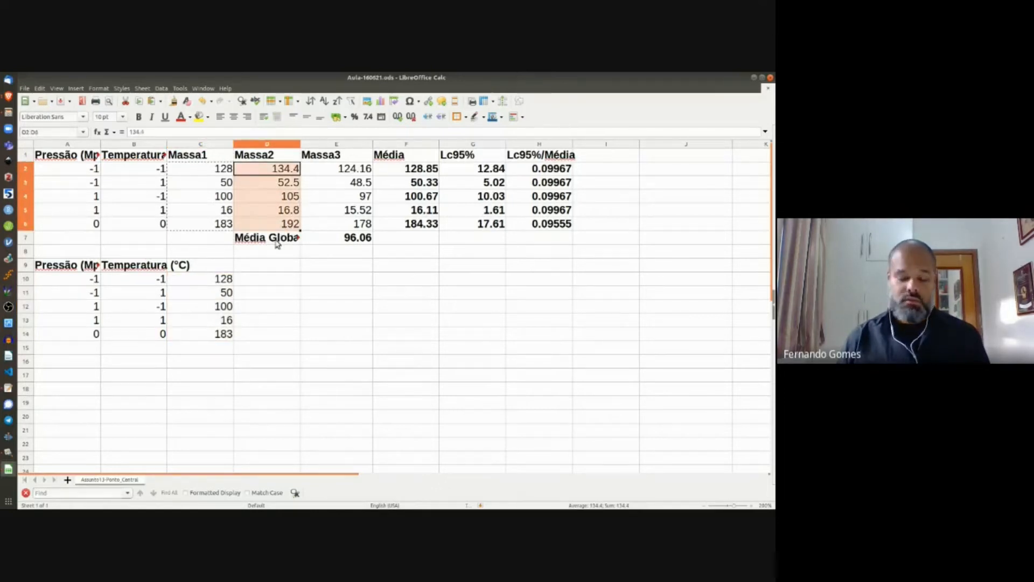
click(208, 354)
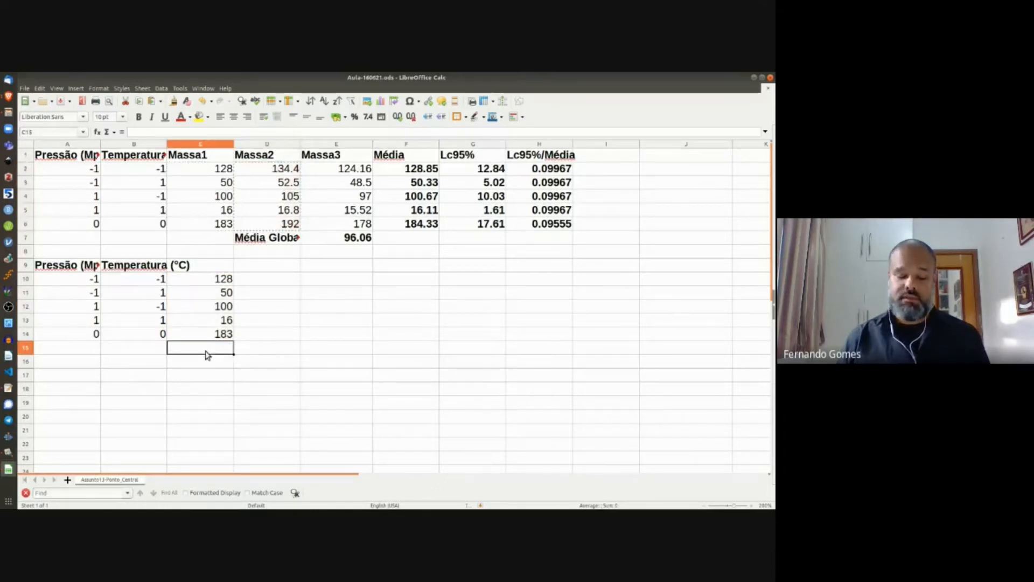
key(ctrl+v)
click(339, 169)
shift+click(348, 224)
key(ctrl+c)
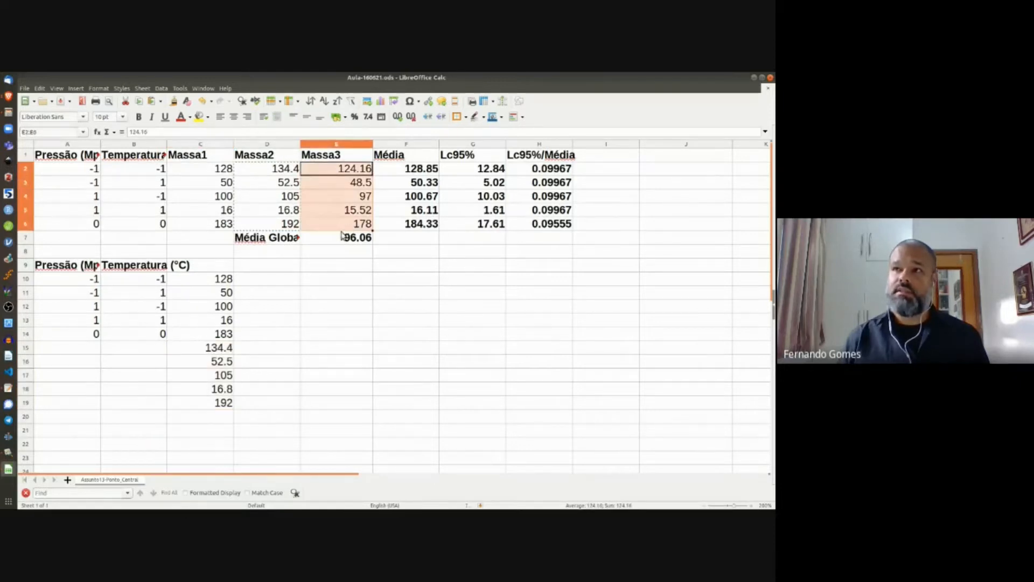
click(213, 414)
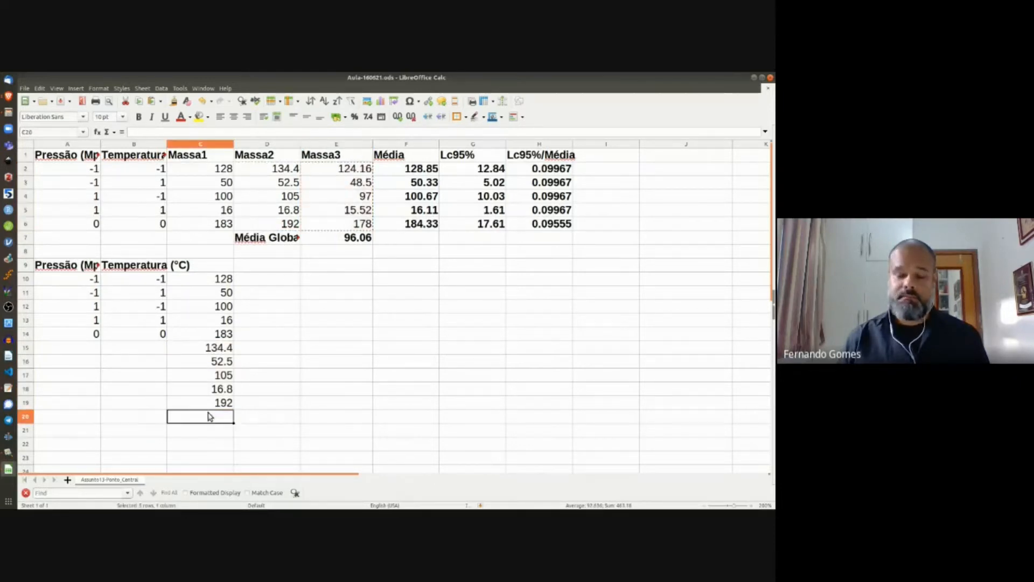
key(ctrl+v)
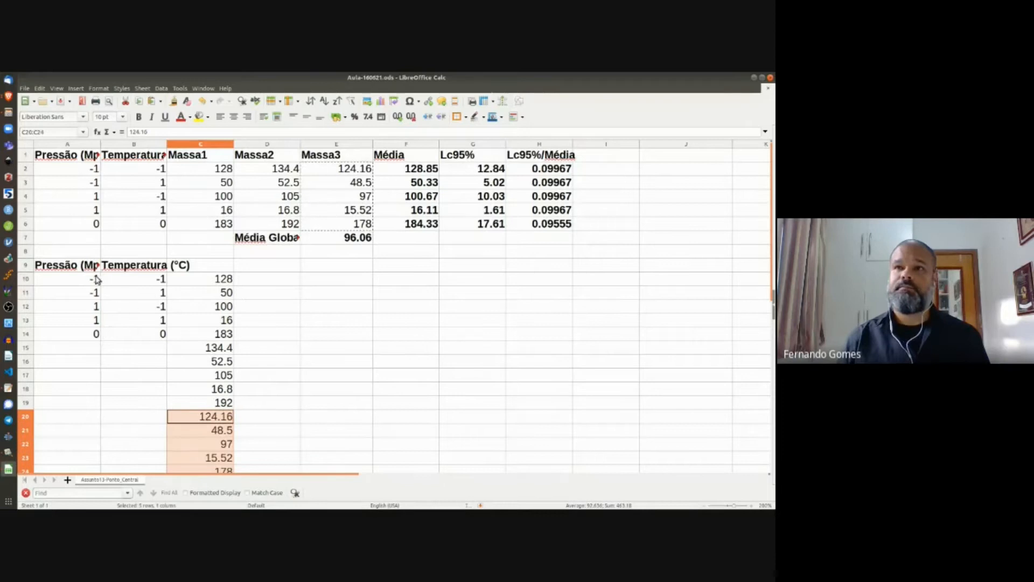
Step: Repeat the coded levels A10:B14 beside the Massa2 and Massa3 blocks at A15 and A20
drag(92, 278, 160, 339)
key(ctrl+c)
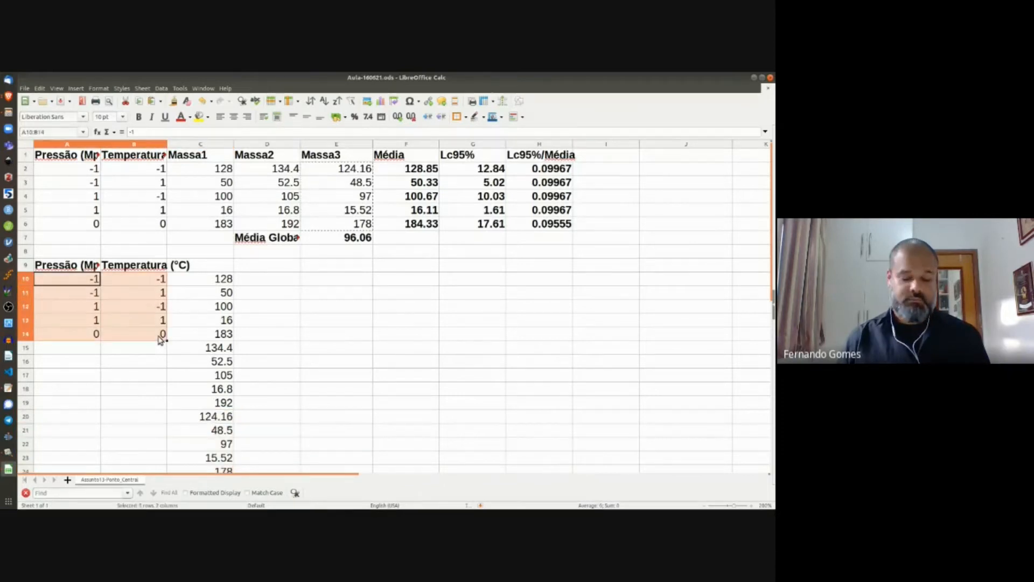
click(80, 352)
key(ctrl+v)
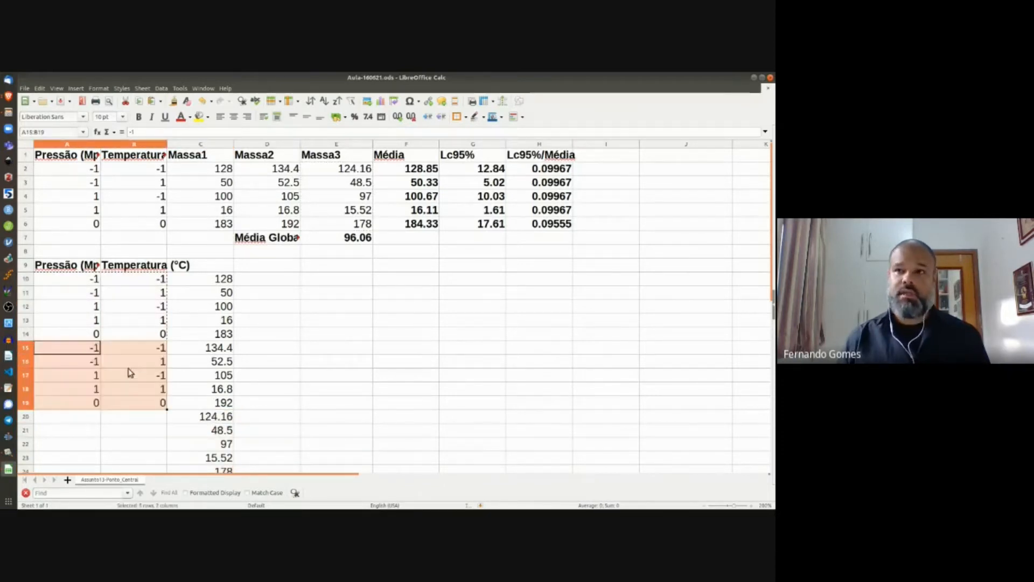
scroll(121, 375, down, 3)
click(90, 297)
key(ctrl+v)
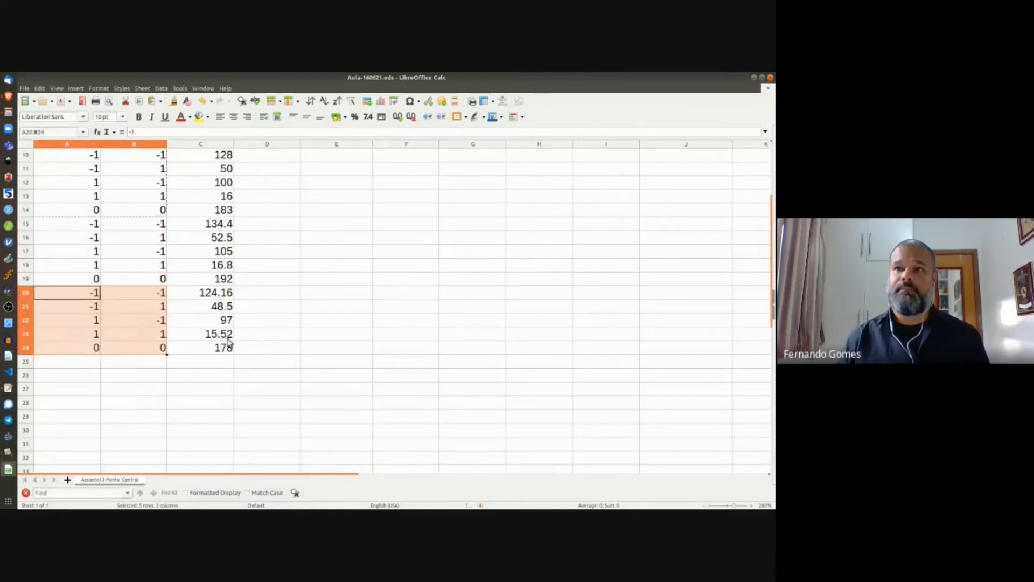
scroll(233, 318, up, 3)
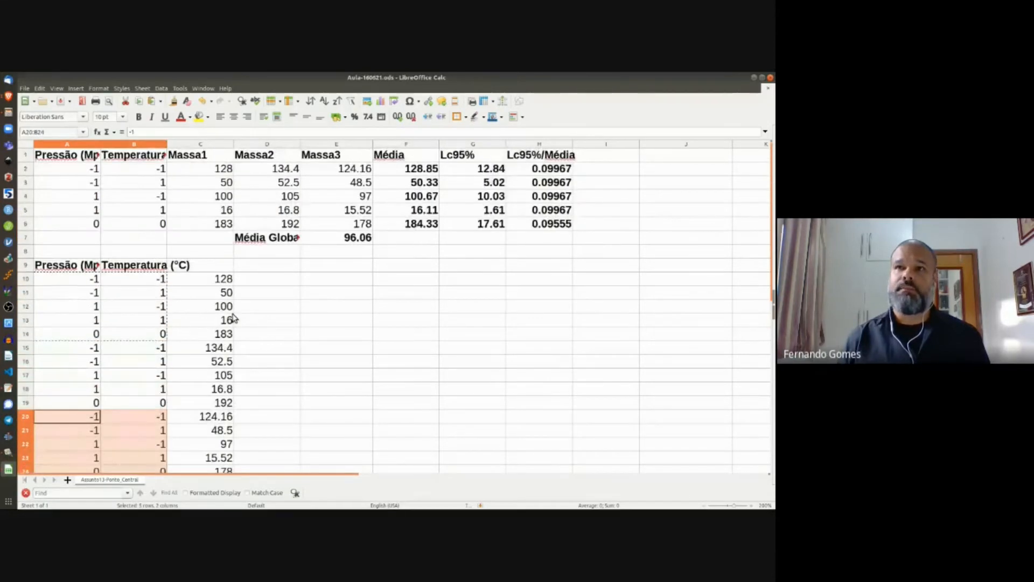
scroll(233, 318, down, 1)
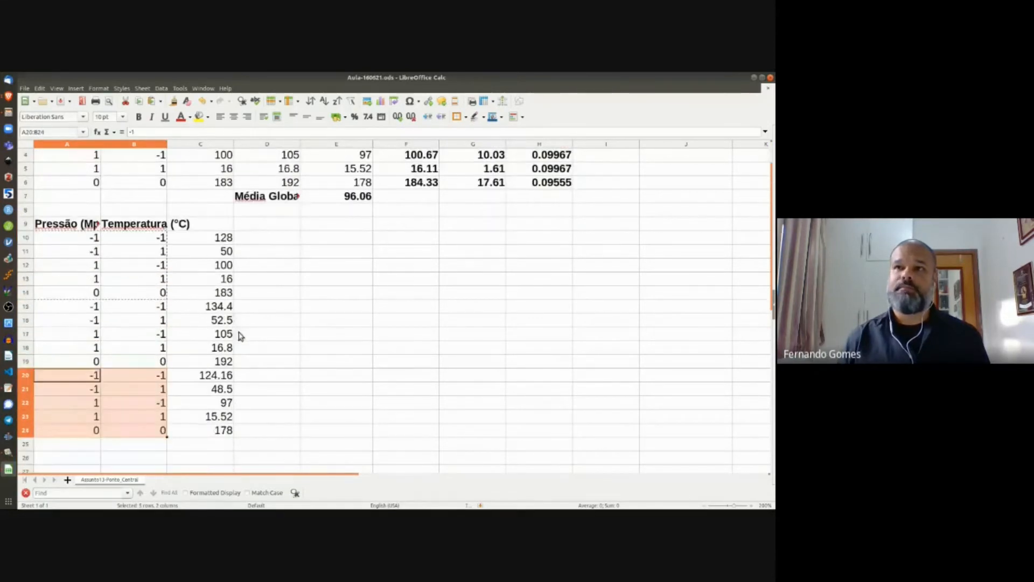
click(183, 88)
click(180, 89)
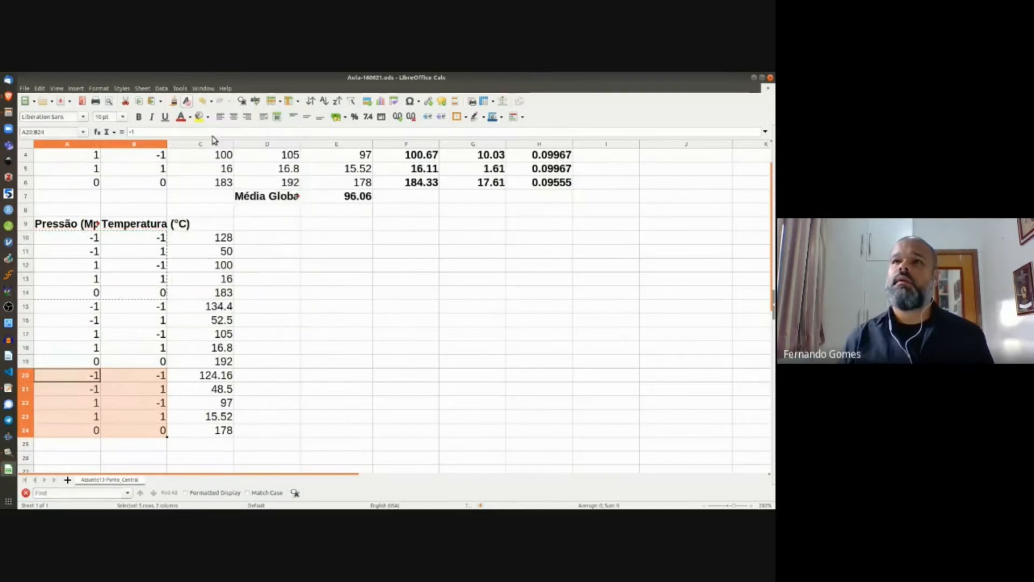
click(284, 309)
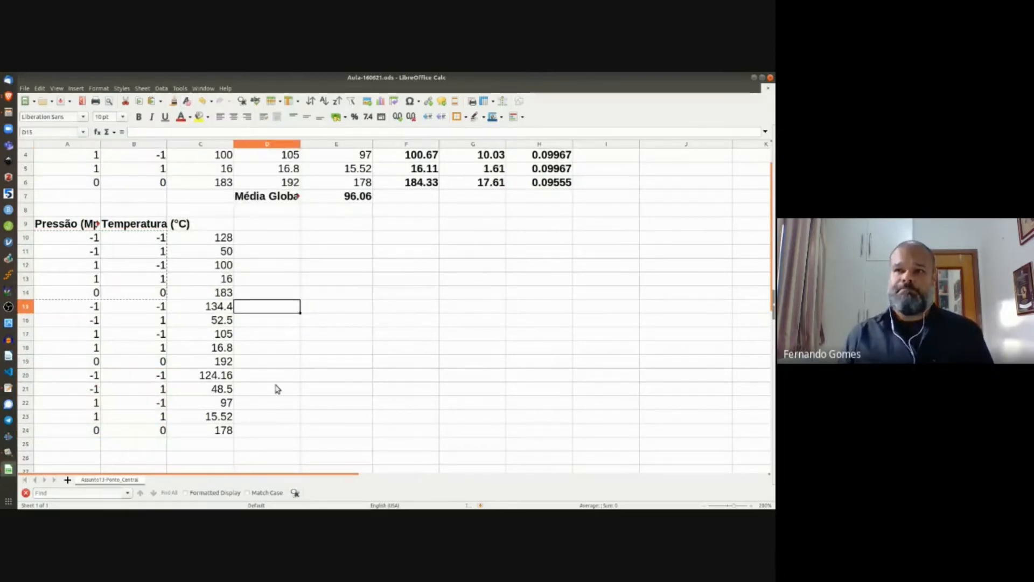
Step: Head C9 with bold 'Massa', dropping the autocompleted 1, and select A9:C24
click(220, 229)
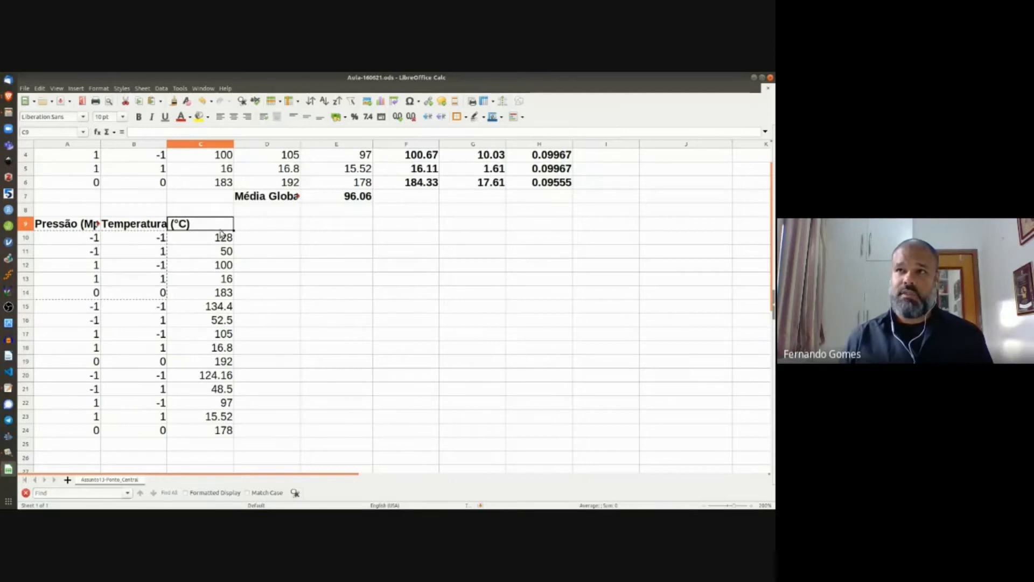
scroll(227, 233, down, 1)
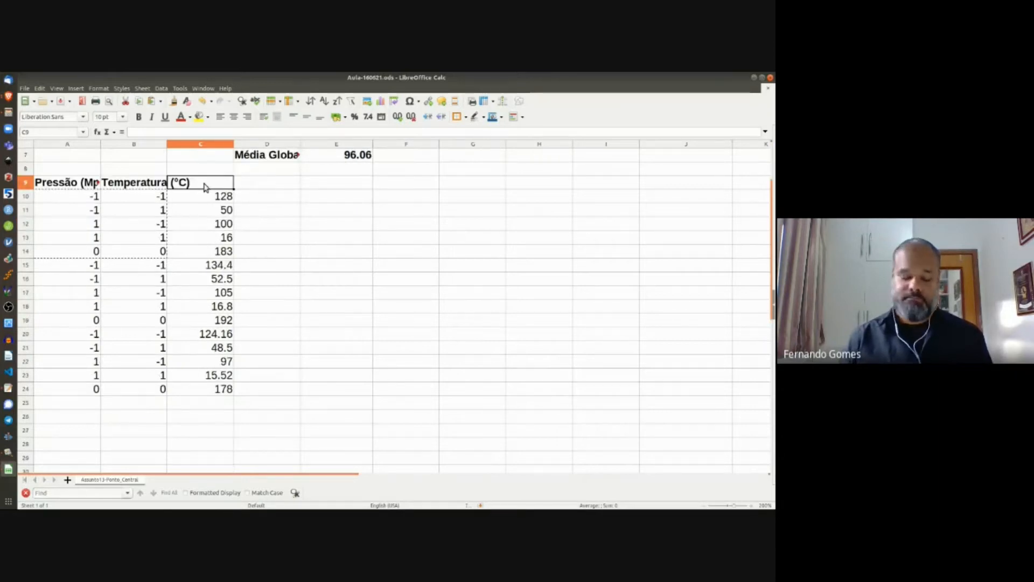
text(Massa)
key(Return)
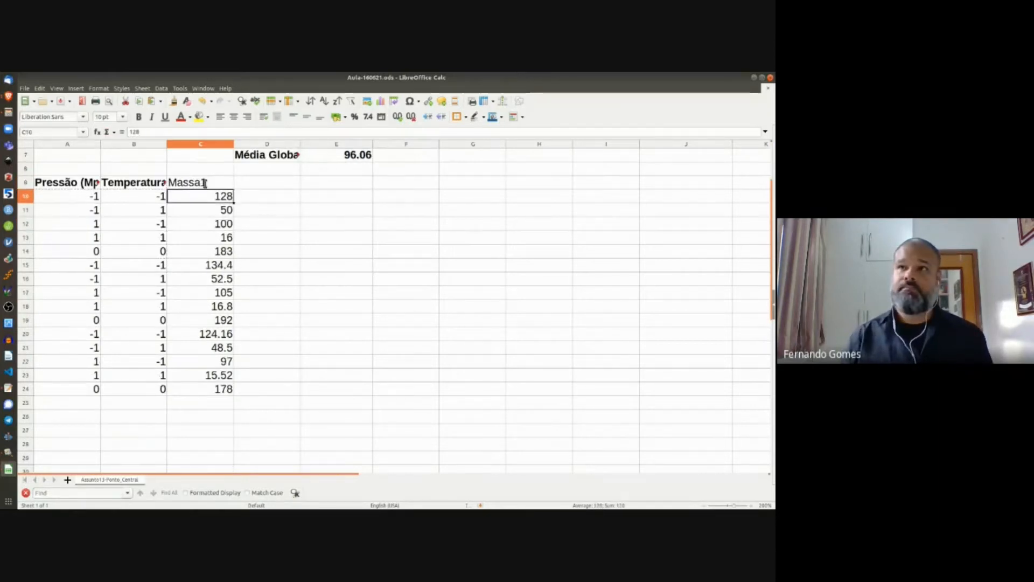
click(205, 183)
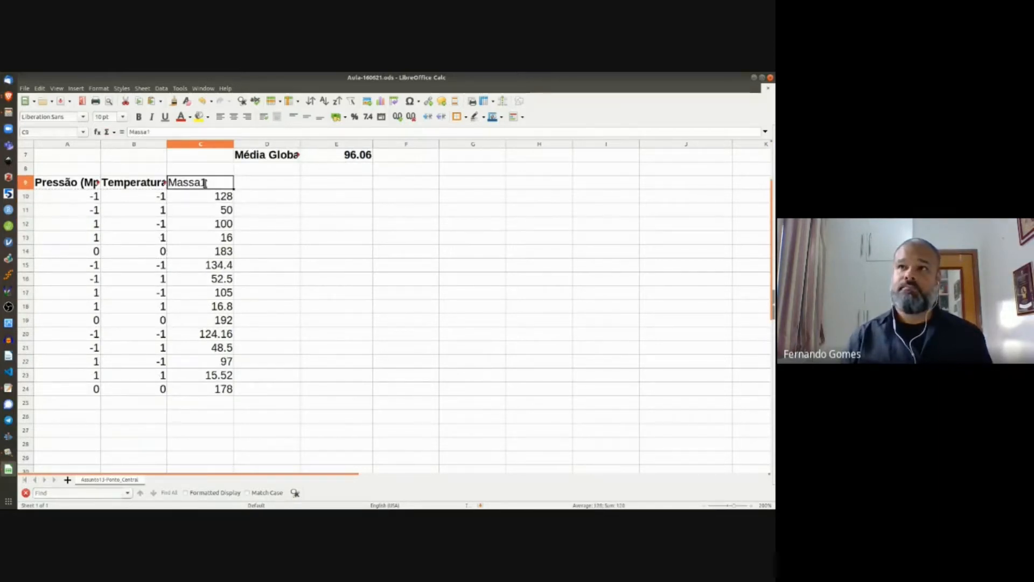
click(171, 133)
key(BackSpace)
key(Return)
key(Up)
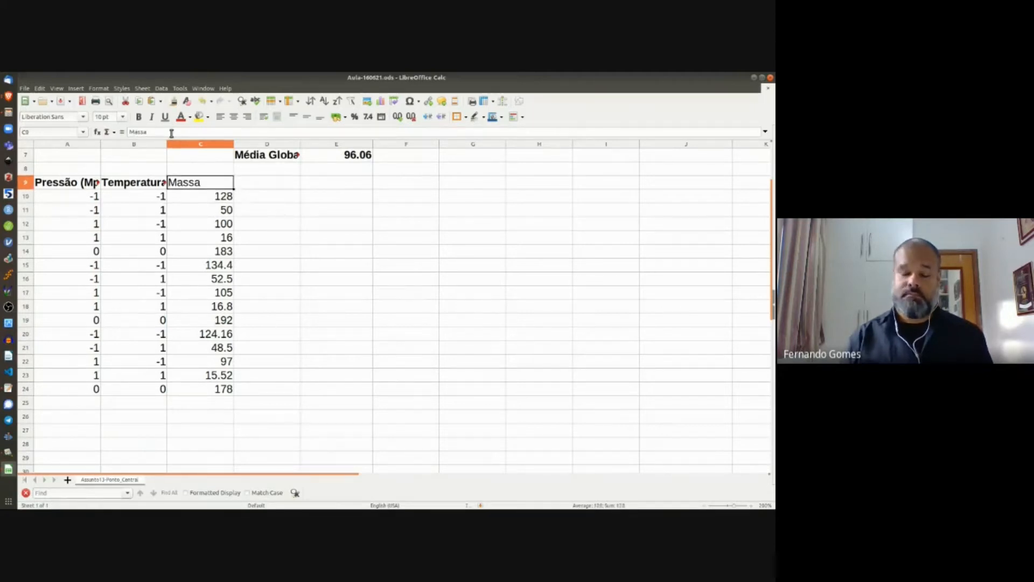
key(ctrl+b)
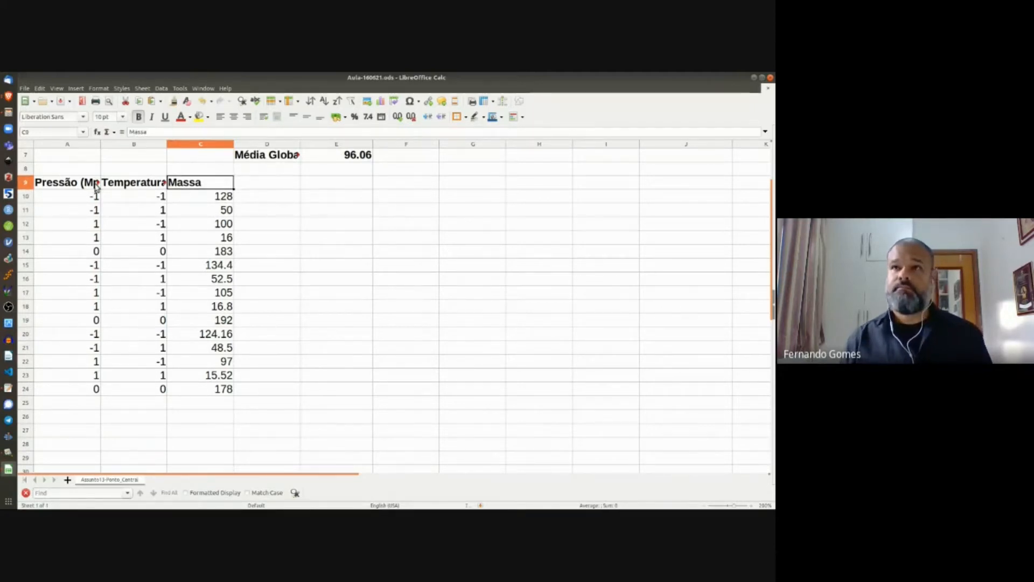
click(96, 186)
shift+click(221, 391)
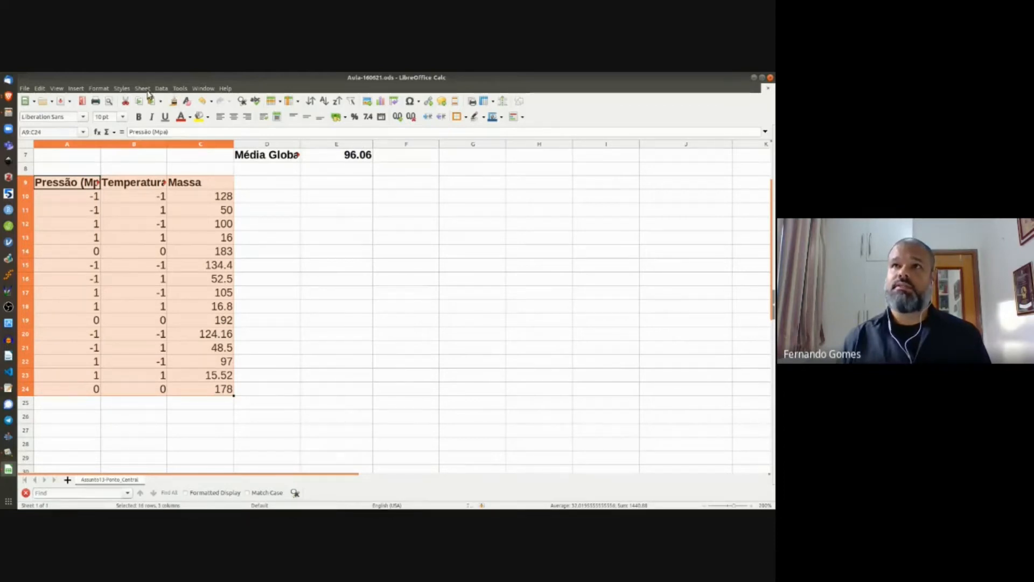
Step: Sort the design table with Key 1 Pressão and Key 2 Temperatura
click(162, 89)
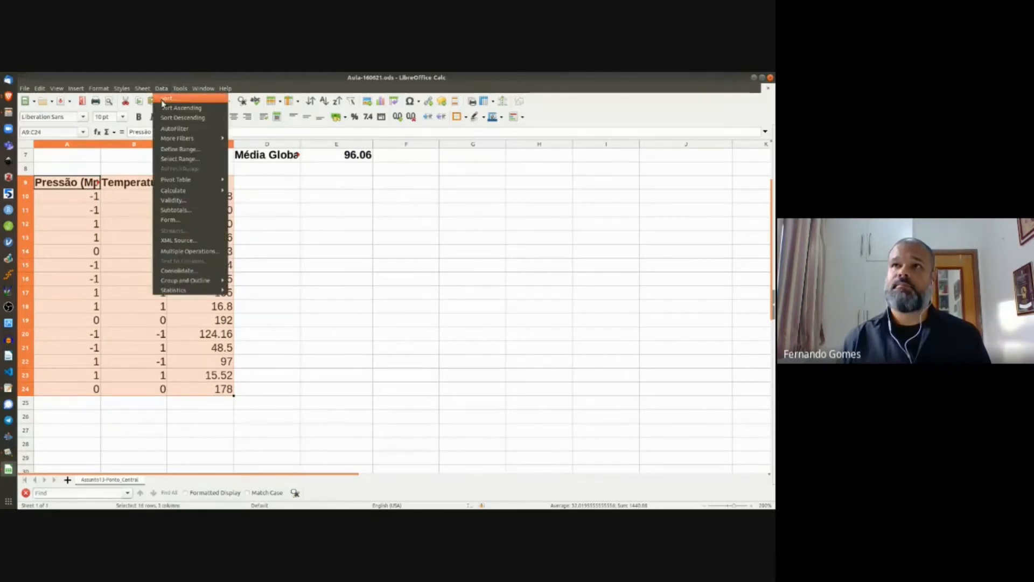
click(163, 99)
click(374, 254)
click(302, 275)
click(527, 395)
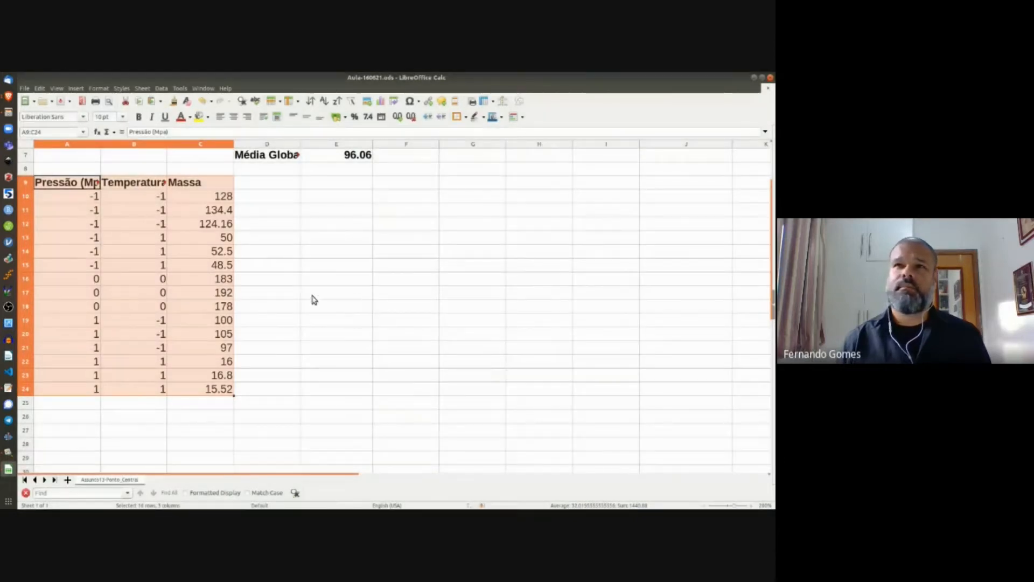
Step: Highlight the sorted run groups in rows 10–12 and 13–15, ending at centre-point row 16
click(91, 201)
shift+click(211, 231)
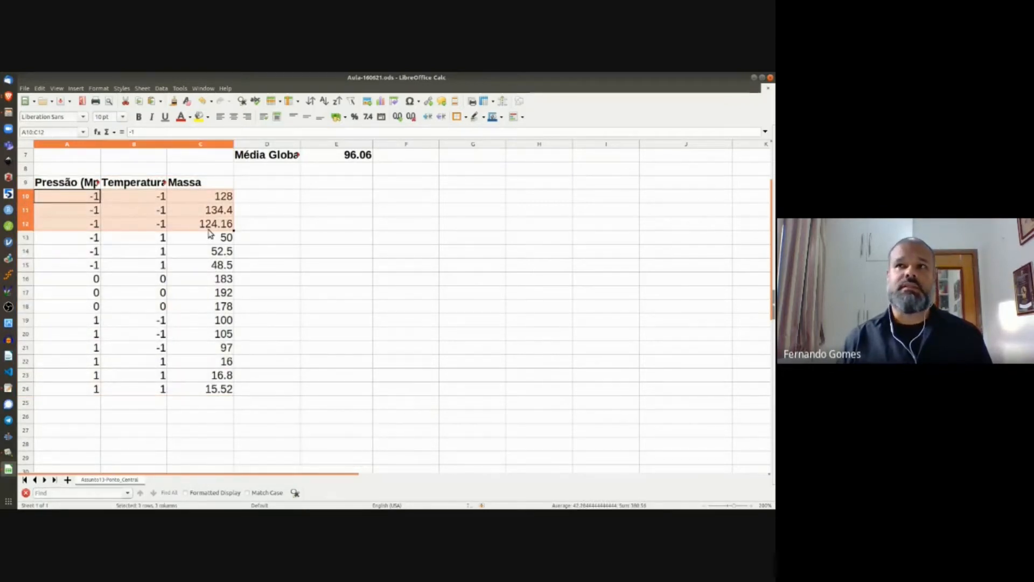
click(95, 204)
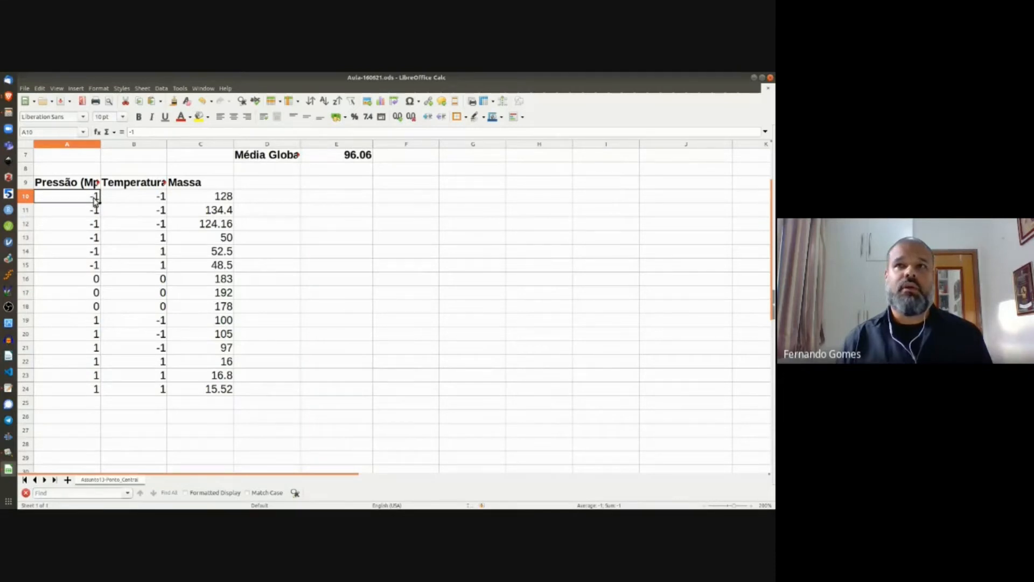
click(113, 203)
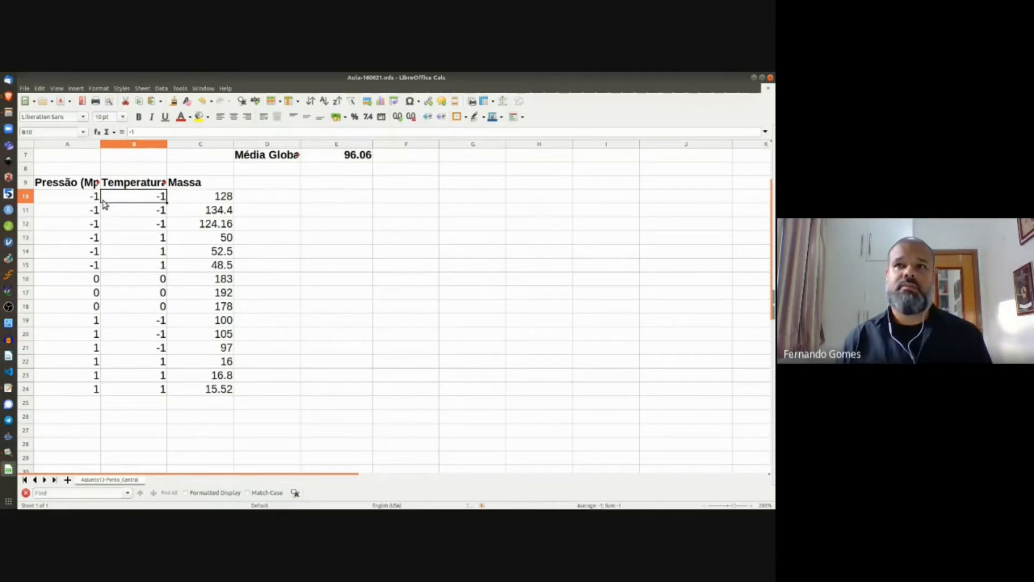
drag(87, 201, 209, 232)
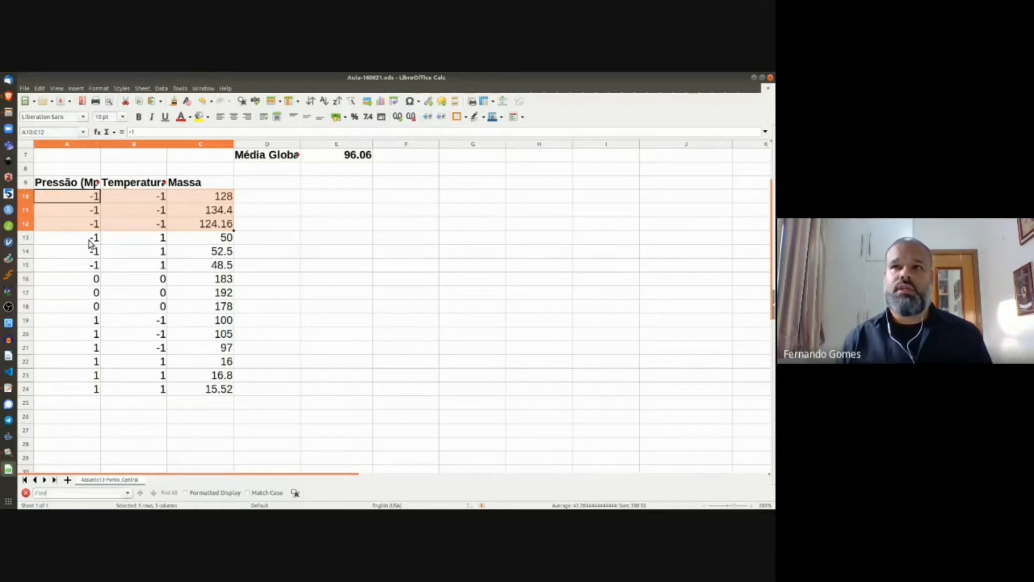
click(91, 242)
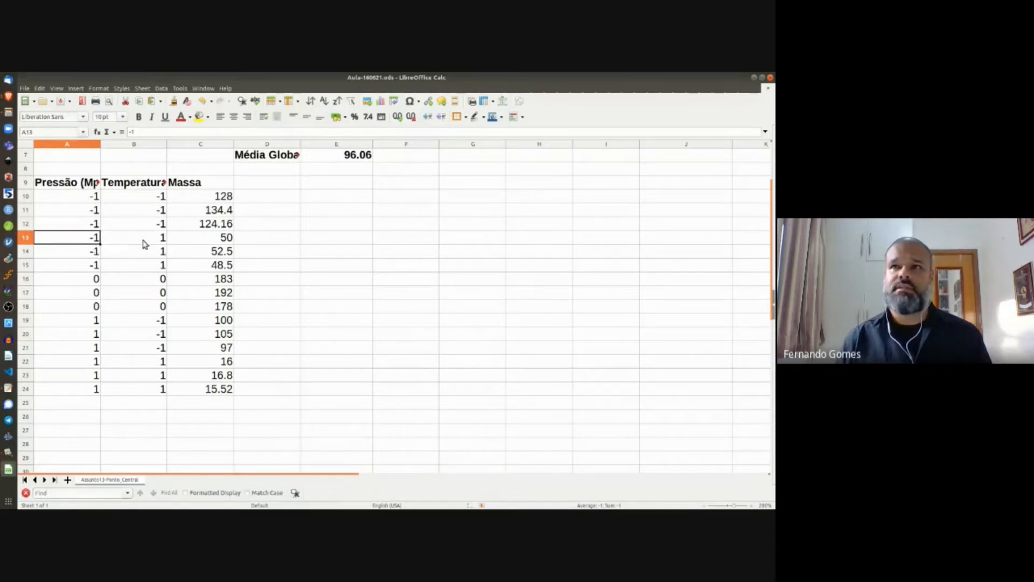
shift+click(145, 243)
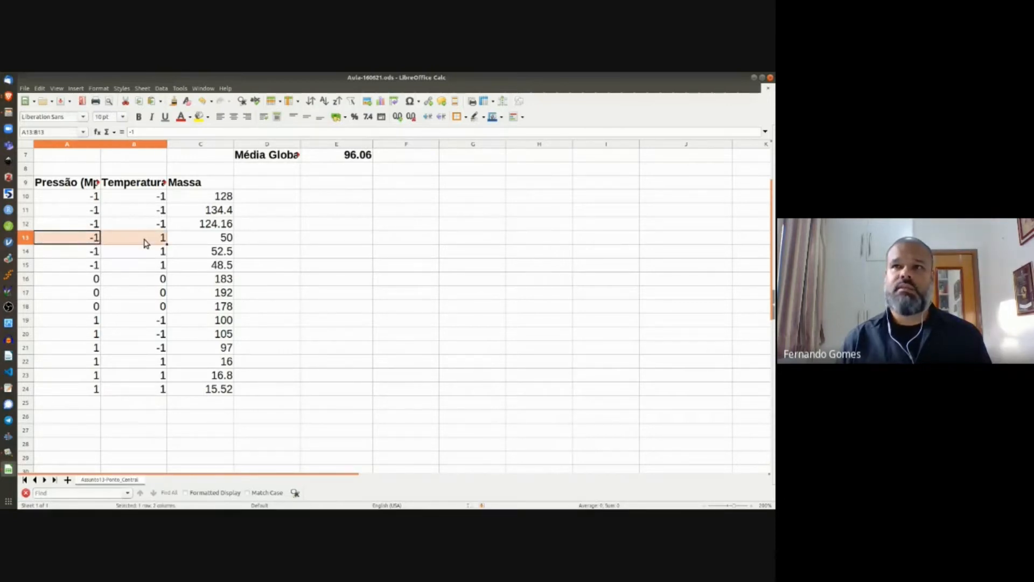
shift+click(153, 253)
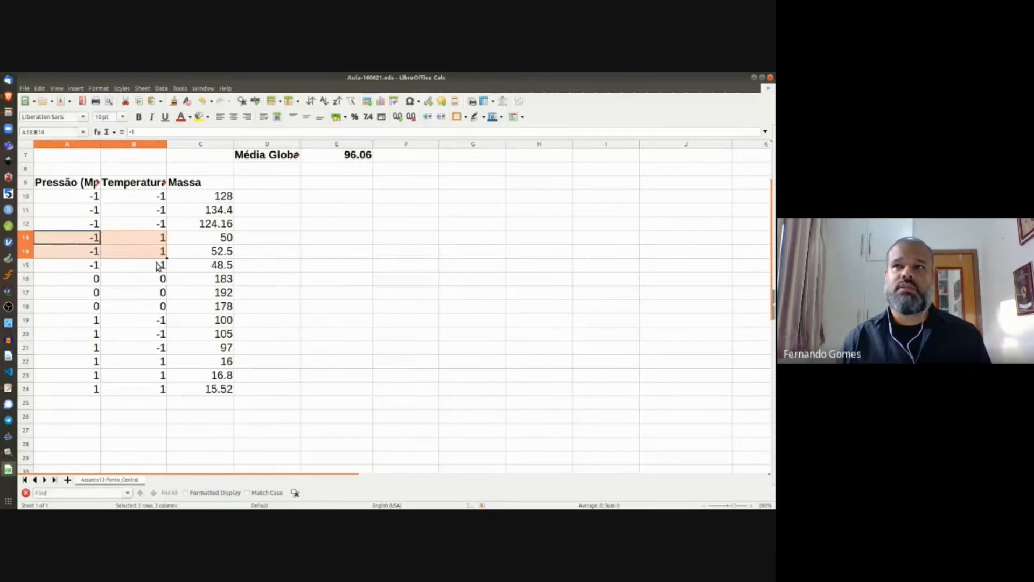
shift+click(223, 269)
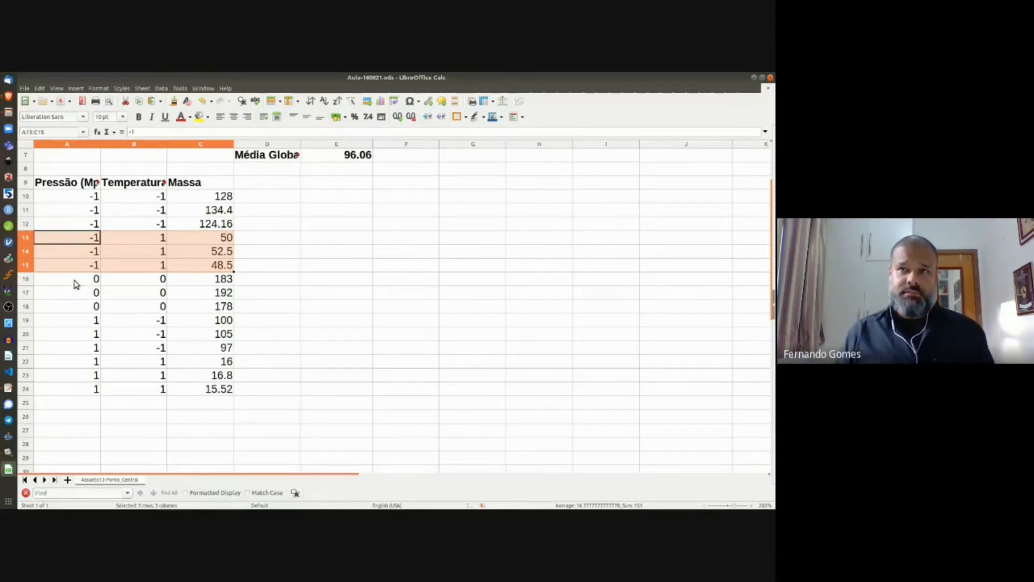
click(77, 283)
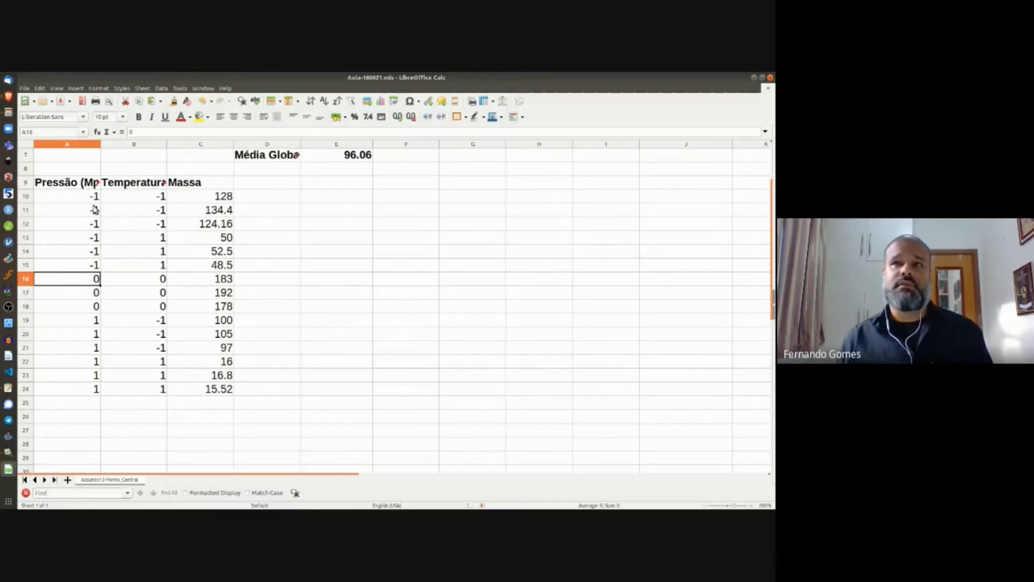
scroll(128, 276, up, 2)
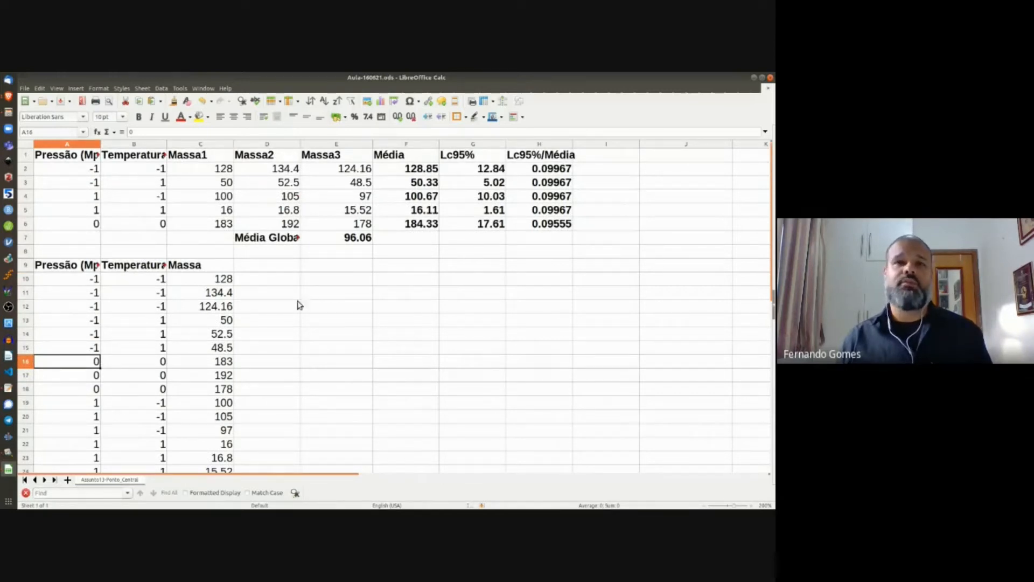
Step: Enter a bold 'Fator A' heading in E9
click(365, 293)
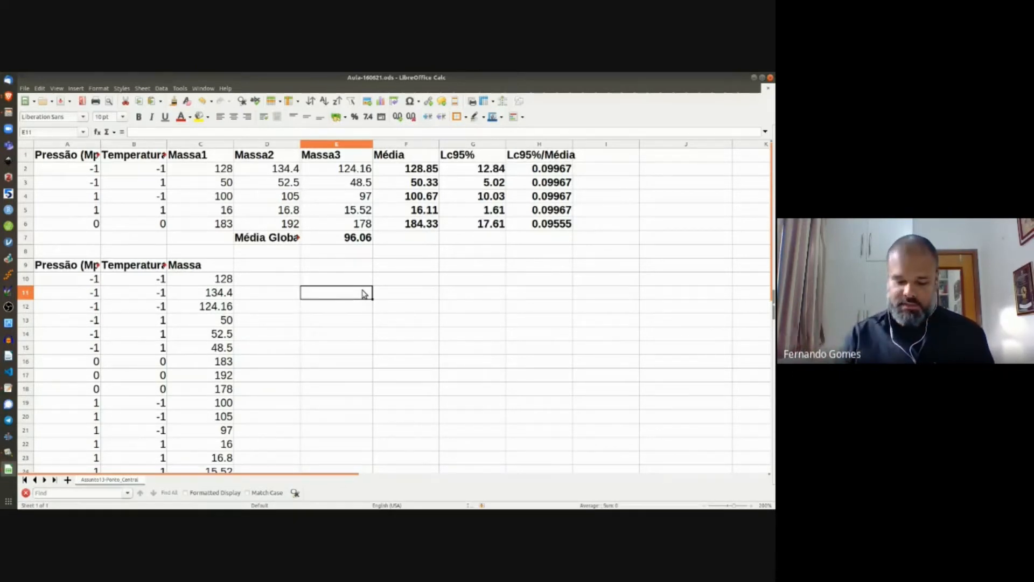
key(Up)
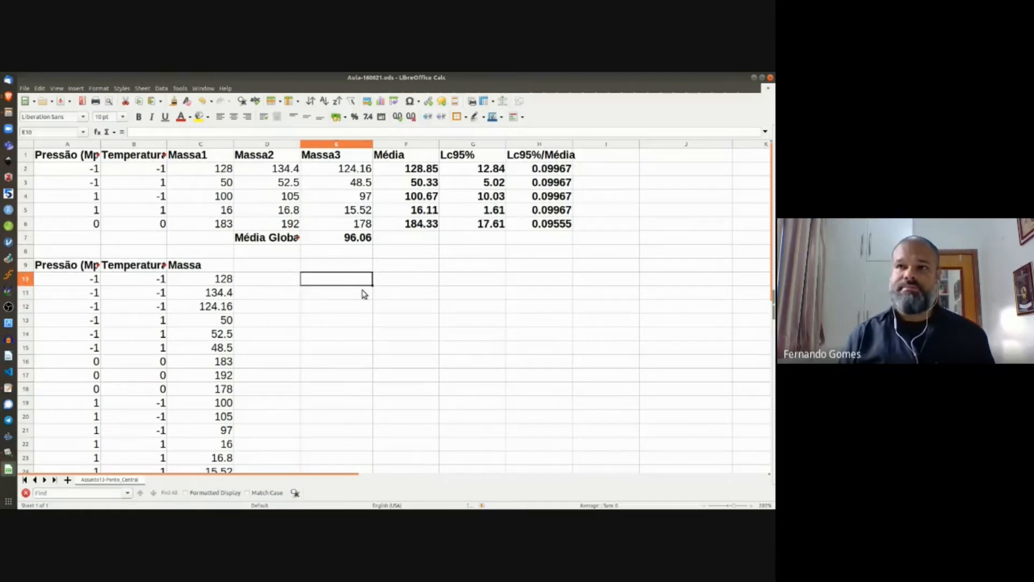
key(Up)
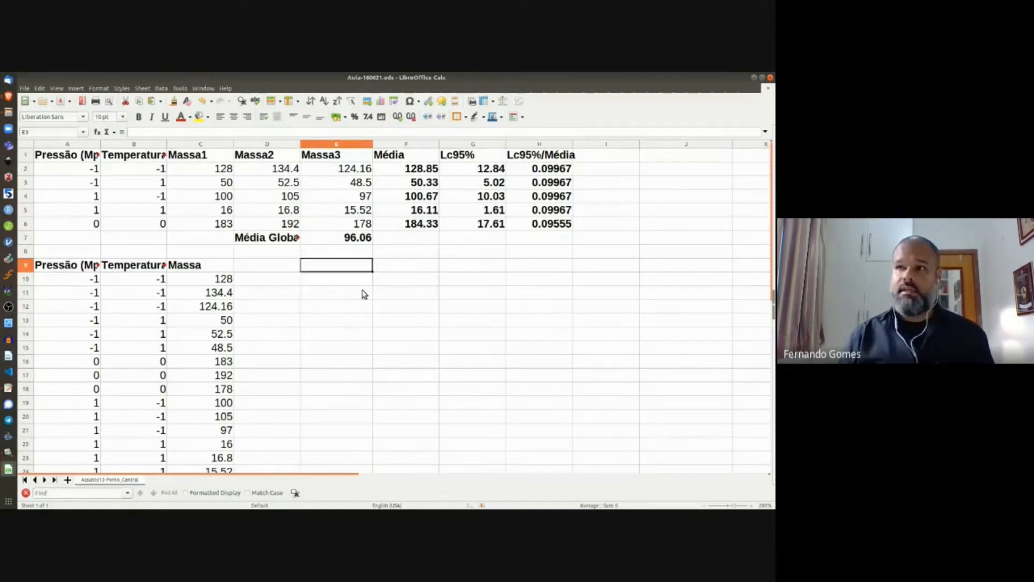
text(Fato)
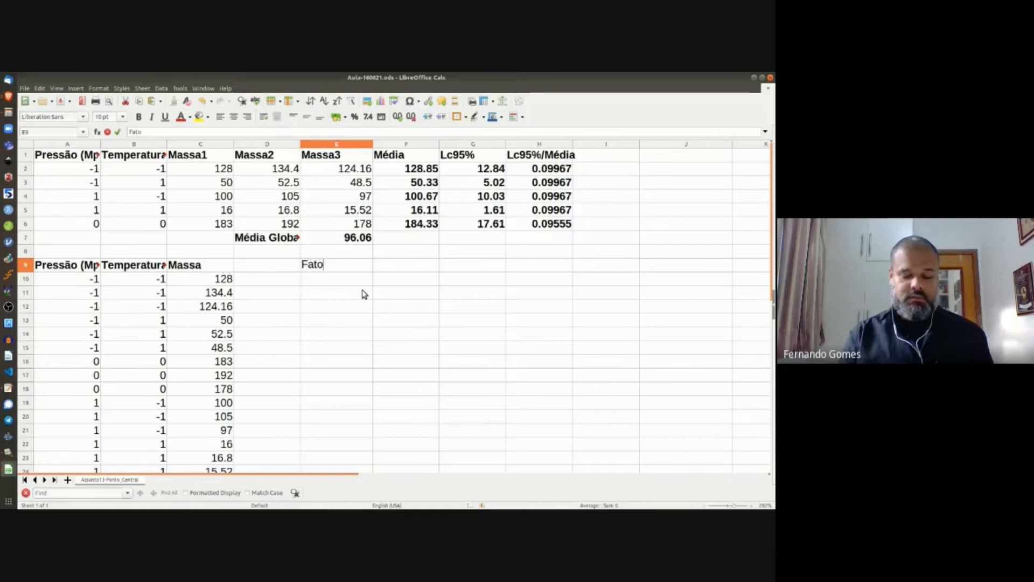
text(r A)
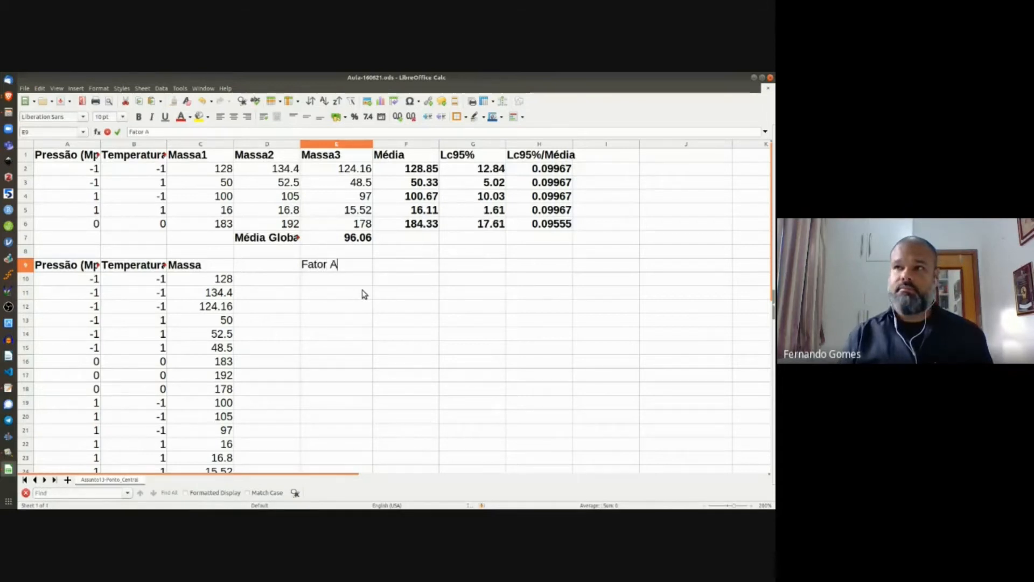
key(Return)
key(Up)
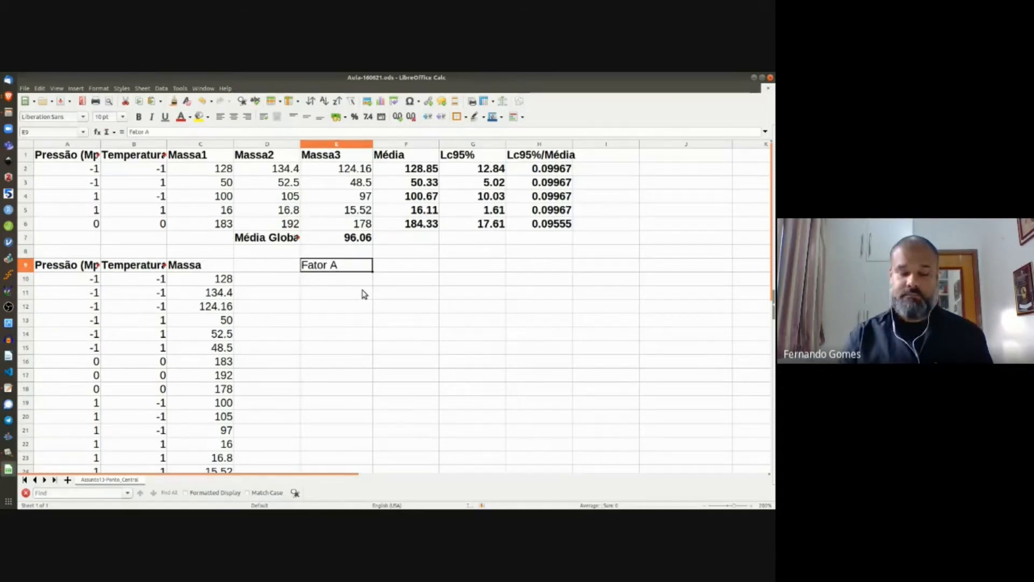
key(ctrl+b)
Step: List the coded levels 1, 0 and -1 in E10:E12
key(Down)
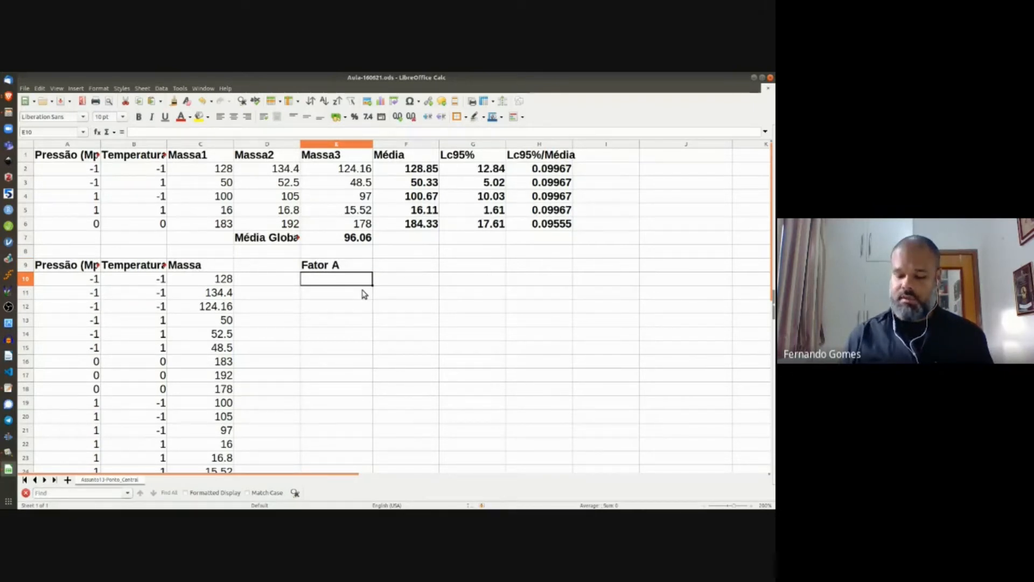
text(1)
key(Return)
text(0)
key(Return)
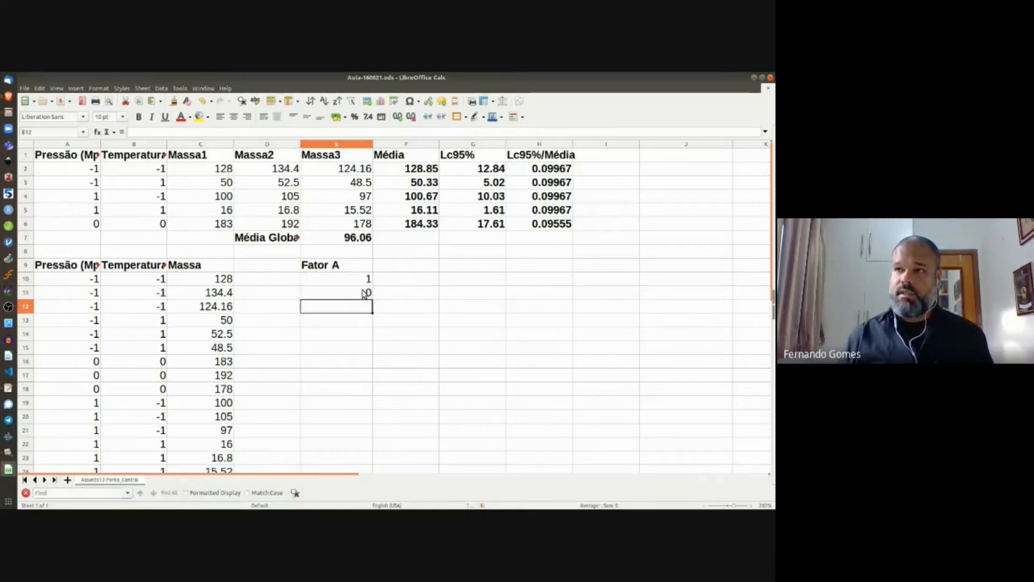
text(-1)
key(Return)
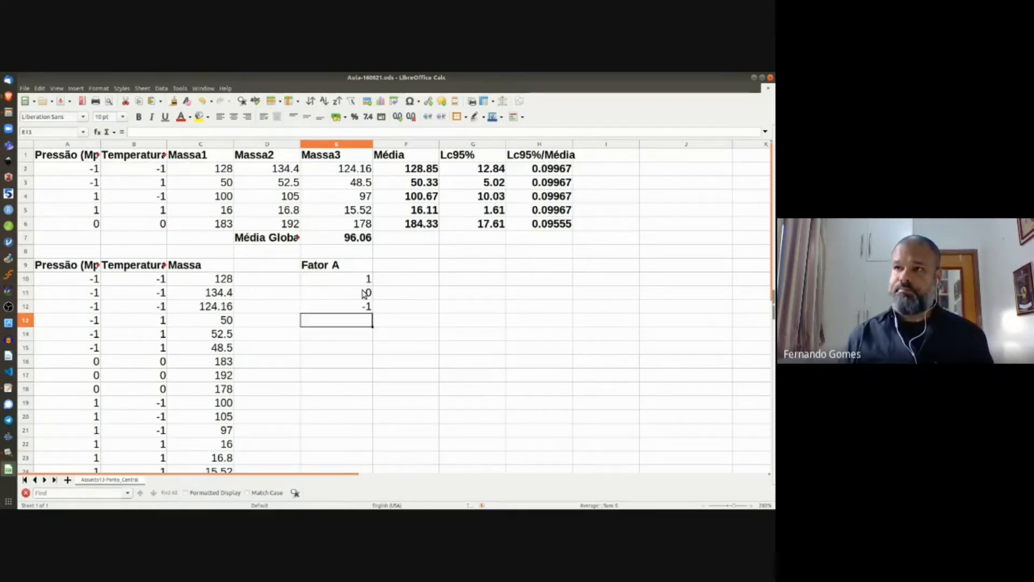
key(Right)
key(Up)
key(Up)
key(Up)
key(Up)
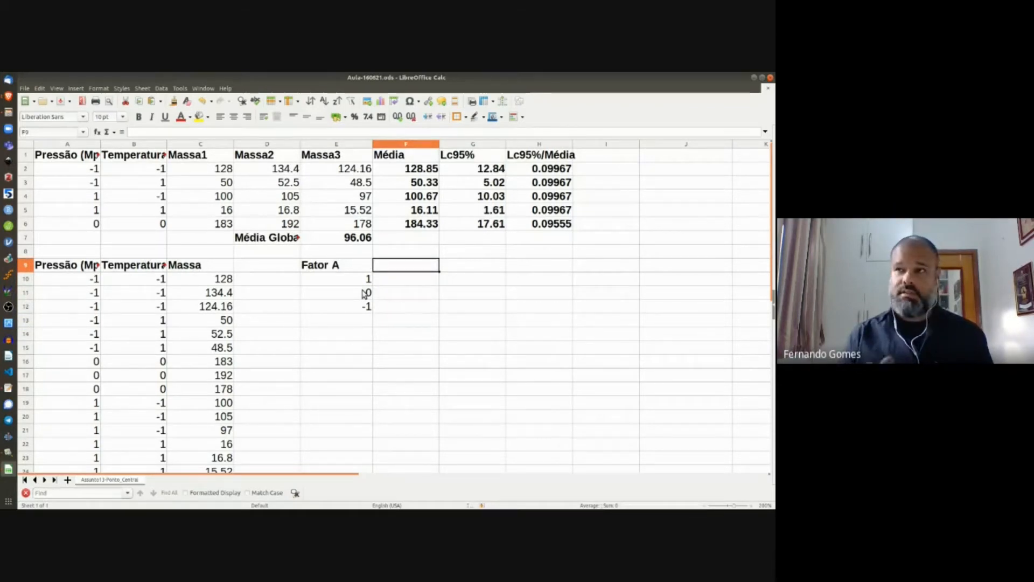
Step: Add a bold 'Fator A (Vnn)' heading in F9
text(Fator)
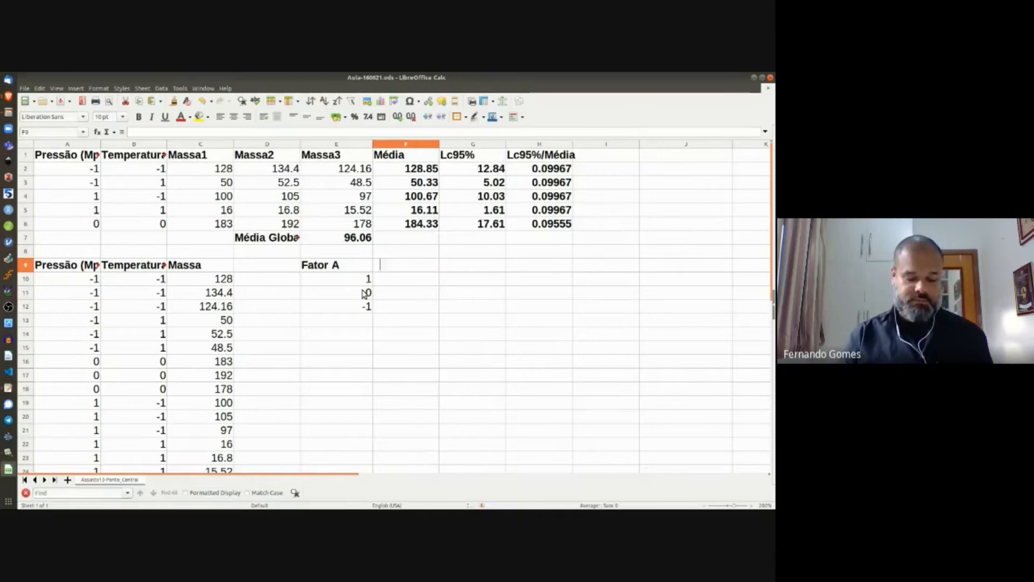
text( A ()
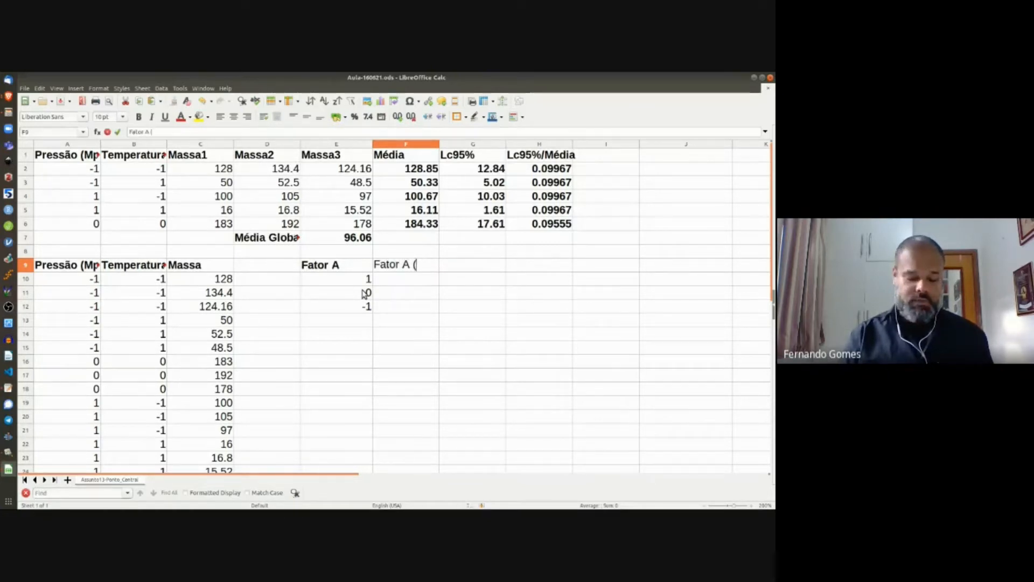
text(Vnn))
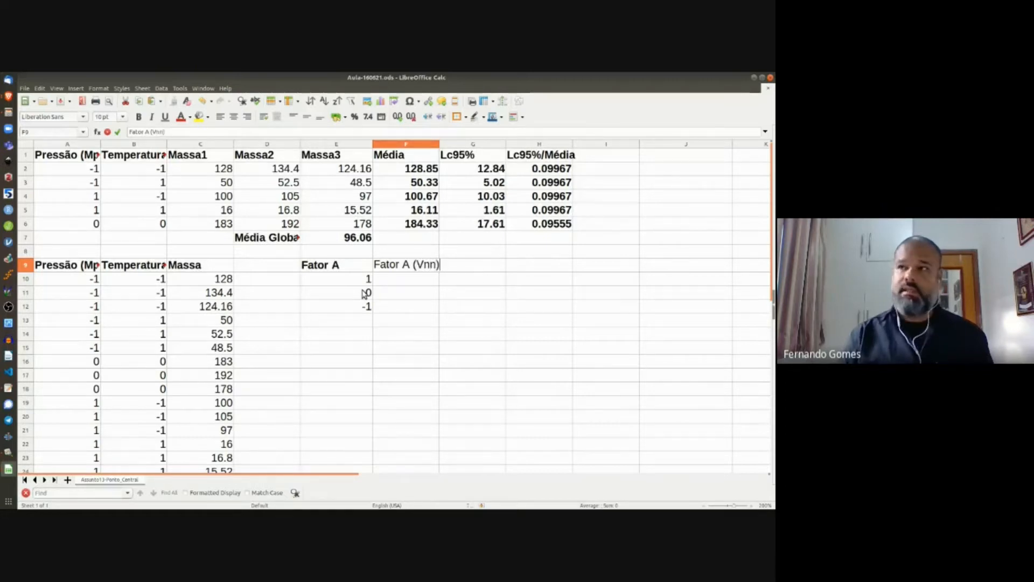
key(Return)
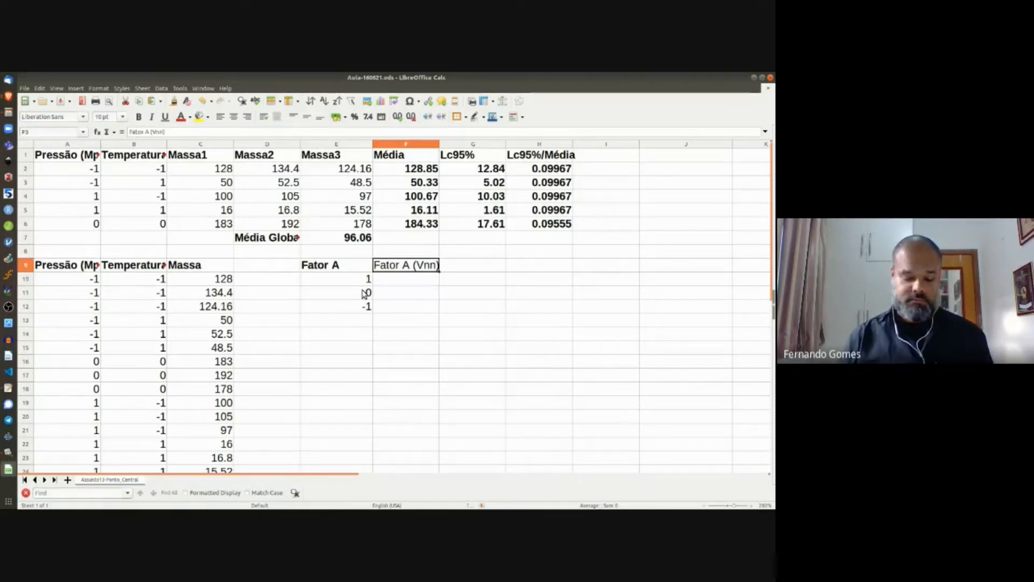
key(ctrl+b)
key(Down)
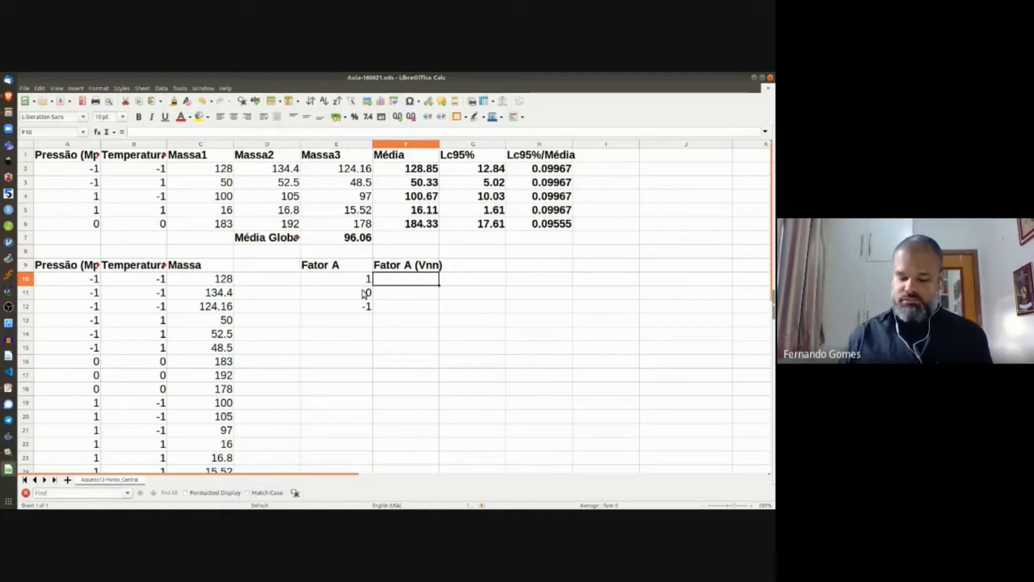
Step: Enter 10 in F10, 8 in F12 and 9 in F11, then begin an AVERAGE formula in F11
text(10)
key(Return)
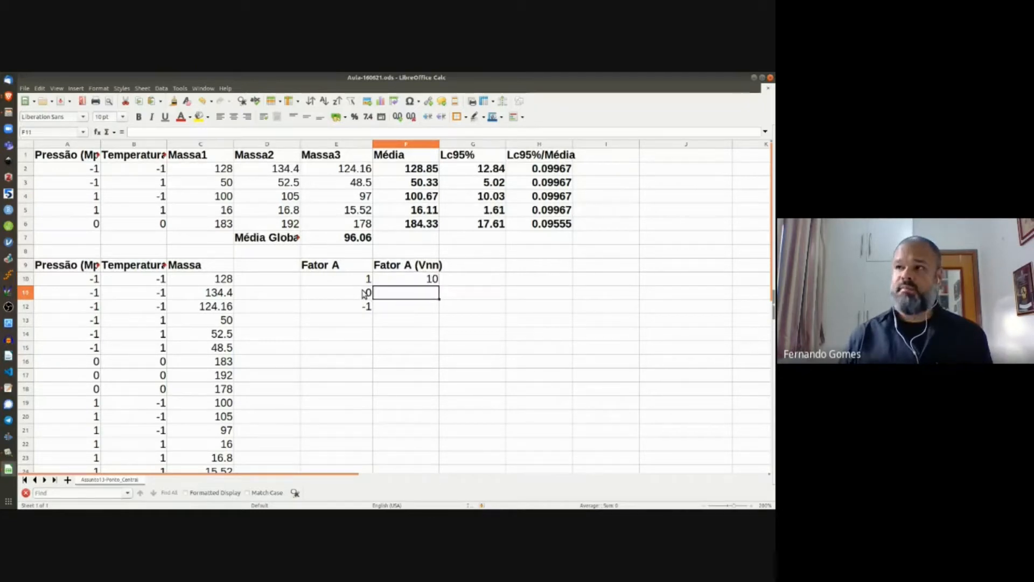
key(Down)
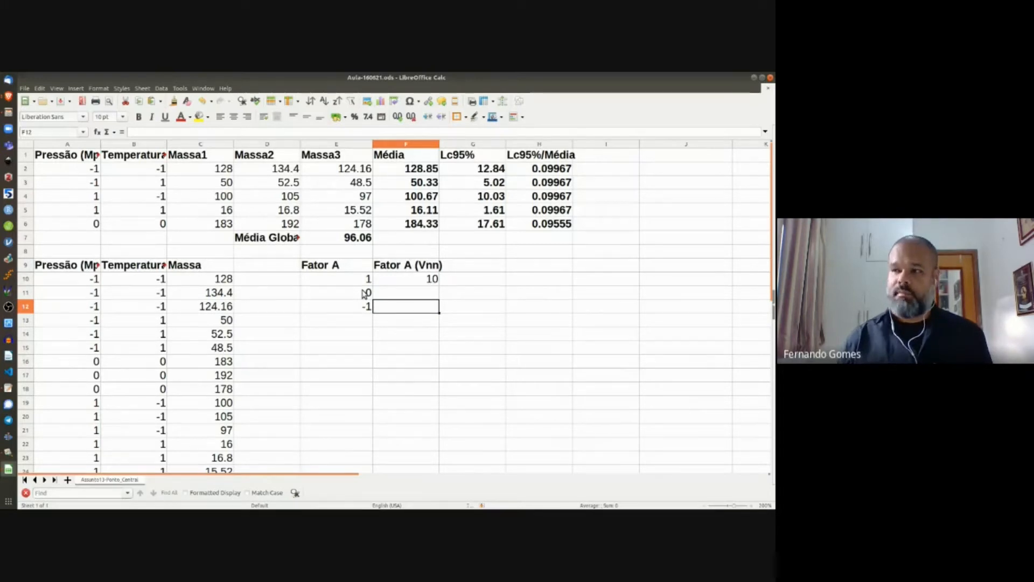
text(8)
key(Return)
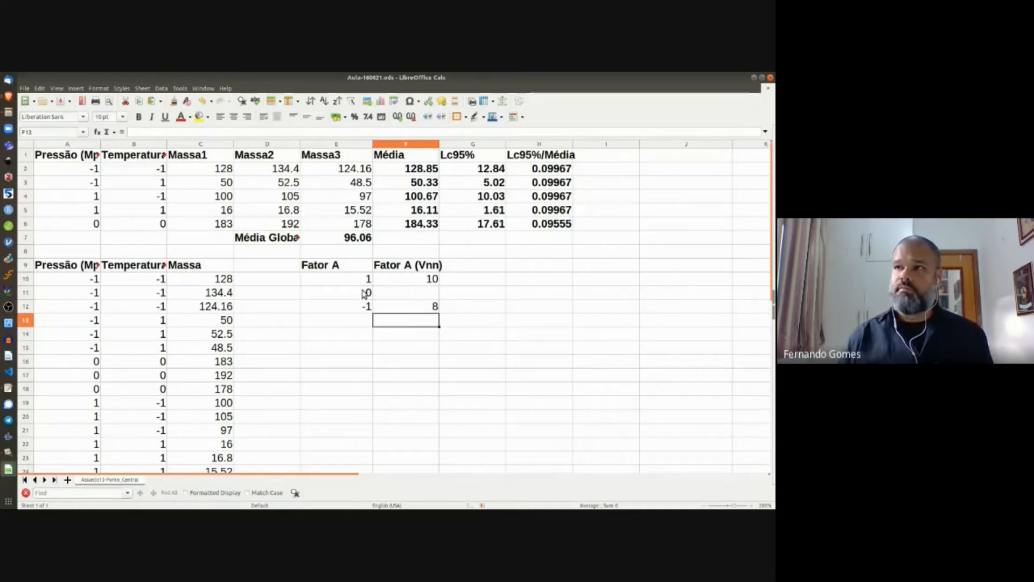
key(Up)
key(Up)
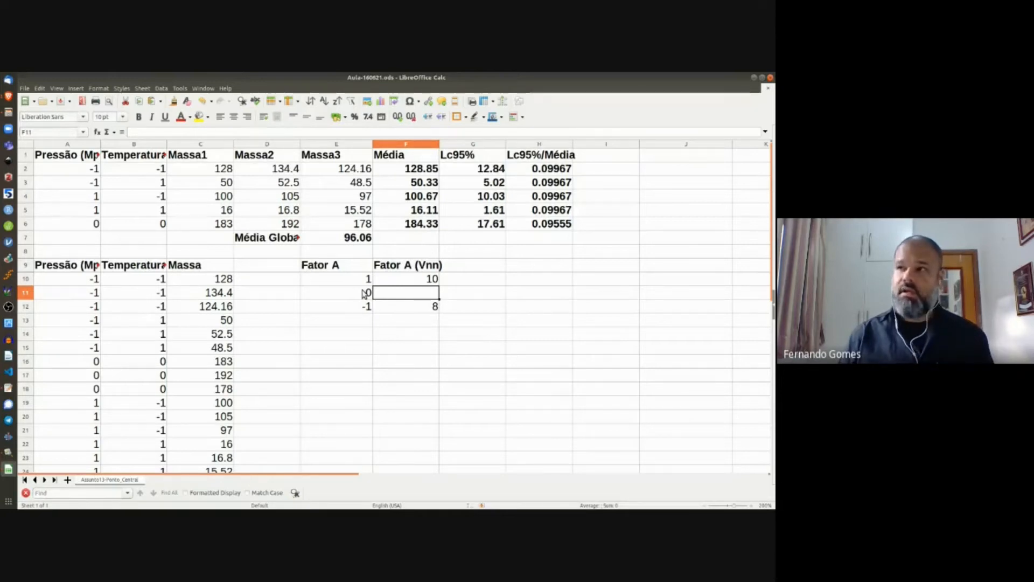
text(9)
key(Return)
key(Up)
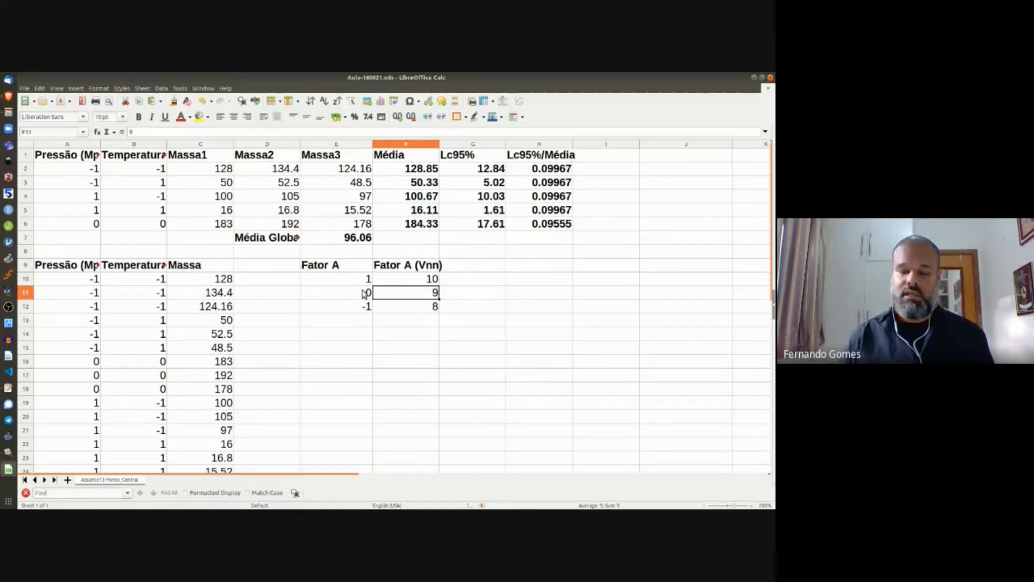
text(=a)
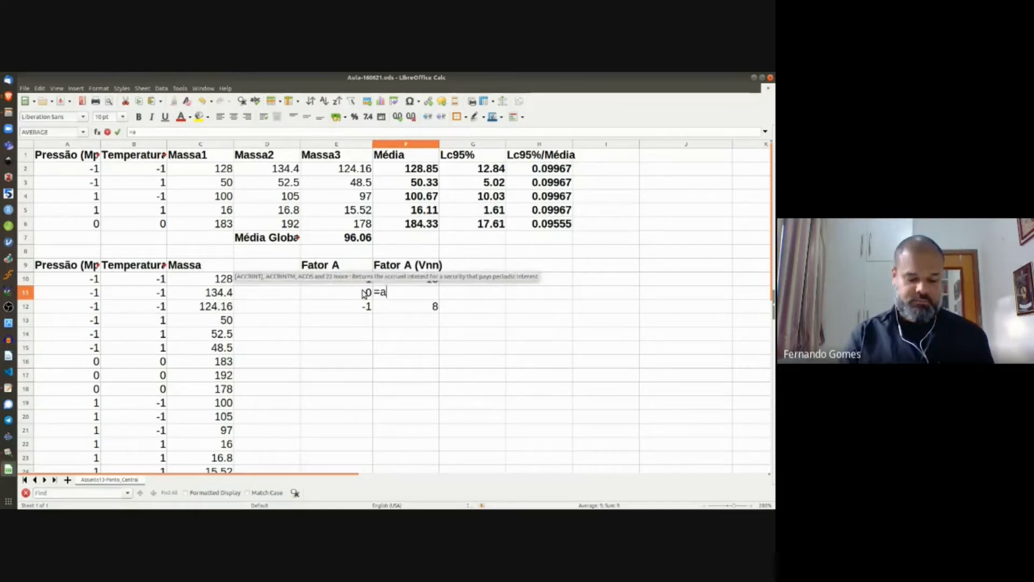
text(verage()
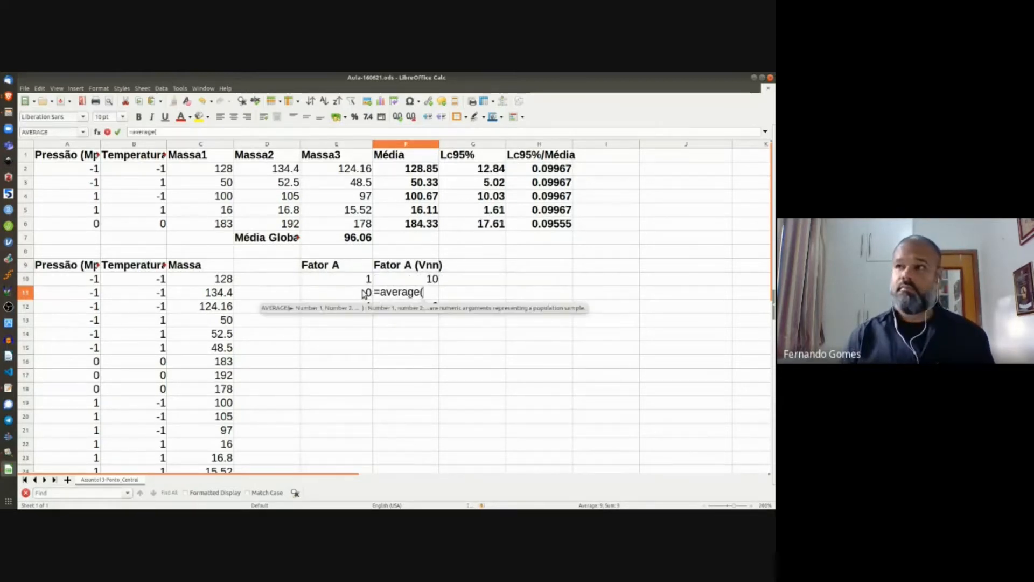
Step: Make F11 the formula =AVERAGE(F10,F12)
click(405, 279)
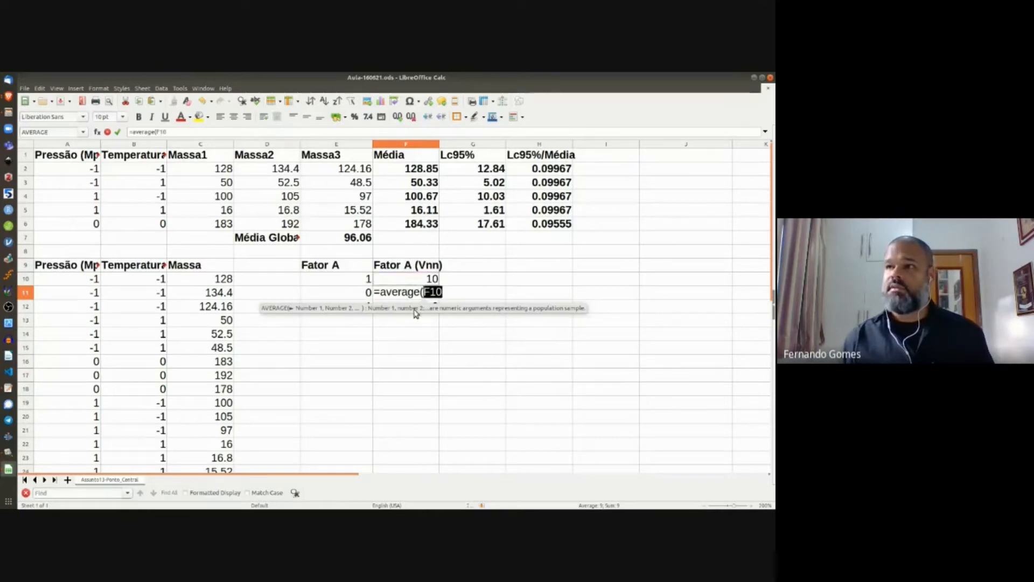
text(,)
click(393, 307)
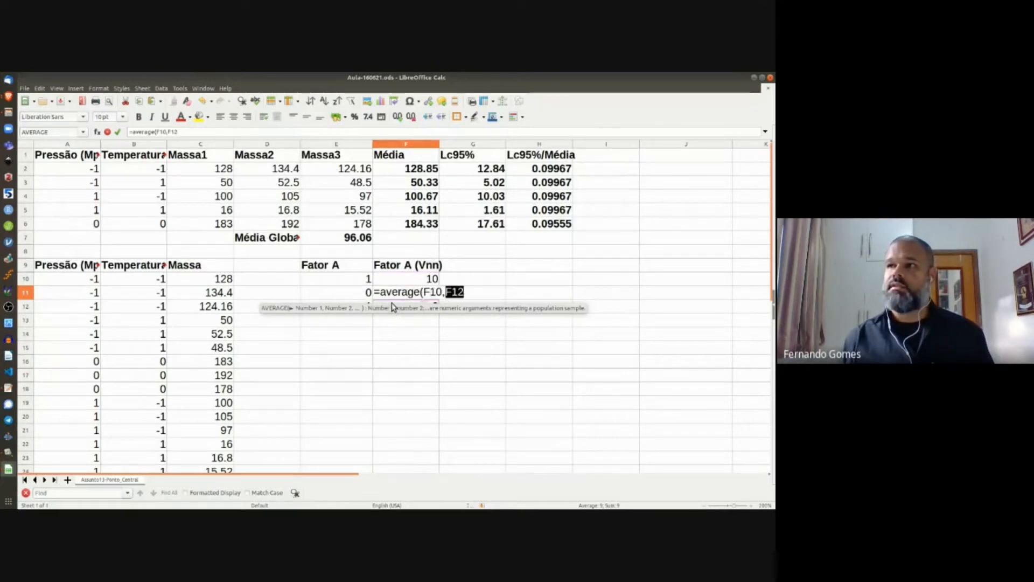
text())
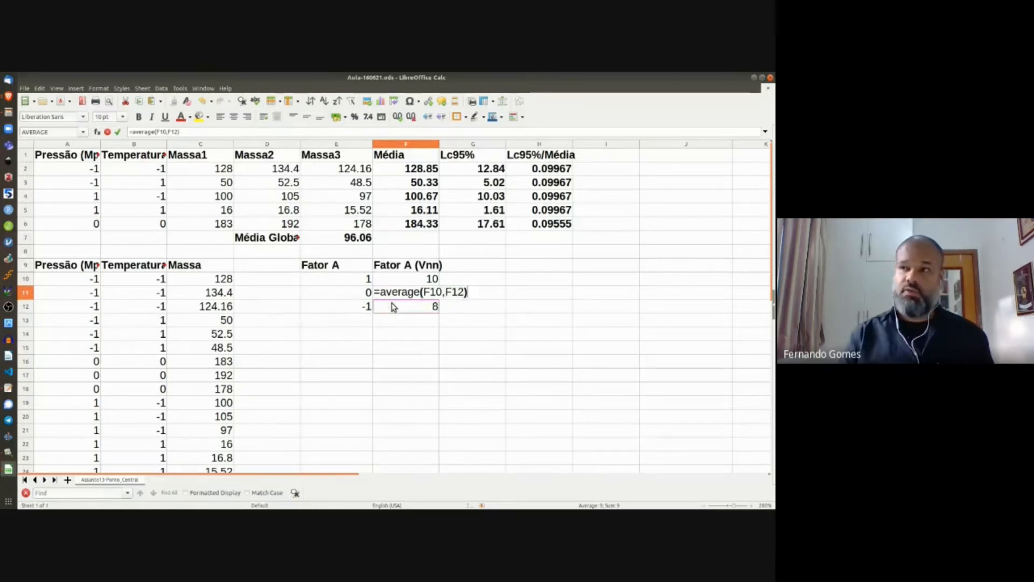
key(Return)
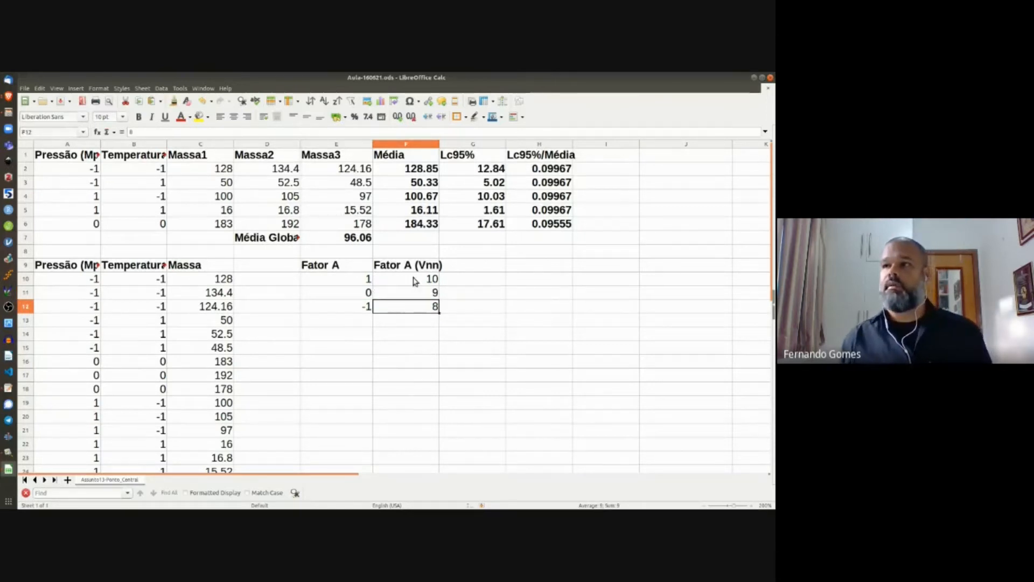
Step: Change F10 to 15 and F12 to 1 so the F11 average reads 8
click(415, 282)
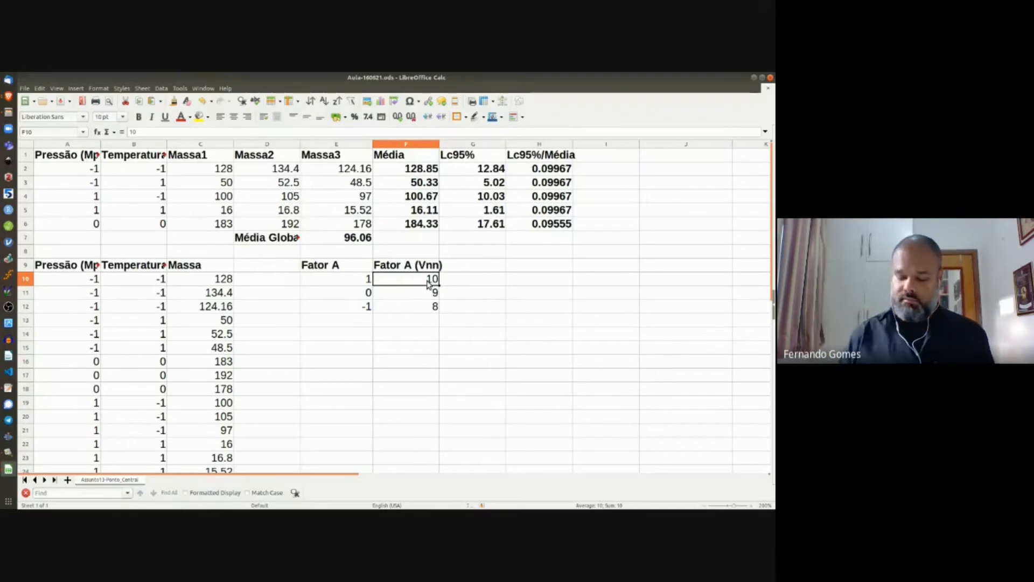
text(15)
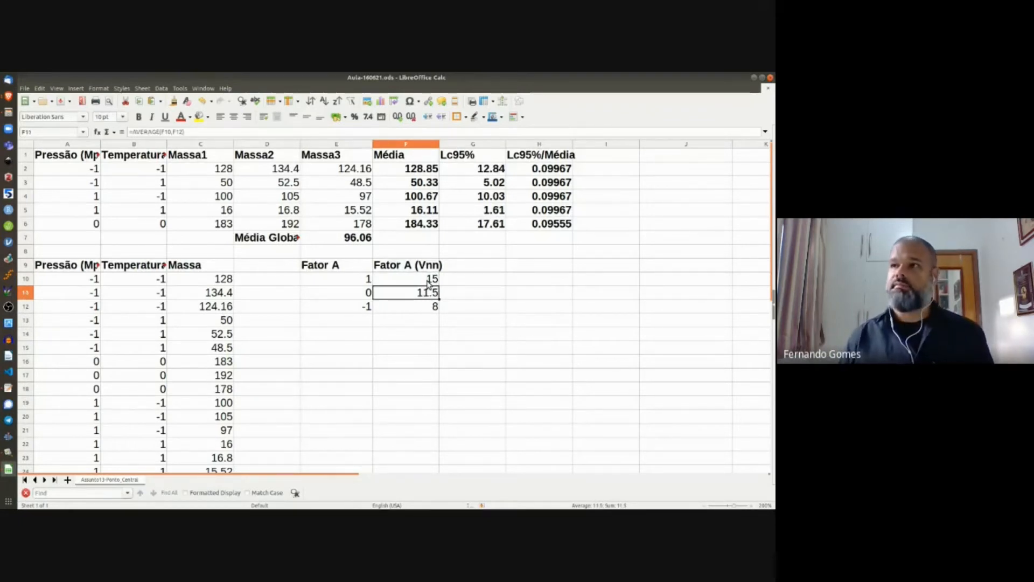
click(432, 311)
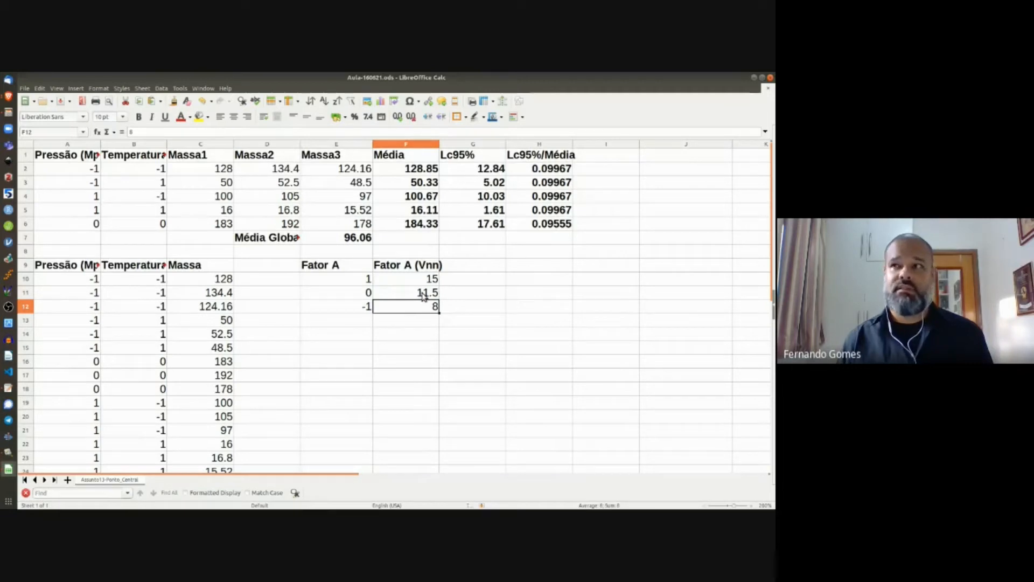
click(426, 295)
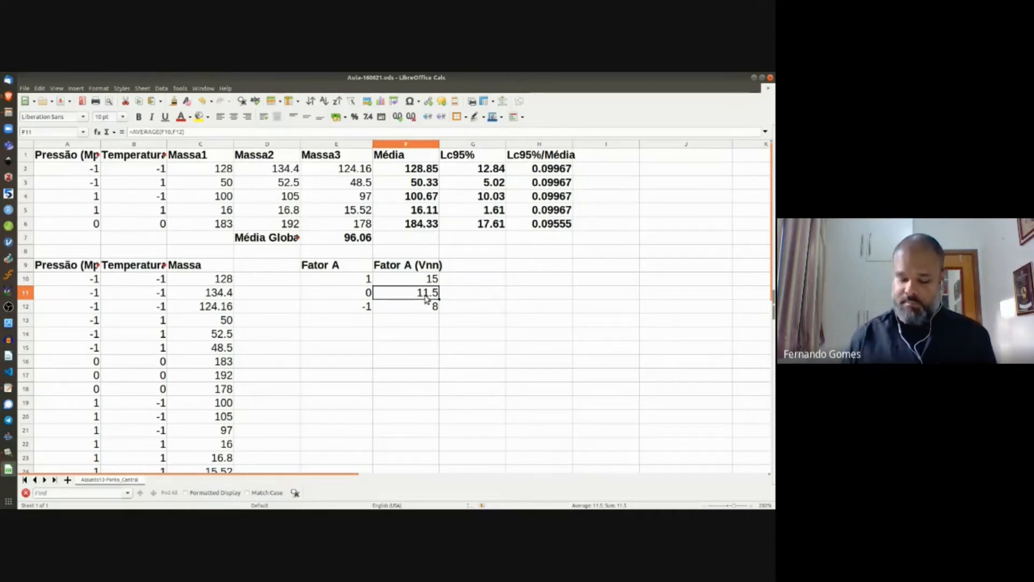
key(Down)
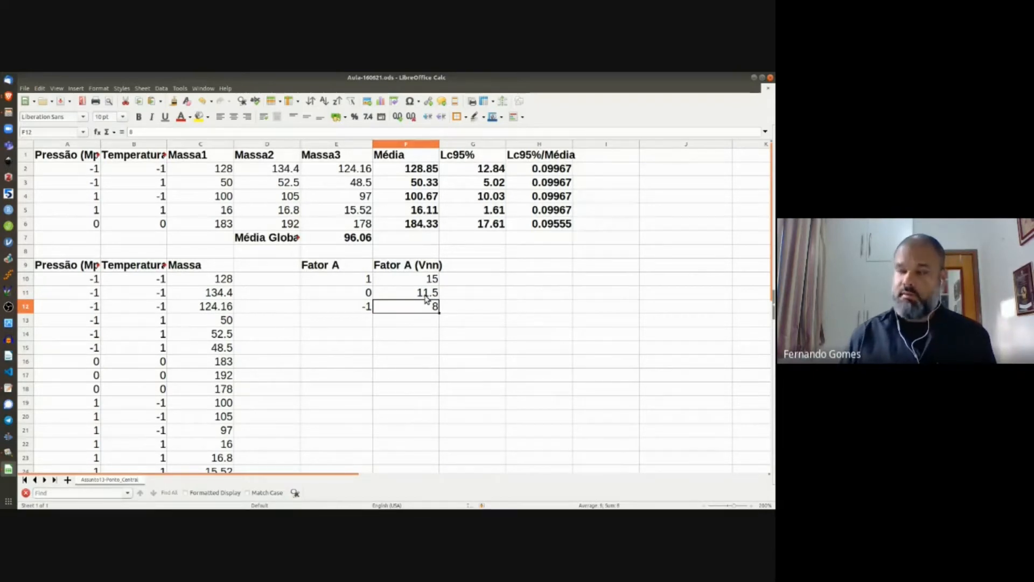
text(1)
key(Return)
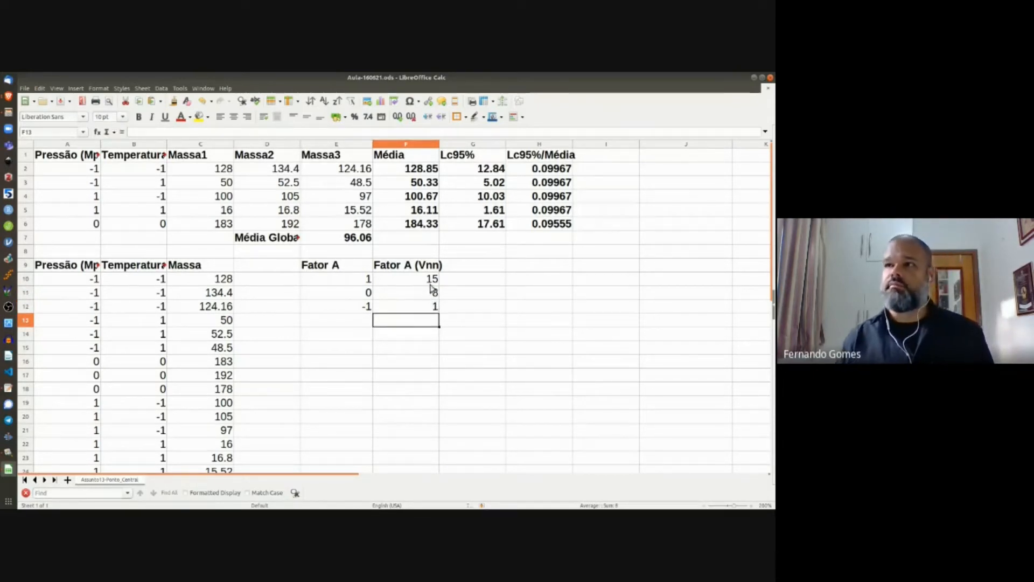
click(432, 292)
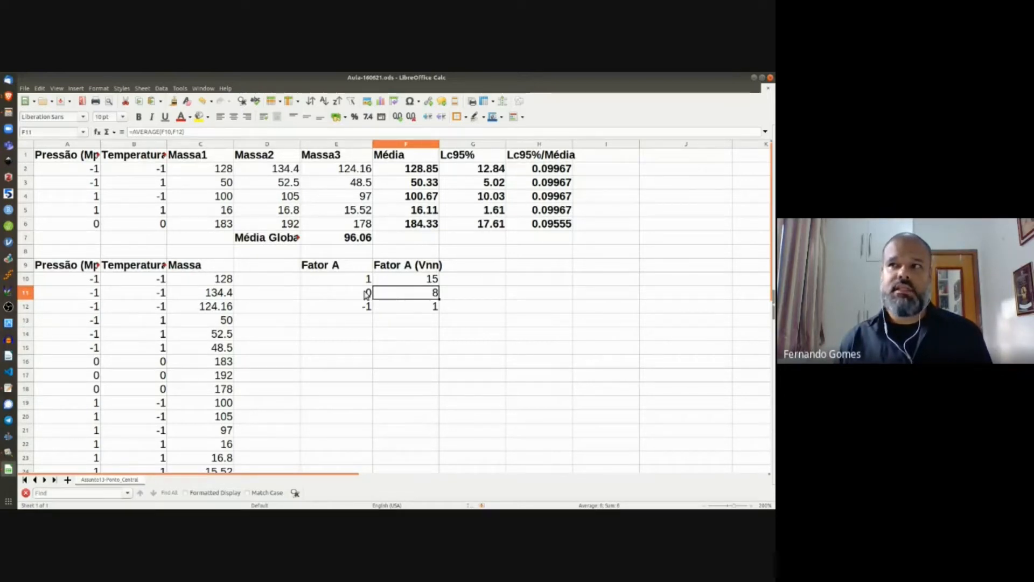
drag(365, 293, 420, 296)
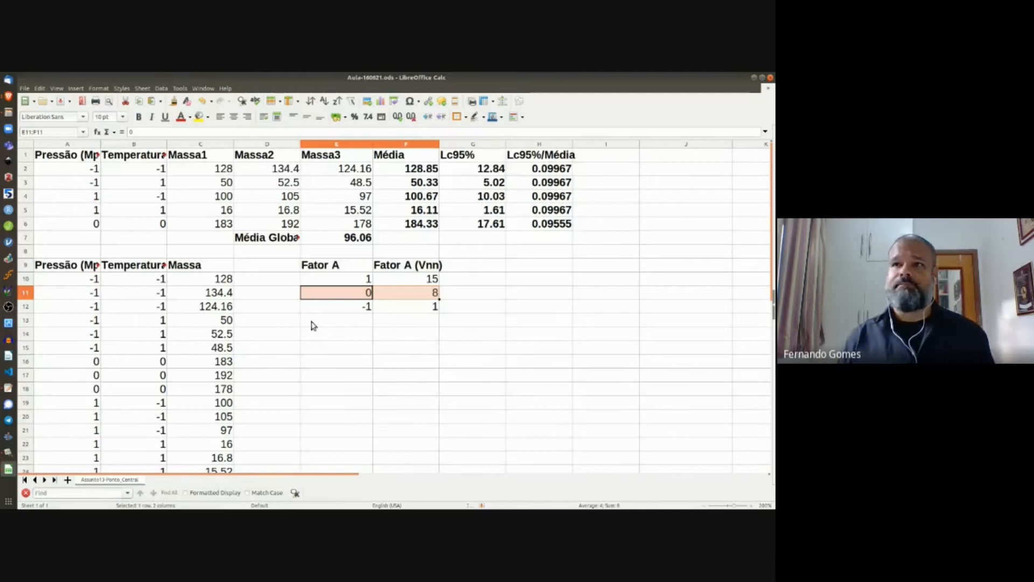
scroll(305, 337, down, 1)
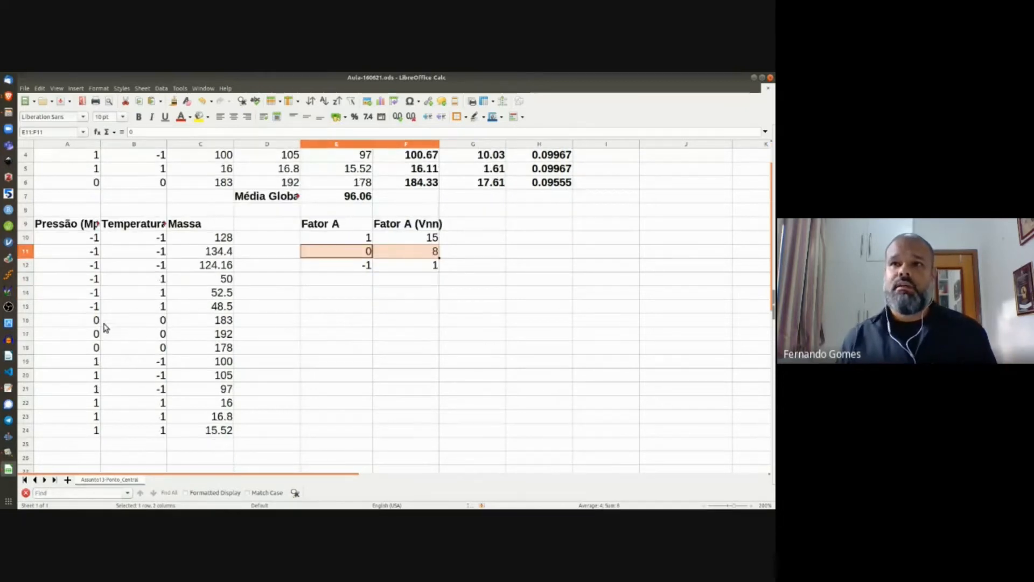
drag(95, 322, 219, 349)
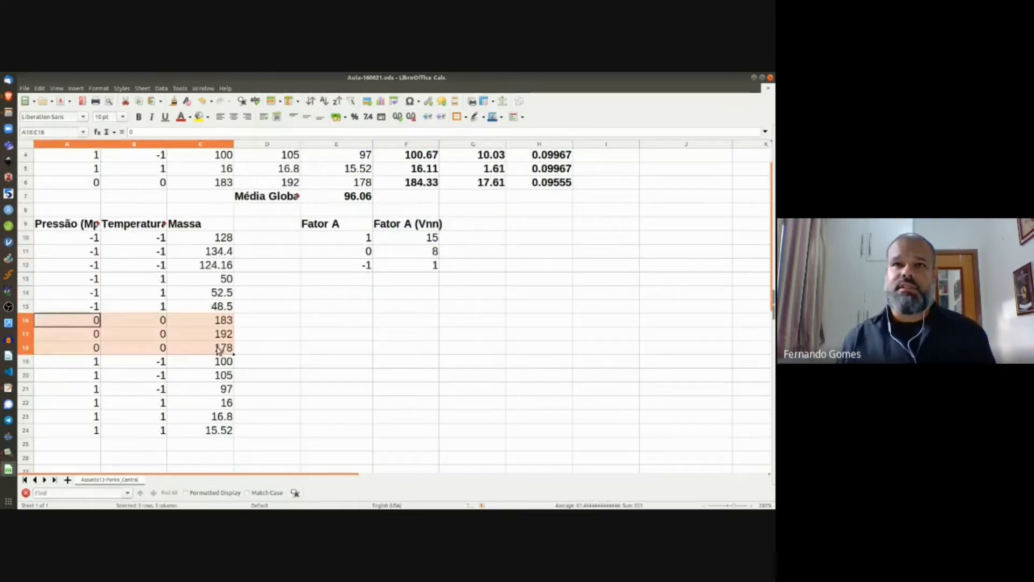
click(66, 364)
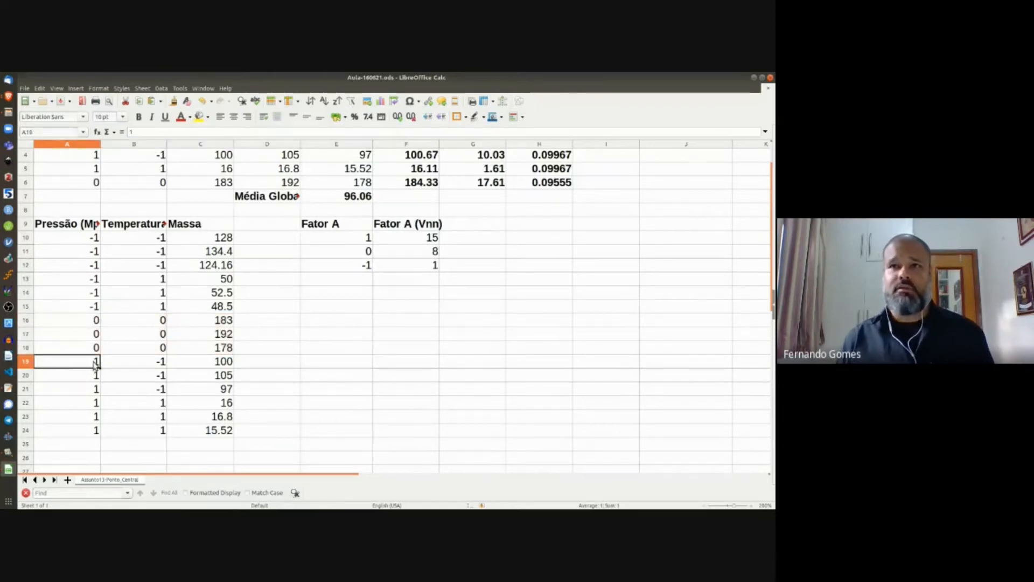
shift+click(94, 392)
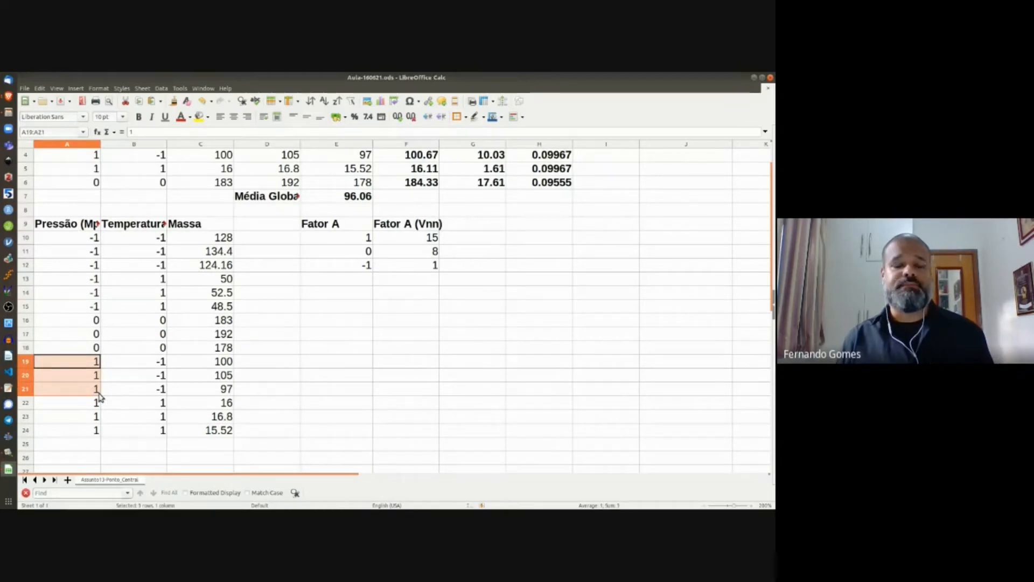
shift+click(155, 392)
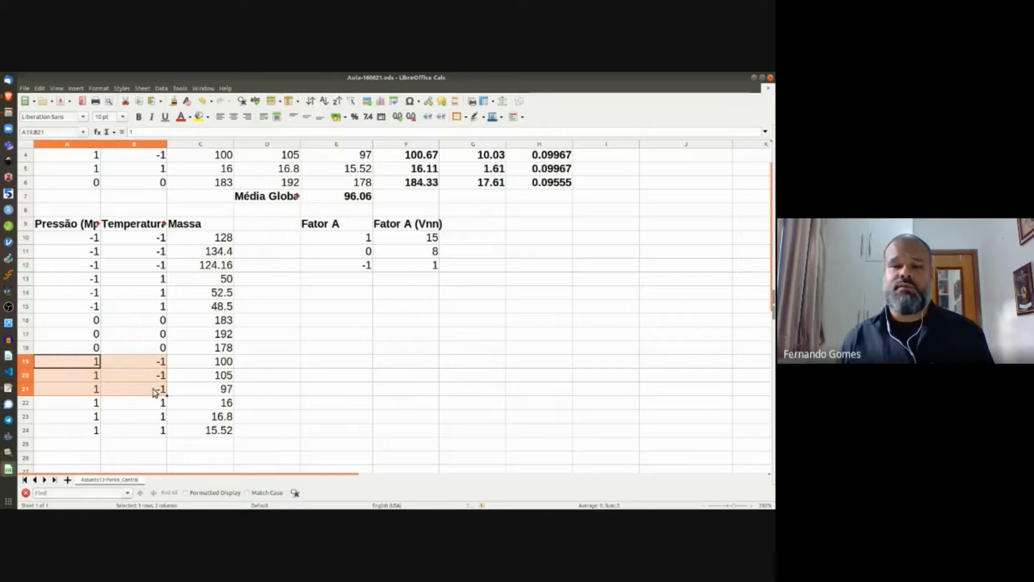
shift+click(222, 392)
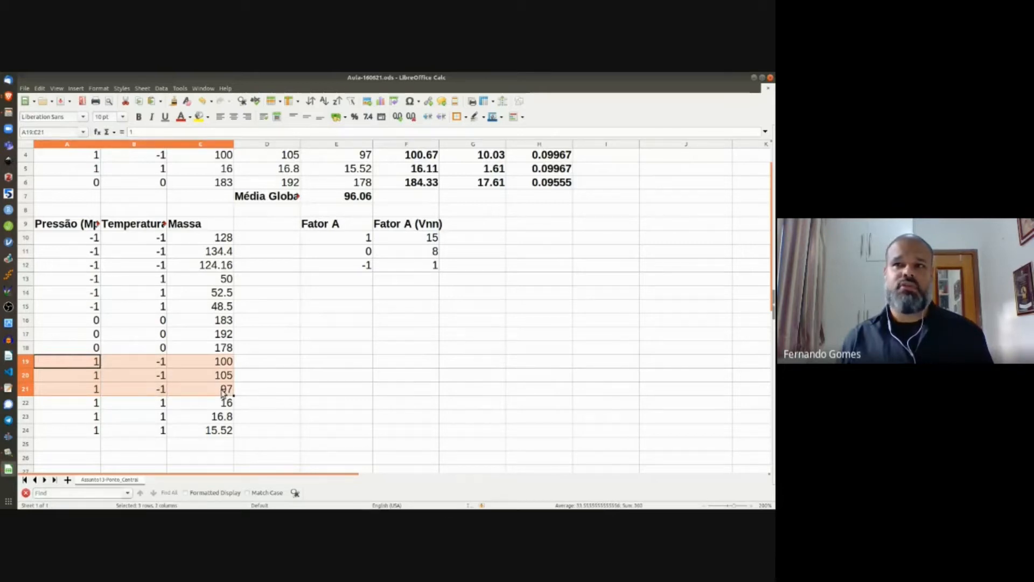
click(96, 405)
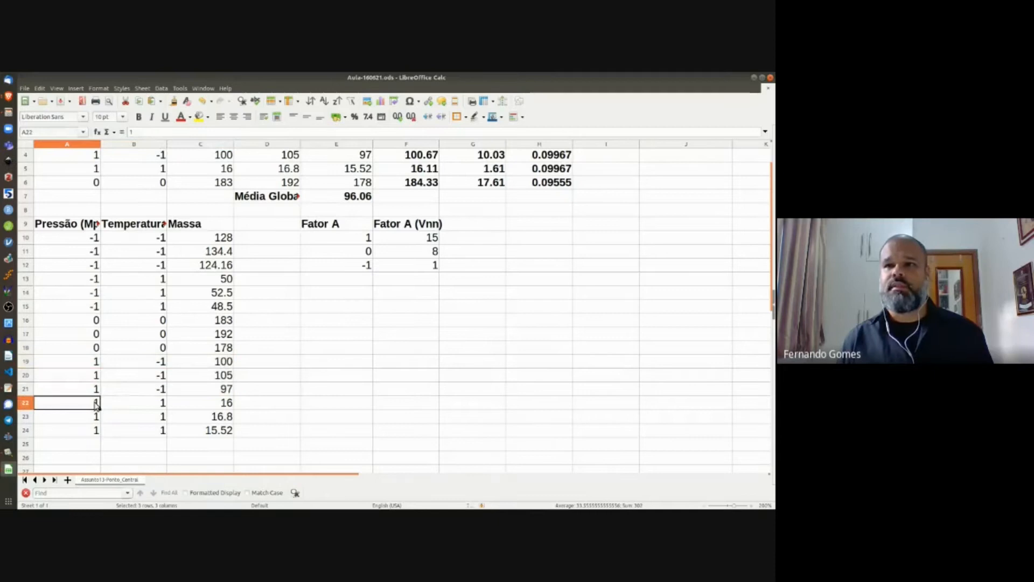
shift+click(136, 408)
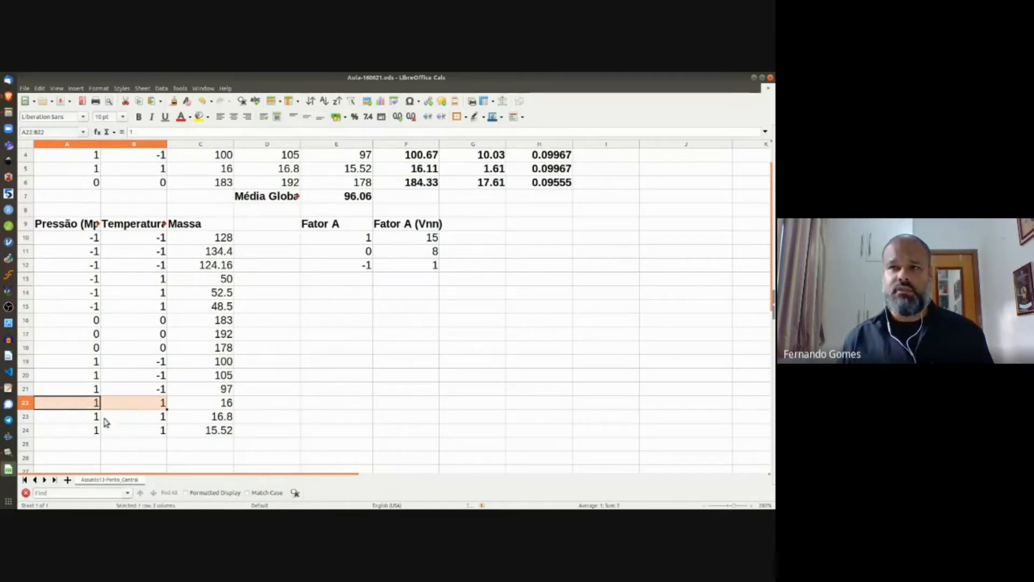
shift+click(155, 422)
shift+click(157, 429)
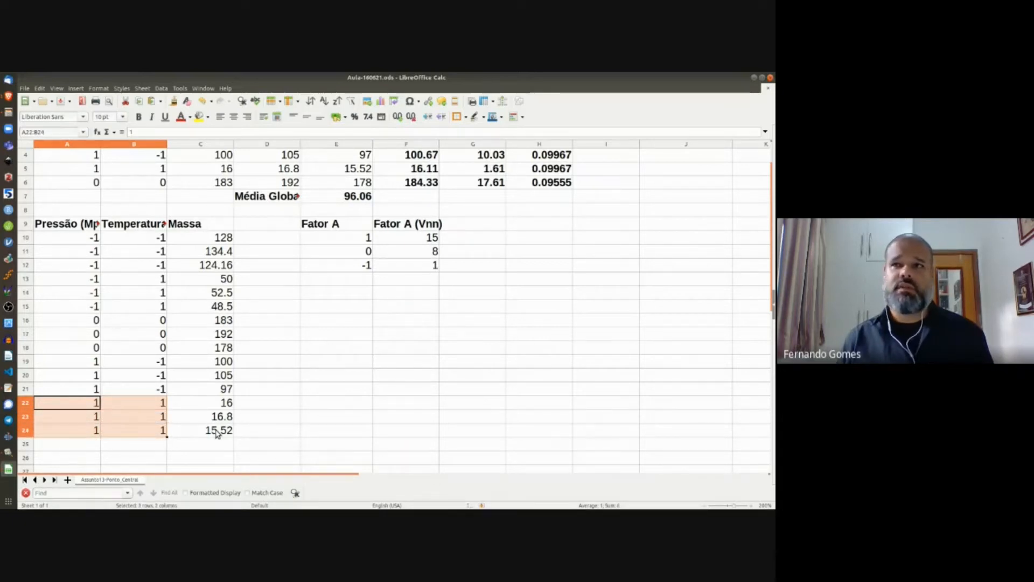
shift+click(221, 434)
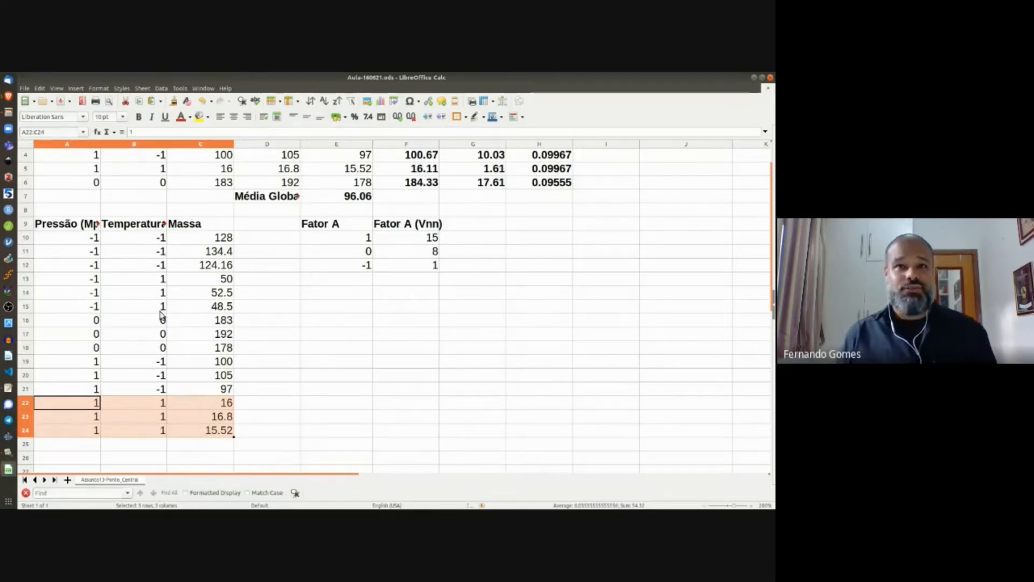
scroll(158, 326, up, 1)
scroll(158, 345, down, 2)
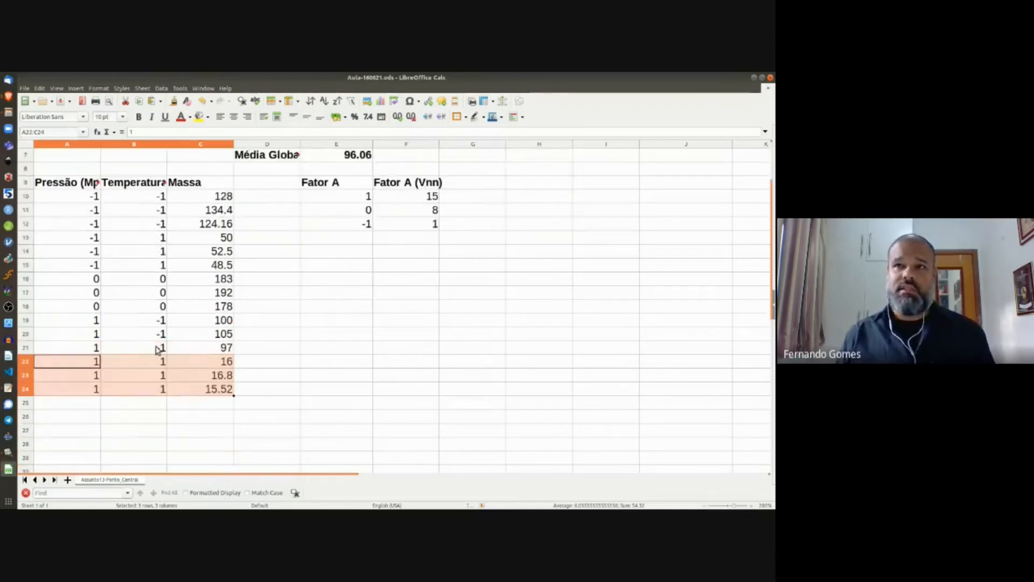
click(70, 405)
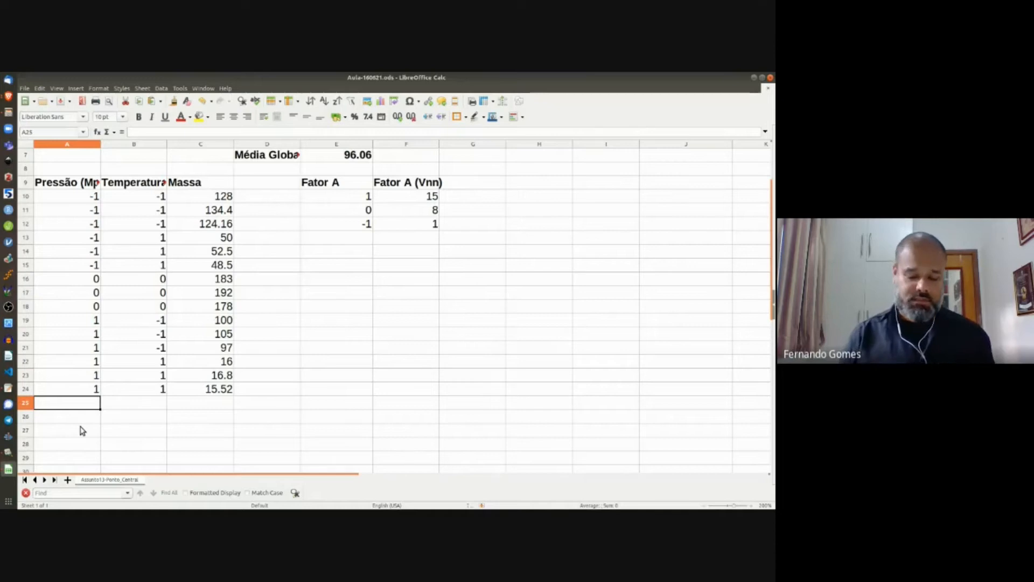
Step: Put a bold =SUM(A10:A24) total in A25 and fill it across to B25
text(=sum()
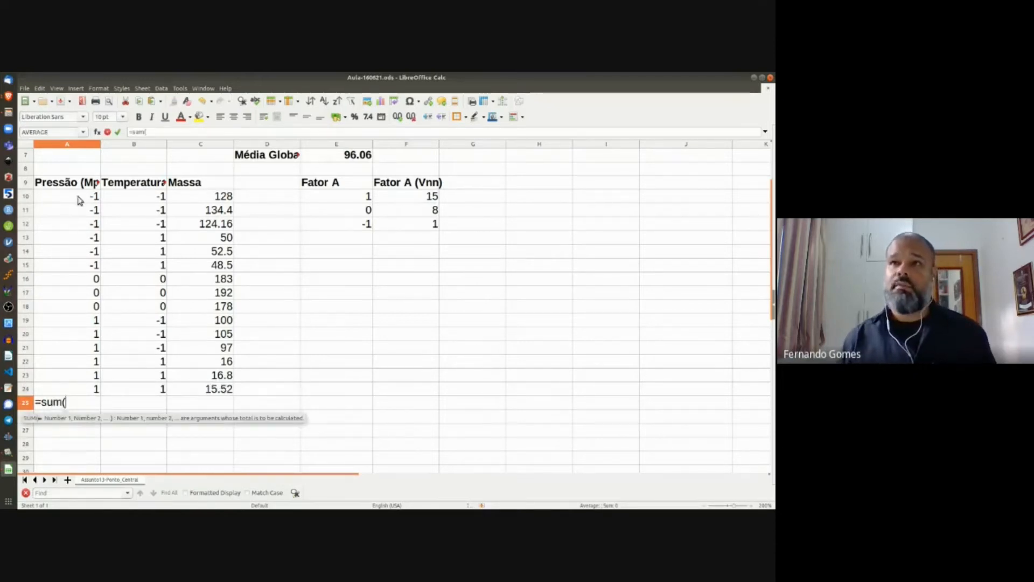
drag(78, 200, 92, 391)
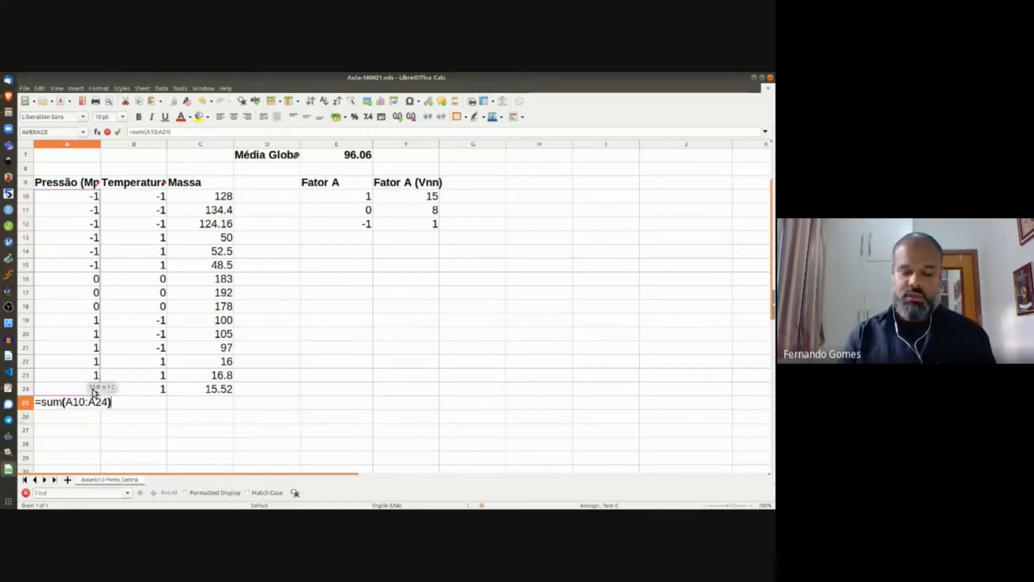
key(Return)
key(Up)
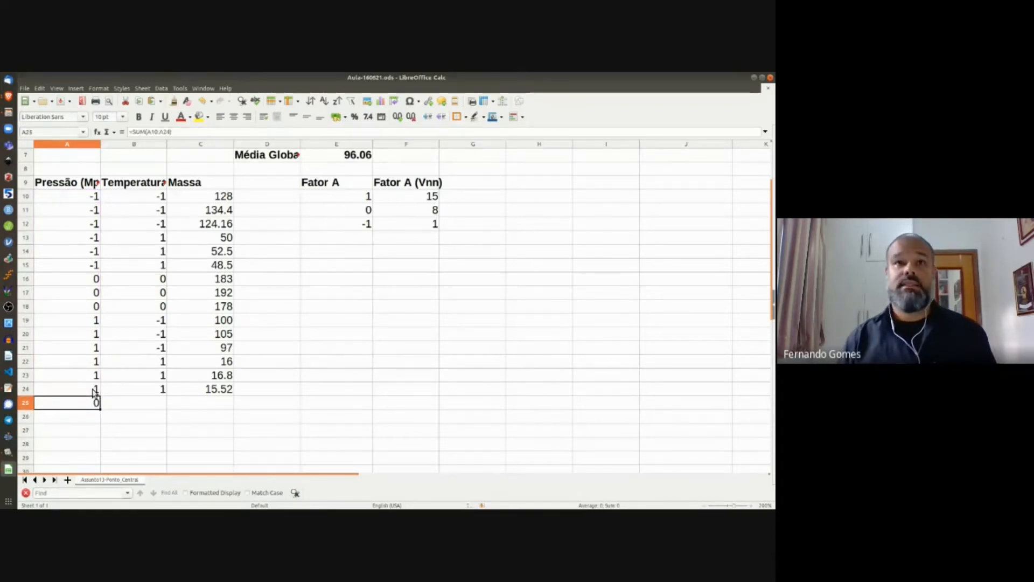
key(ctrl+b)
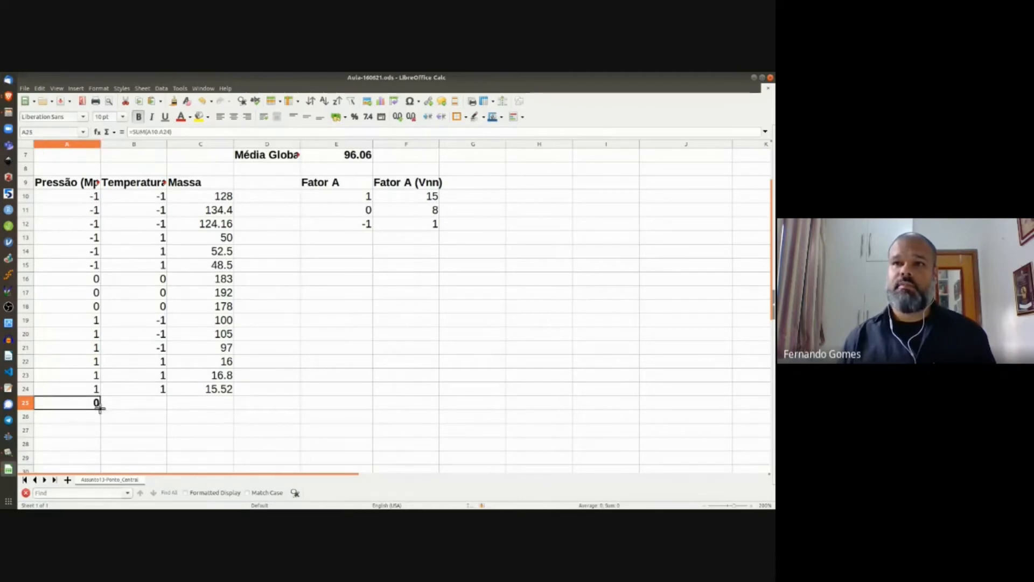
drag(99, 408, 162, 412)
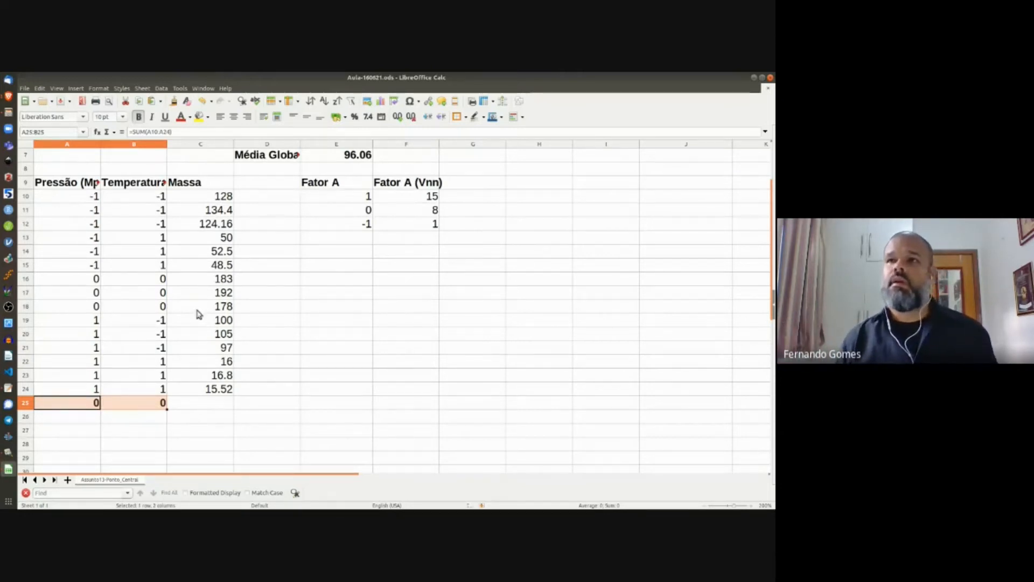
Step: Paste the coded factor table A1:B6 starting at A31
scroll(187, 293, up, 2)
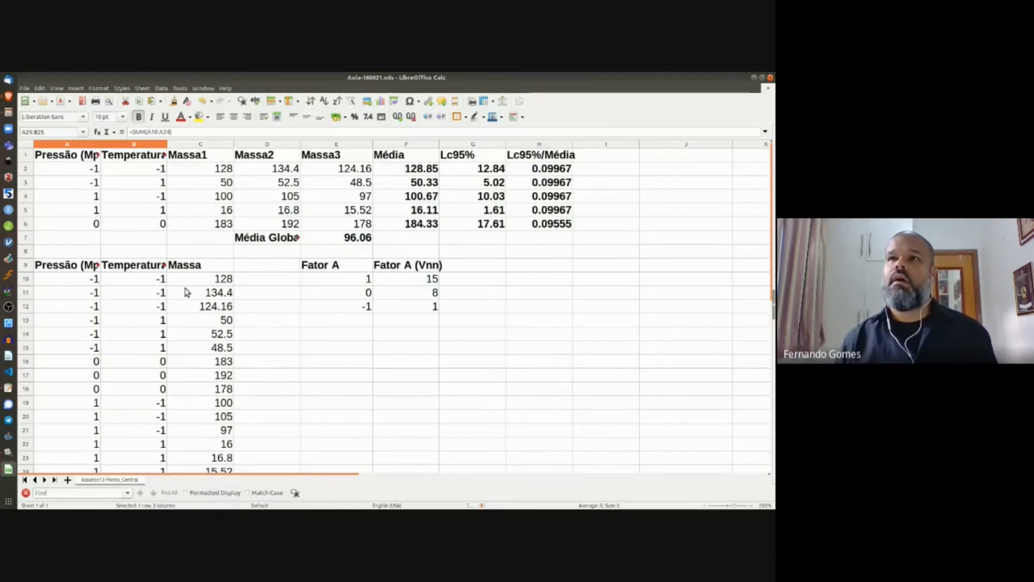
click(79, 158)
shift+click(156, 225)
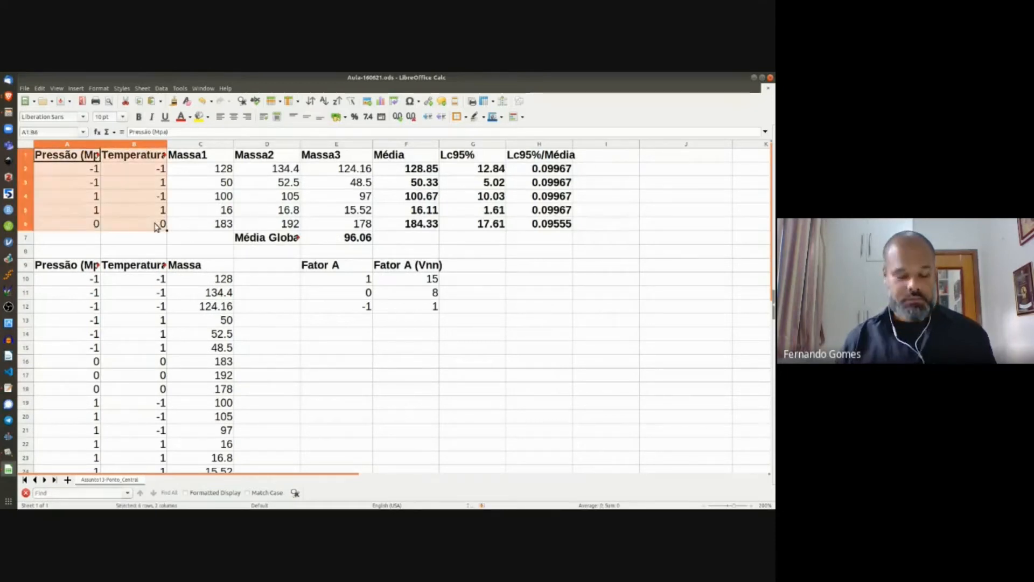
scroll(259, 334, down, 6)
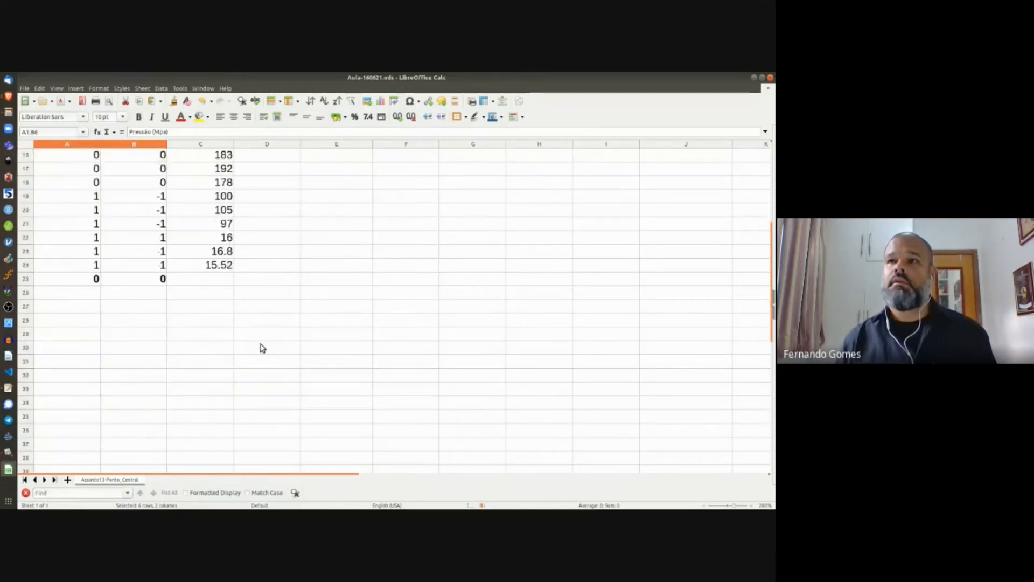
click(81, 323)
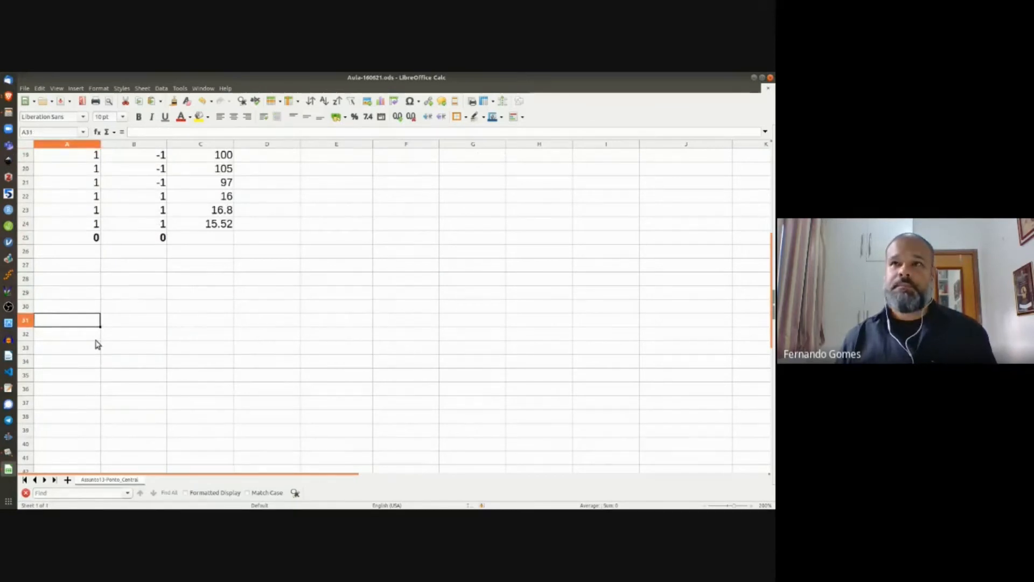
scroll(96, 344, down, 3)
text(Pressão (MPa)	Temperatura (°C) -1	-1 -1	1 1	-1 1	1 0	0)
Step: Select the pasted design rows A32:B36 to review the runs
click(154, 302)
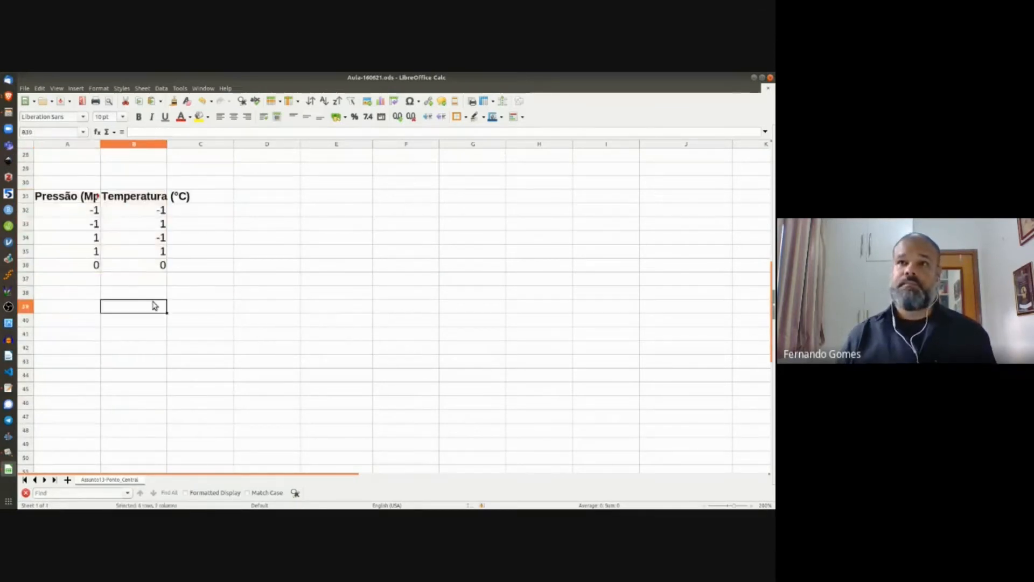
click(93, 278)
drag(90, 267, 140, 272)
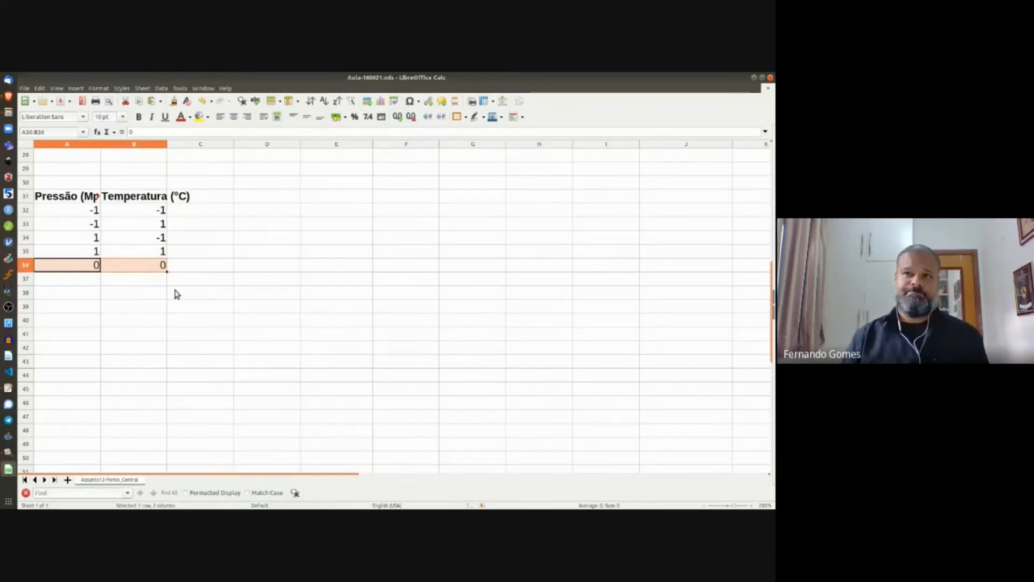
click(82, 210)
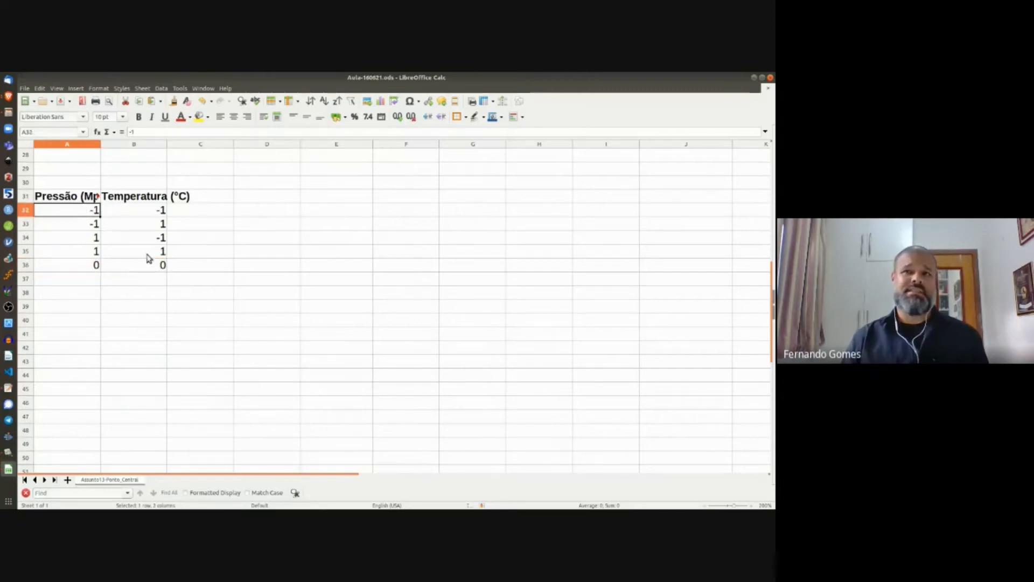
shift+click(148, 266)
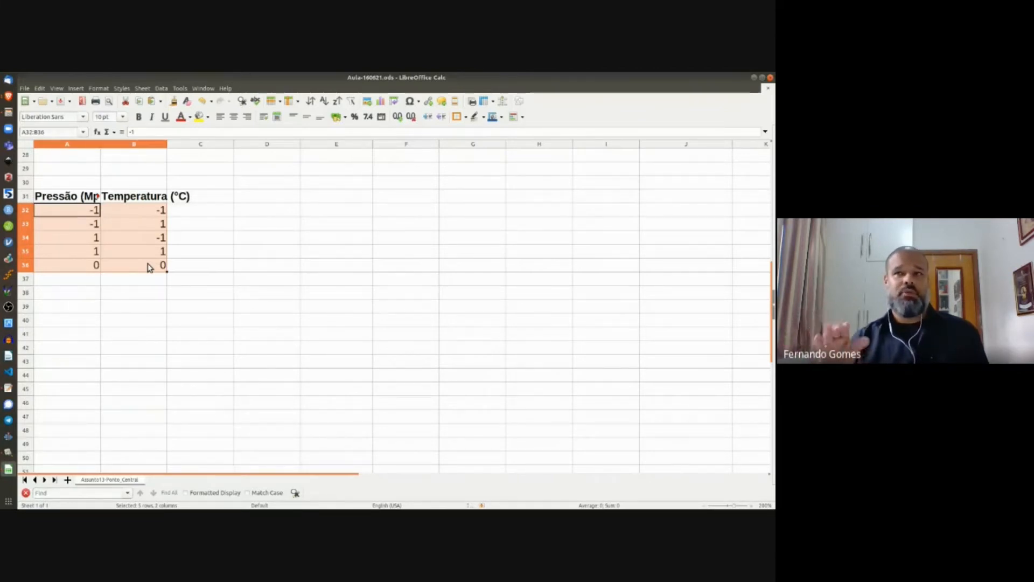
drag(90, 212, 137, 214)
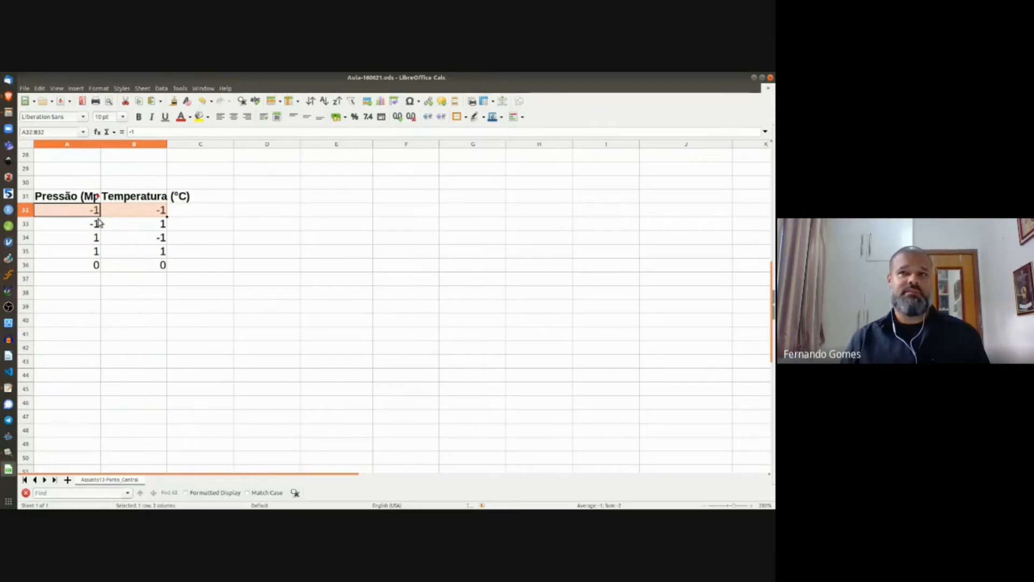
Step: Review runs A32:B35, then drag the 0, 0 row from A36:B36 down to A40:B40
click(80, 227)
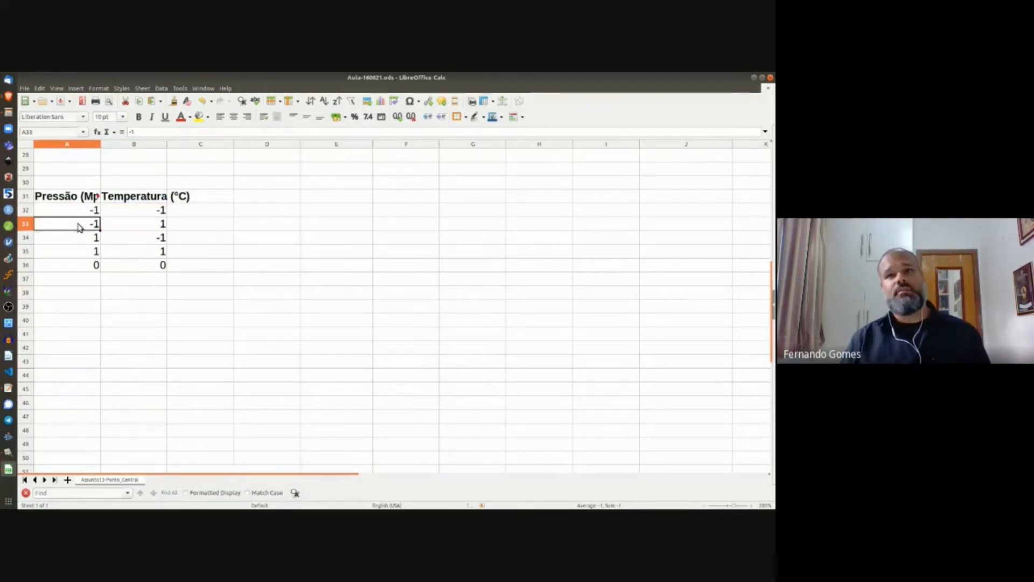
shift+click(133, 226)
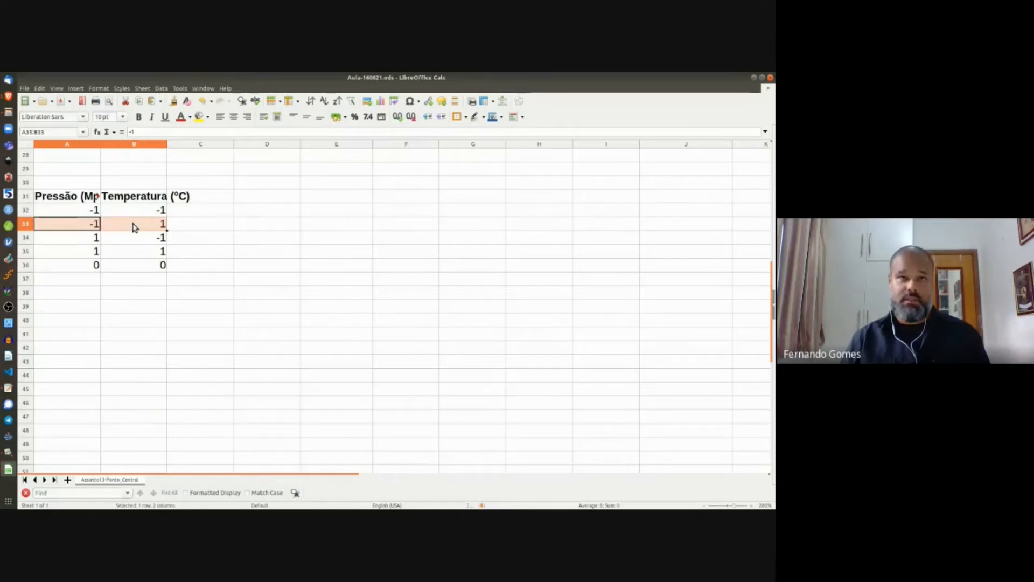
click(83, 237)
shift+click(146, 235)
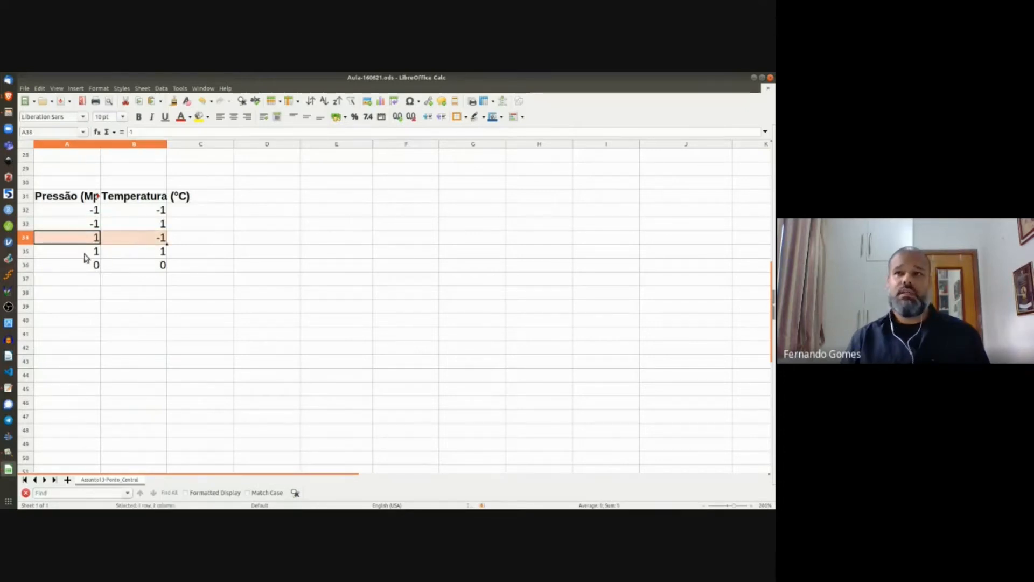
click(85, 252)
shift+click(142, 255)
click(85, 268)
shift+click(164, 268)
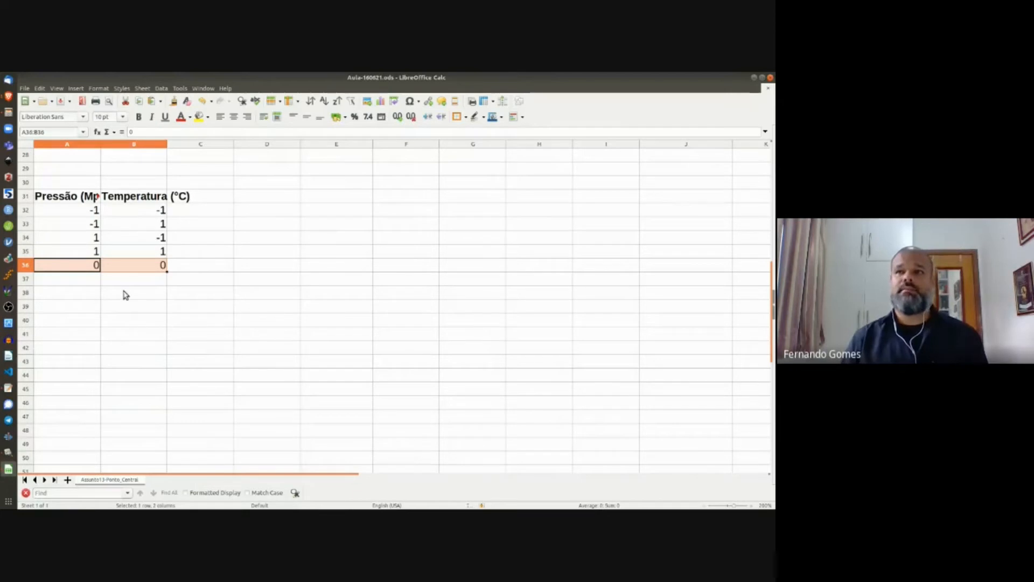
drag(96, 270, 125, 325)
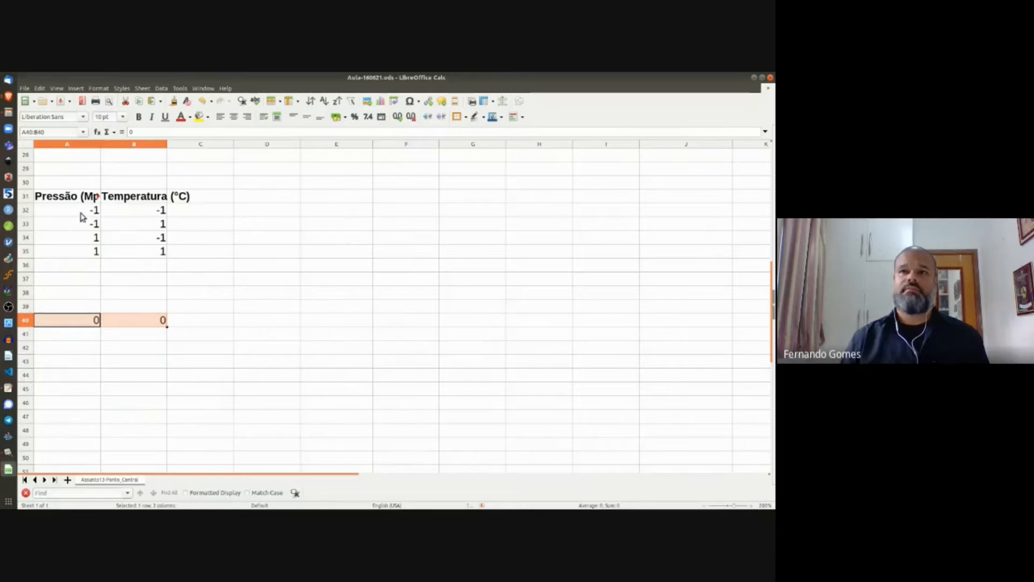
Step: Type 1 into A36, A37, B36 and B37, then drag the 0, 0 row from row 40 to row 38
scroll(141, 234, up, 4)
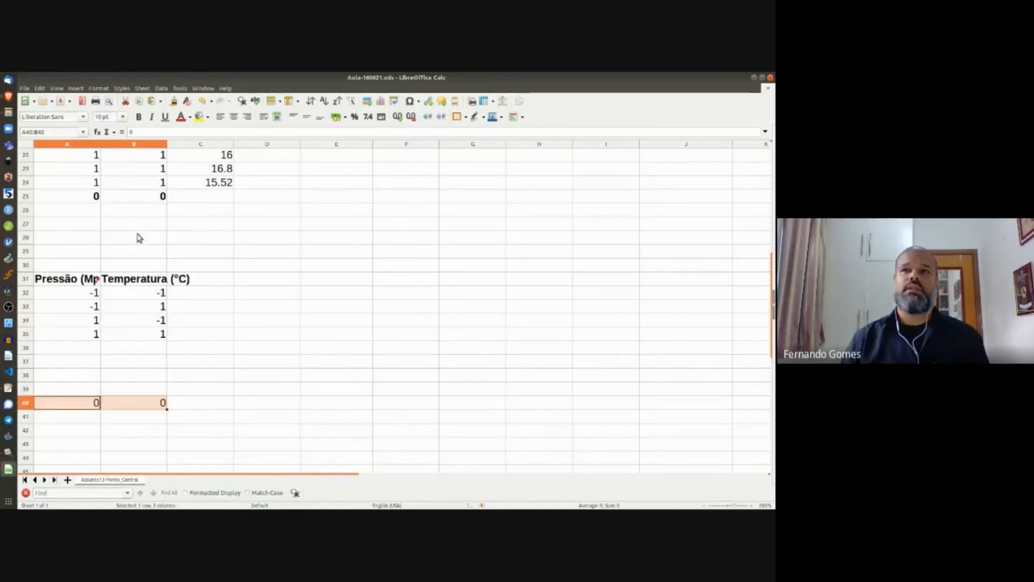
scroll(143, 232, up, 2)
scroll(144, 230, up, 3)
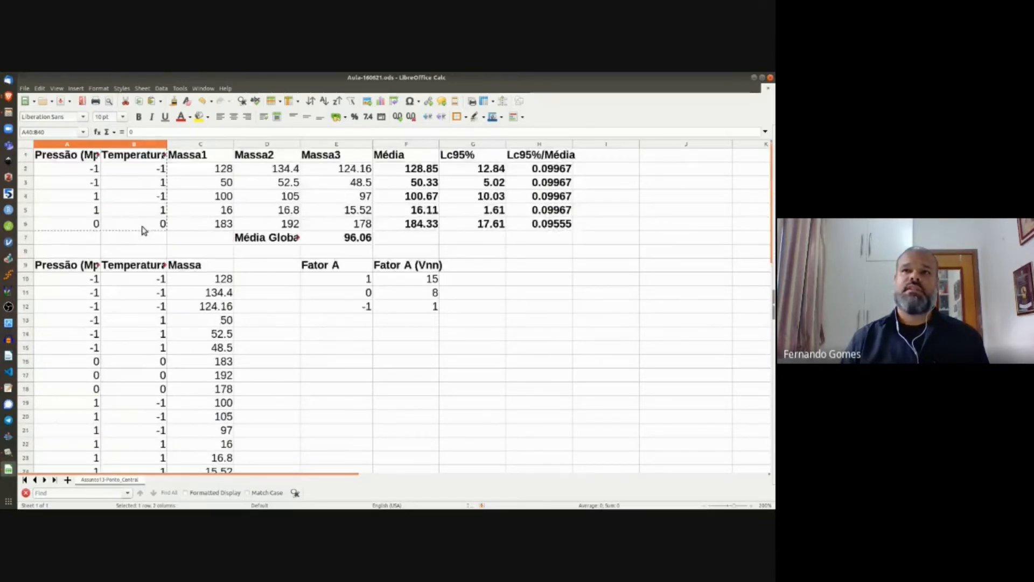
scroll(143, 231, down, 1)
drag(92, 238, 164, 268)
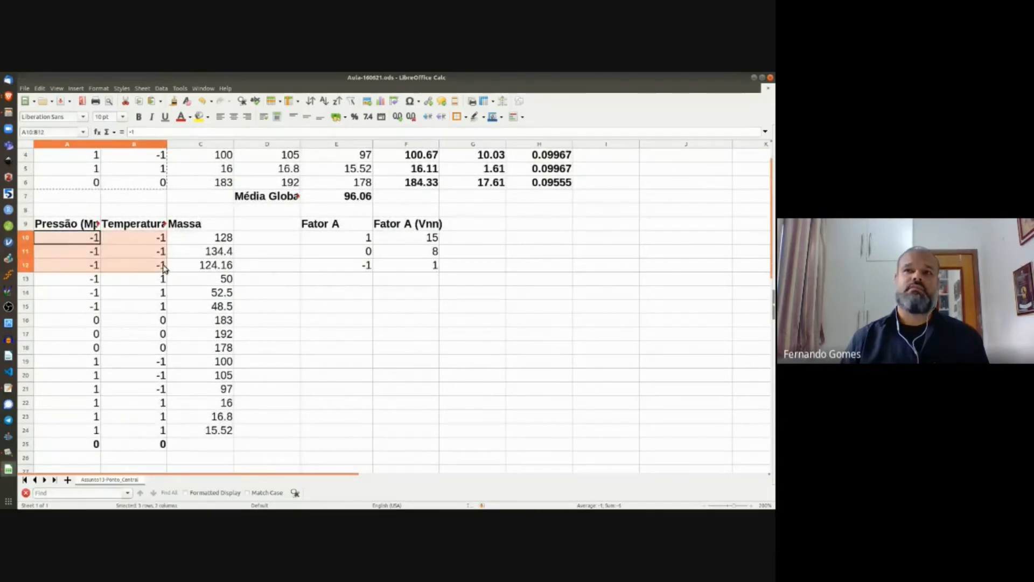
scroll(159, 315, down, 7)
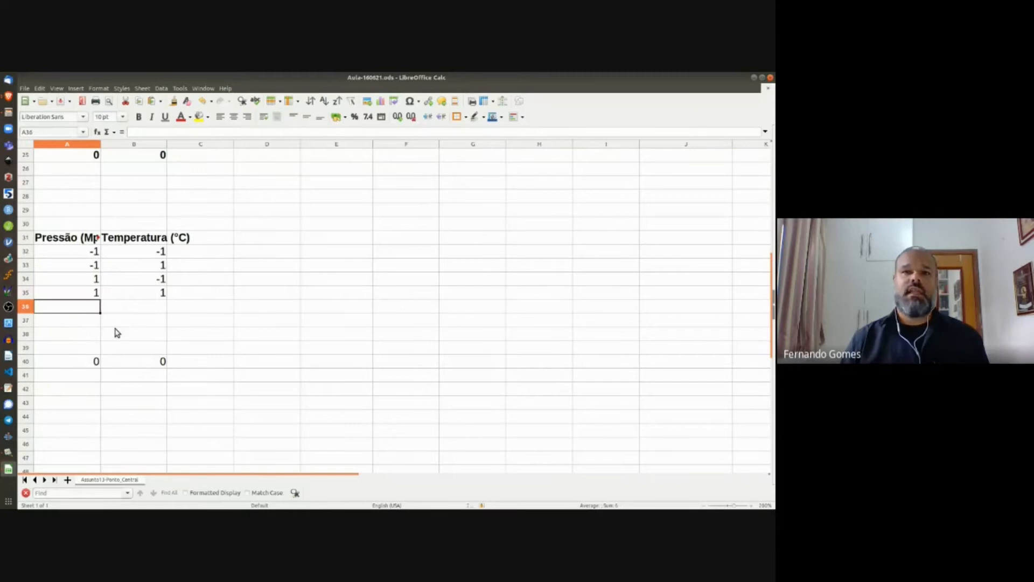
text(1)
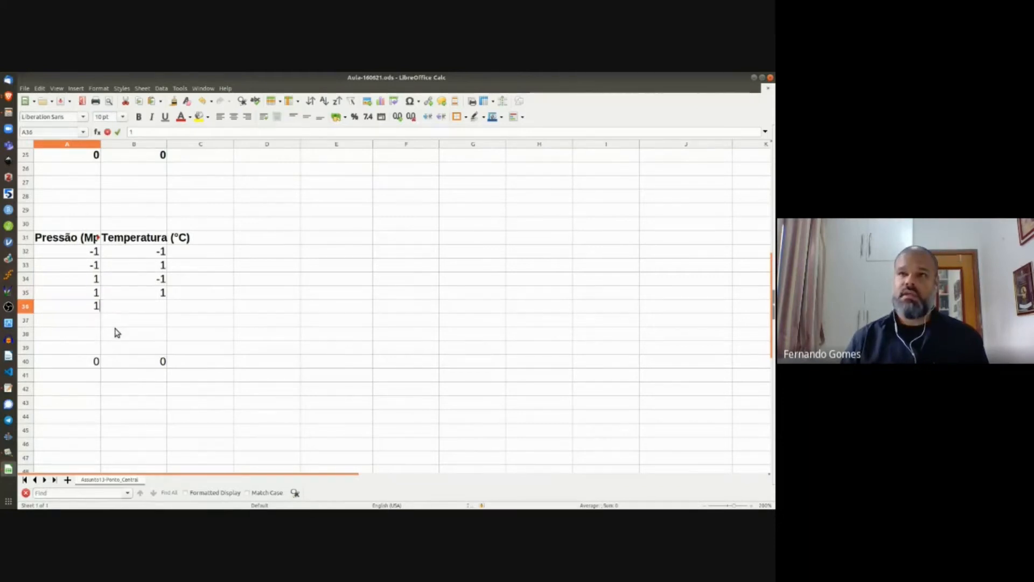
key(Return)
text(1)
key(Return)
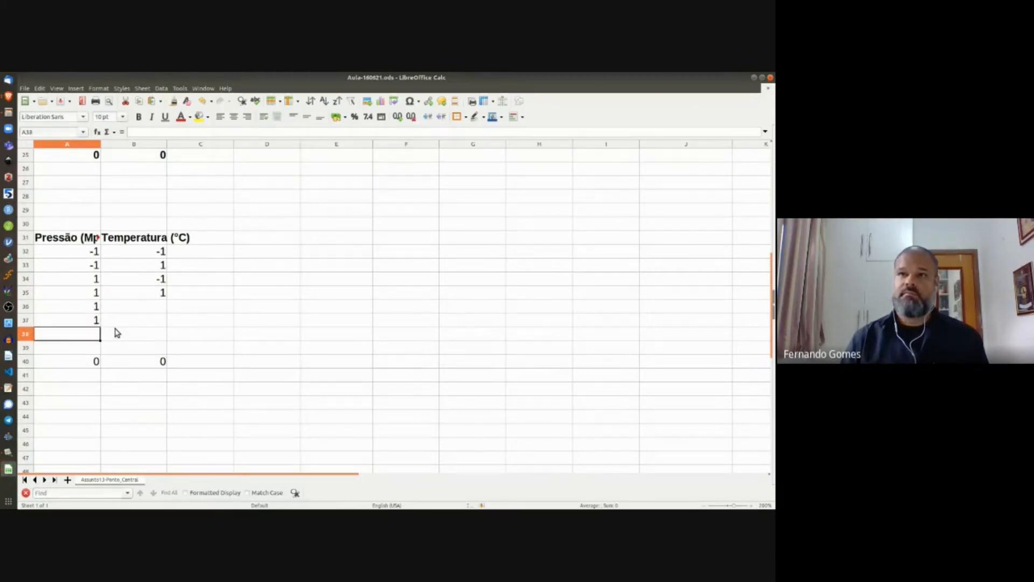
key(Up)
key(Up)
key(Right)
text(1)
key(Return)
text(1)
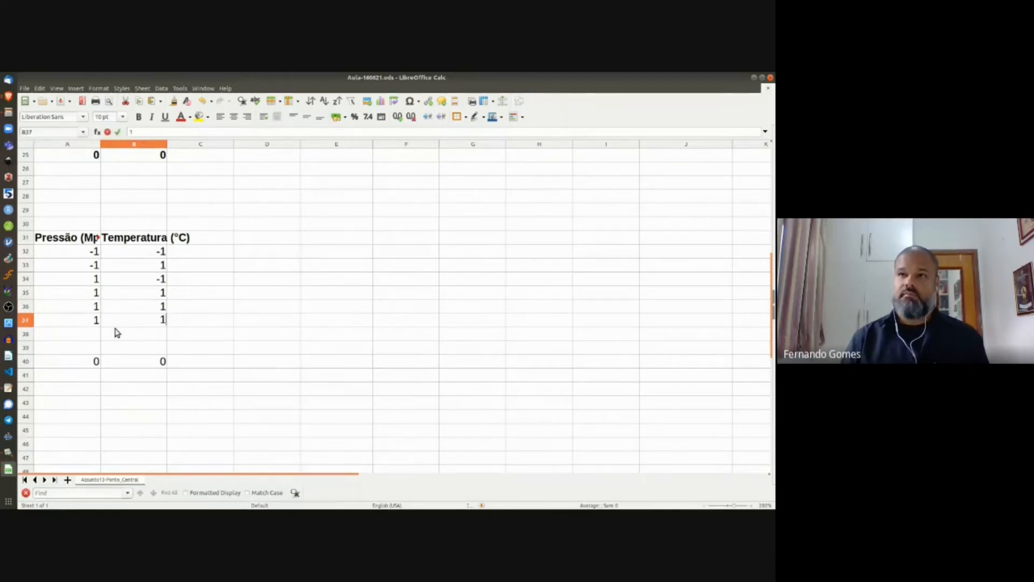
key(Return)
drag(75, 362, 110, 335)
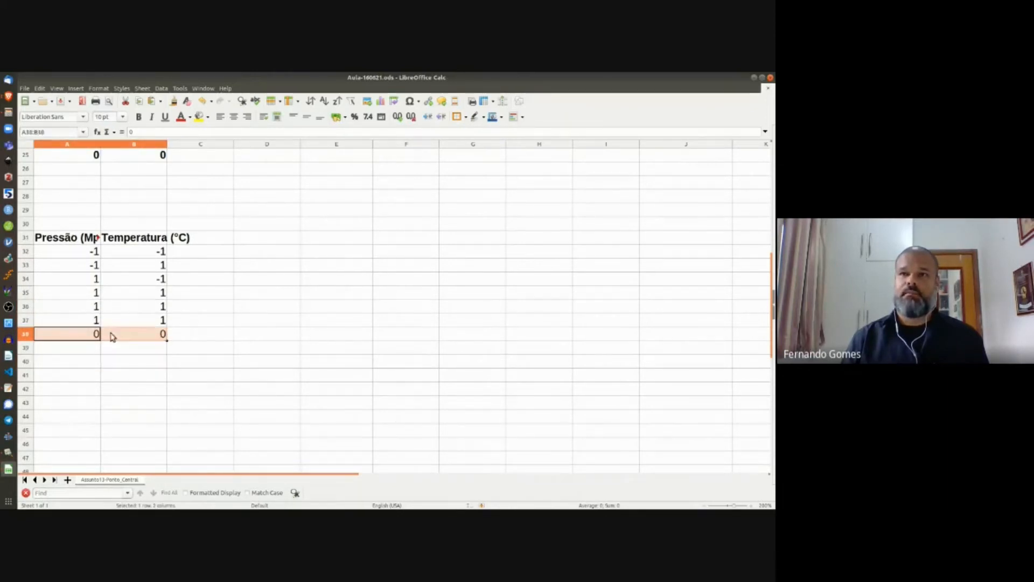
click(86, 350)
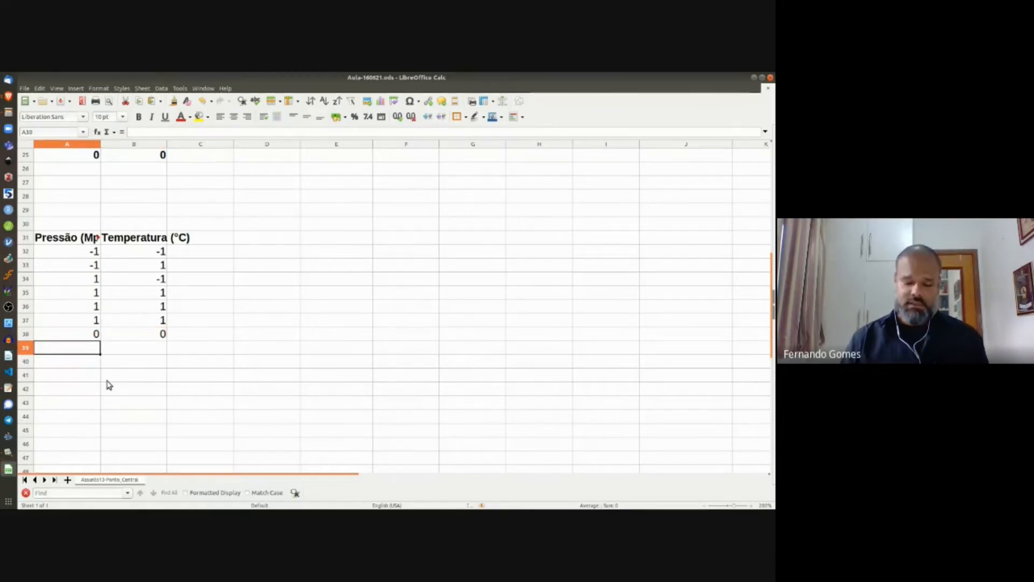
Step: Enter a bold =SUM(A32:A38) total in A39, fixing the doubled equals sign, and fill it to B39
text(=)
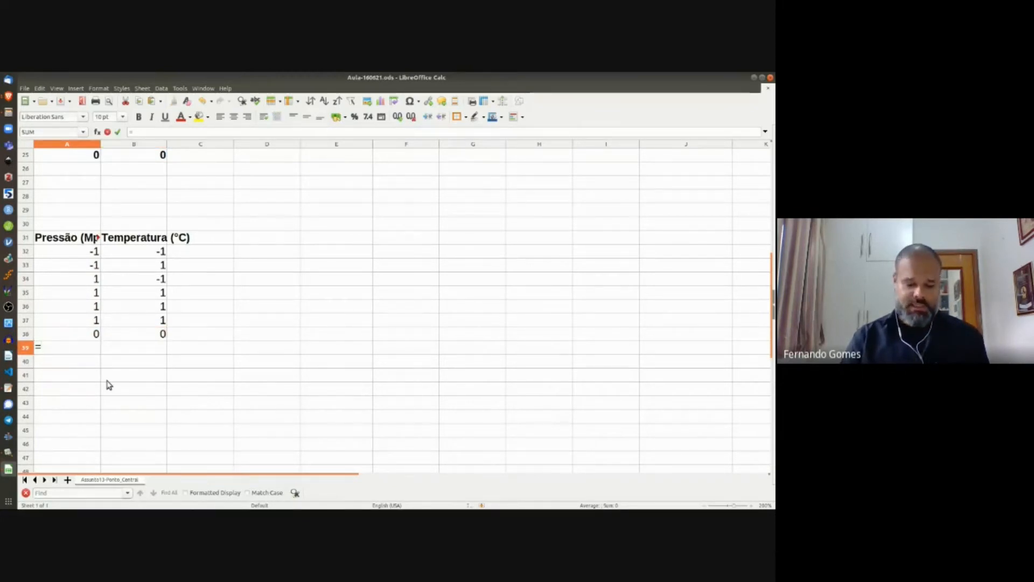
text(=sum()
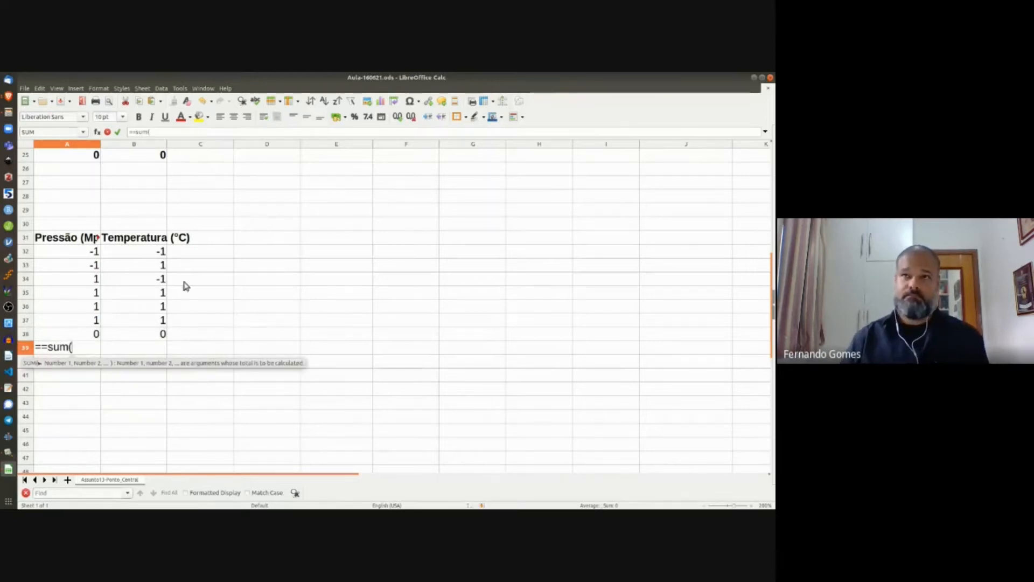
key(Delete)
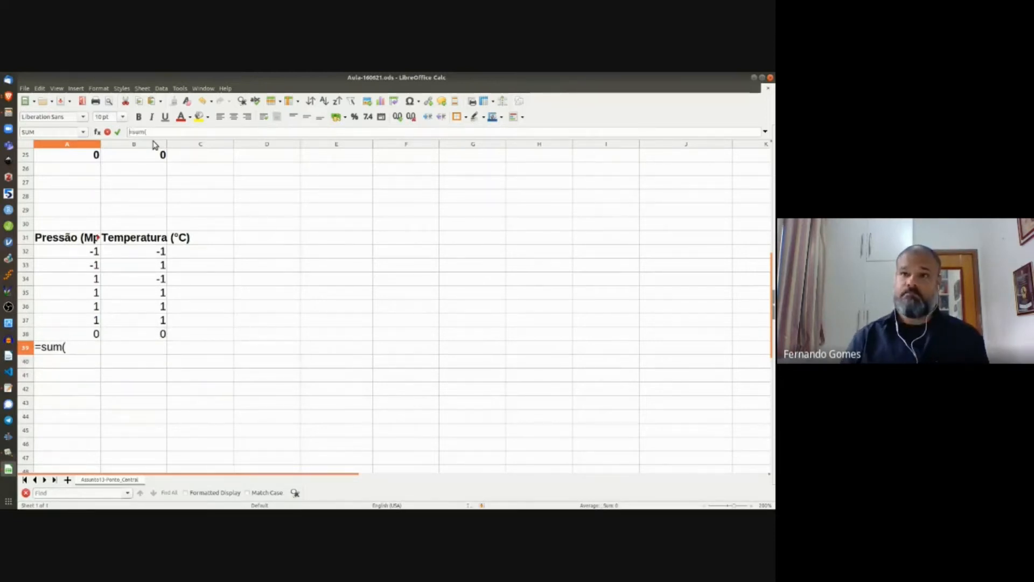
click(160, 131)
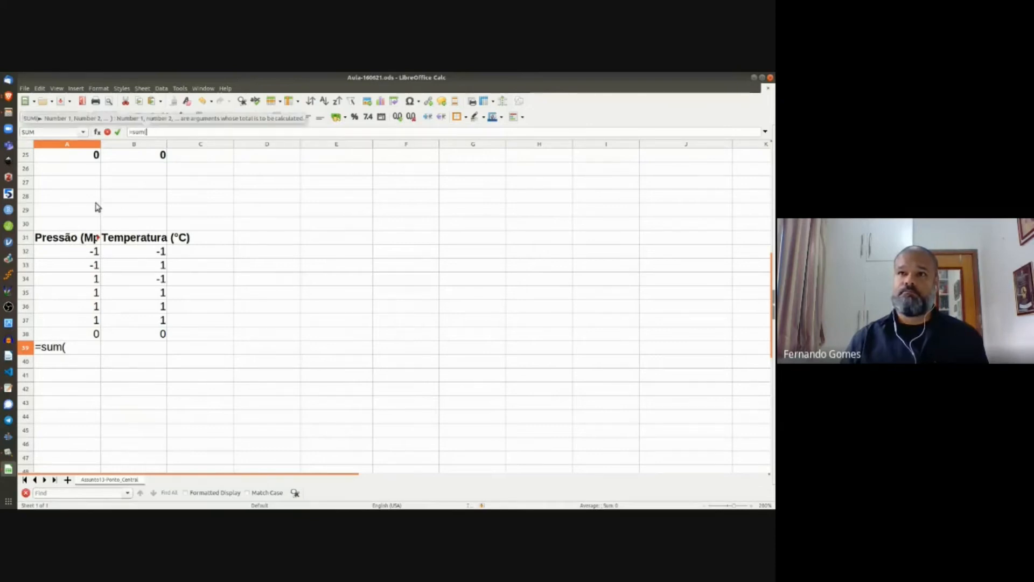
drag(90, 250, 81, 334)
key(Return)
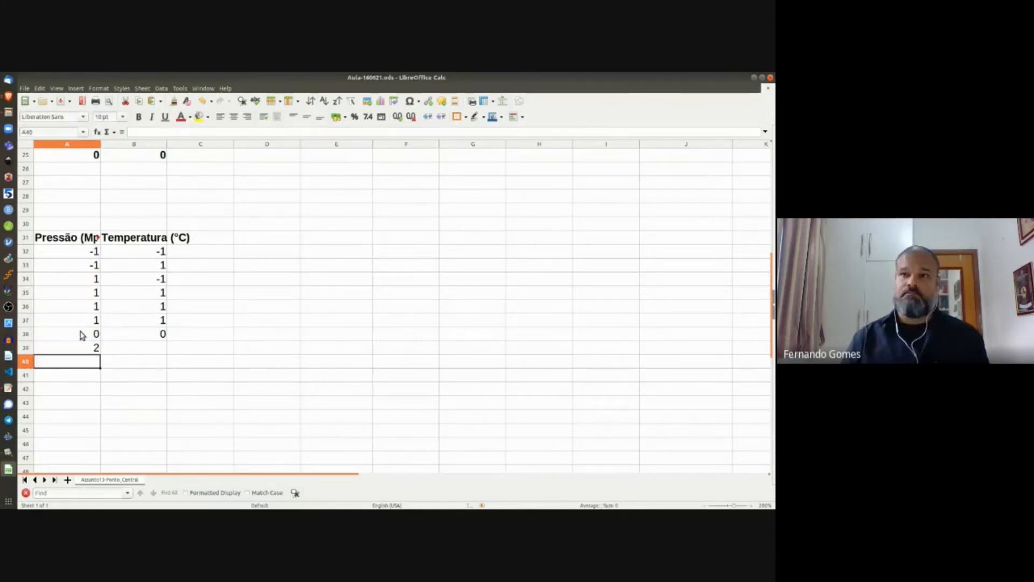
click(79, 347)
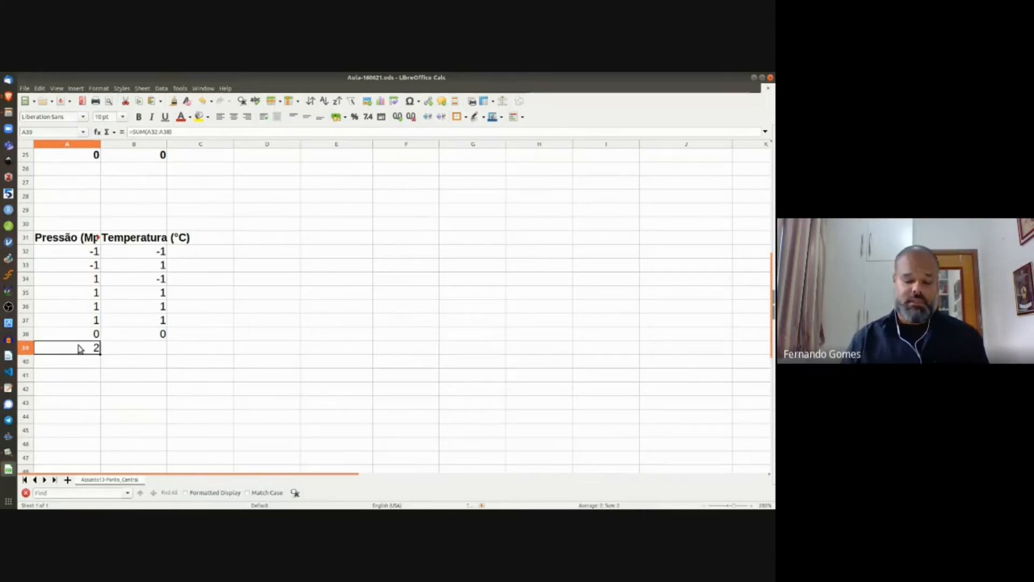
key(ctrl+b)
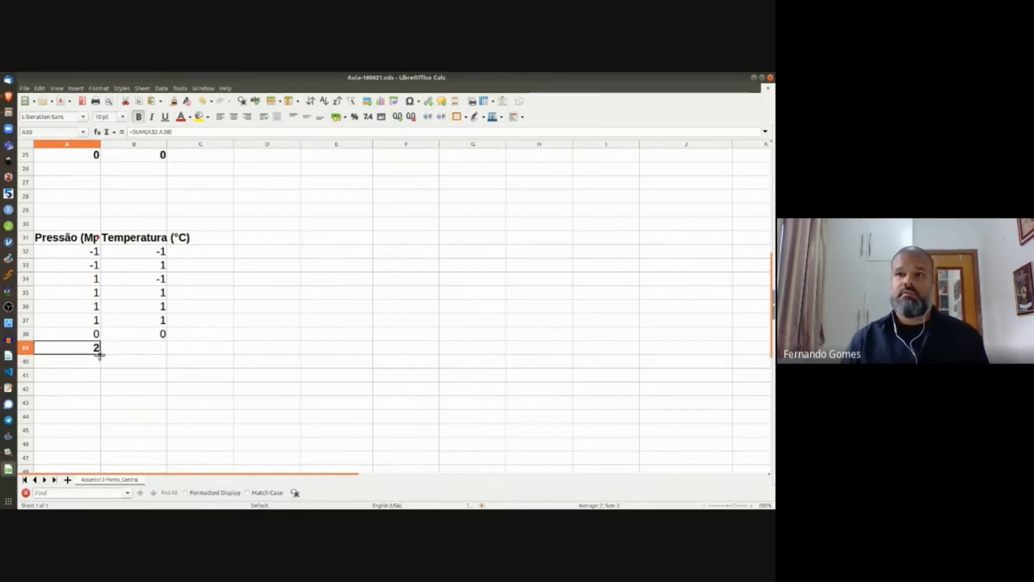
drag(147, 354, 148, 355)
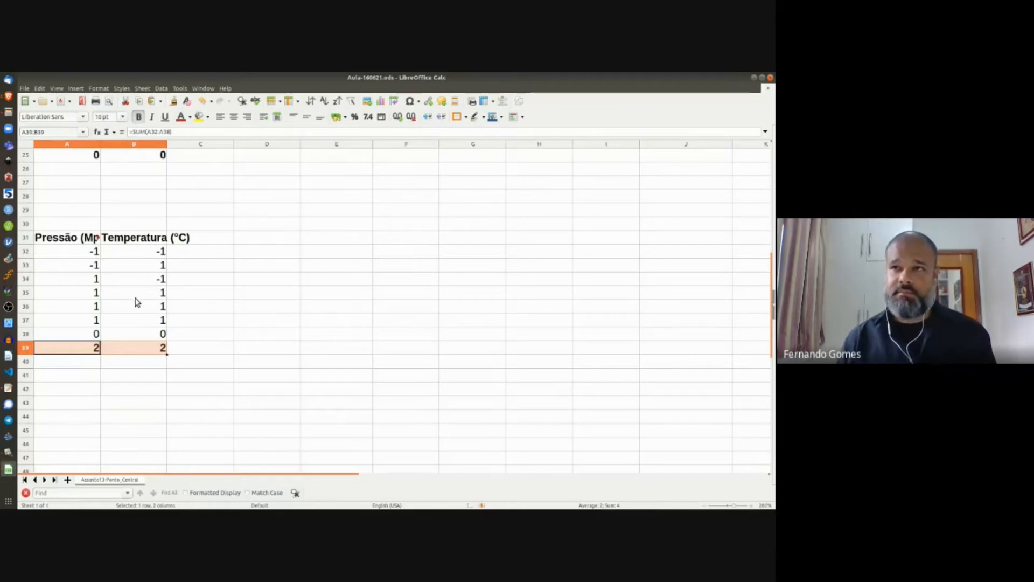
Step: Paste the -1, -1 levels from A32:B32 over rows 36–37 and check the -2 totals
click(90, 310)
click(91, 253)
shift+click(150, 256)
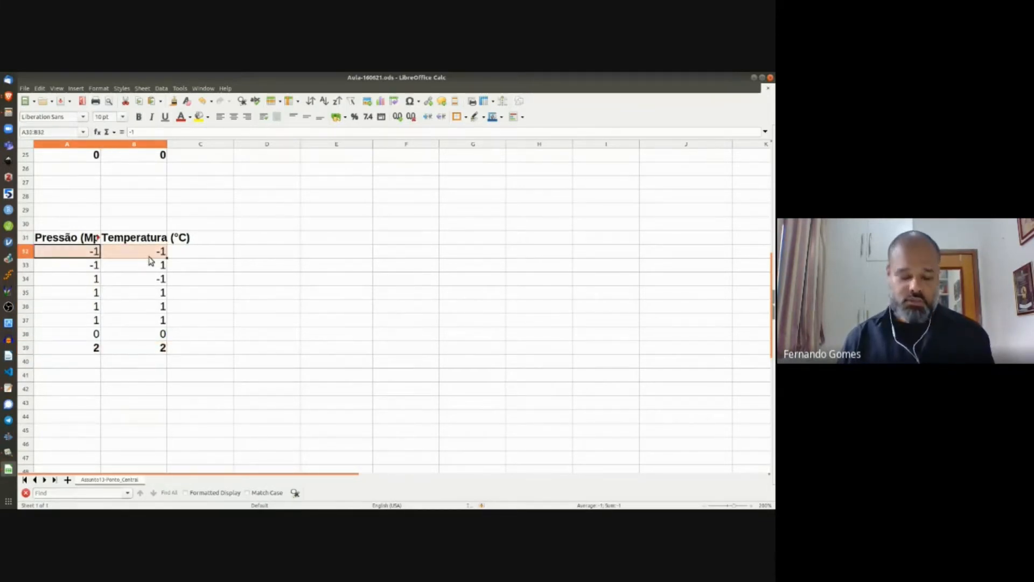
key(ctrl+c)
click(95, 306)
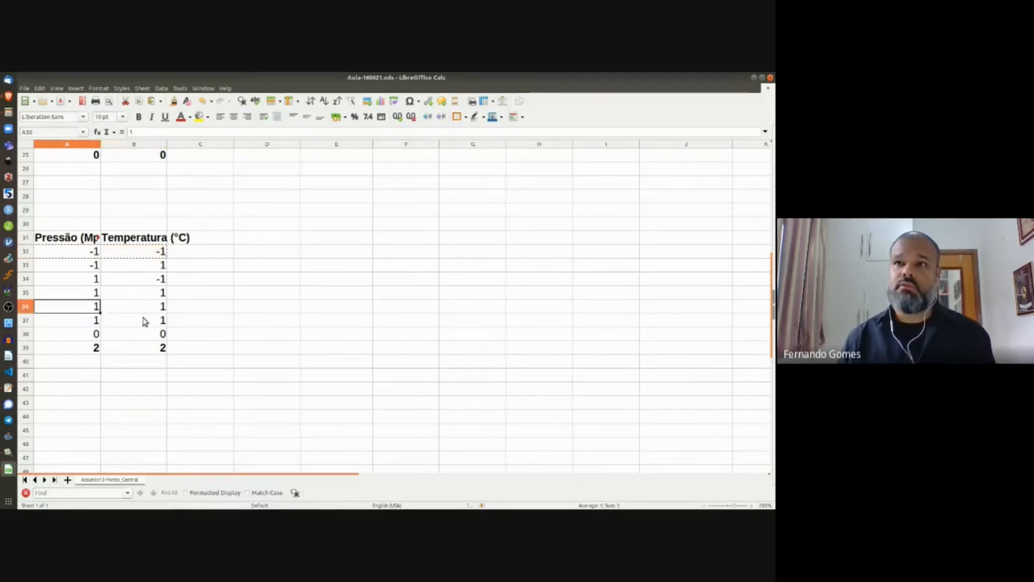
shift+click(145, 322)
key(ctrl+v)
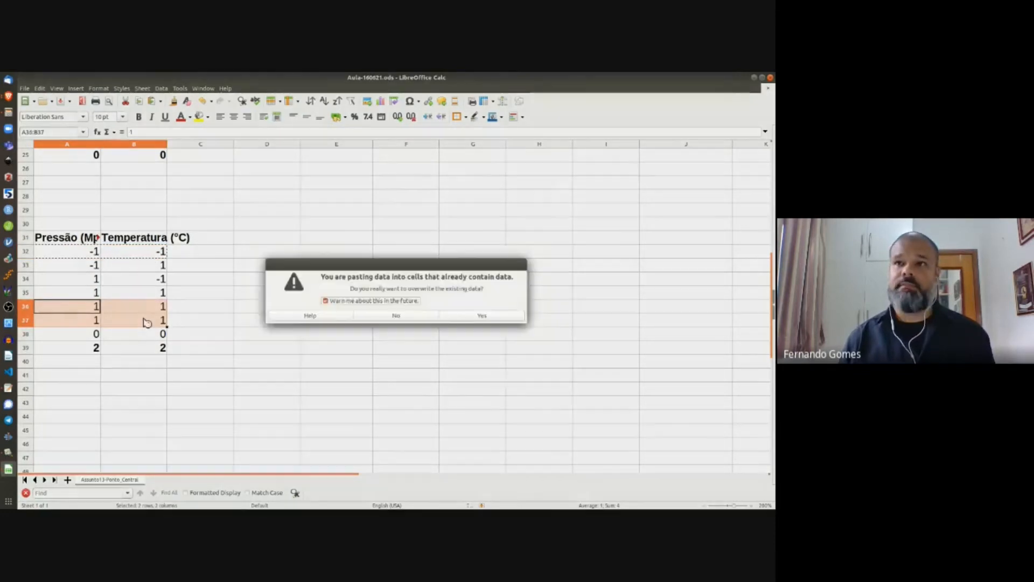
key(Return)
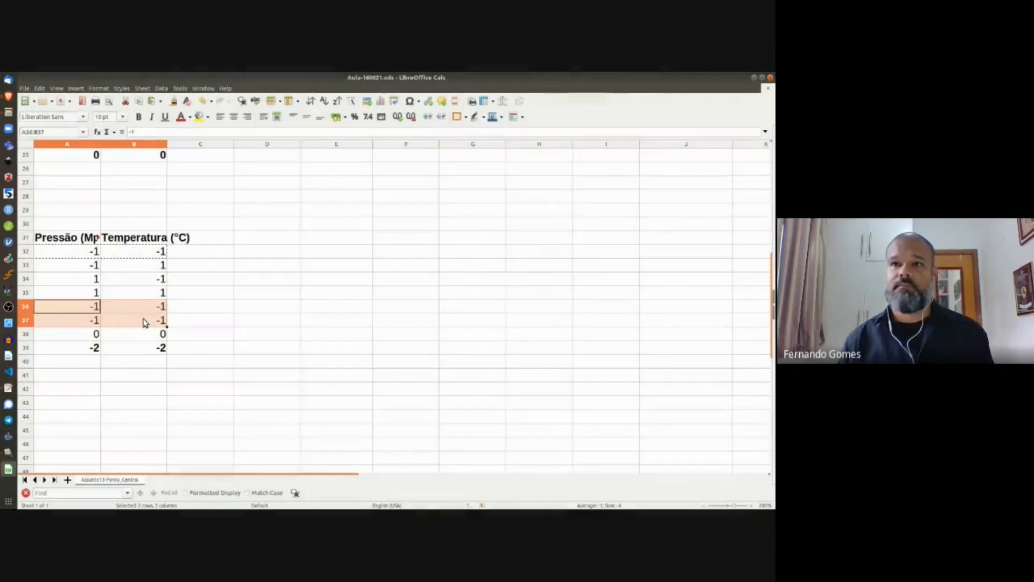
click(94, 347)
click(136, 354)
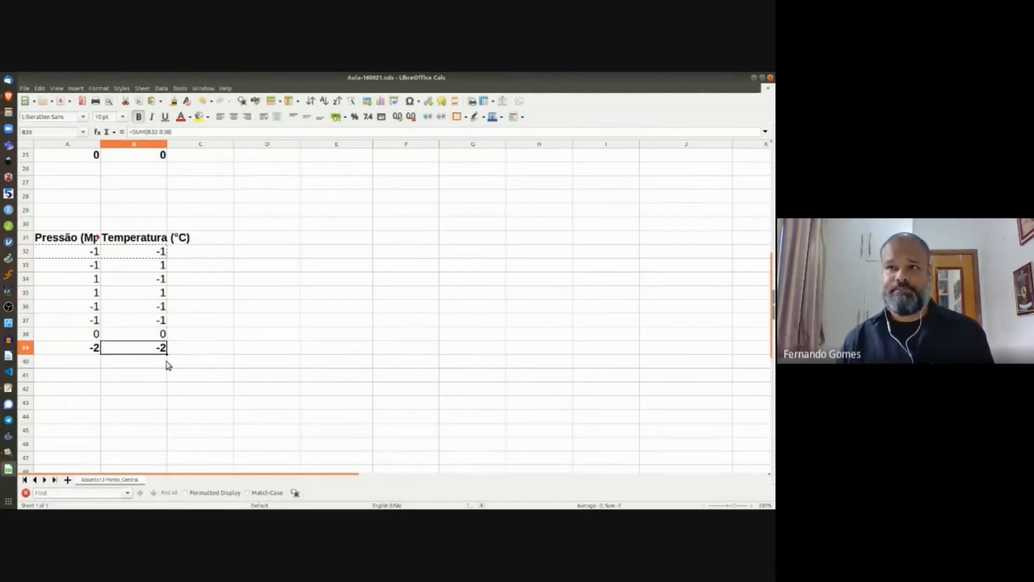
click(85, 280)
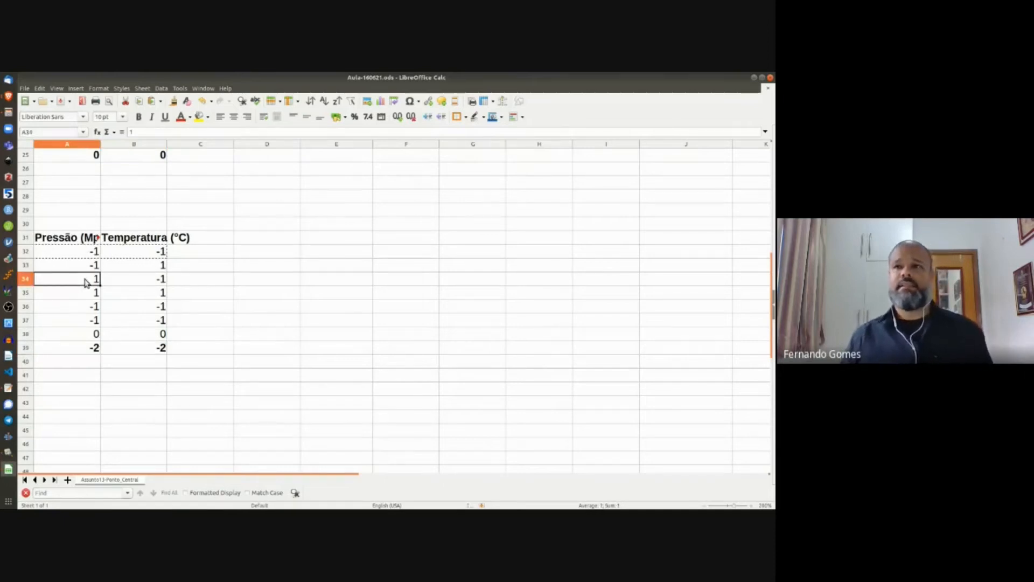
Step: Paste run 34's coded levels over rows 36–37, then delete them so both totals read 0
shift+click(135, 285)
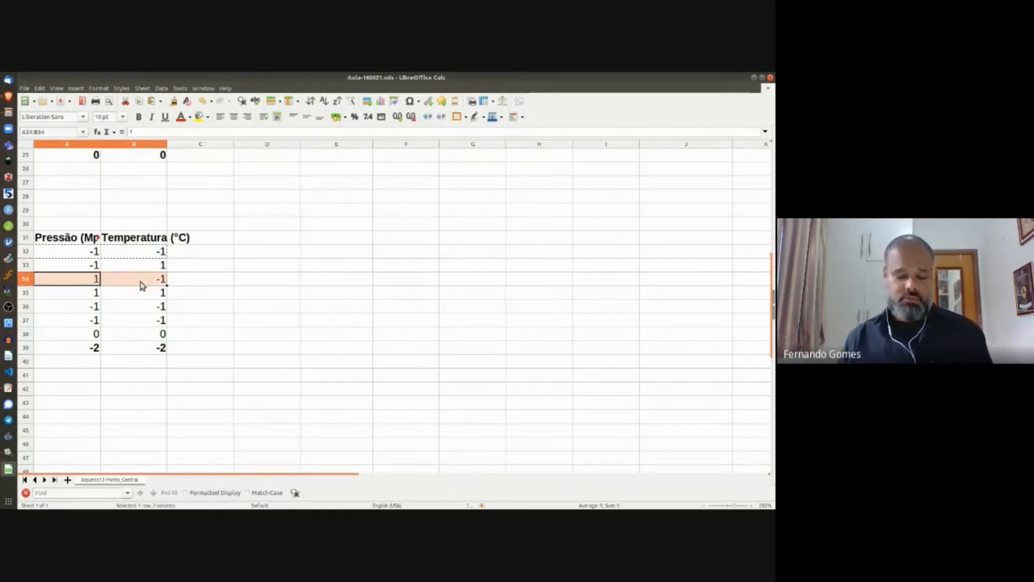
key(ctrl+c)
click(92, 307)
shift+click(145, 326)
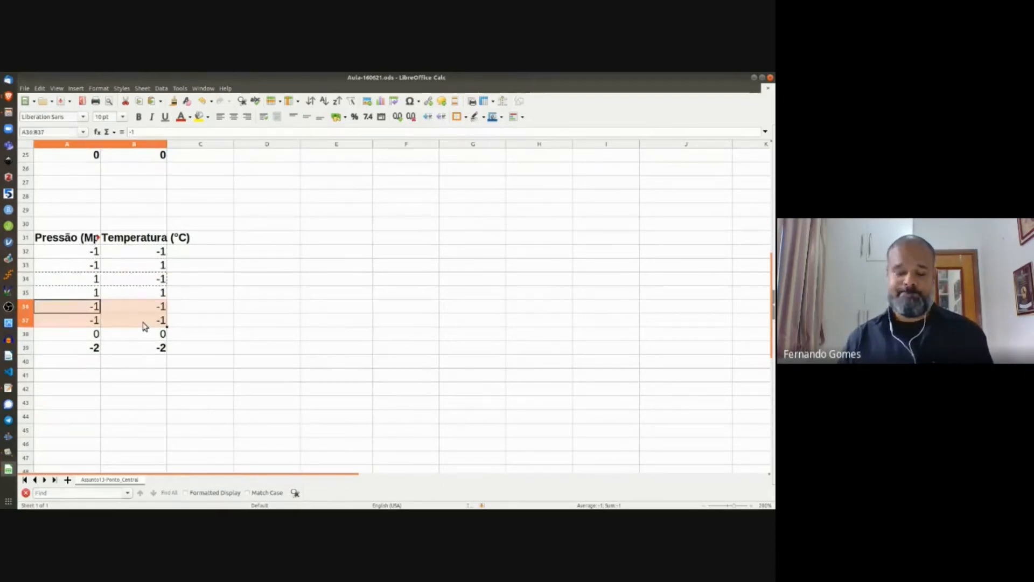
key(ctrl+v)
key(Return)
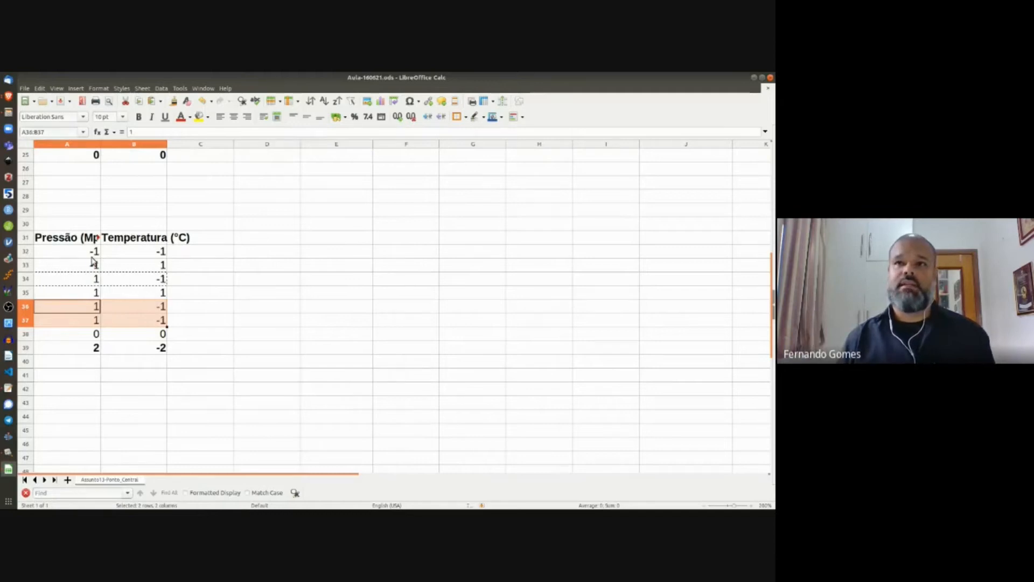
drag(91, 253, 155, 323)
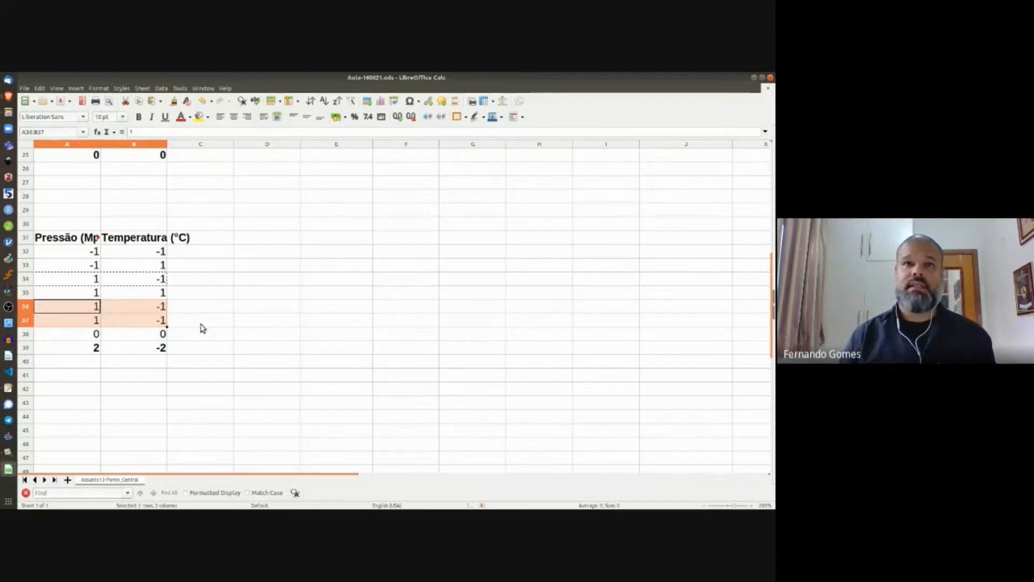
key(Delete)
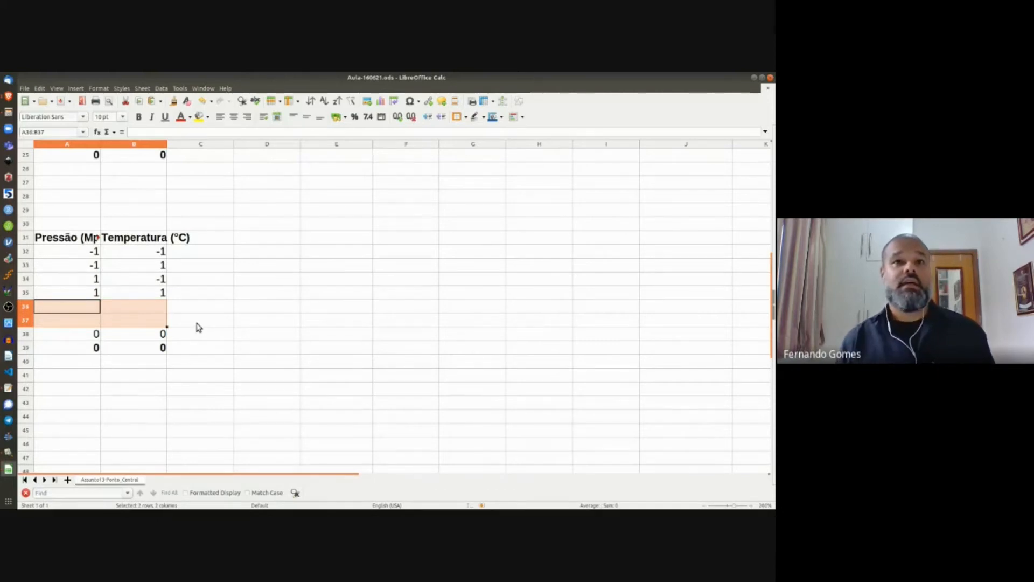
Step: Inspect the Pressão sum formula in A39 and leave it unchanged
drag(95, 340, 127, 339)
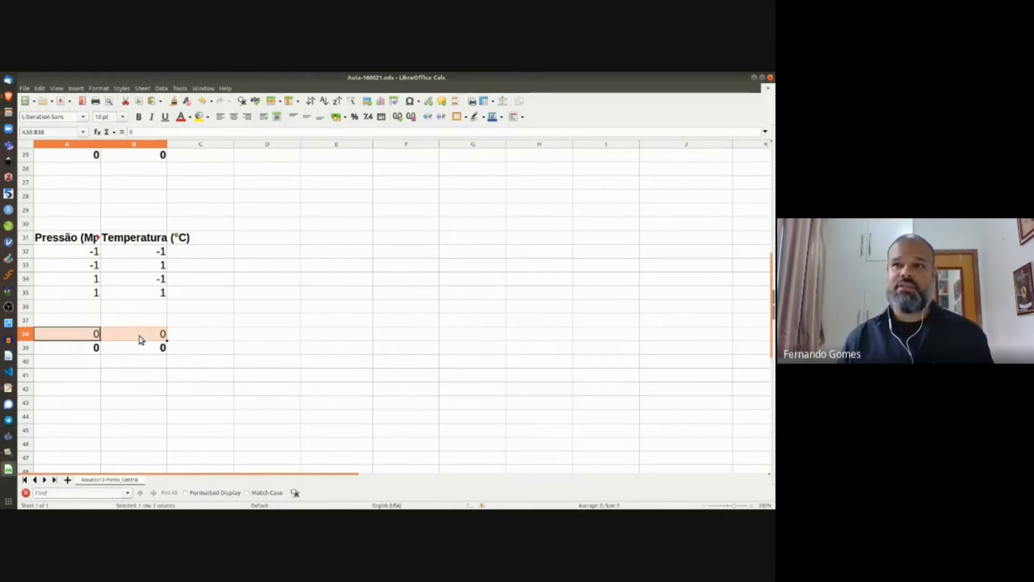
click(87, 349)
click(165, 131)
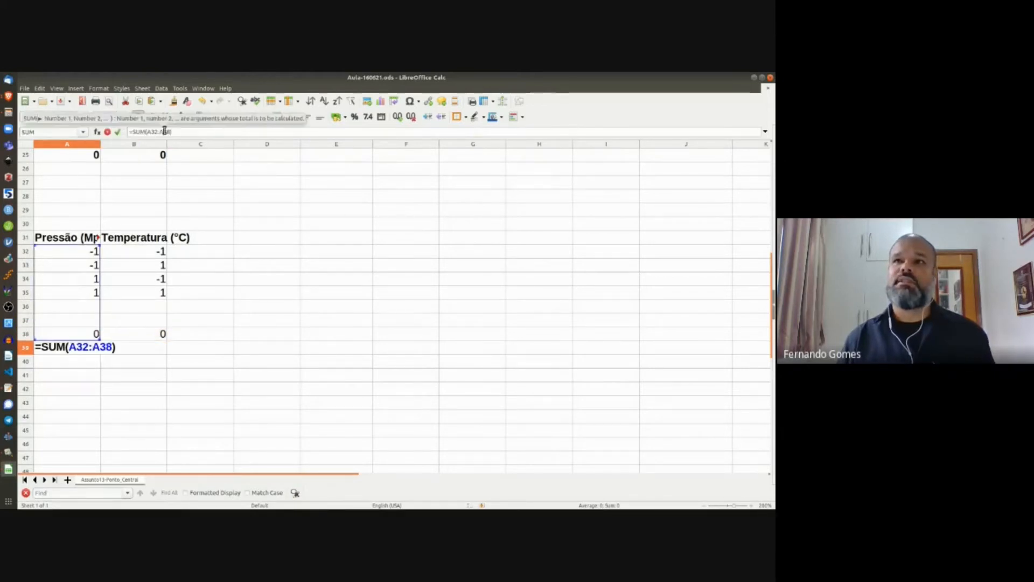
key(Escape)
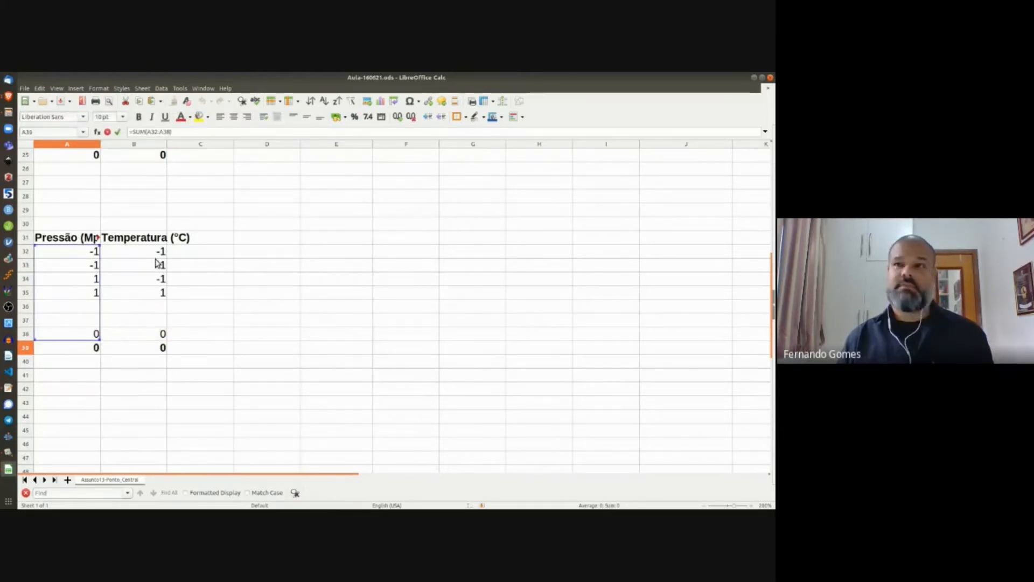
Step: Copy the row-38 centre-point zeros into rows 36–37
drag(97, 334, 141, 334)
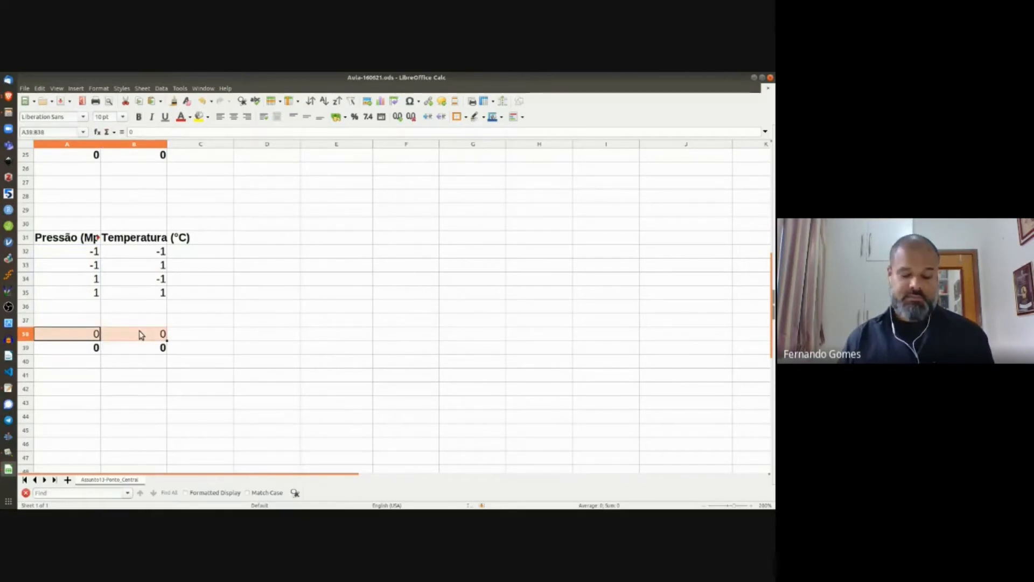
key(ctrl+c)
click(88, 307)
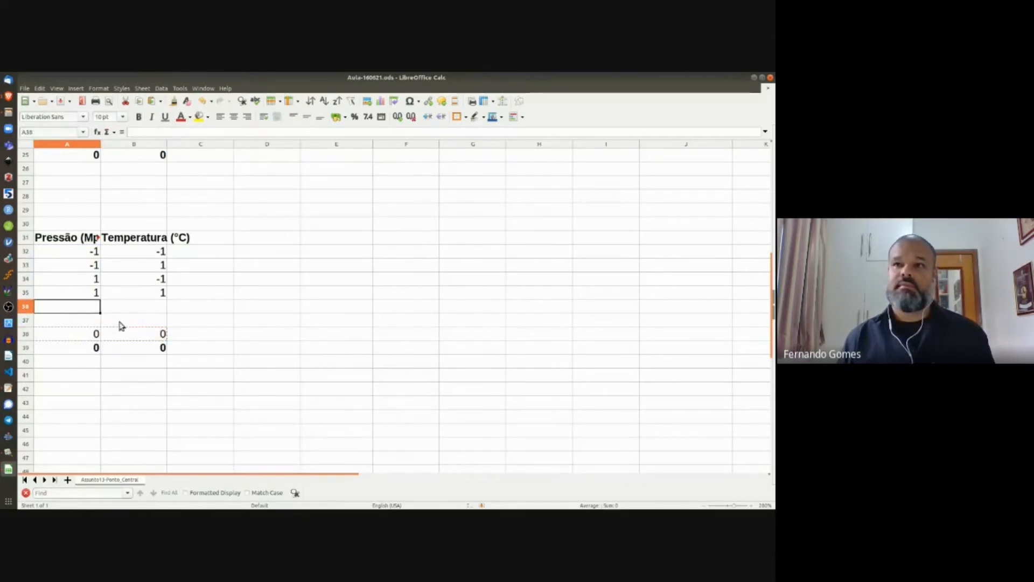
shift+click(86, 326)
key(ctrl+v)
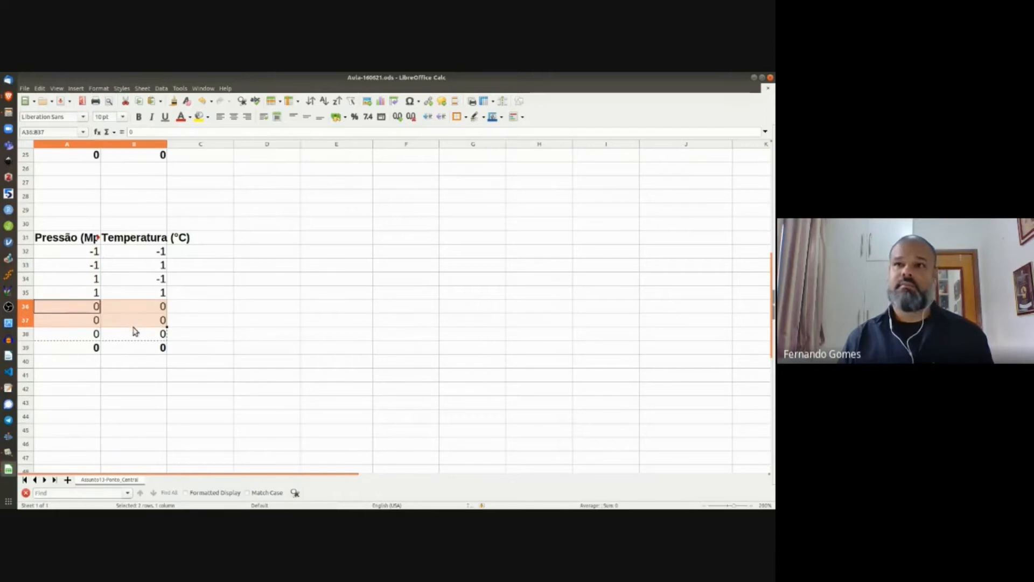
Step: Select the three centre-point rows and check the Temperatura total formula
click(84, 311)
shift+click(119, 308)
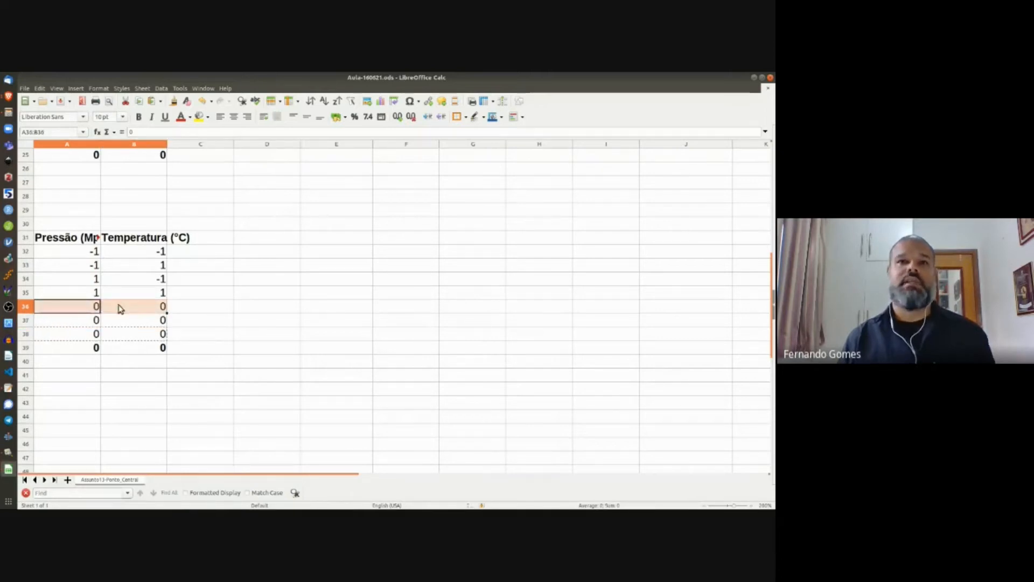
drag(120, 305, 144, 334)
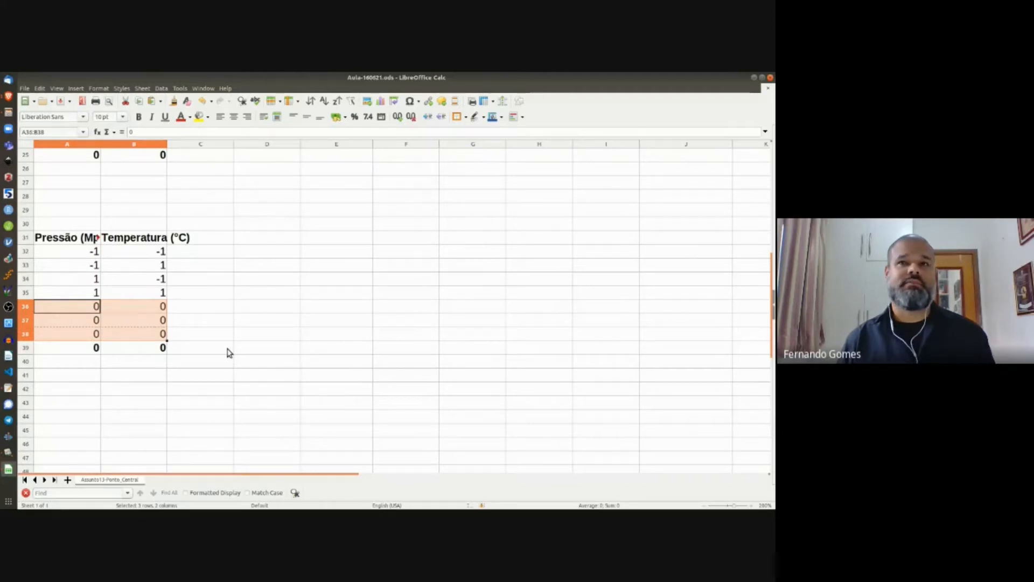
drag(92, 309, 130, 340)
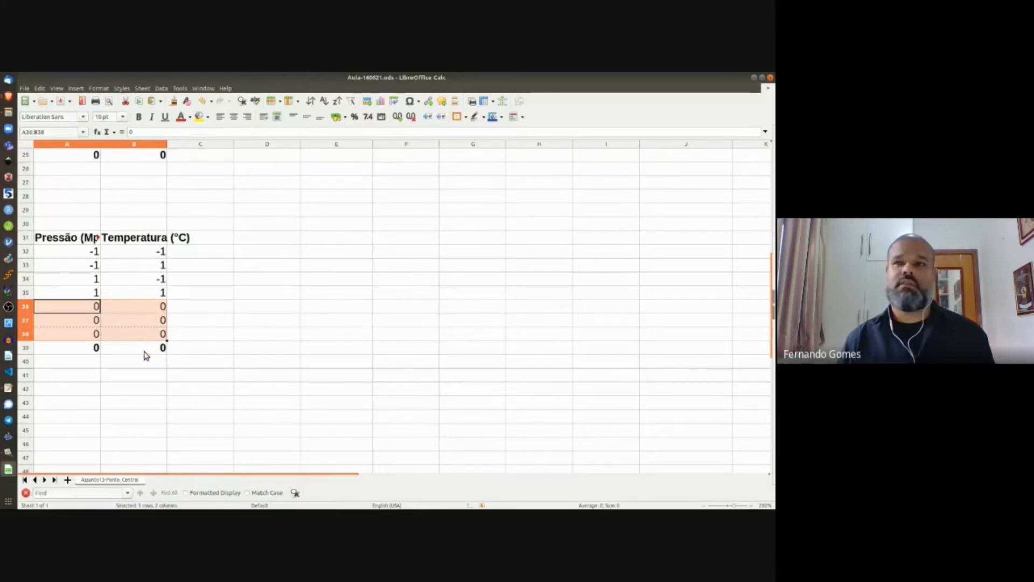
click(145, 350)
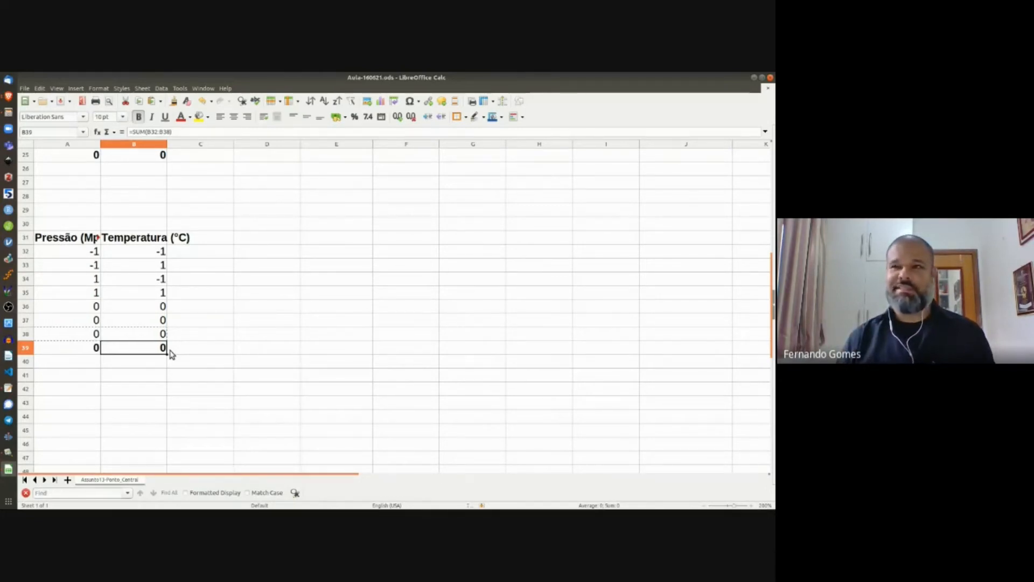
click(90, 253)
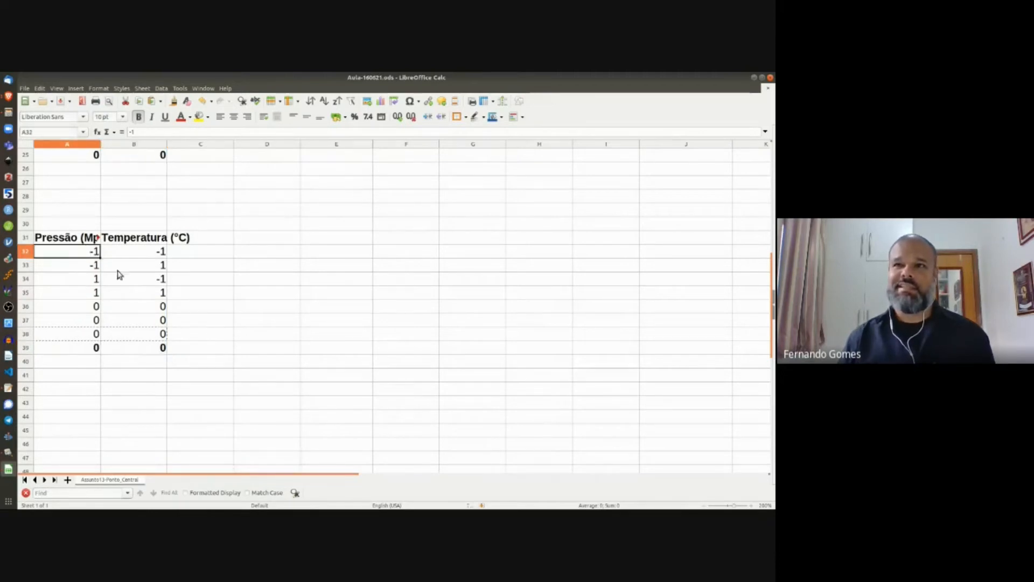
shift+click(143, 293)
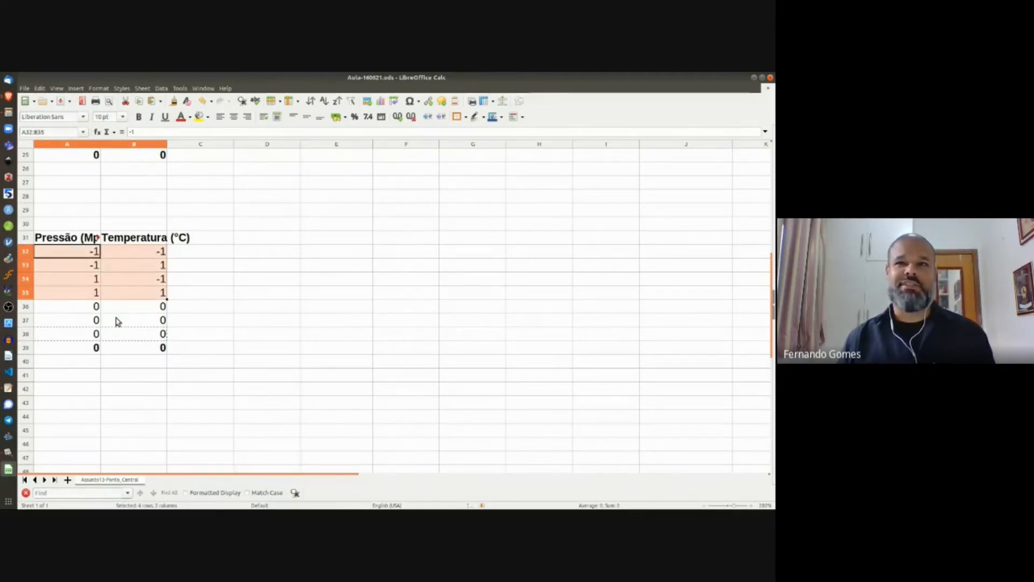
click(80, 307)
shift+click(150, 339)
click(93, 253)
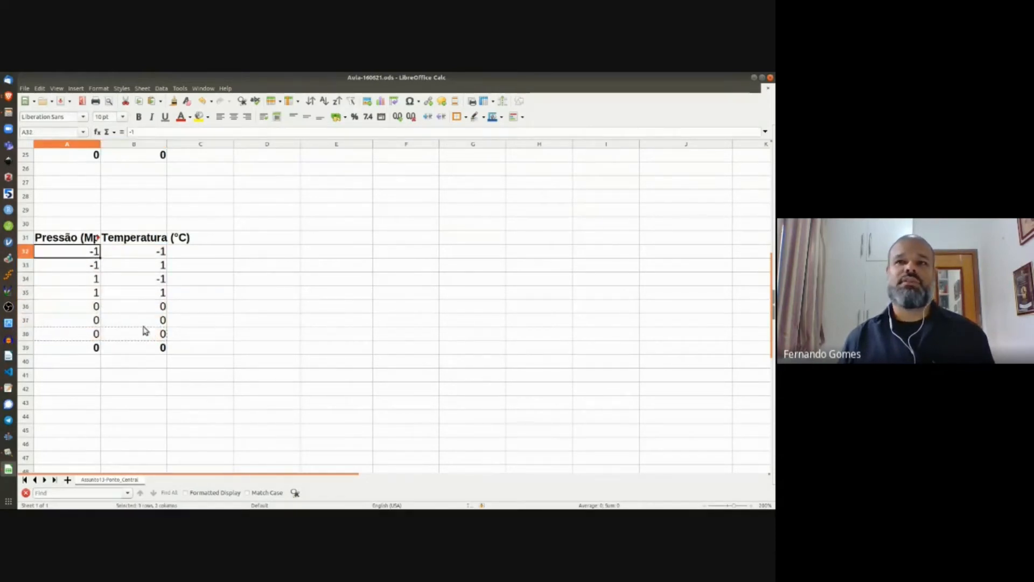
shift+click(143, 333)
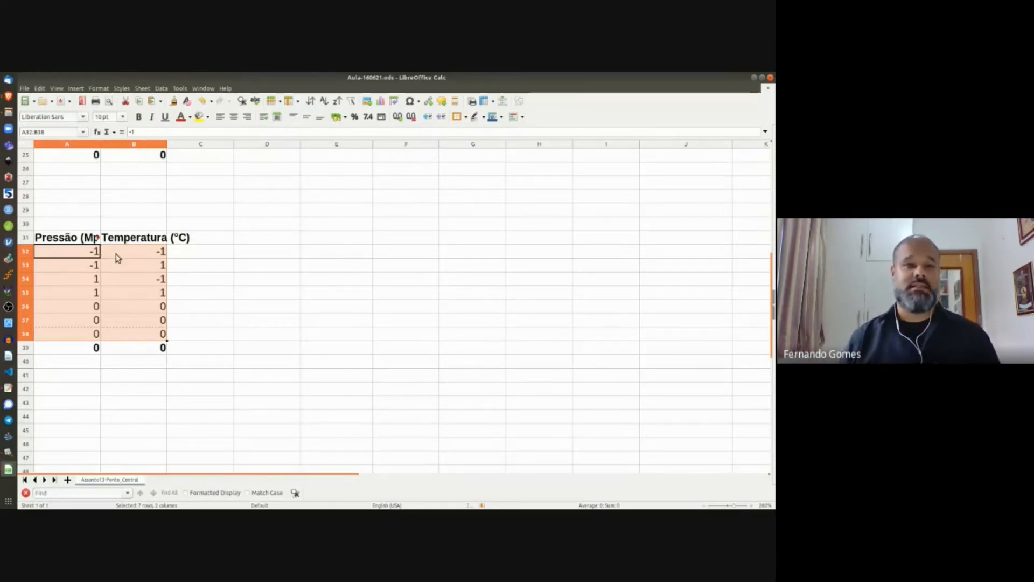
scroll(345, 324, up, 8)
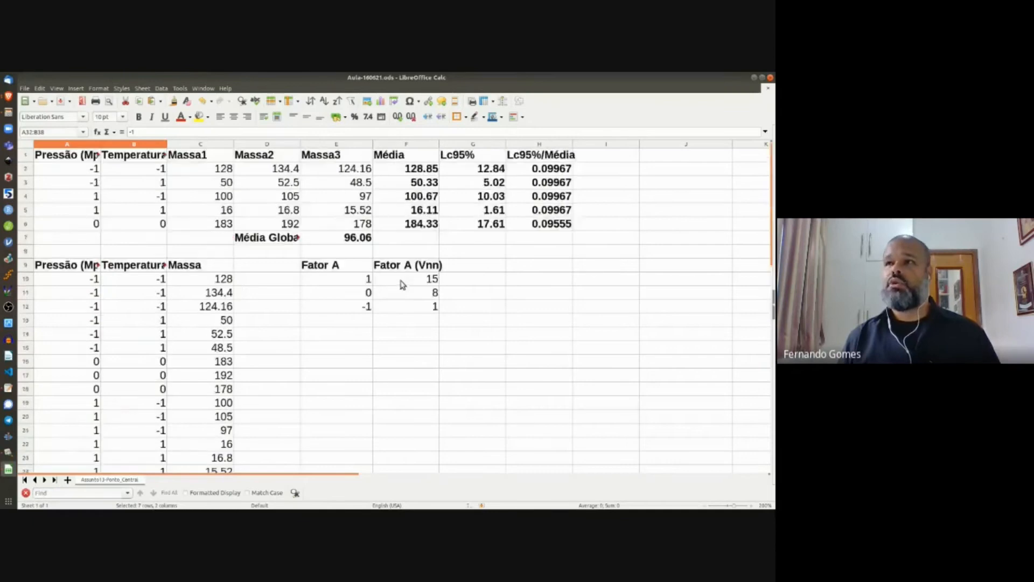
click(534, 171)
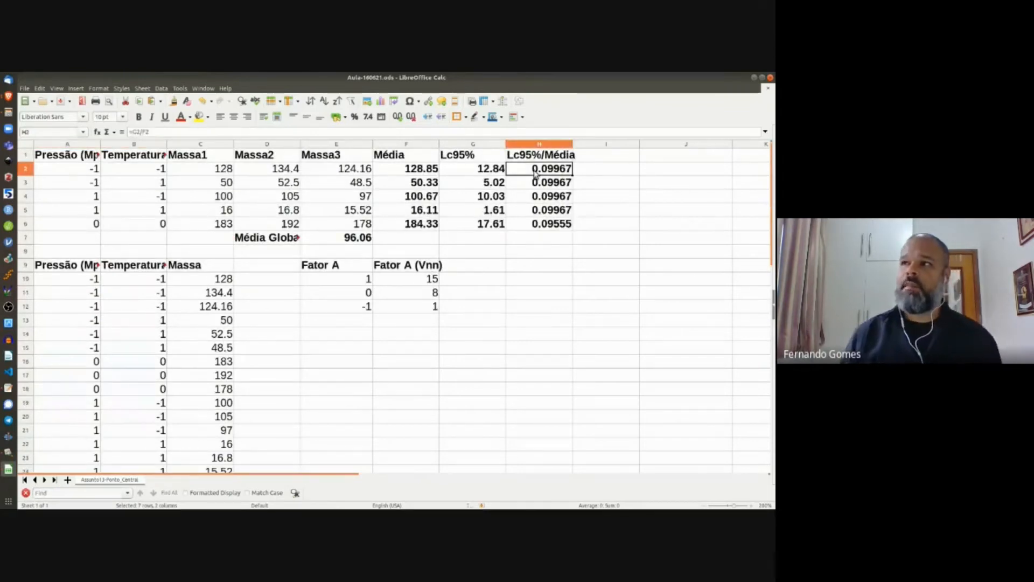
shift+click(552, 230)
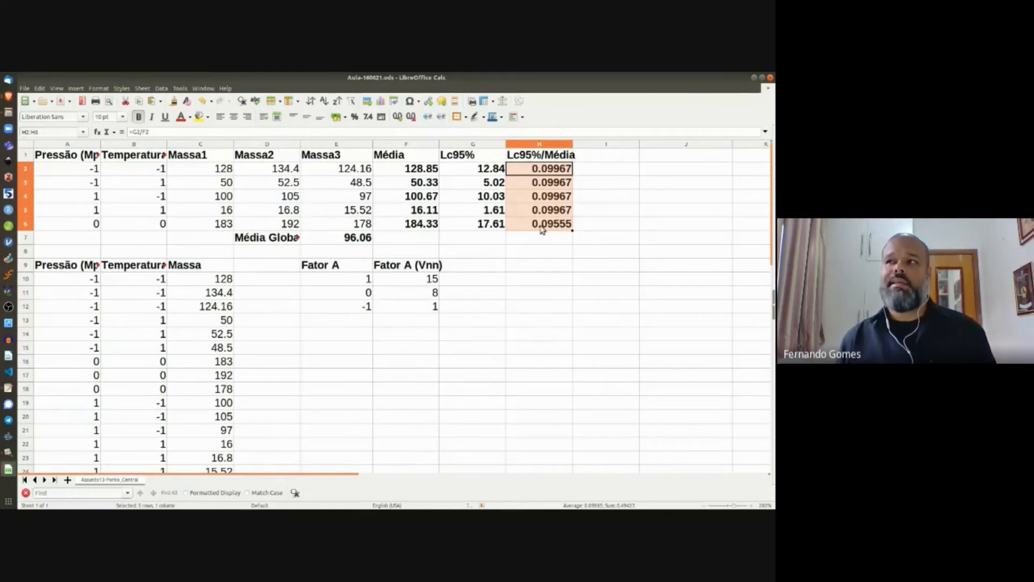
click(542, 227)
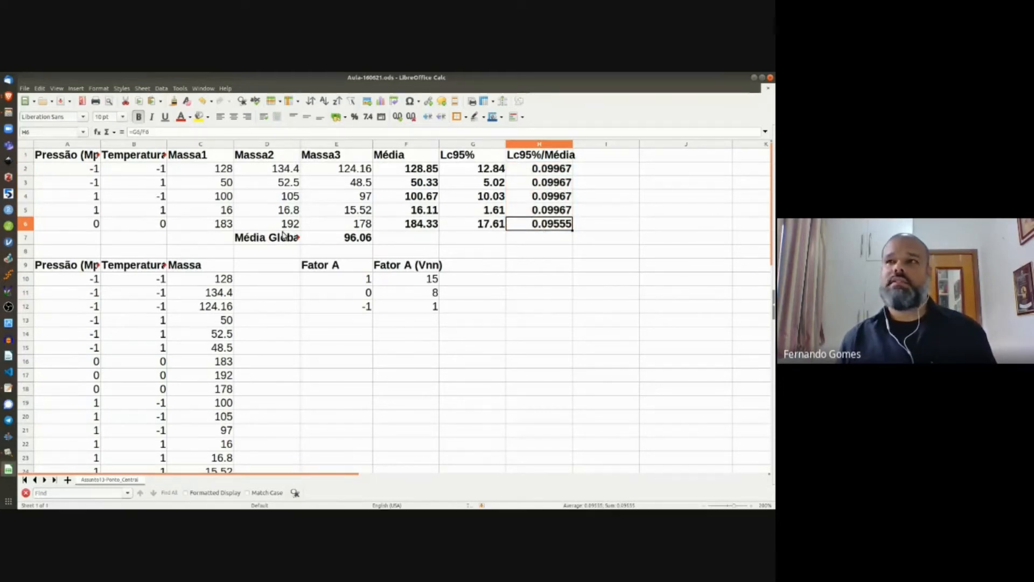
shift+click(97, 225)
click(555, 223)
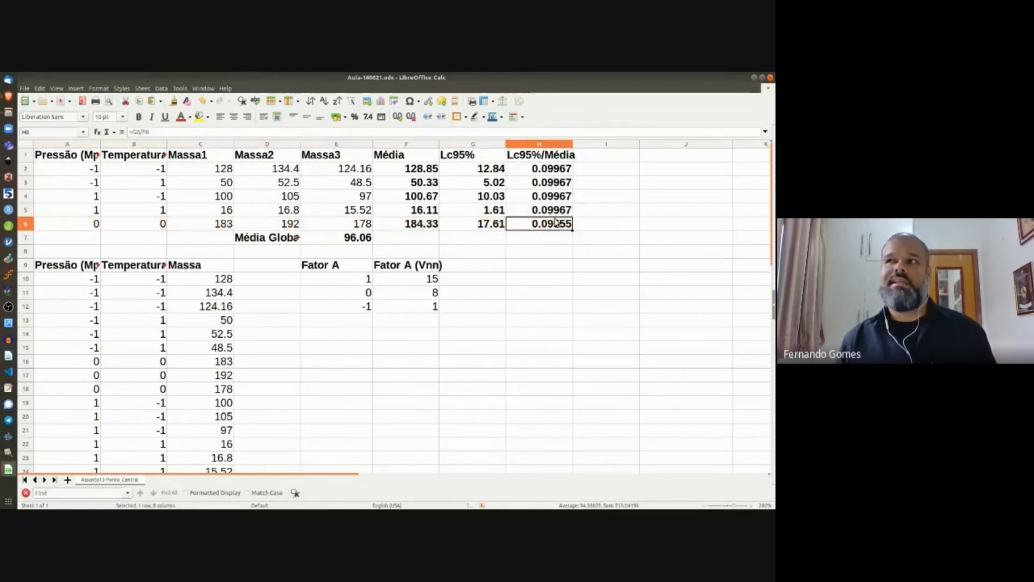
shift+click(547, 173)
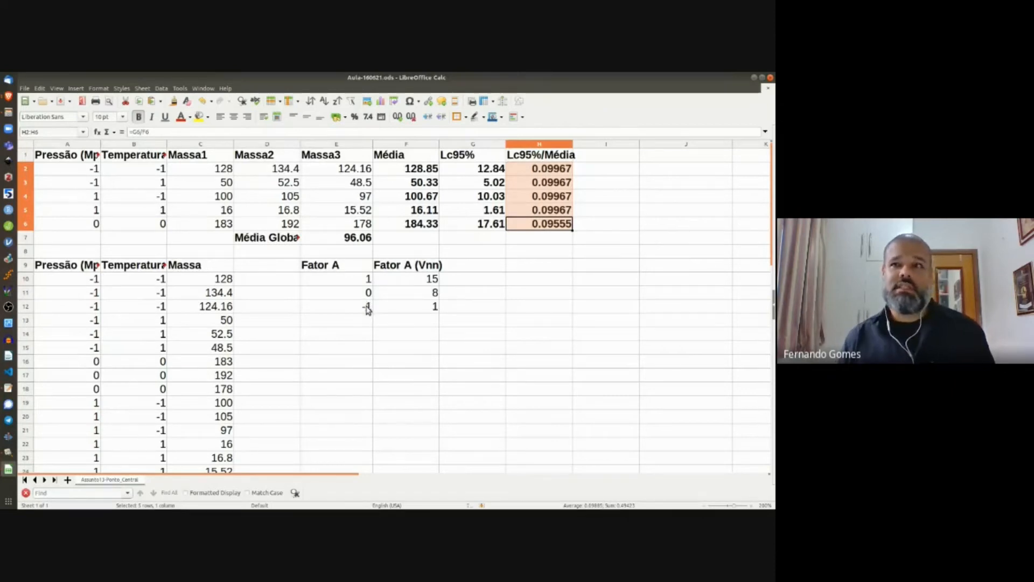
scroll(368, 313, down, 7)
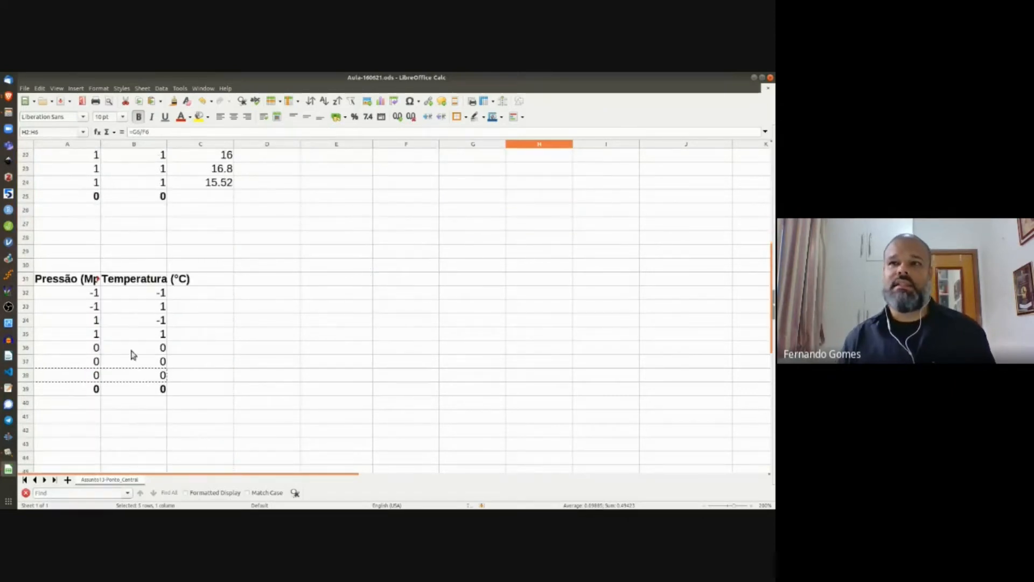
drag(96, 348, 144, 377)
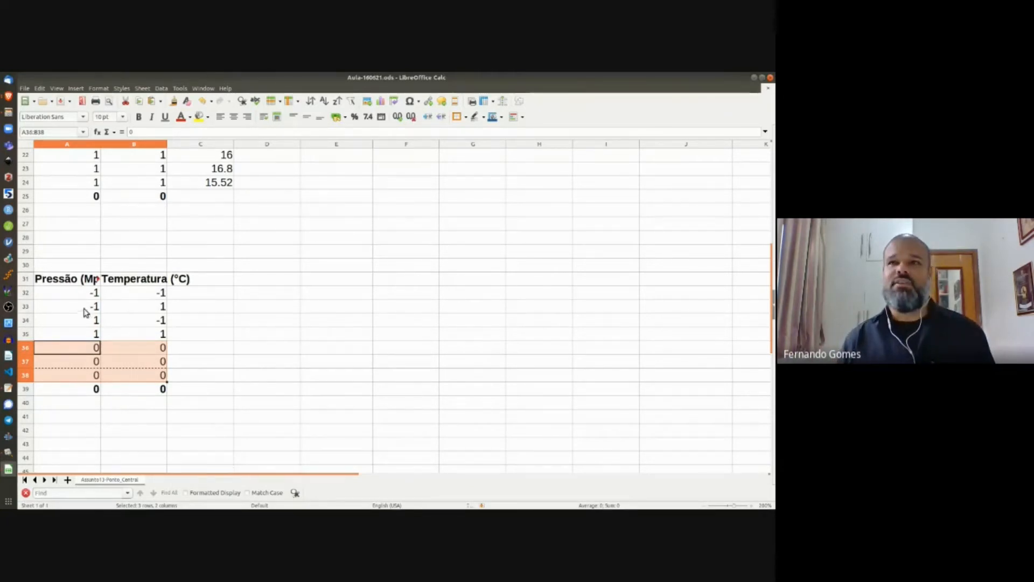
Step: Number the replicate runs 1–15 down column D starting at D10
scroll(272, 314, up, 4)
scroll(253, 290, up, 3)
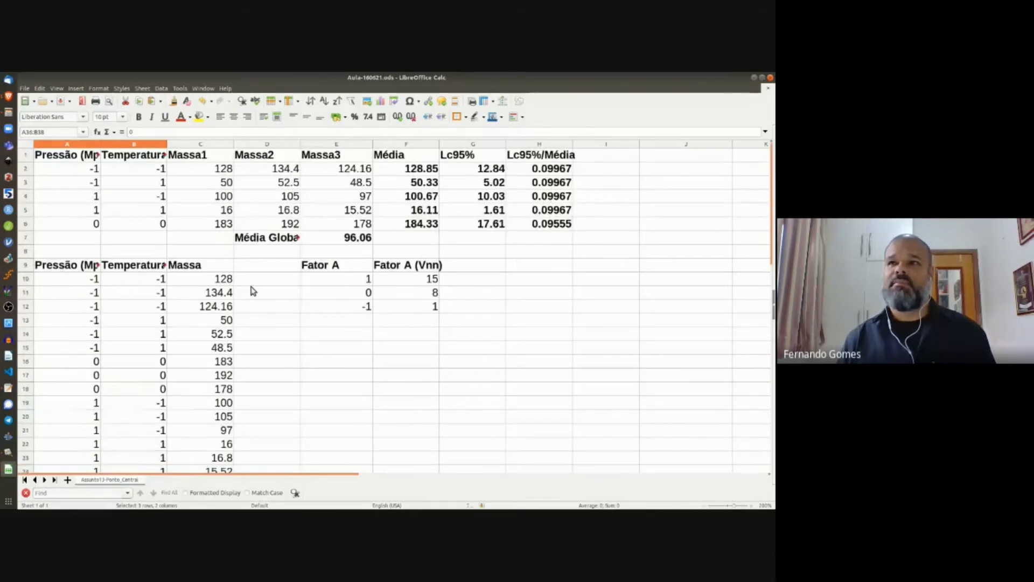
click(256, 280)
text(10)
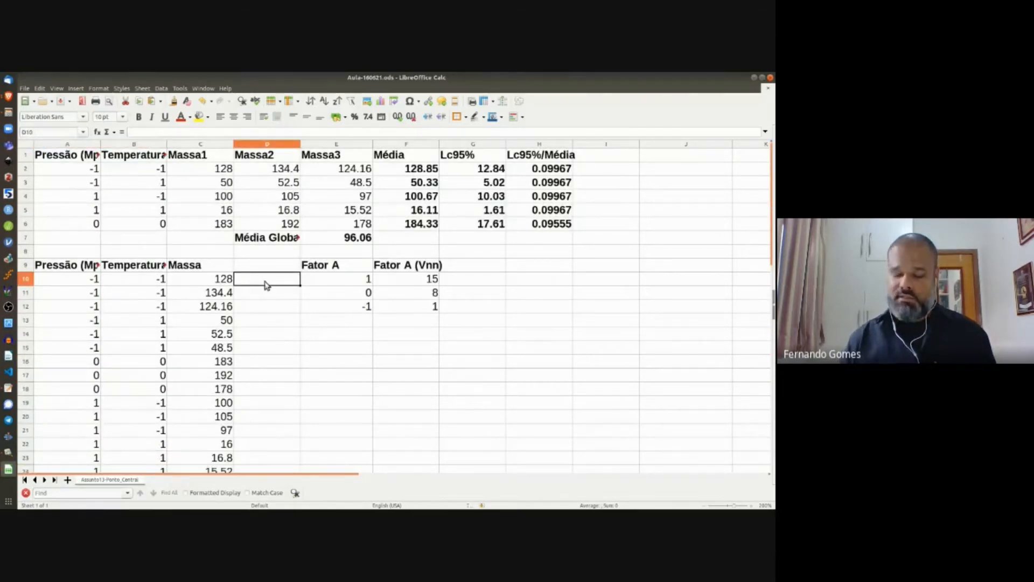
key(Return)
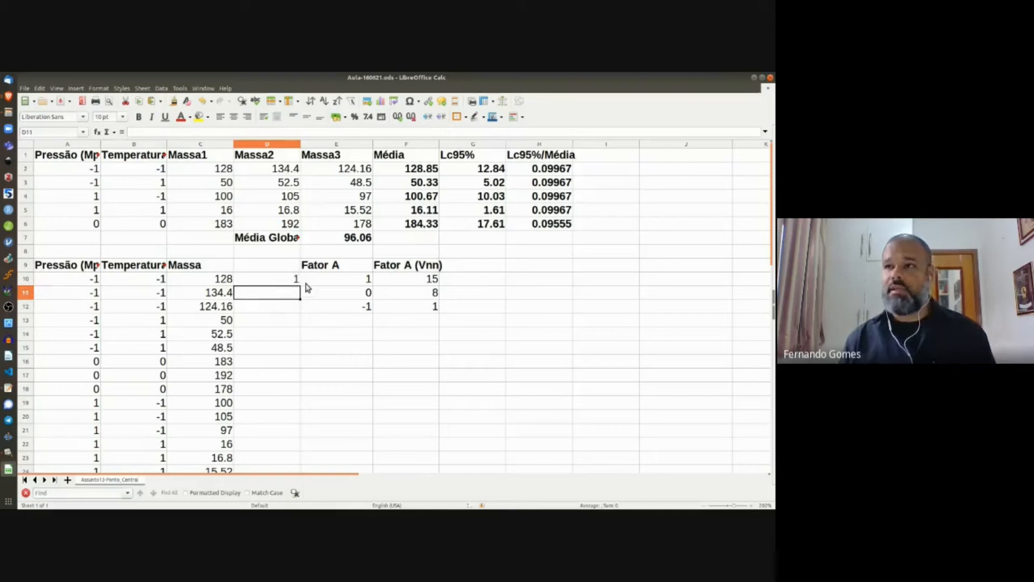
click(294, 279)
double_click(300, 285)
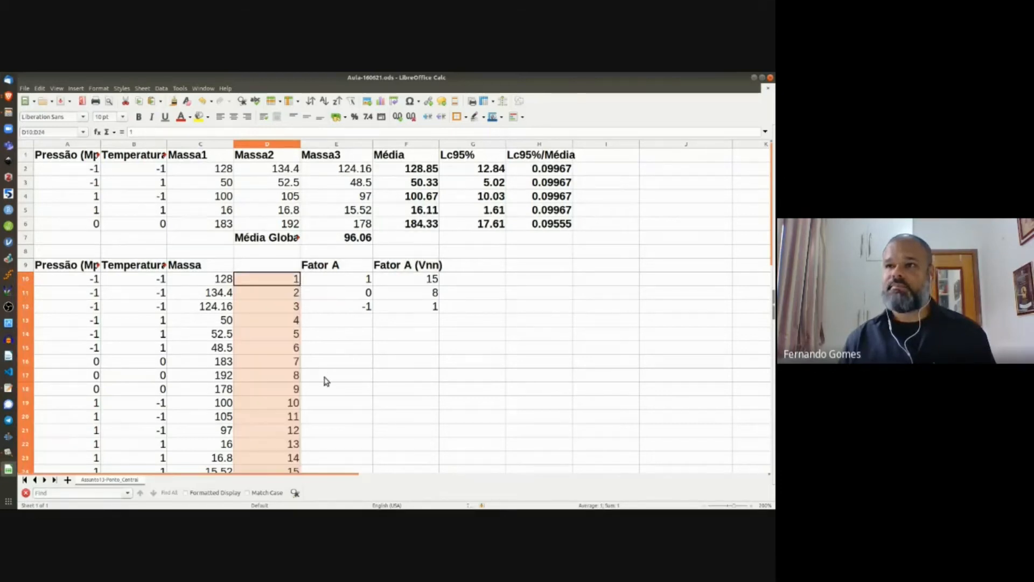
Step: Number the coded-table runs 1–7 in C32:C38
scroll(325, 381, down, 1)
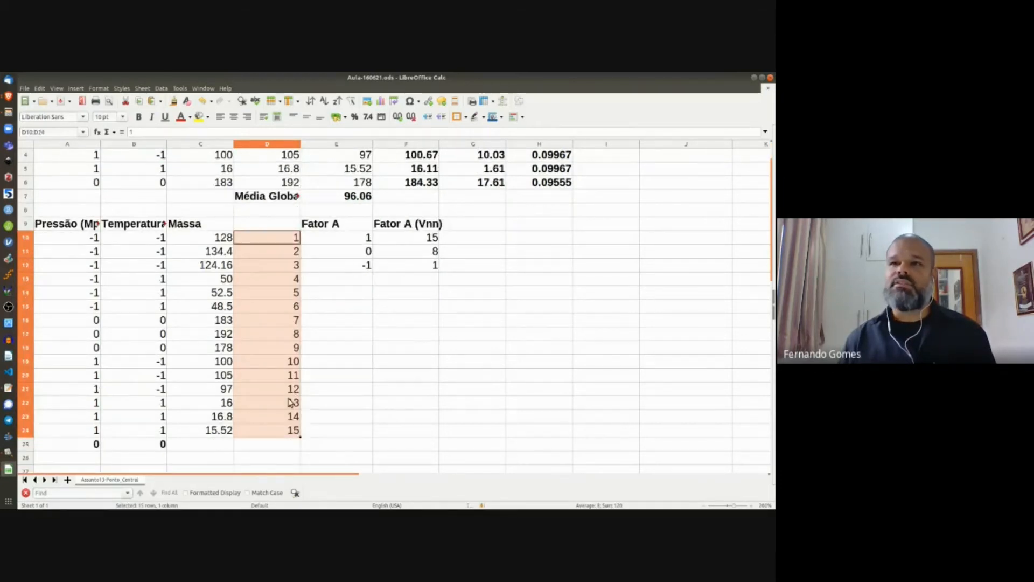
scroll(286, 404, down, 1)
scroll(285, 404, down, 4)
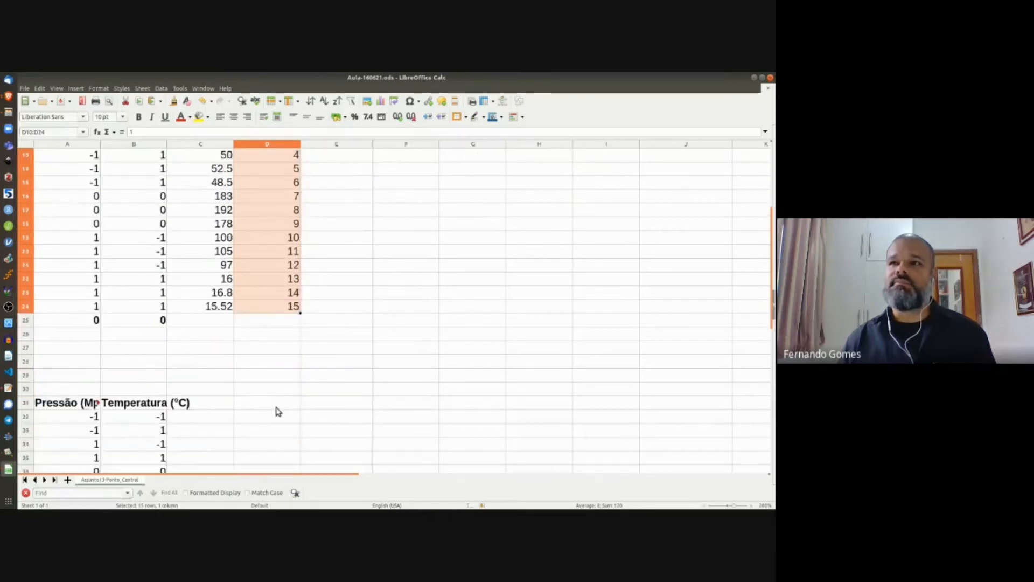
click(201, 336)
text(1)
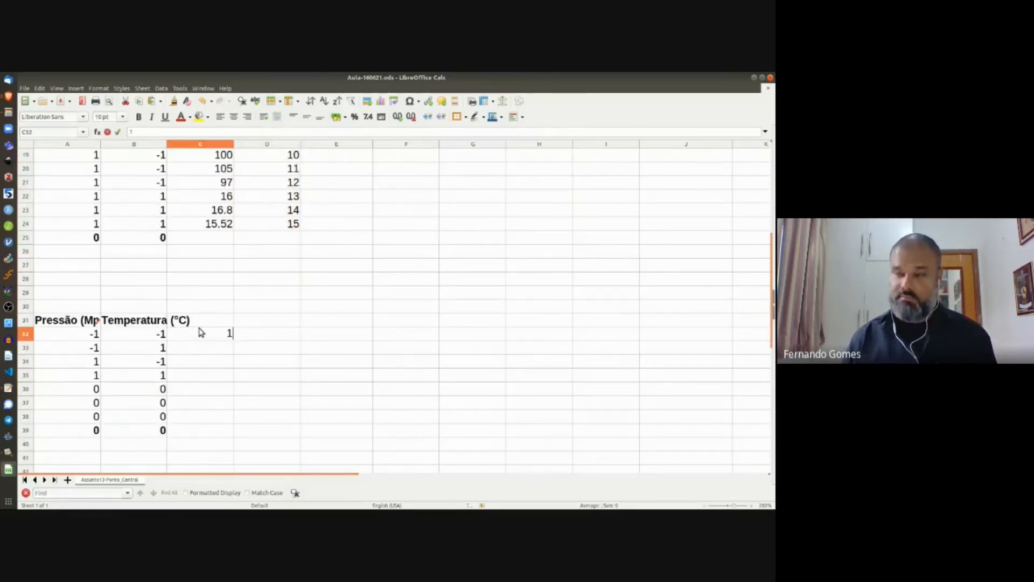
key(Return)
click(218, 335)
drag(233, 341, 214, 427)
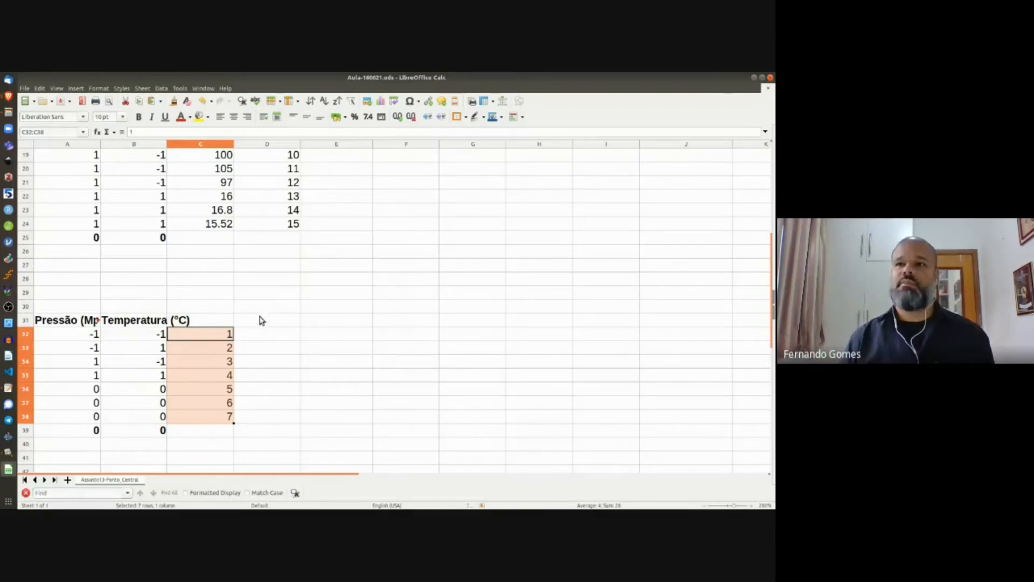
Step: Clear the helper tables in A8:G40, removing bold and all contents
scroll(284, 316, up, 4)
scroll(284, 316, up, 2)
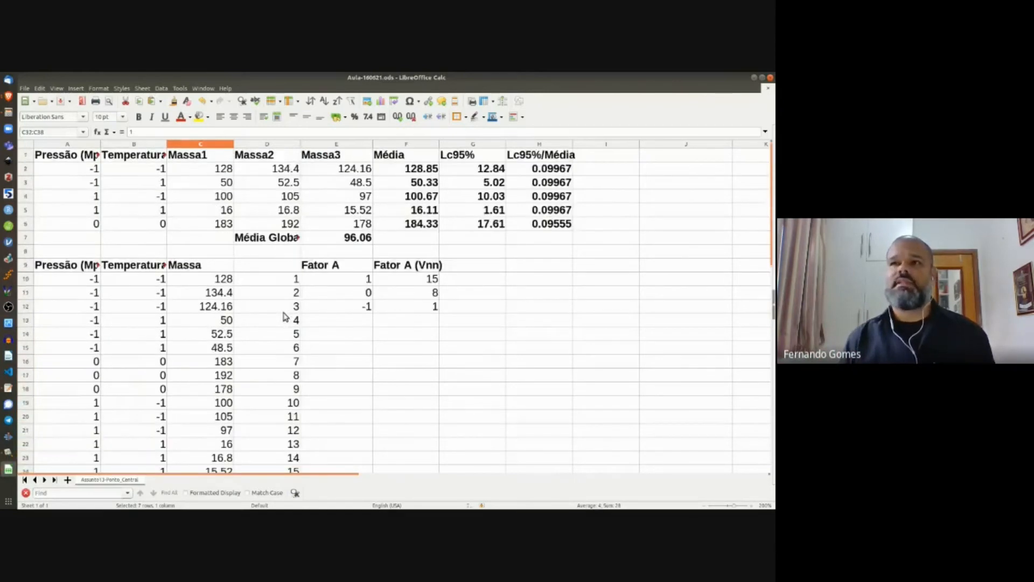
click(73, 252)
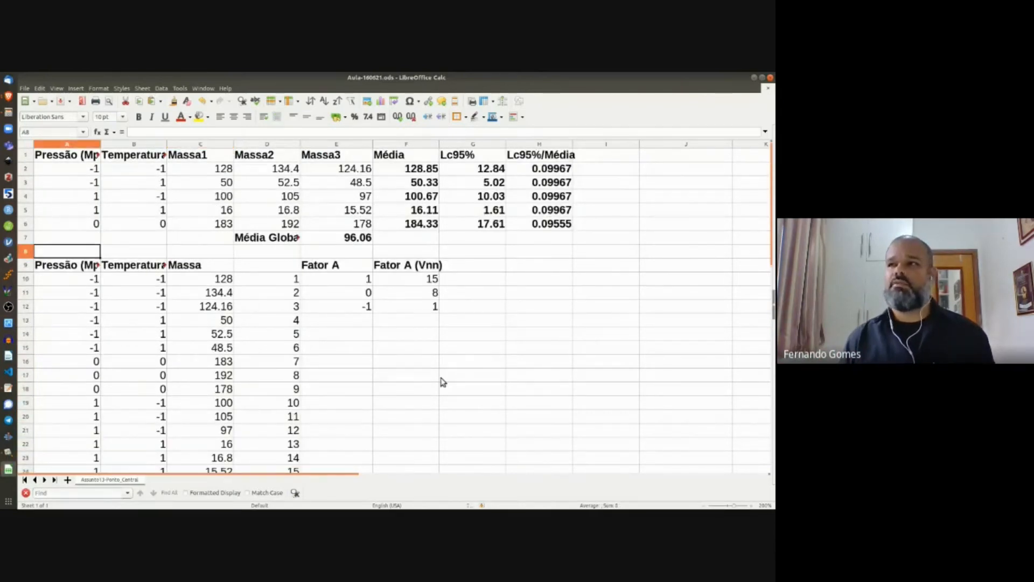
scroll(447, 383, down, 6)
shift+click(462, 443)
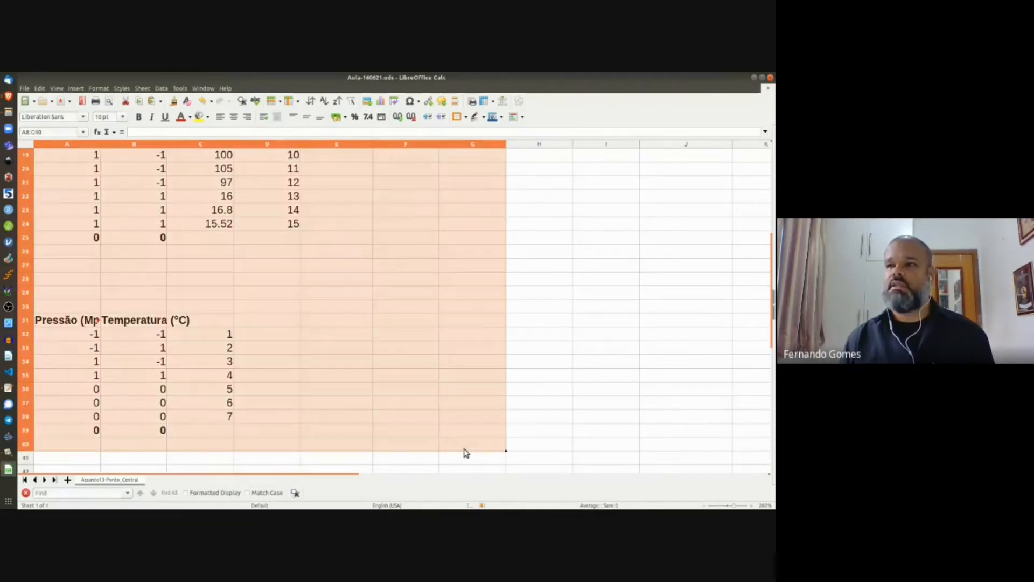
key(ctrl+b)
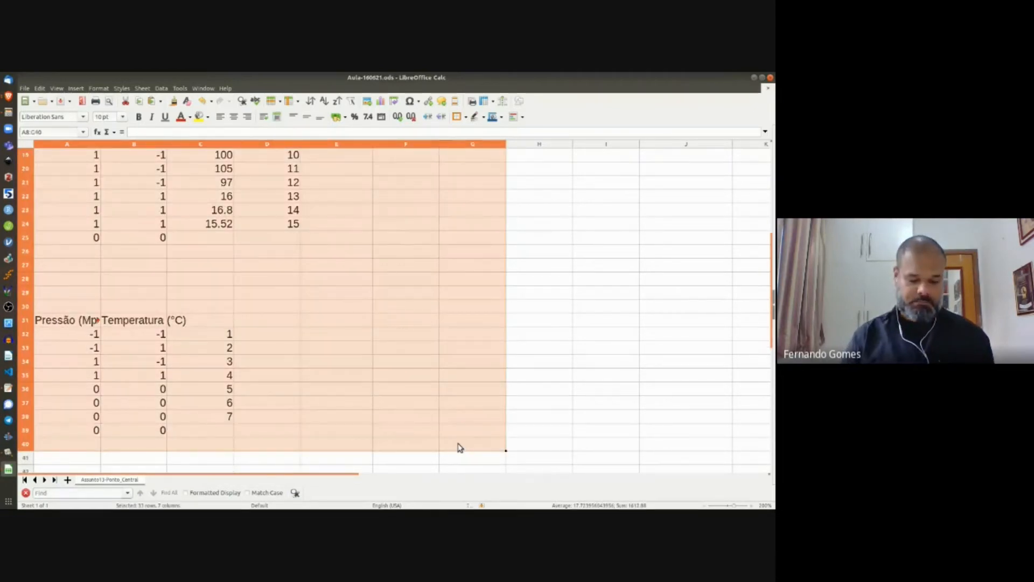
key(Delete)
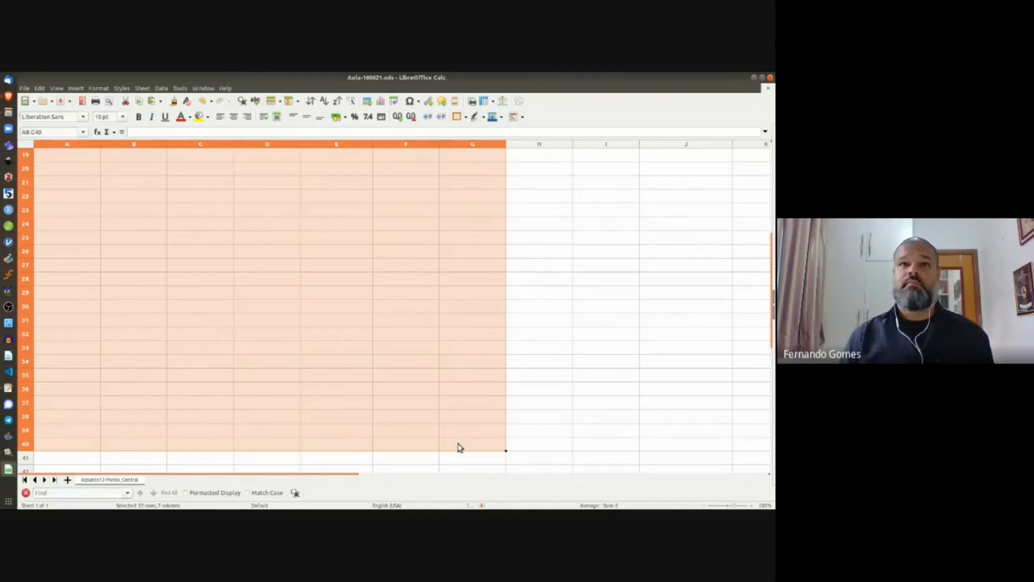
Step: Place the cursor in A10 and switch to the Assunto 13 exercise image
scroll(418, 445, up, 1)
scroll(343, 301, up, 5)
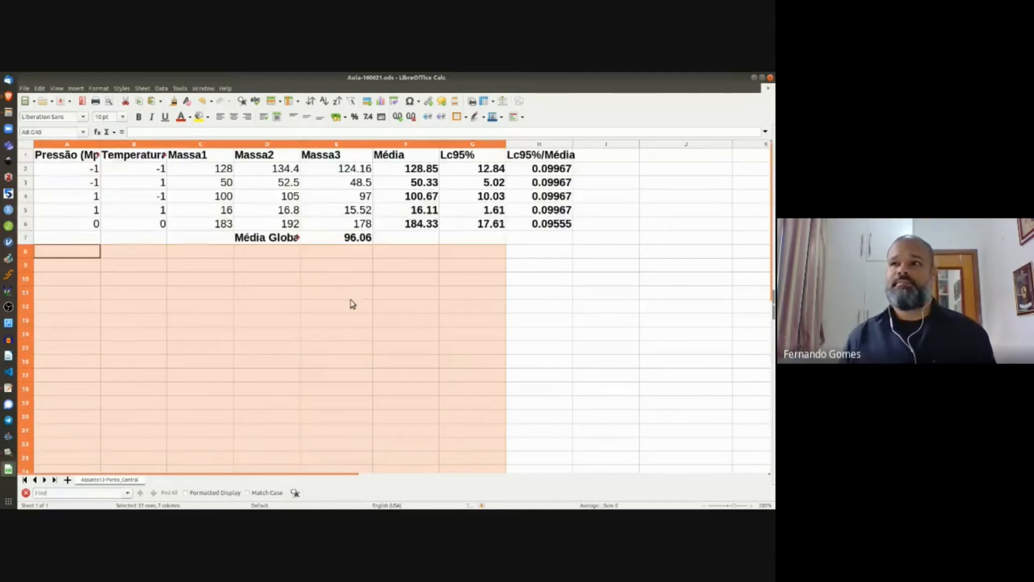
click(352, 322)
click(89, 283)
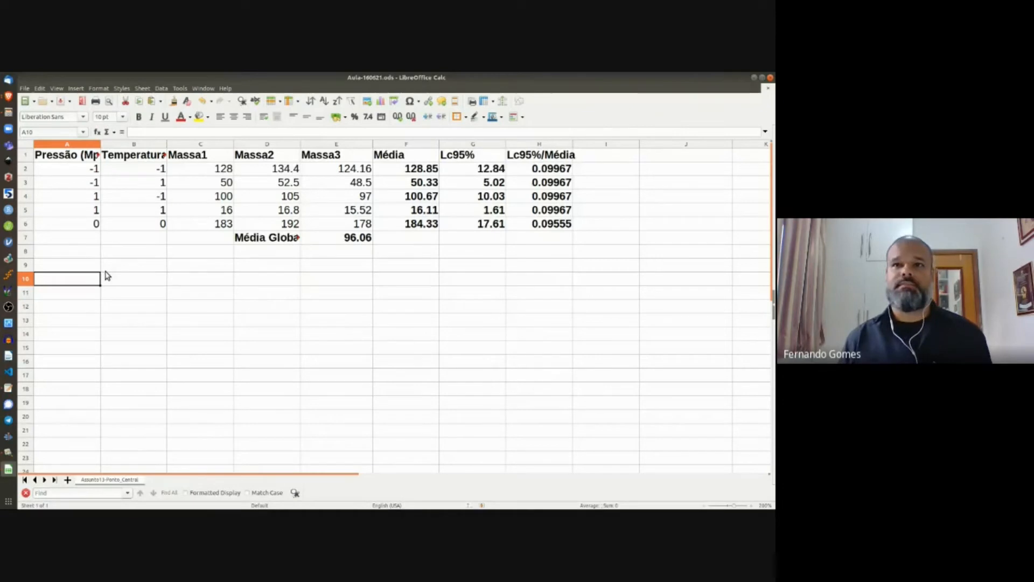
key(alt+Tab)
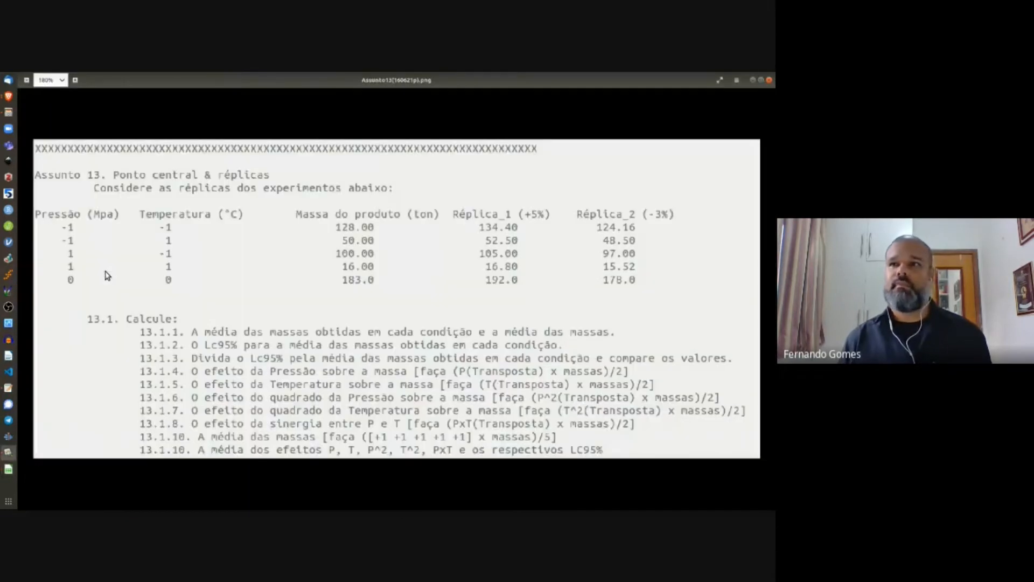
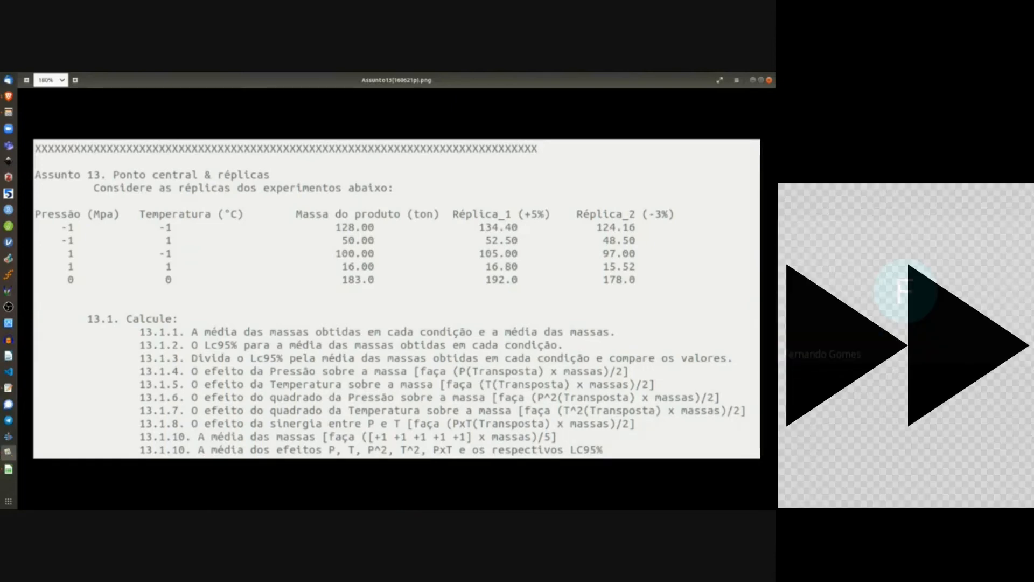
Step: In Calc, fill the Pressão/Temperatura block A1:B6 yellow and move the Massa table C1:H7 to F1:K7
click(7, 473)
drag(141, 224, 64, 155)
click(198, 117)
drag(203, 157, 540, 237)
drag(201, 157, 404, 157)
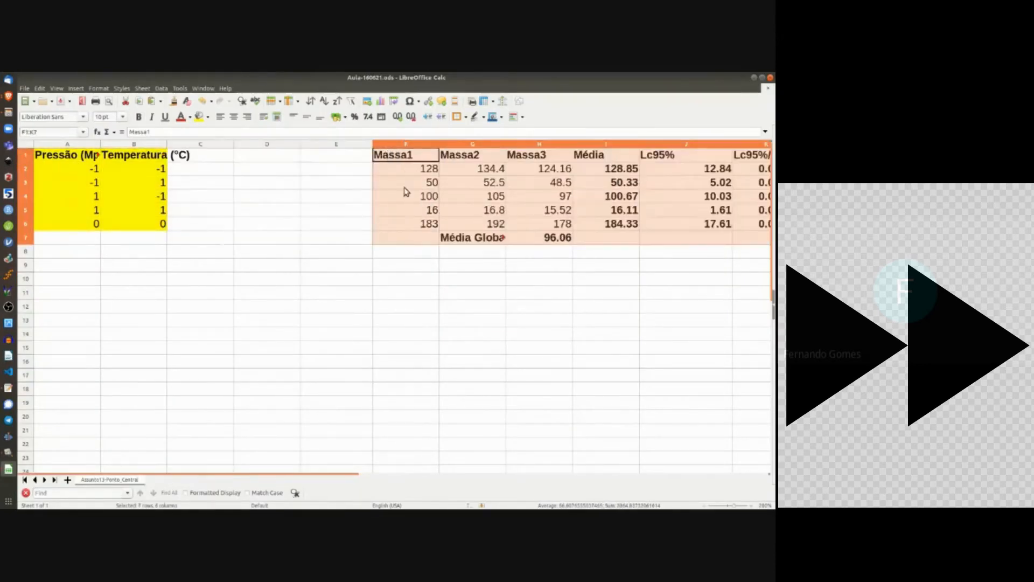
Step: Fill the three Massa columns green and enter headers PT and P² in C1:D1
drag(539, 223, 406, 156)
click(208, 117)
click(283, 161)
click(209, 158)
text(PT)
key(Right)
text(P²)
key(Return)
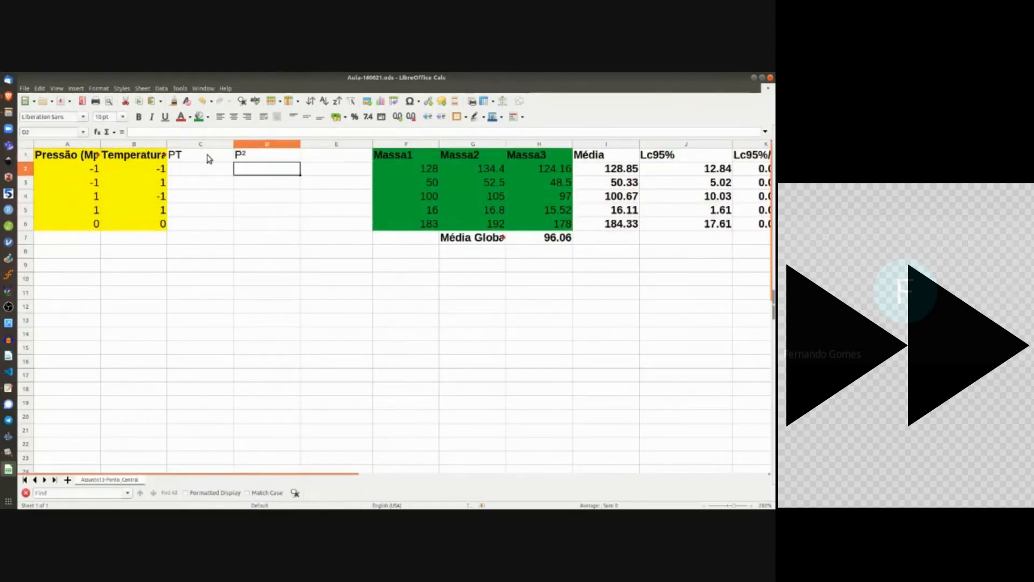
Step: Insert a blank column and add the headers T² and Média
right_click(338, 144)
click(372, 194)
click(327, 158)
text(T²)
key(Right)
text(Média)
key(Return)
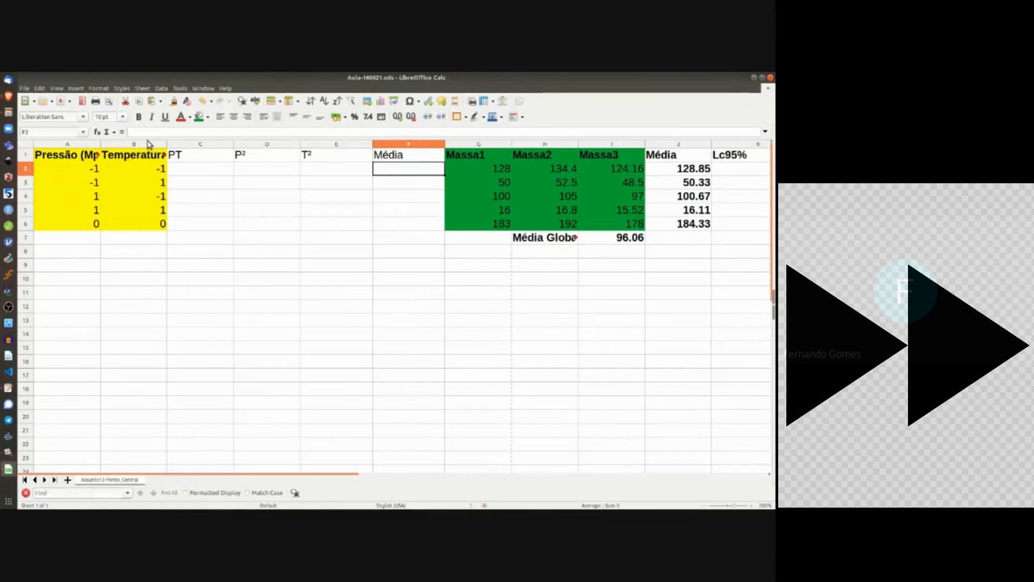
Step: Fill C1:F6 orange and make the headers C1:F1 bold
drag(186, 157, 409, 223)
click(190, 117)
click(199, 161)
key(ctrl+z)
click(207, 117)
click(216, 161)
drag(200, 156, 423, 157)
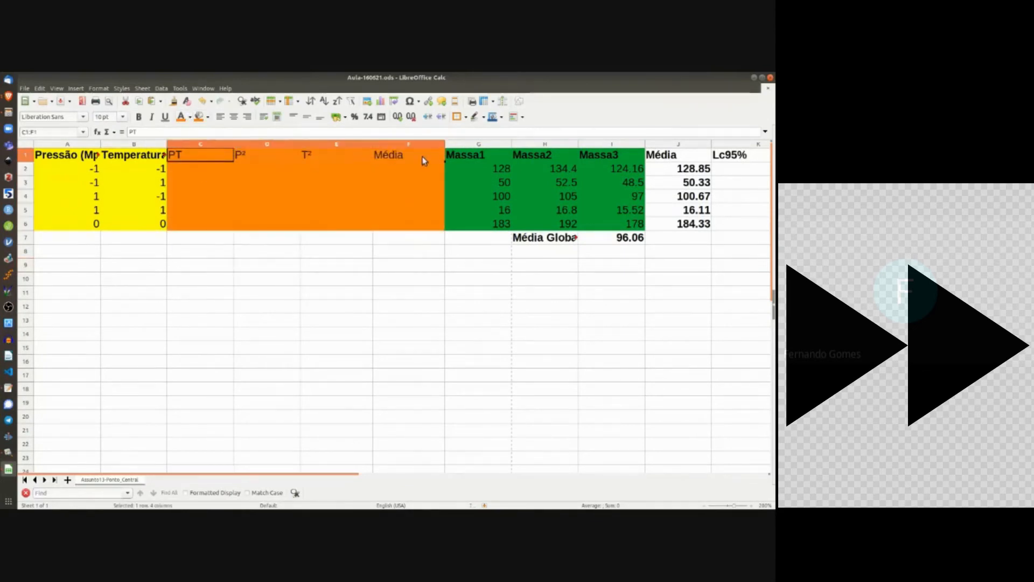
click(139, 117)
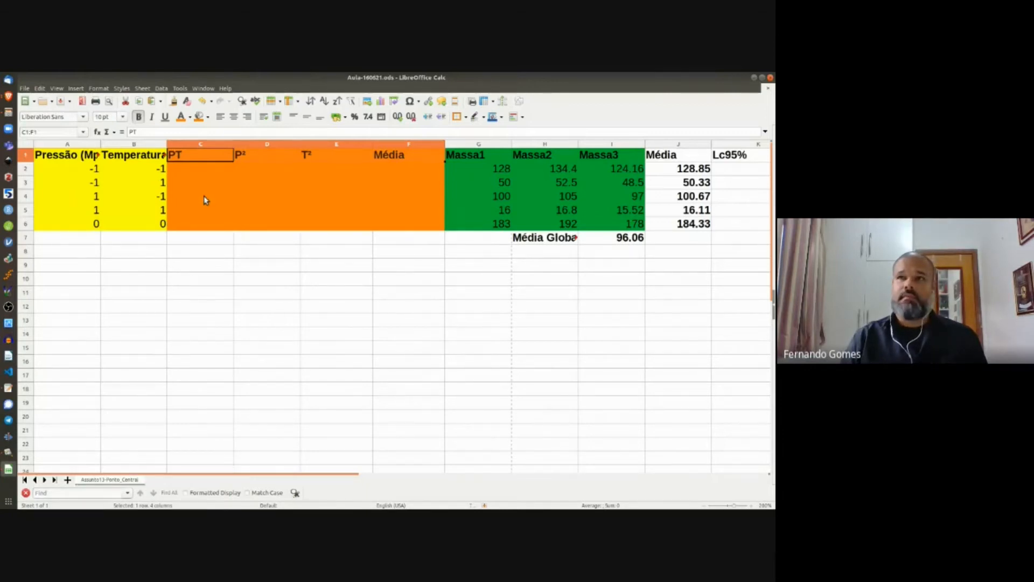
click(197, 170)
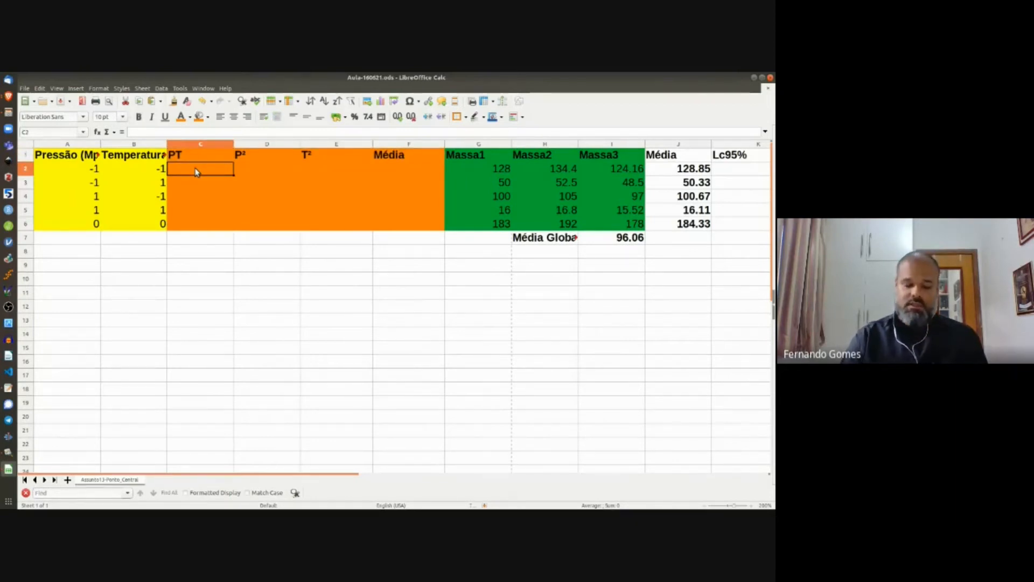
Step: Enter the PT formula =A2*B2 in C2 and fill it down to row 6
text(=)
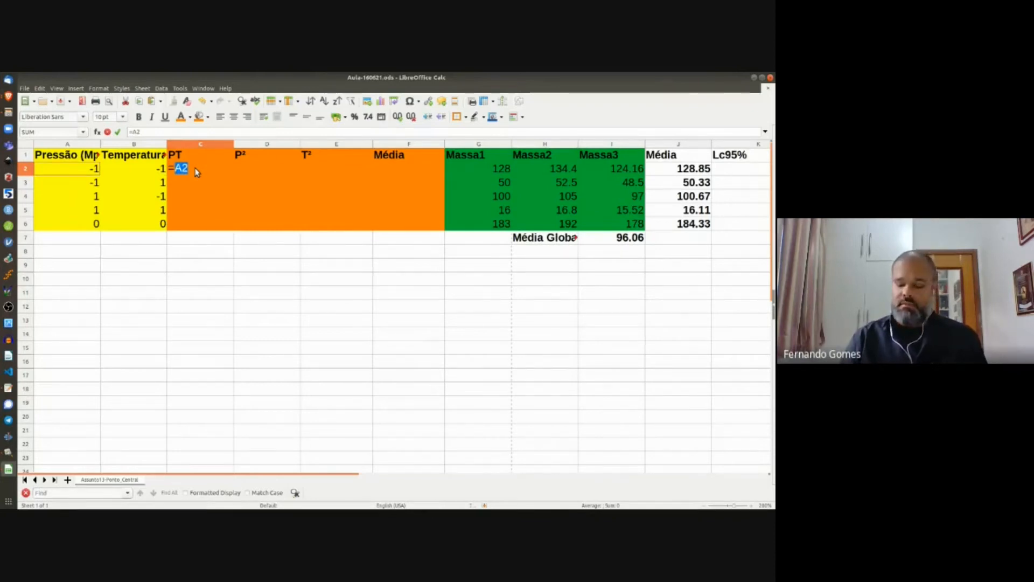
text(*)
key(Left)
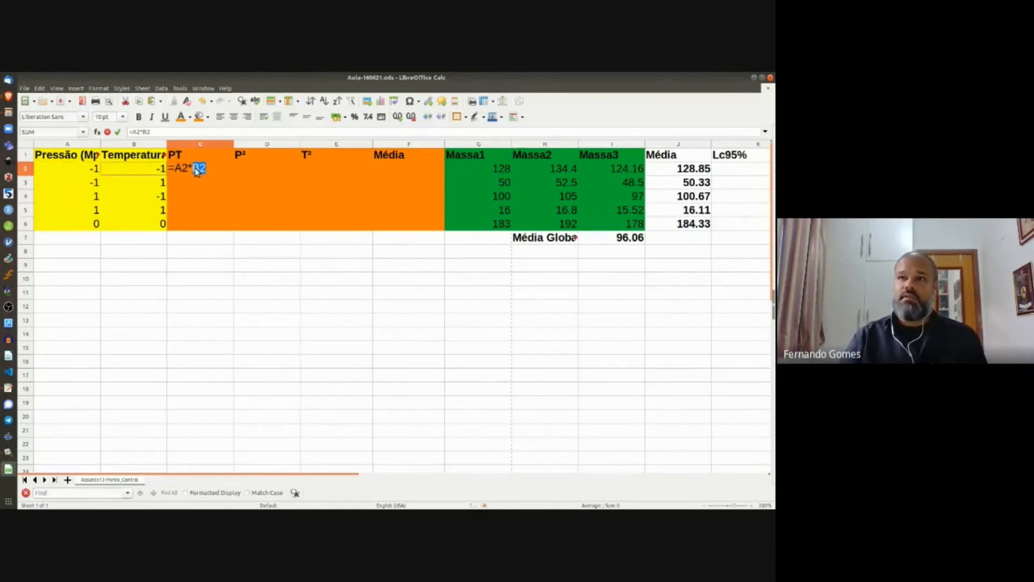
key(Return)
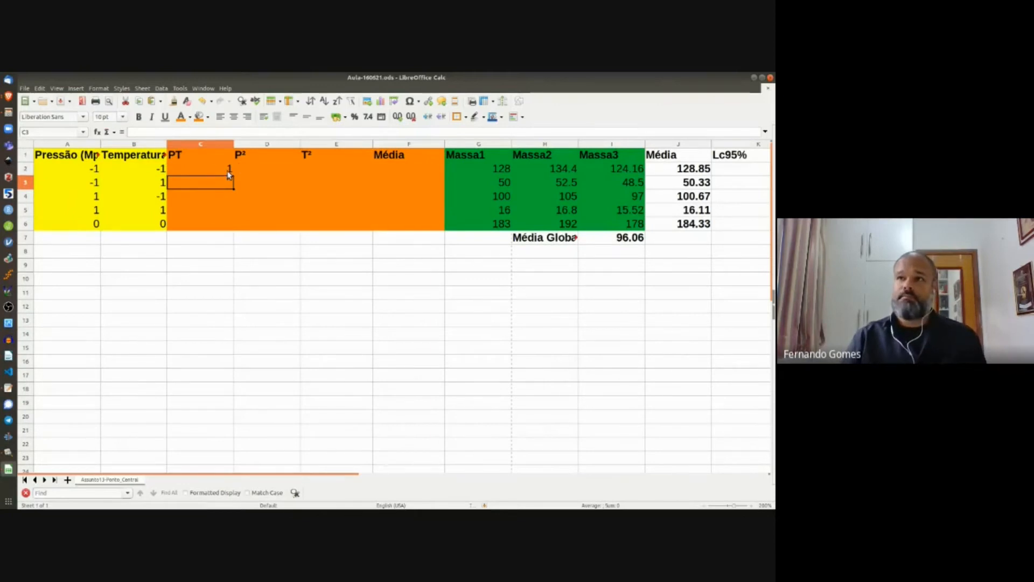
click(227, 172)
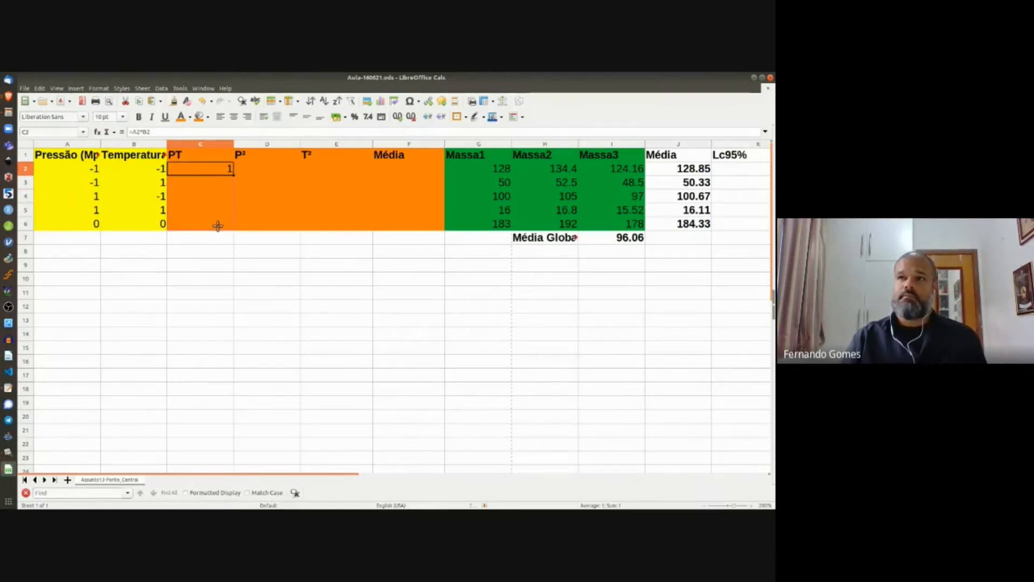
drag(217, 225, 215, 231)
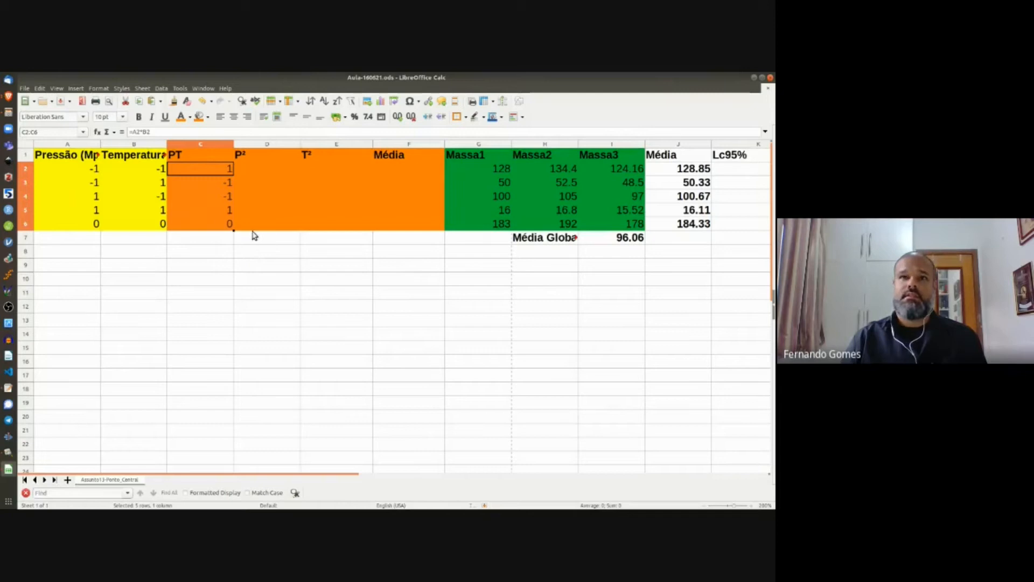
Step: Enter the P² formula =A2*A2 in D2 and fill it down to row 6
click(242, 168)
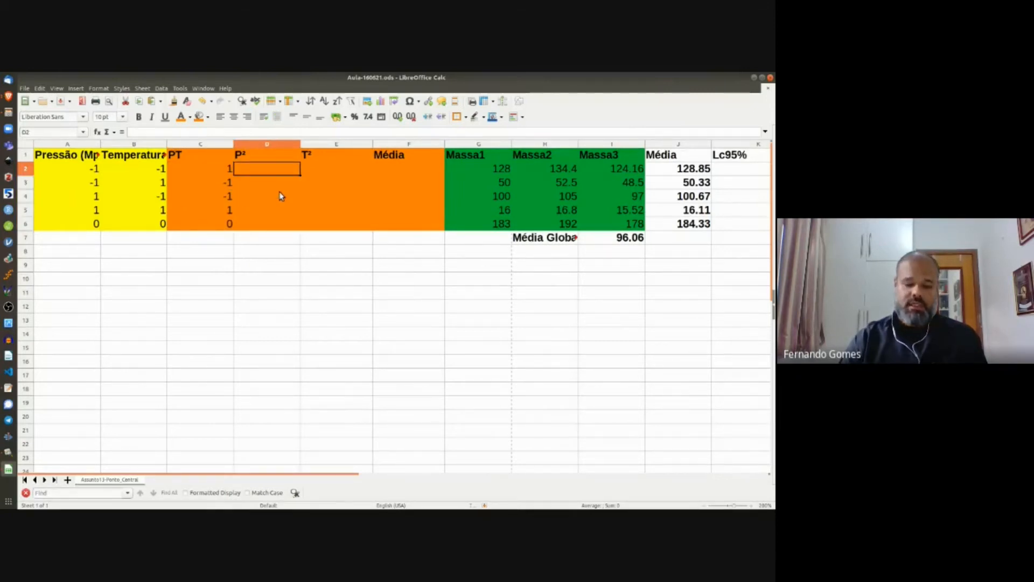
text(=)
key(Left)
key(Left)
key(Left)
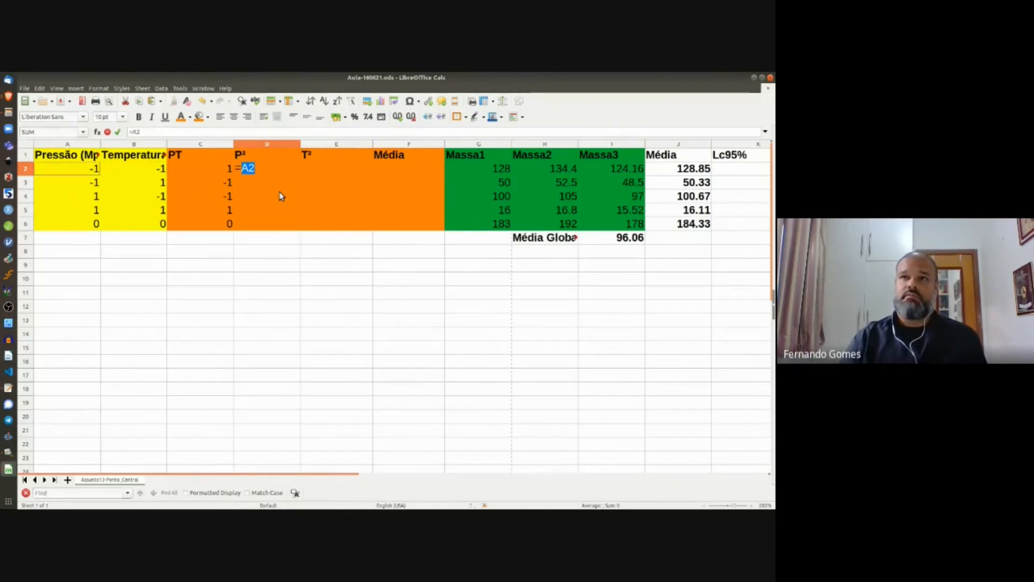
text(*)
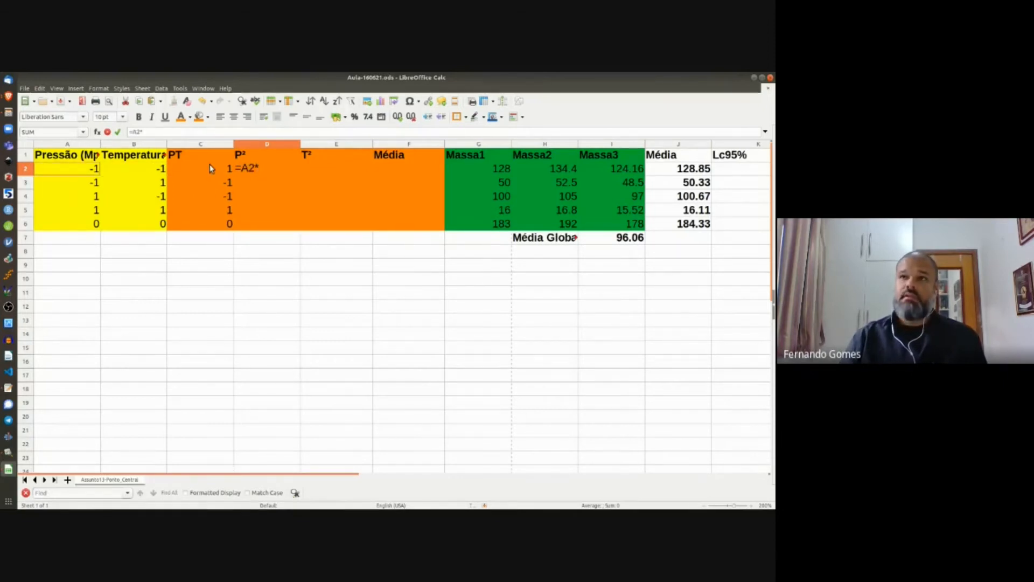
click(75, 172)
key(Return)
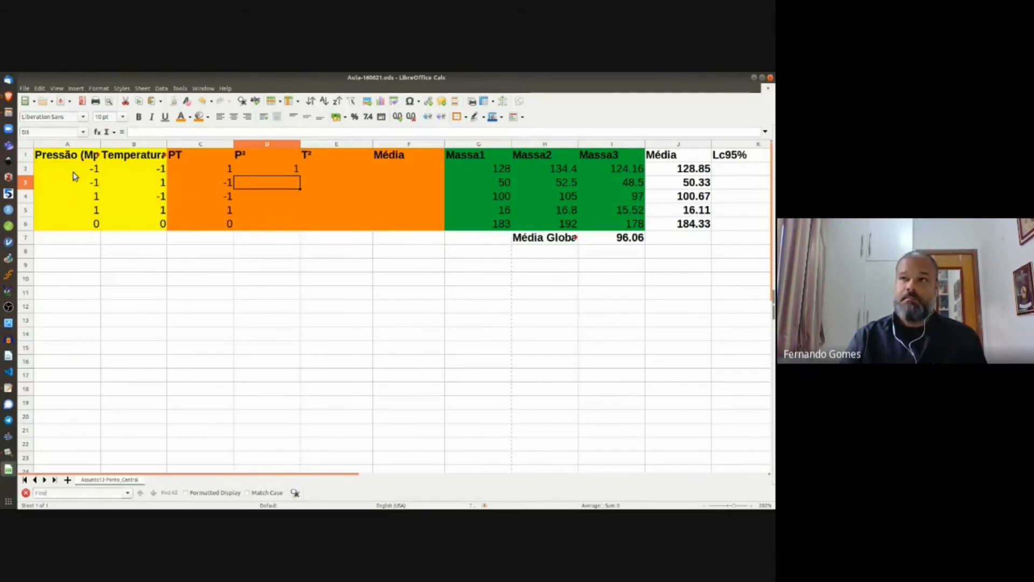
click(291, 169)
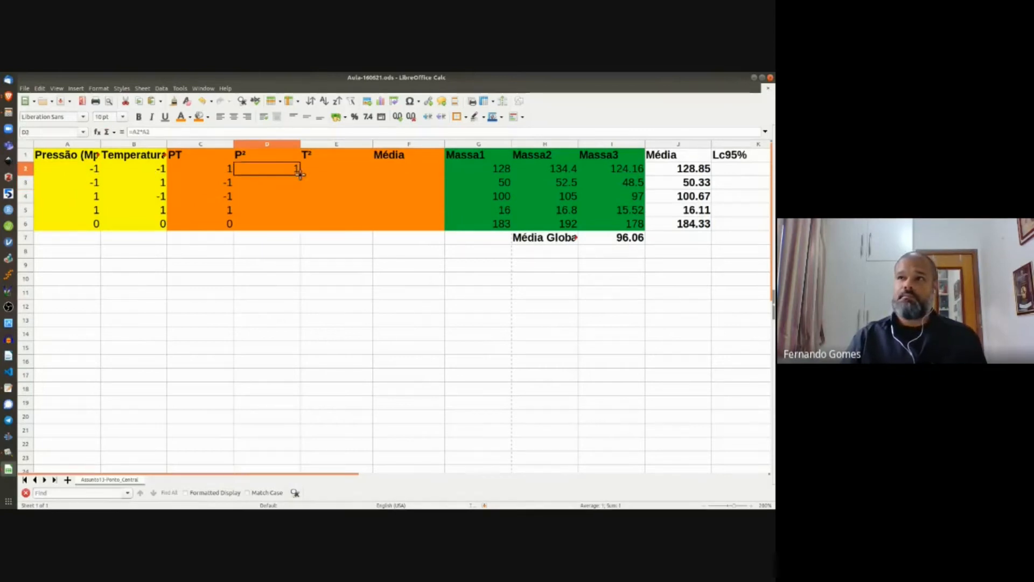
drag(299, 174, 296, 226)
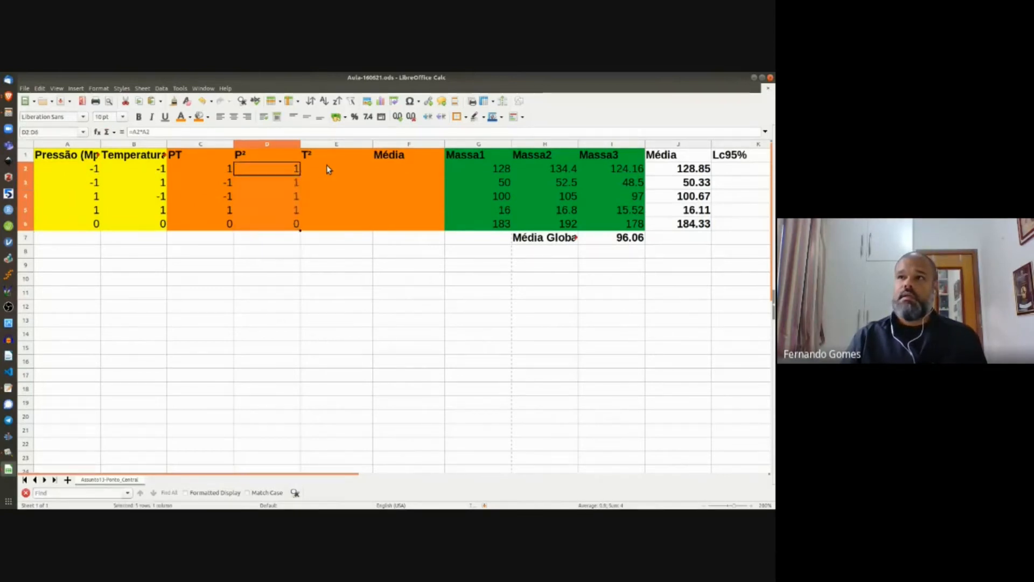
Step: Enter the T² formula =B2*B2 in E2 and fill it down to row 6
click(327, 167)
text(=)
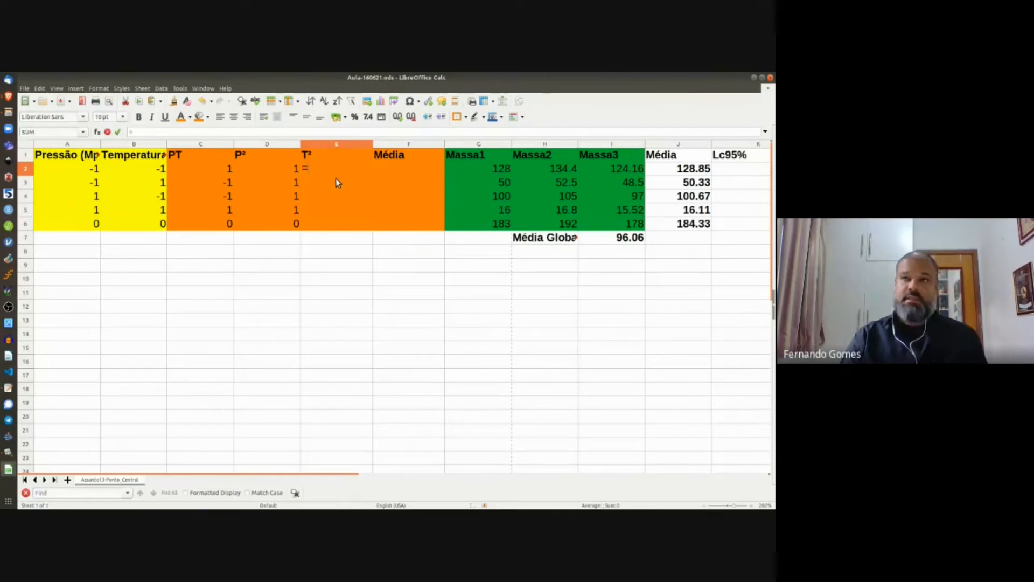
click(159, 170)
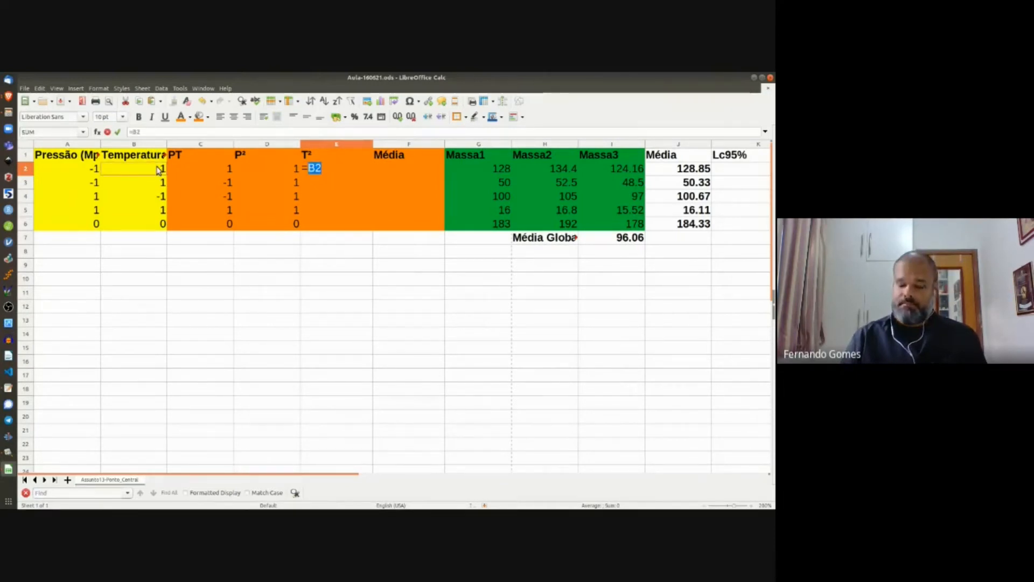
text(*)
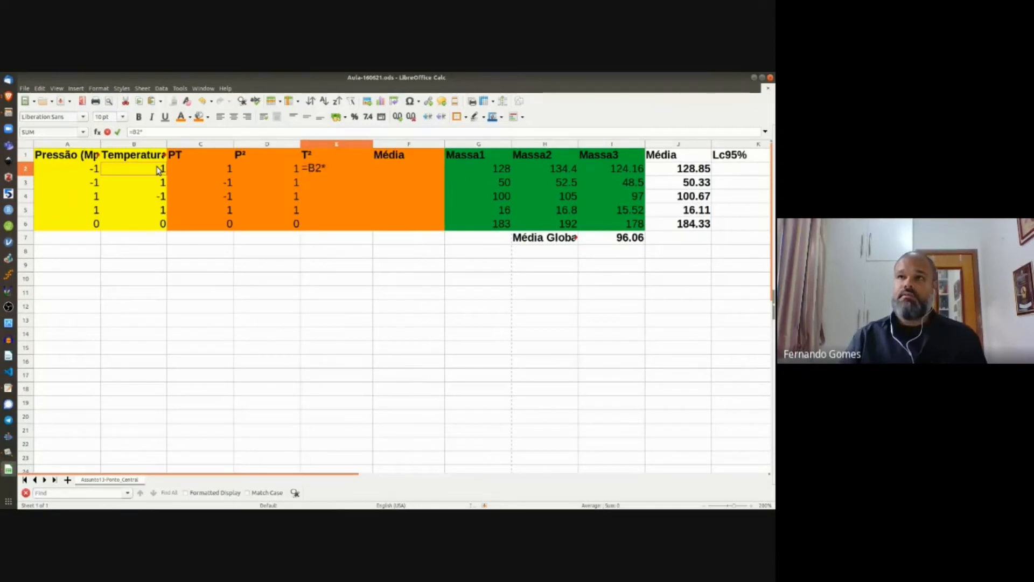
click(159, 170)
key(Return)
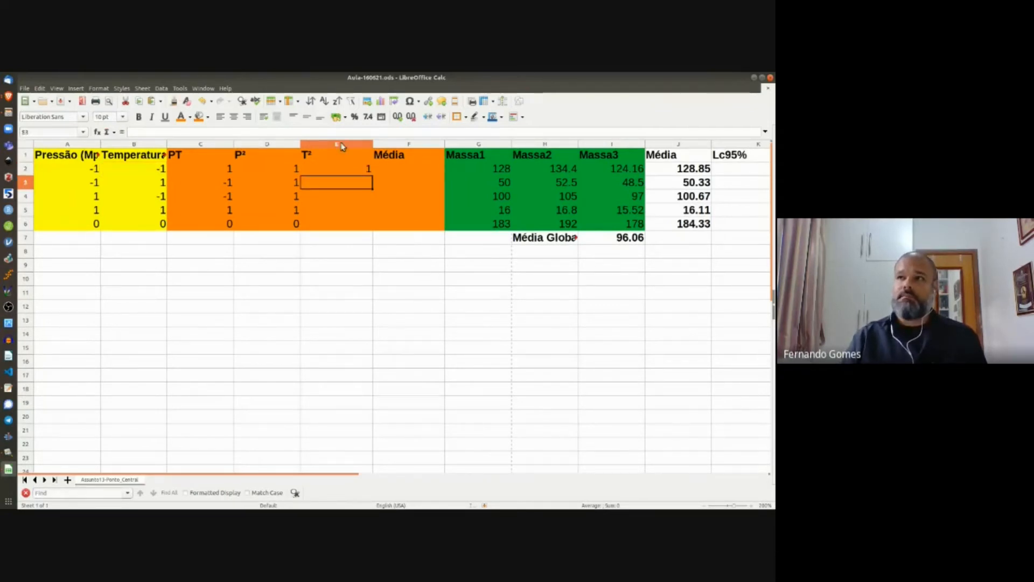
click(366, 170)
drag(371, 175, 368, 229)
Step: Fill the Média cells F2:F6 with 1
click(396, 168)
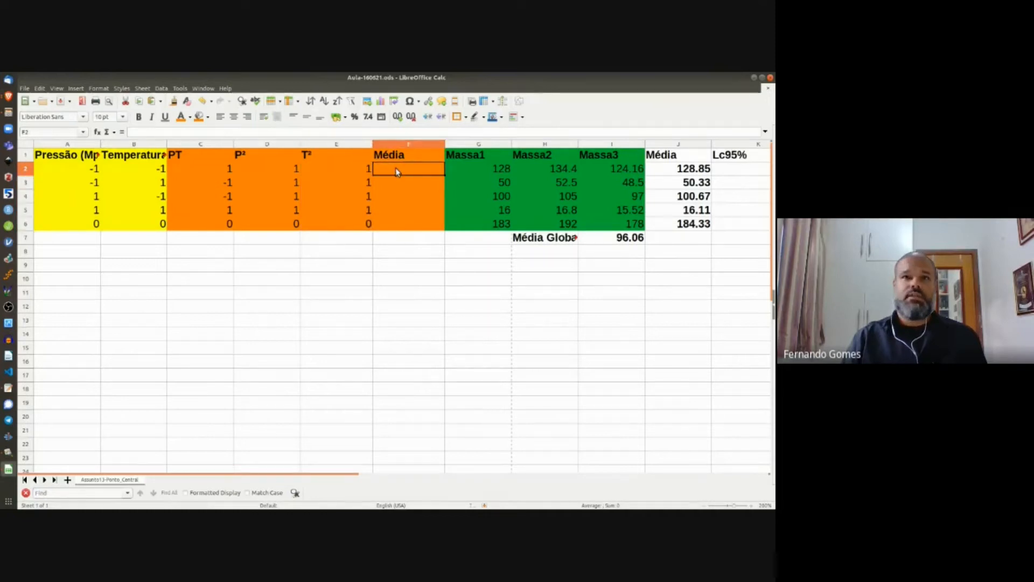
text(1)
key(Return)
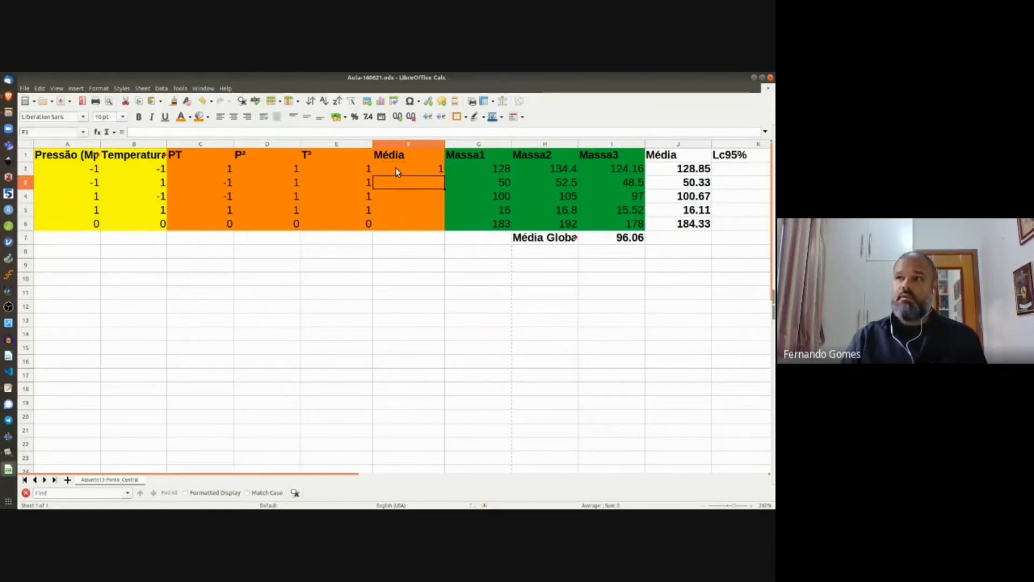
text(1)
key(Return)
text(1)
key(Return)
text(1)
key(Return)
text(1)
key(Return)
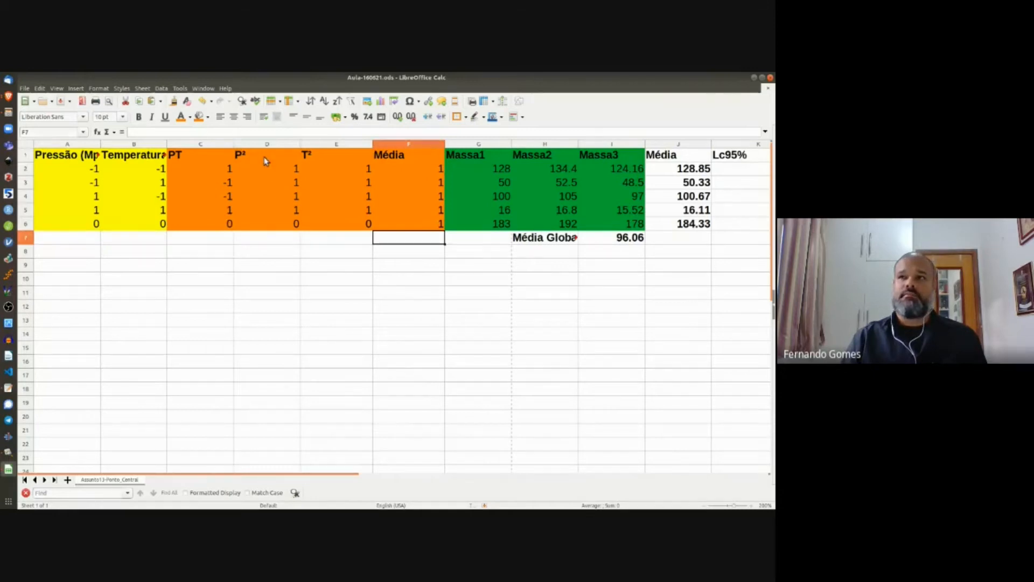
drag(267, 156, 368, 230)
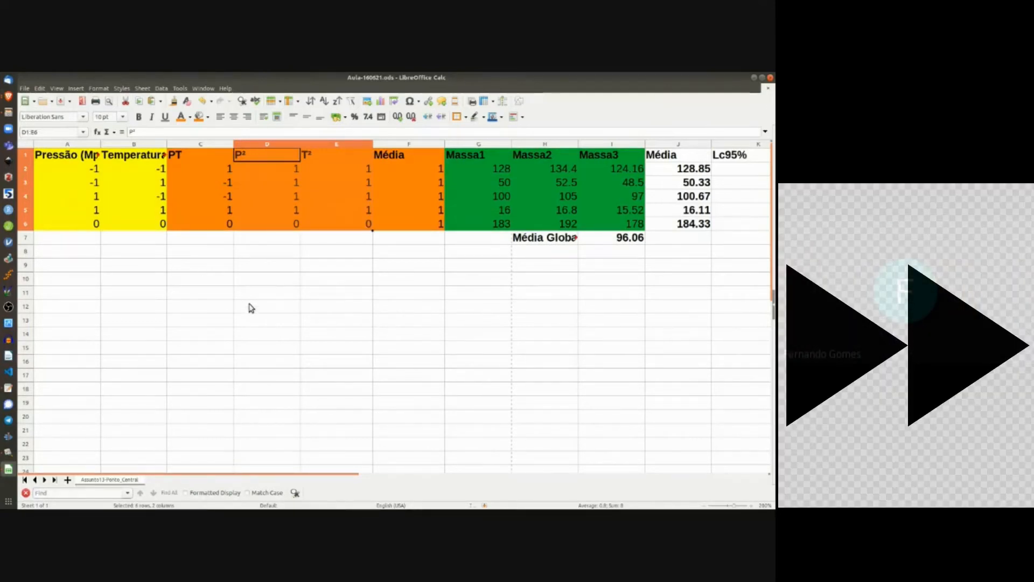
Step: Shorten the Pressão and Temperatura header texts in A1 and B1
double_click(89, 155)
key(BackSpace)
key(BackSpace)
key(BackSpace)
key(BackSpace)
key(BackSpace)
key(BackSpace)
key(Return)
double_click(153, 156)
key(BackSpace)
key(BackSpace)
key(BackSpace)
key(BackSpace)
key(BackSpace)
key(BackSpace)
key(BackSpace)
key(BackSpace)
key(BackSpace)
key(BackSpace)
key(period)
key(Return)
Step: Centre the contents of table A1:I6 and save the spreadsheet
drag(67, 155, 611, 223)
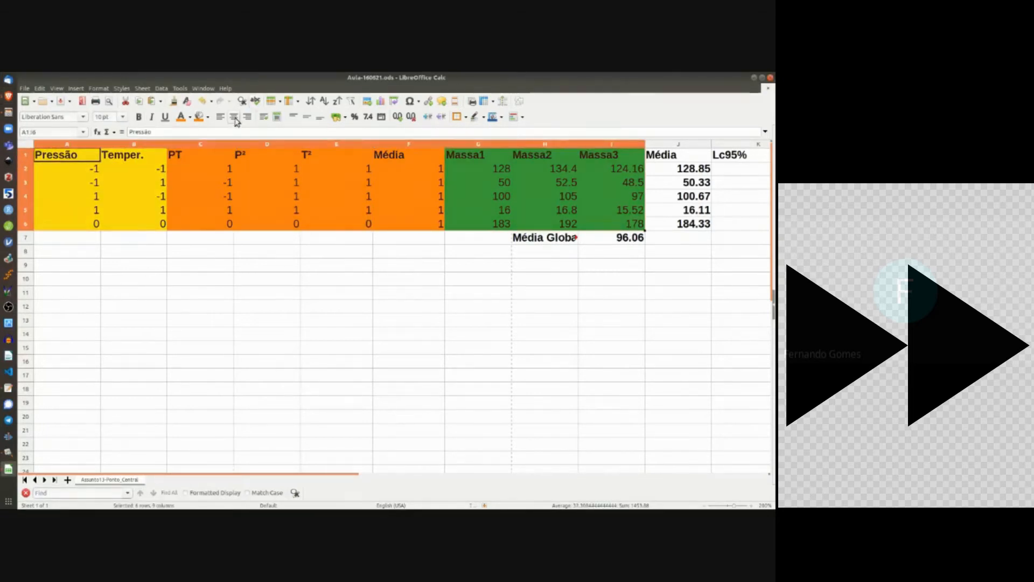
click(233, 117)
click(336, 223)
click(59, 102)
Step: Rename the headers to P and T in A1:B1 and M1, M2, M3 in G1:I1
click(69, 153)
text(P)
key(Right)
text(T)
key(Return)
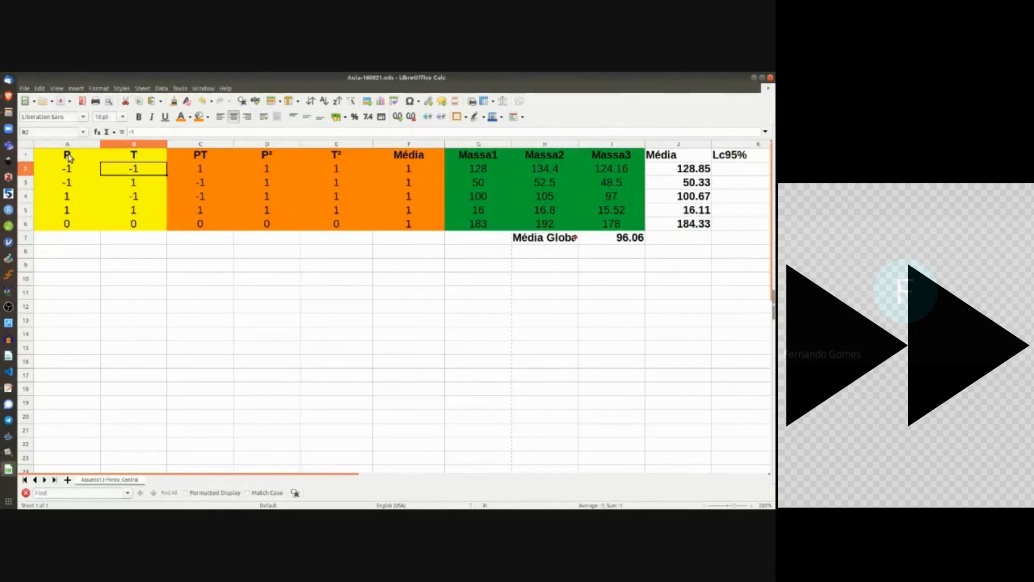
click(479, 155)
text(M1	M2	M3)
click(586, 349)
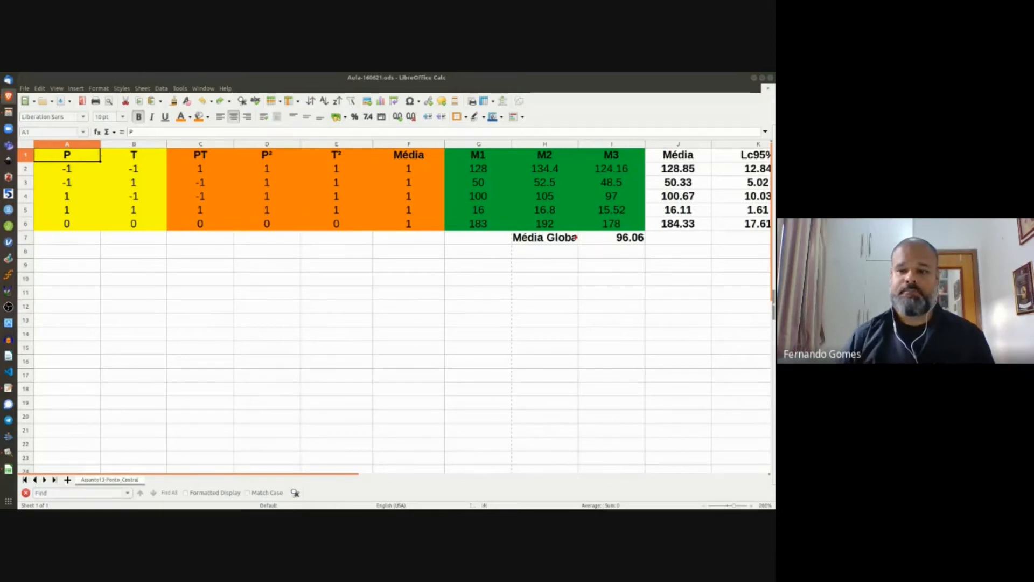
shift+click(65, 229)
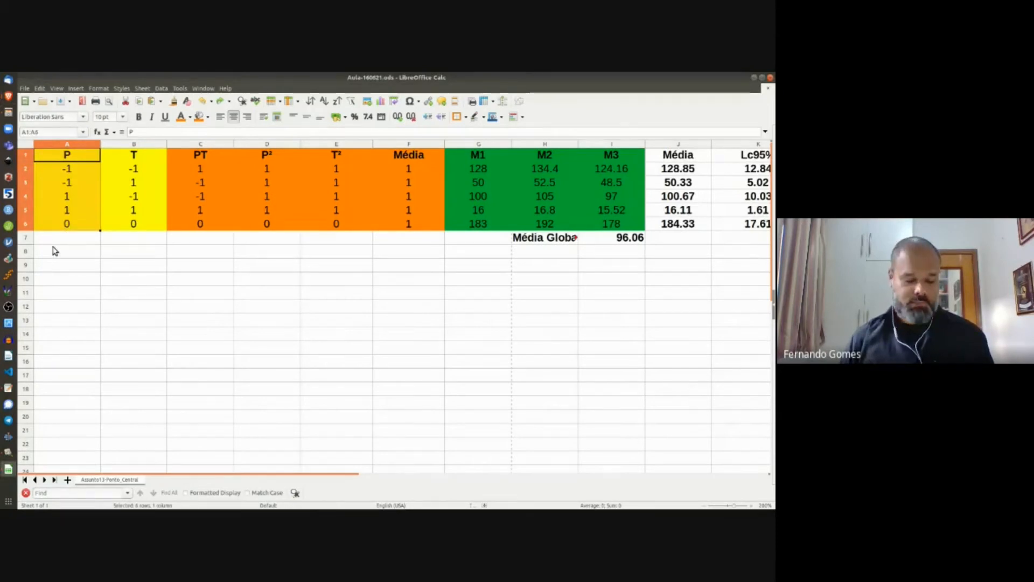
Step: Paste Special the P column into A11 with formats, transposed into a row
key(ctrl+c)
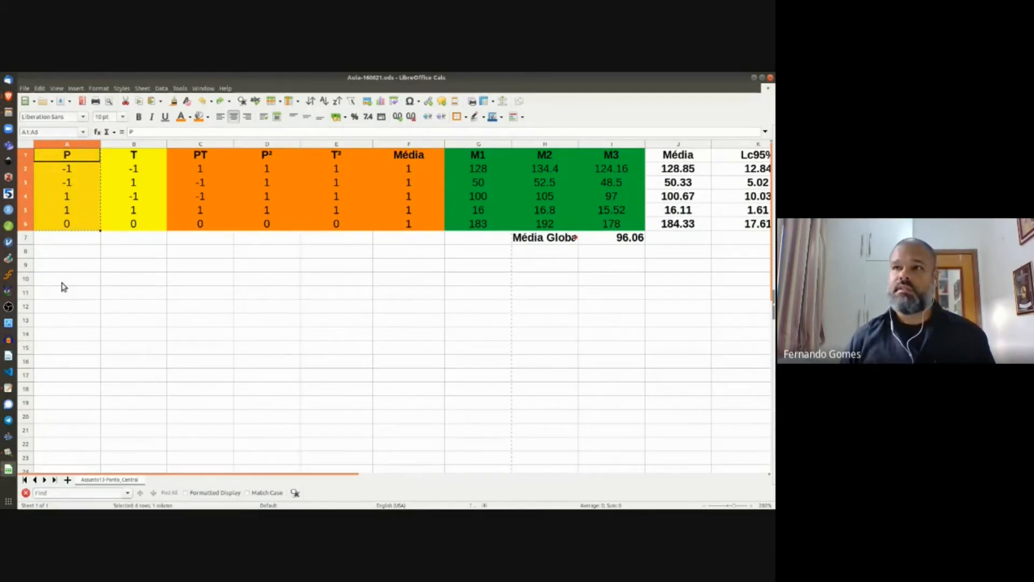
click(63, 282)
click(70, 291)
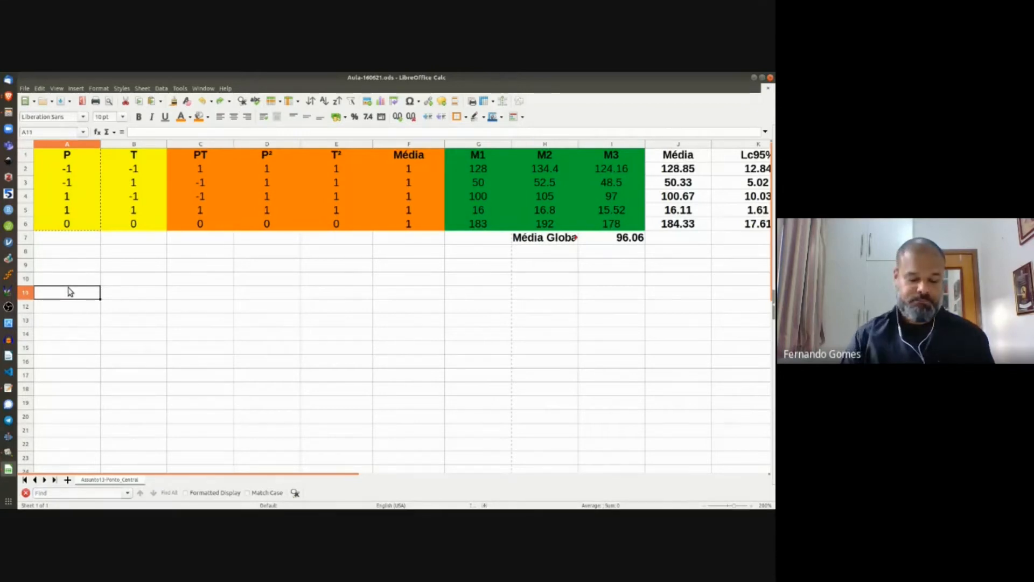
key(ctrl+shift+v)
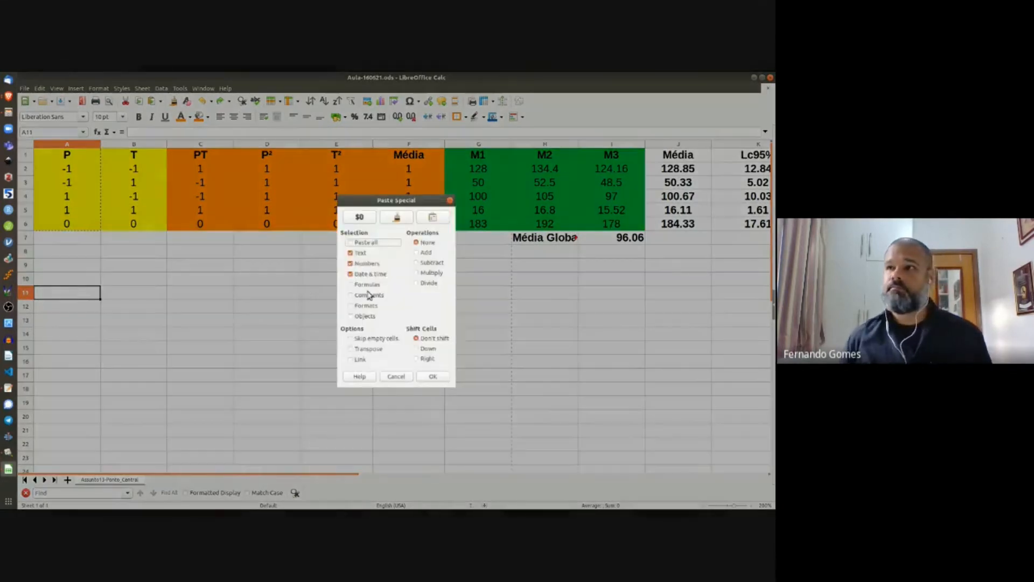
click(362, 305)
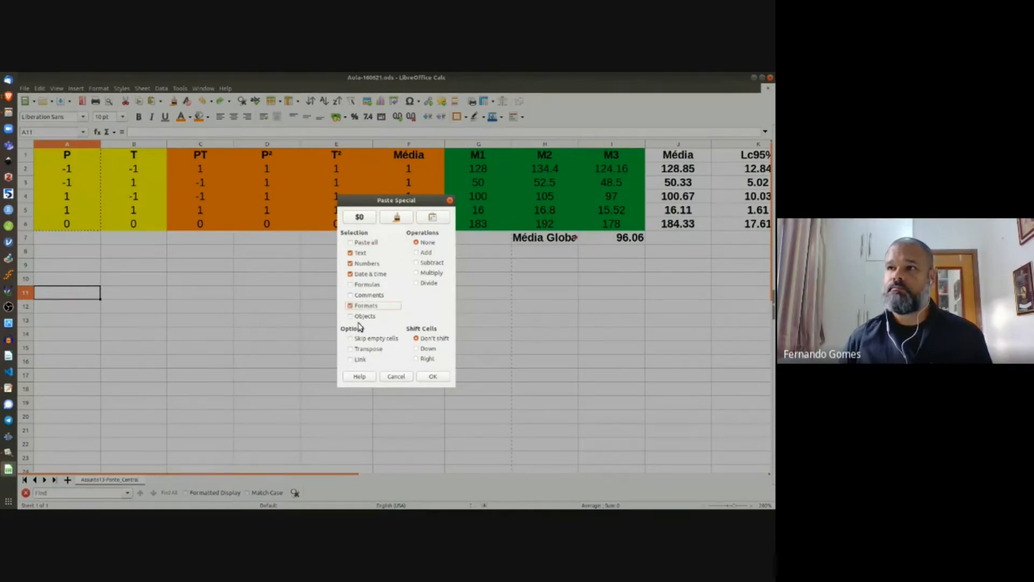
click(372, 349)
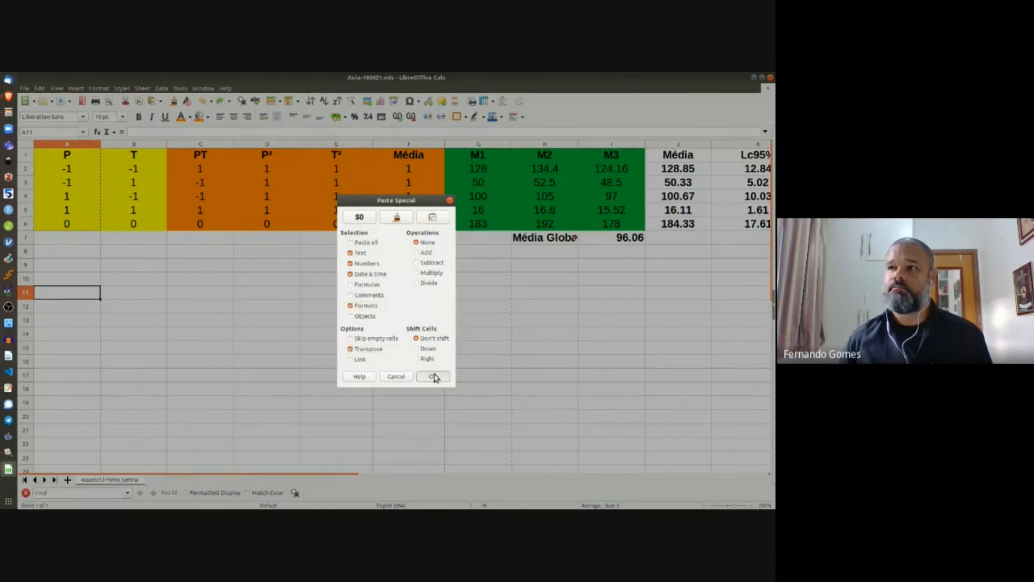
click(433, 377)
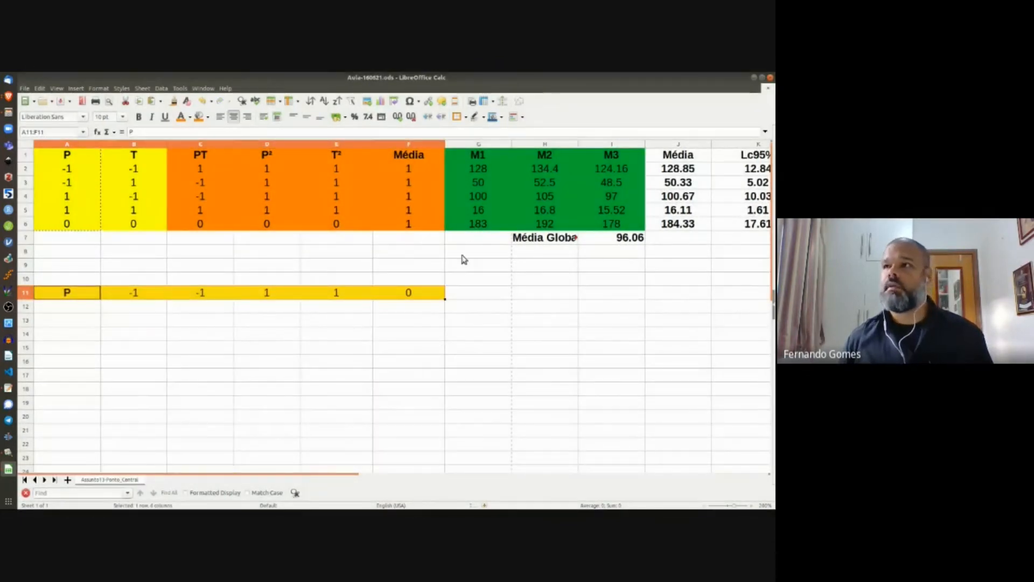
Step: Copy the M1–M3 block G1:I6 and paste it at G11
click(481, 156)
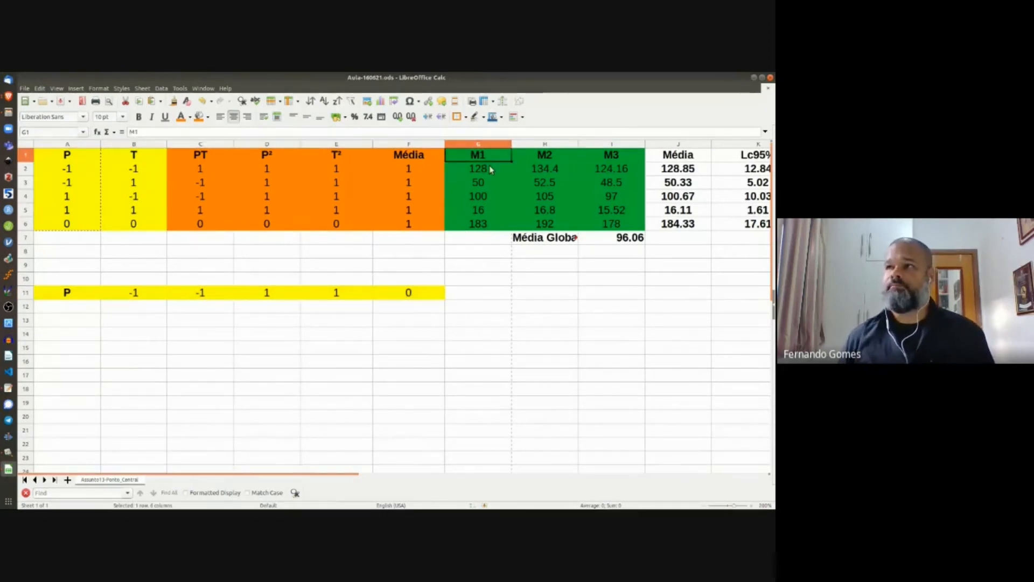
shift+click(602, 230)
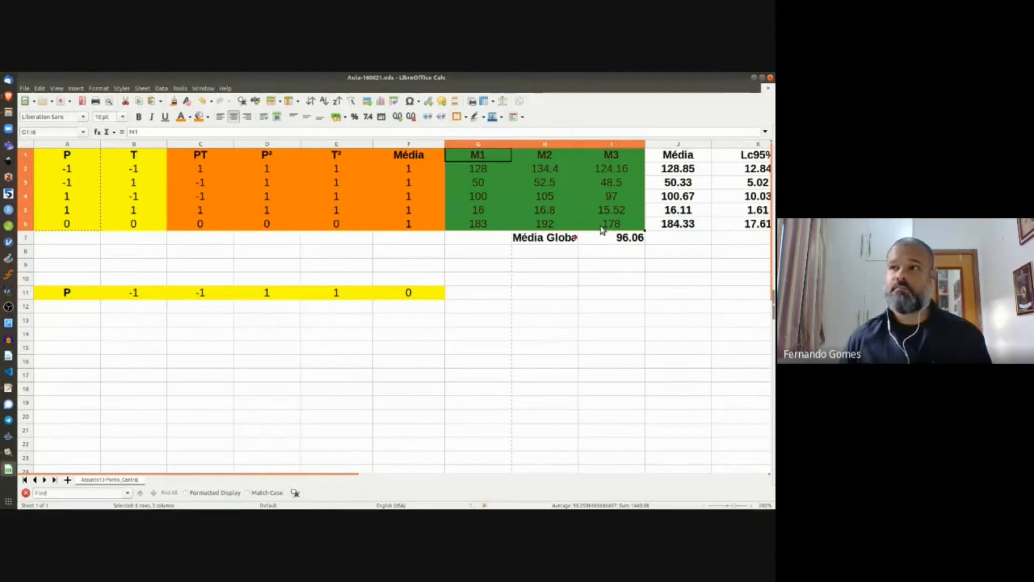
key(ctrl+c)
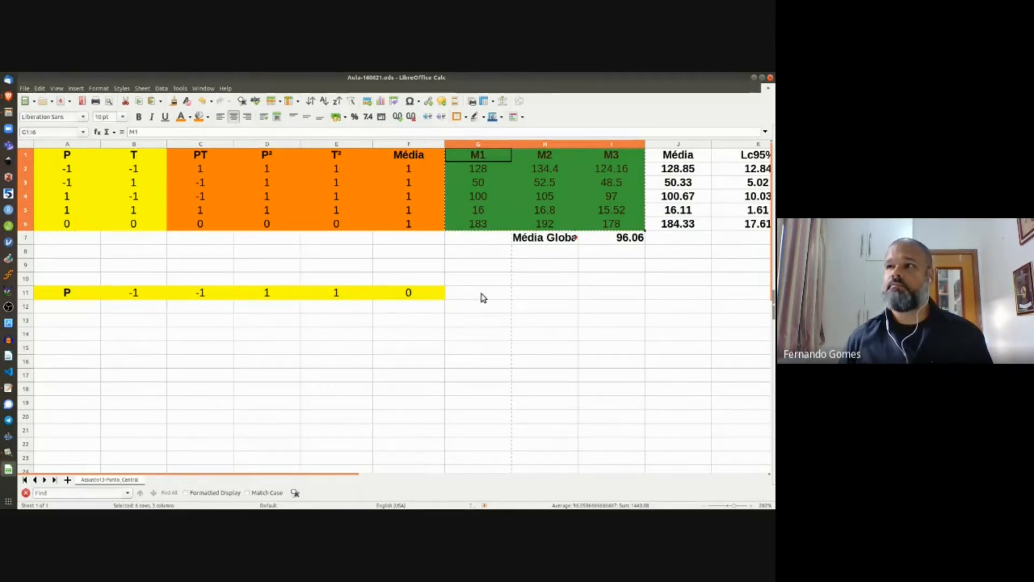
click(483, 297)
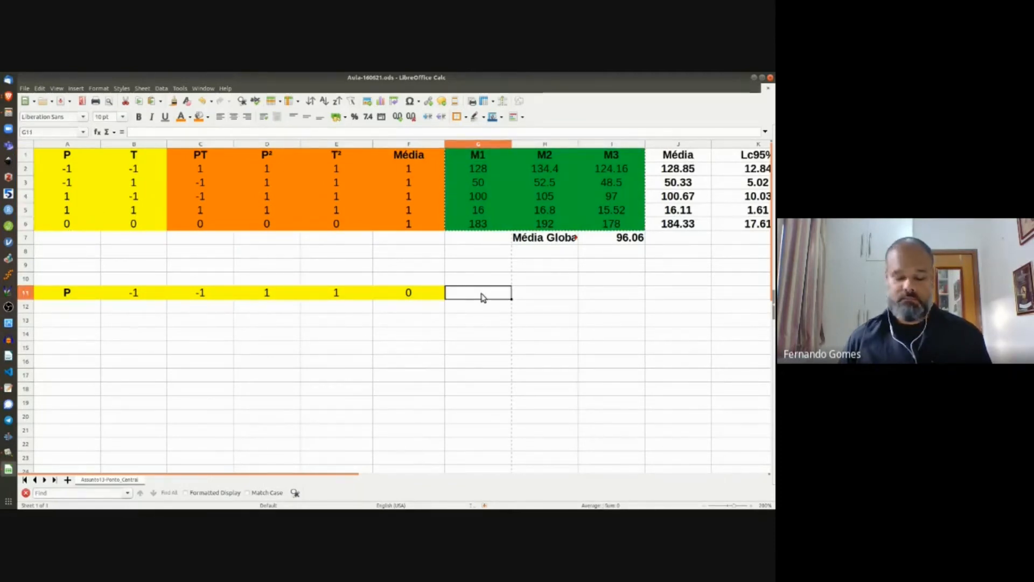
key(ctrl+v)
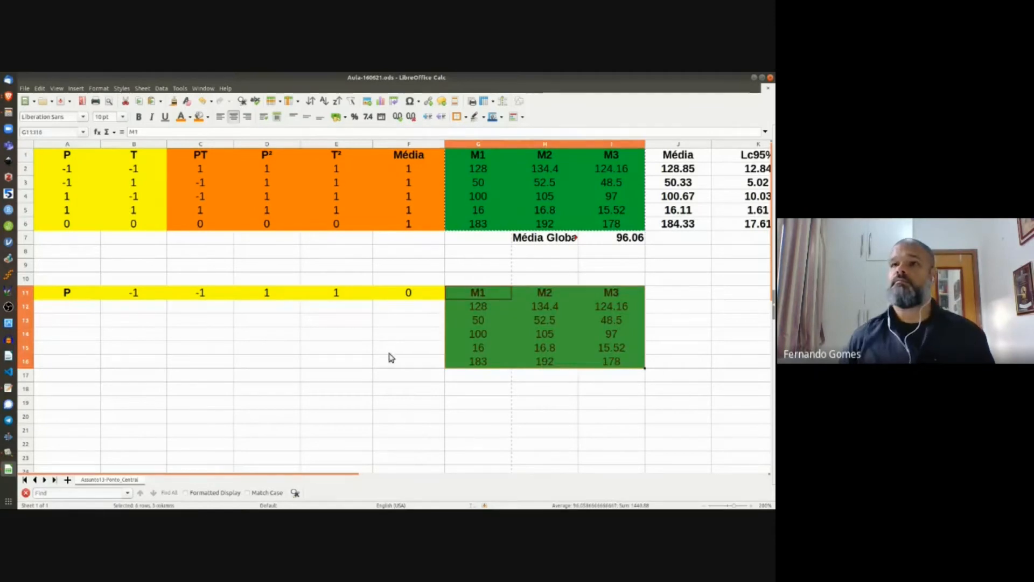
click(68, 312)
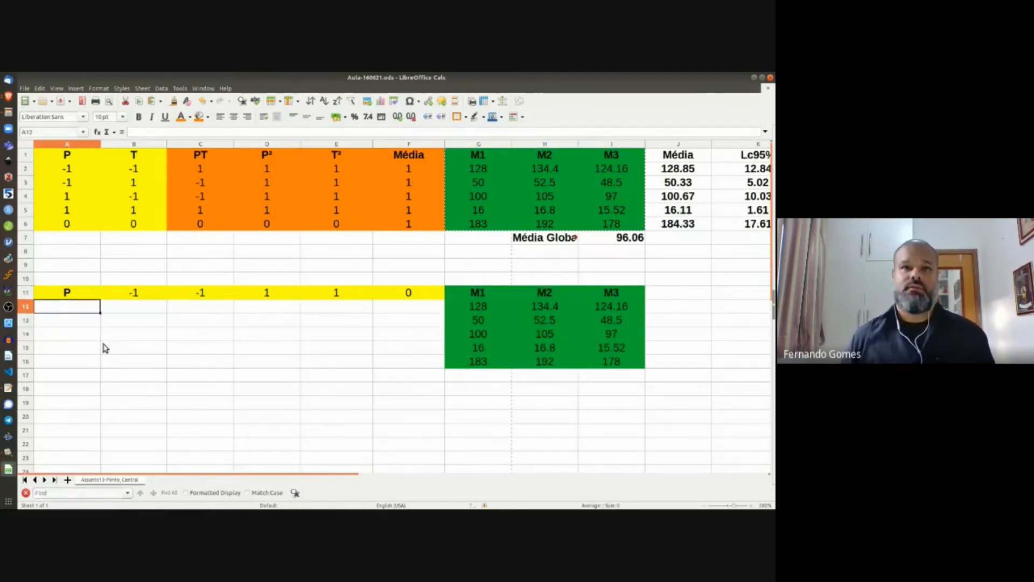
Step: Label cell A12 'Efeito P1'
text(Ef)
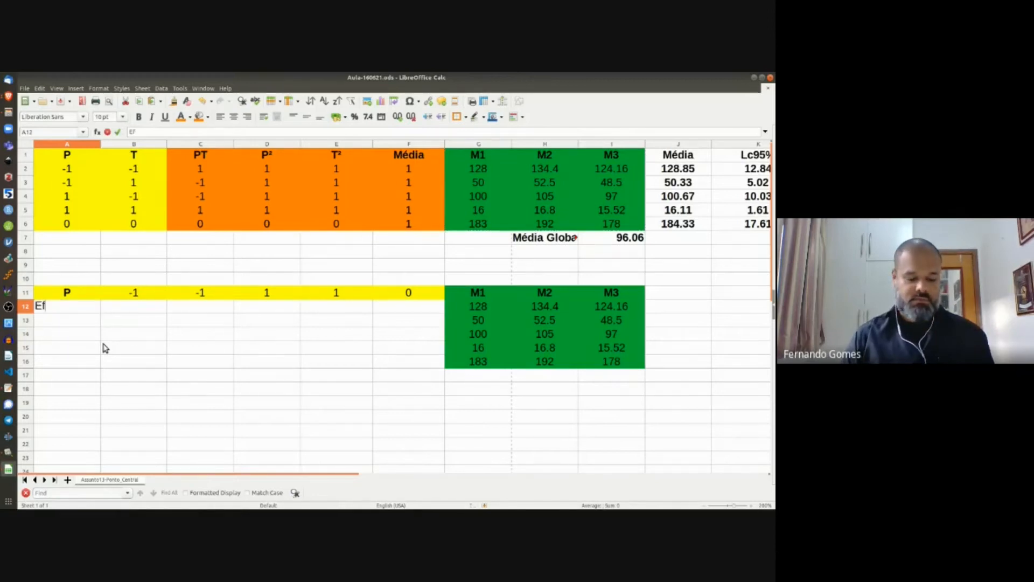
text(eito)
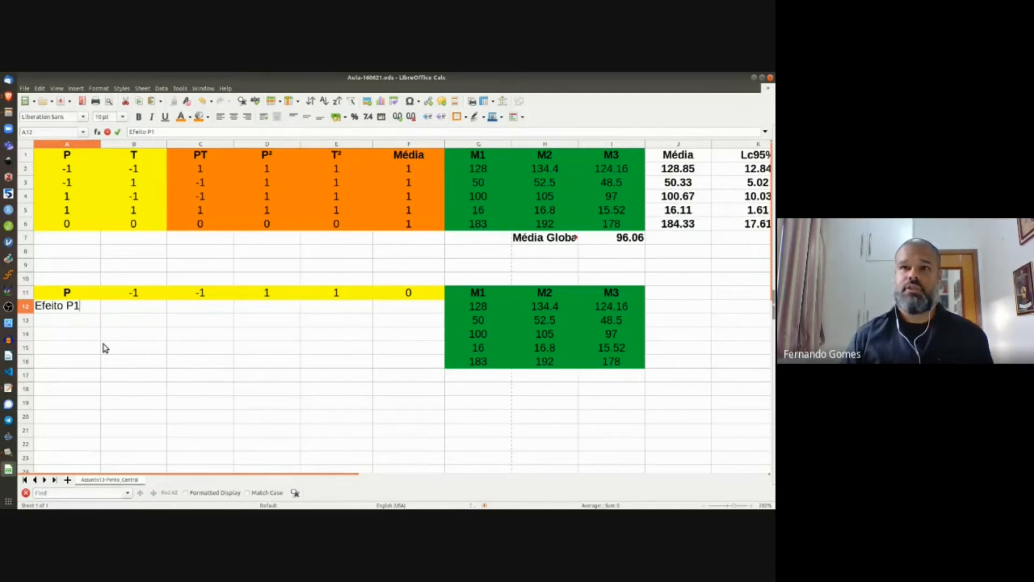
text( P1)
key(Return)
key(Up)
key(Right)
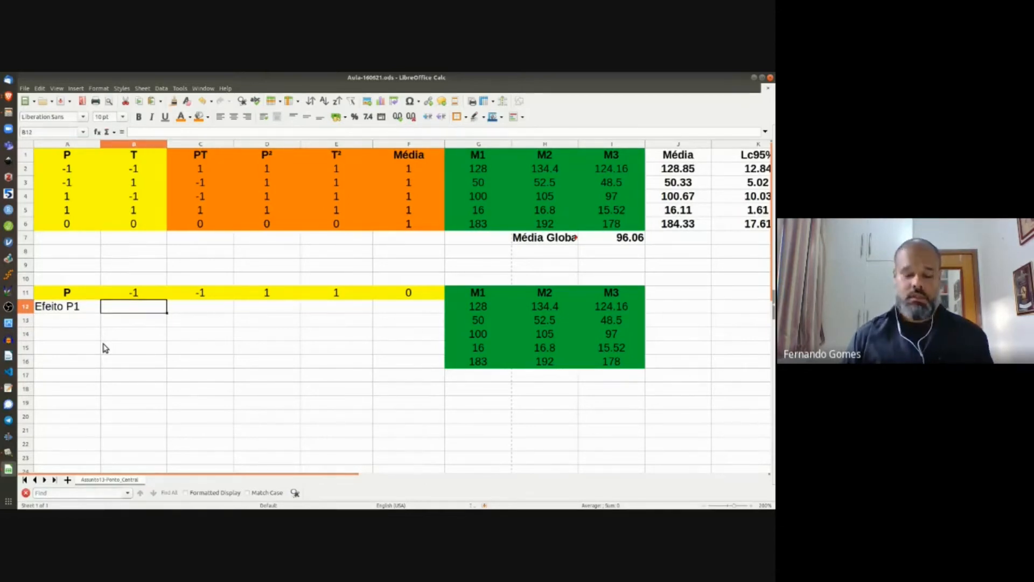
Step: Enter =B11*G12+C11*G13+D11*G14+E11*G15+F11*G16 in B12, giving -62
text(=)
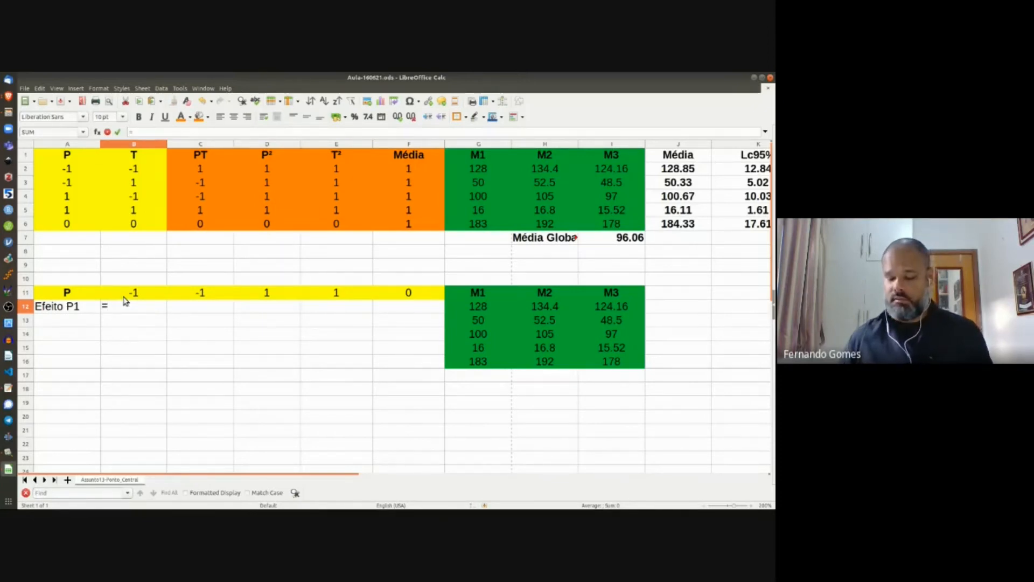
click(123, 297)
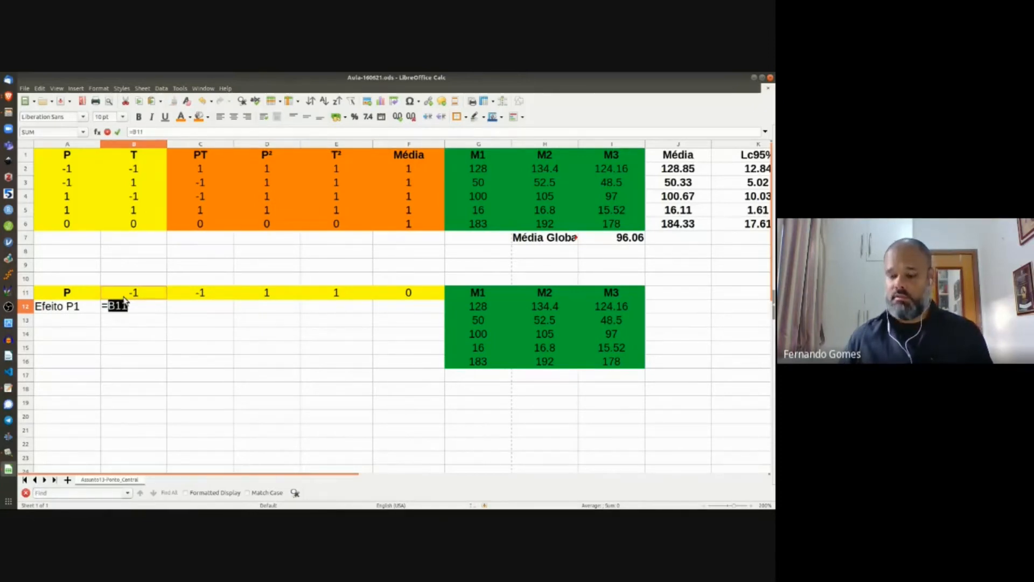
text(*)
click(487, 309)
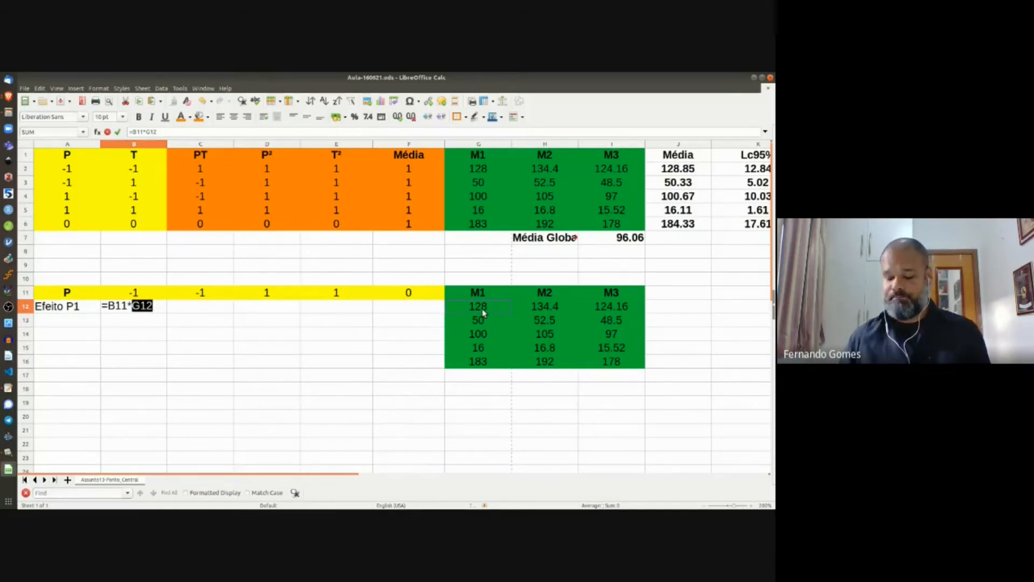
text(+)
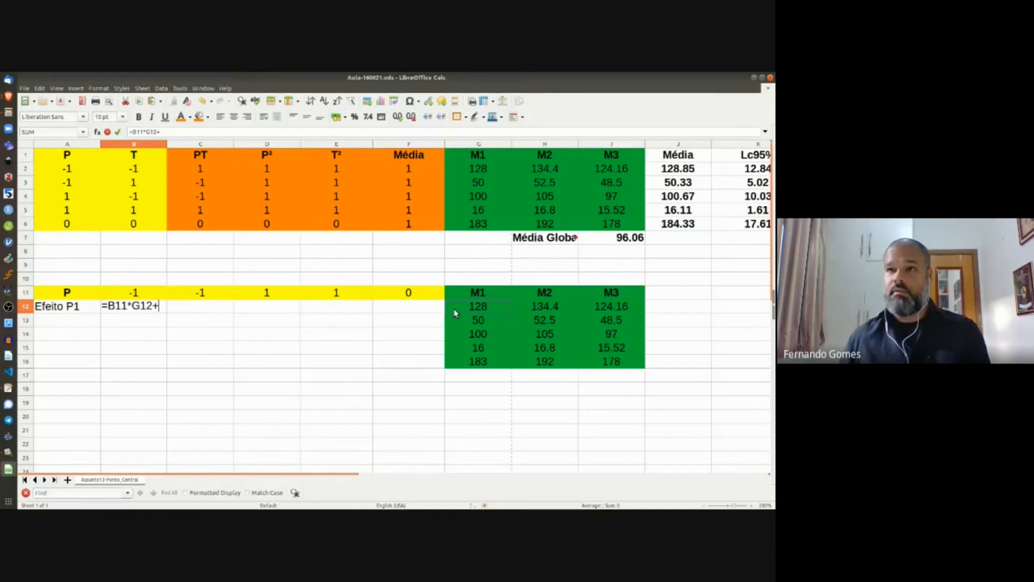
click(205, 294)
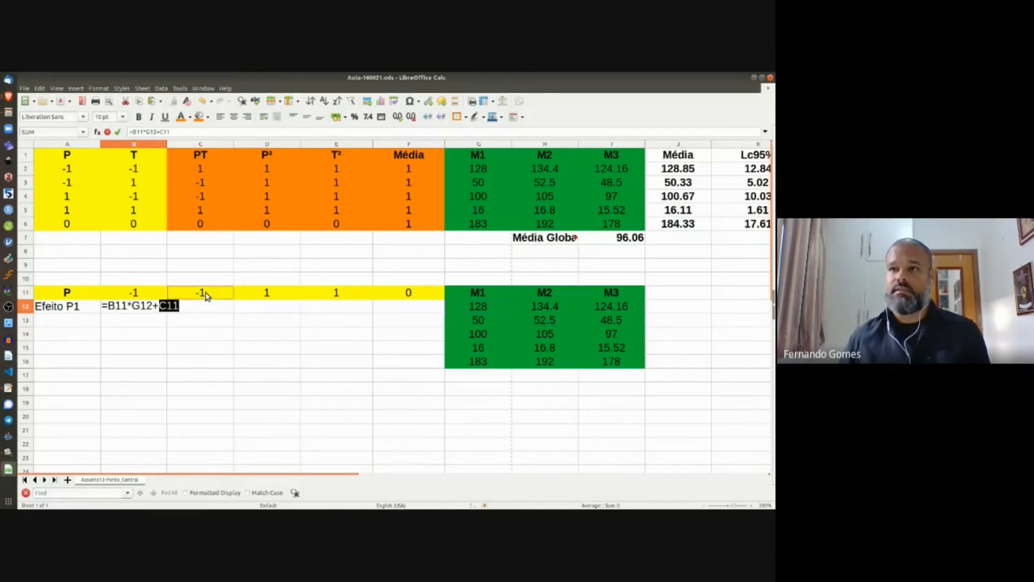
text(*)
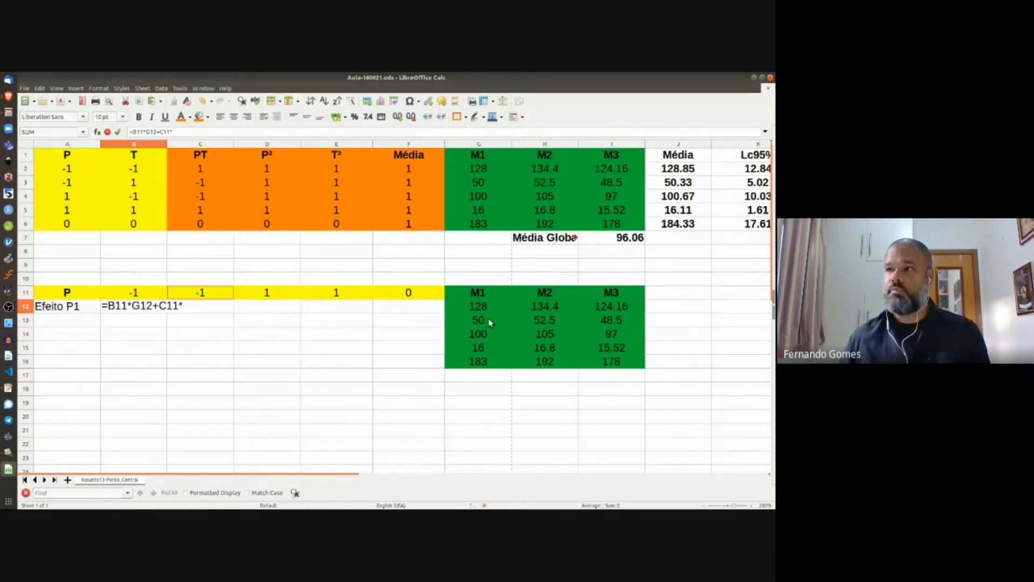
click(490, 322)
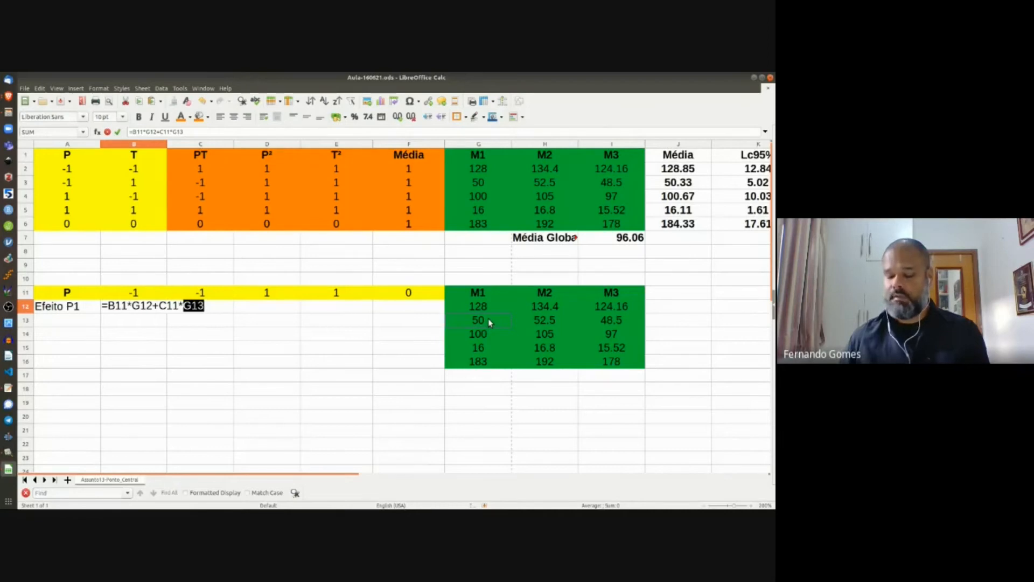
text(+)
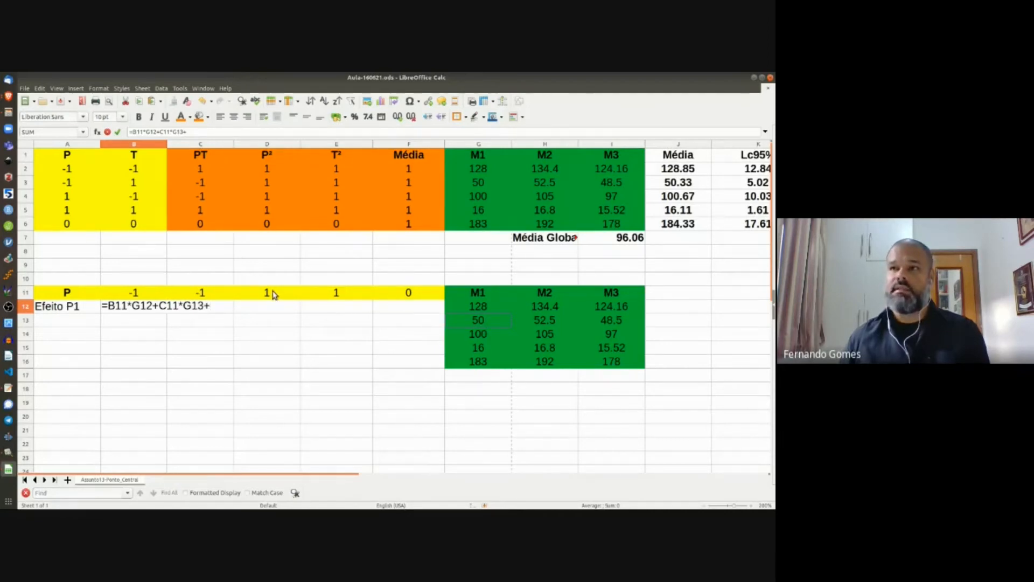
click(272, 293)
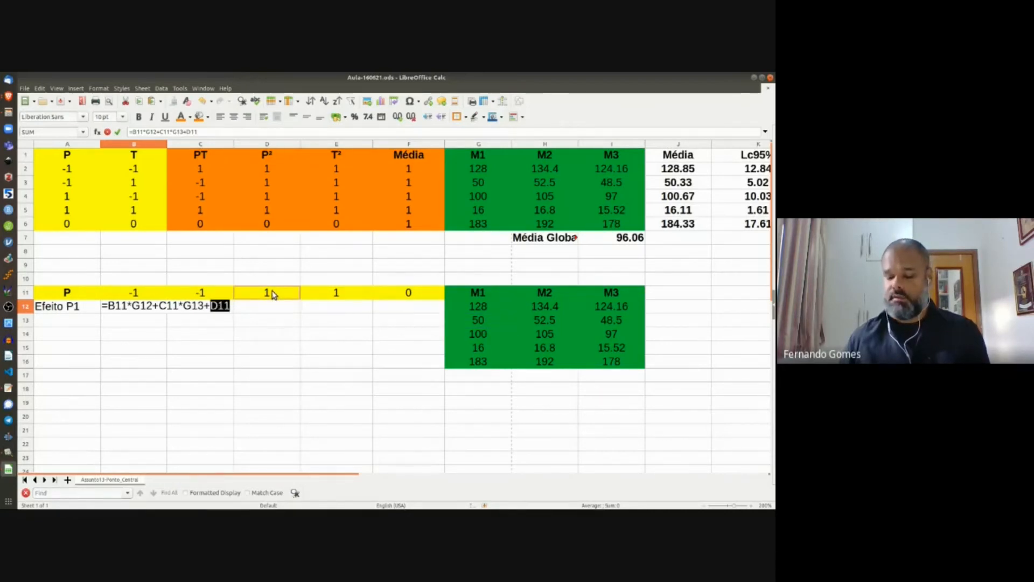
text(*)
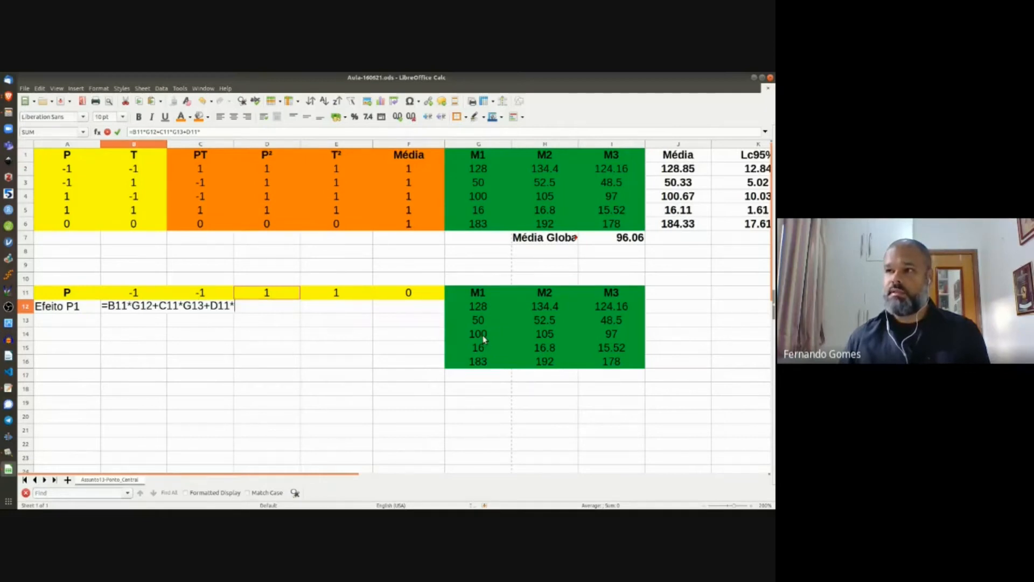
click(484, 339)
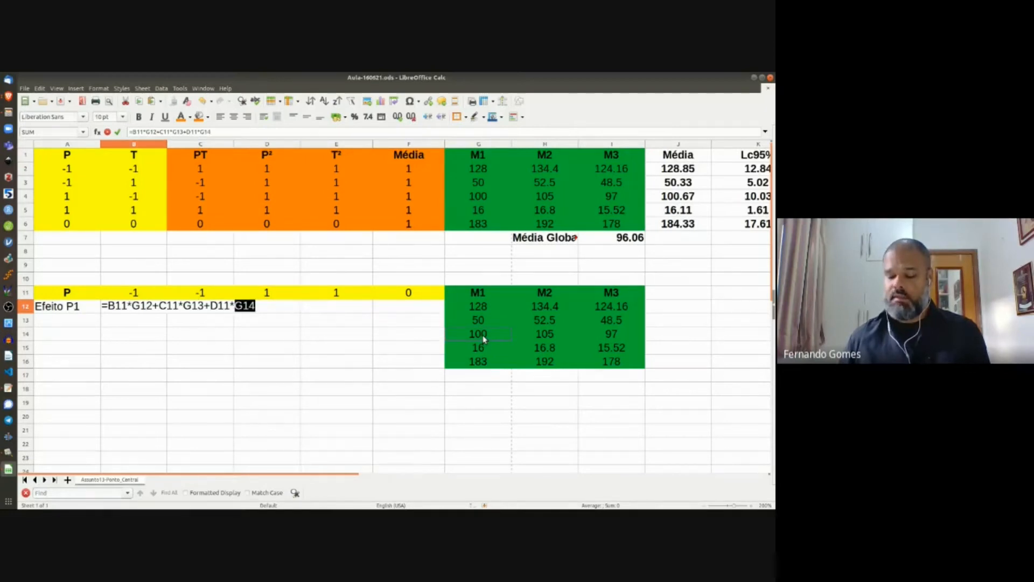
text(+)
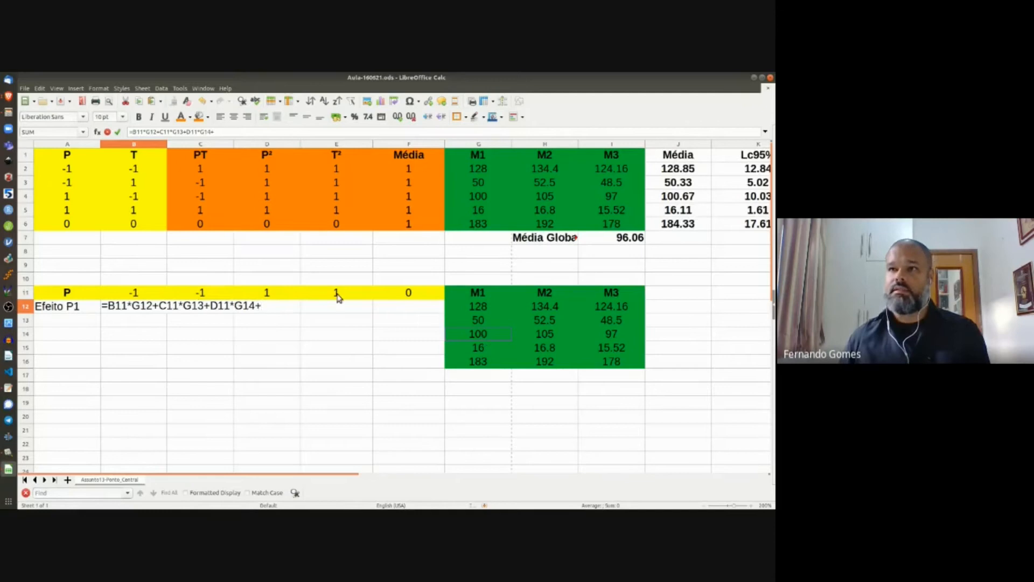
click(336, 297)
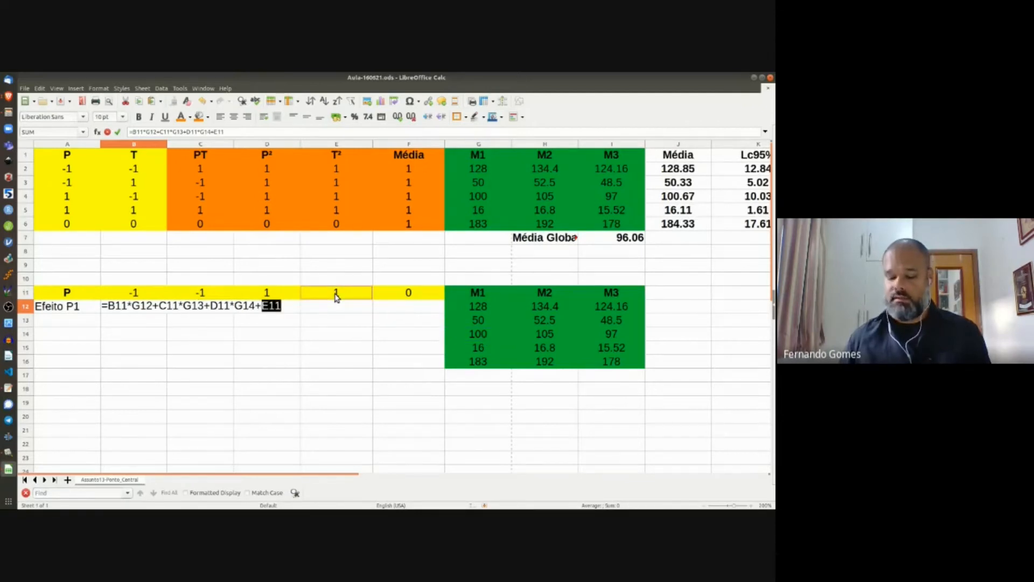
text(*)
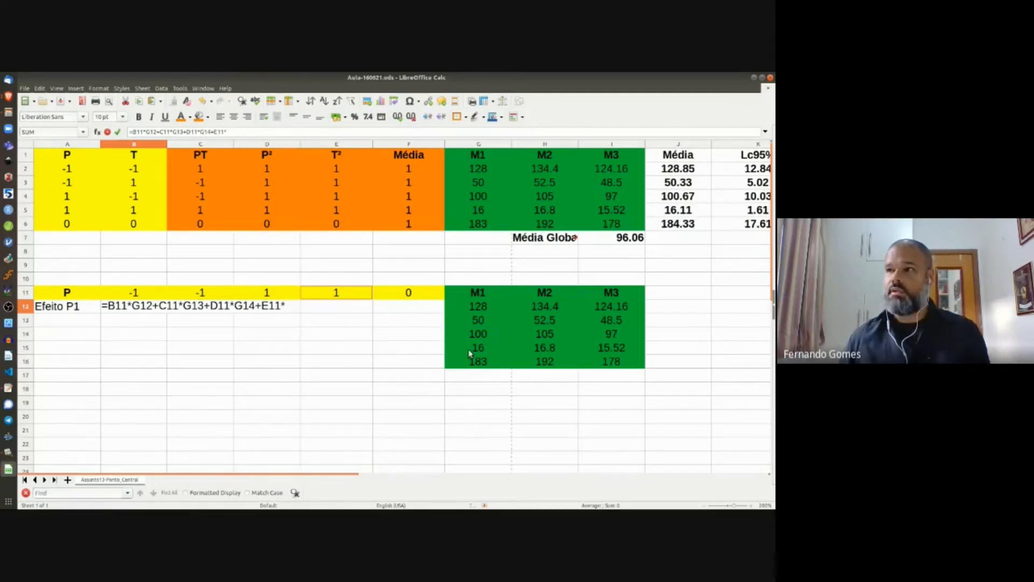
click(470, 353)
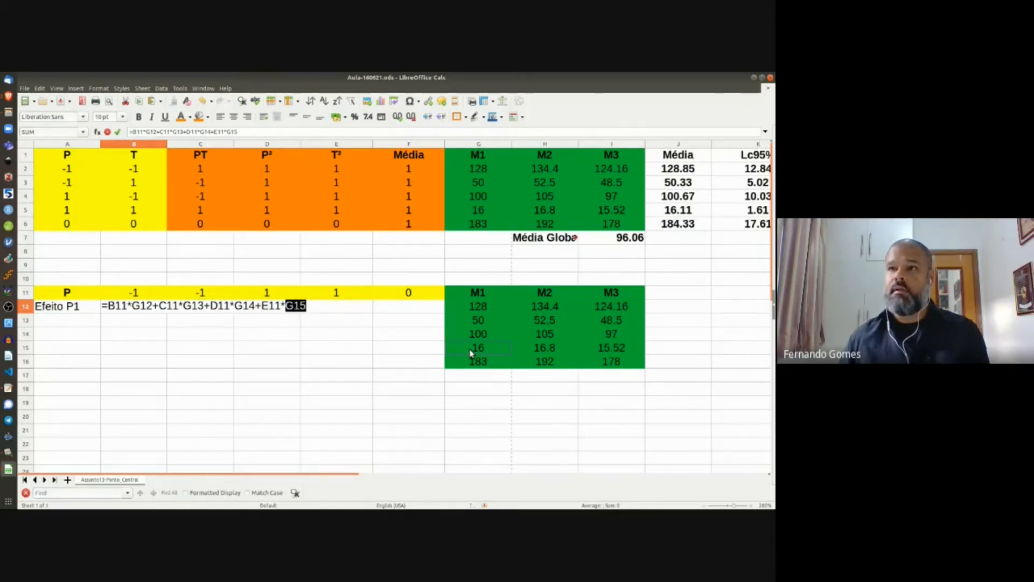
text(+)
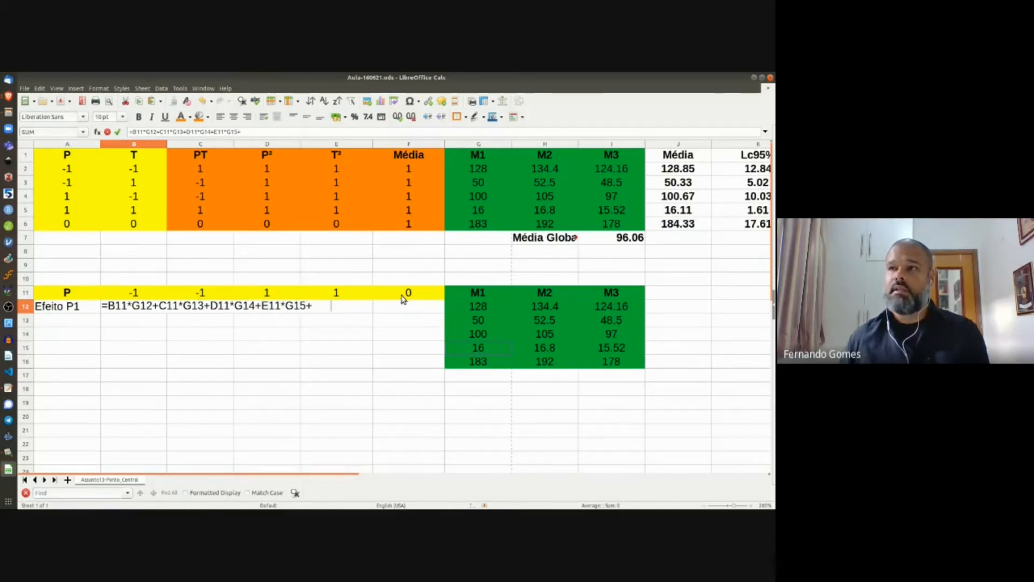
click(402, 299)
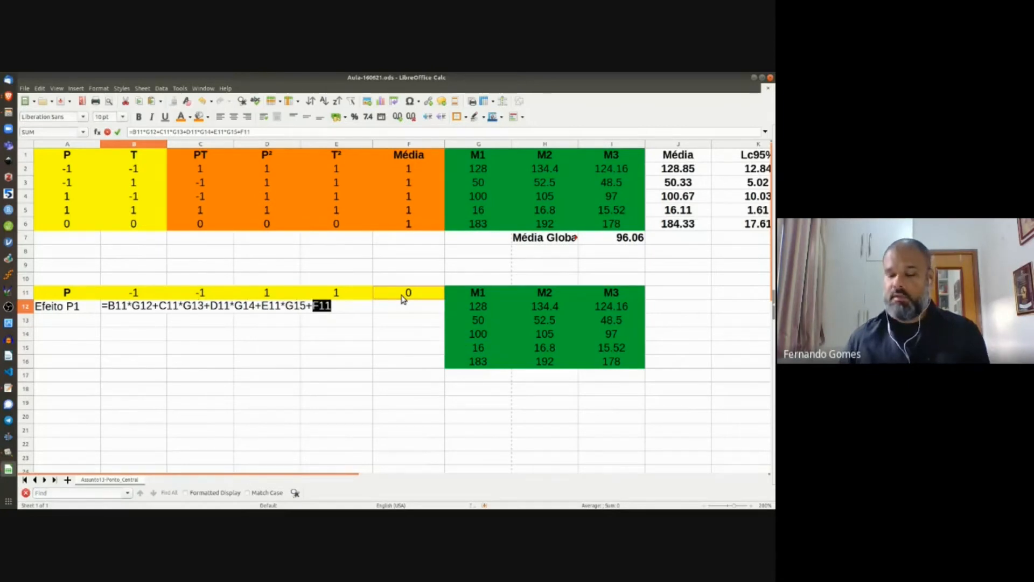
text(*)
click(479, 361)
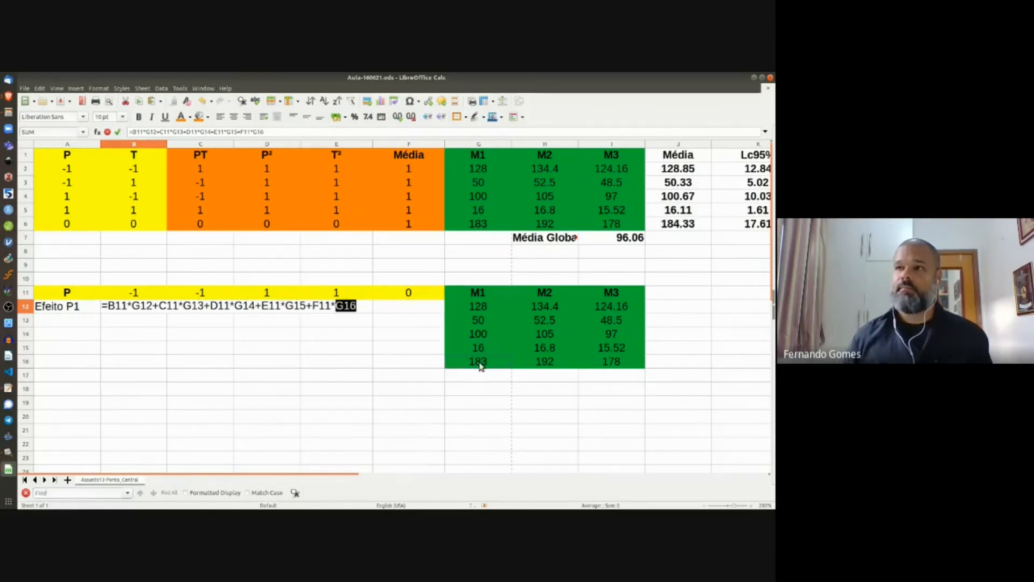
key(Return)
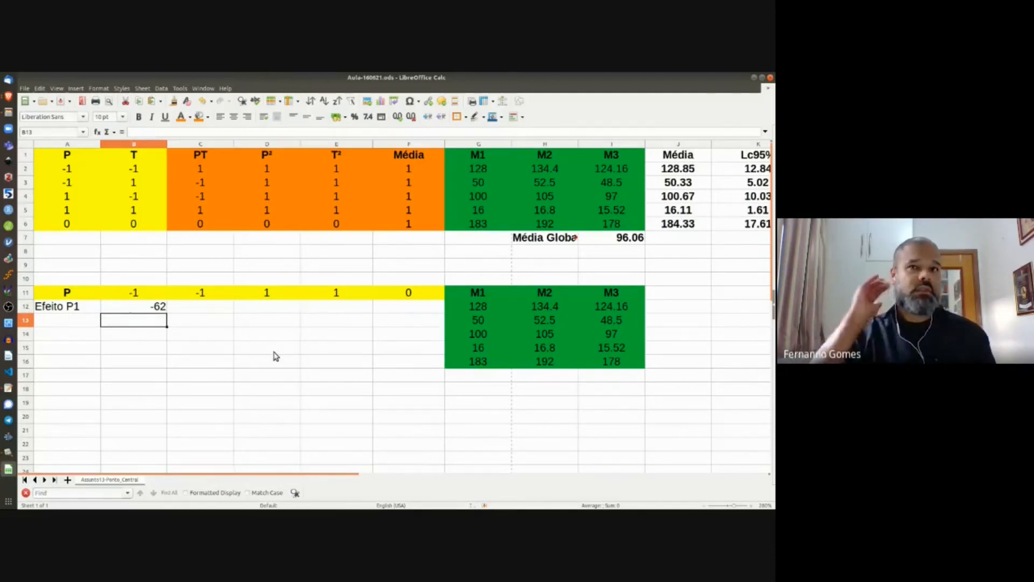
Step: Extend the label down to create Efeito P2 and Efeito P3 in A13:A14
click(74, 308)
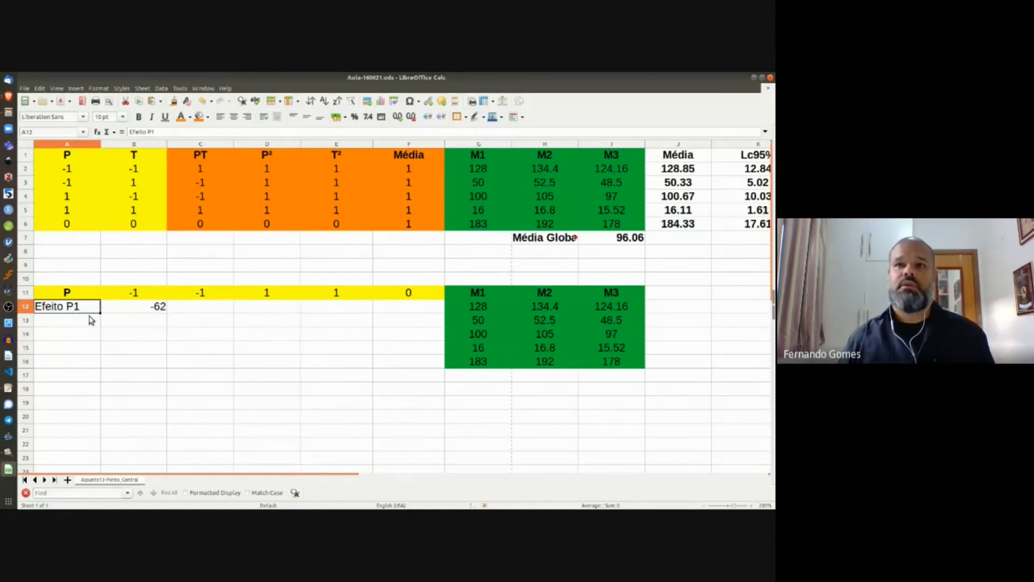
drag(99, 311, 99, 338)
click(79, 324)
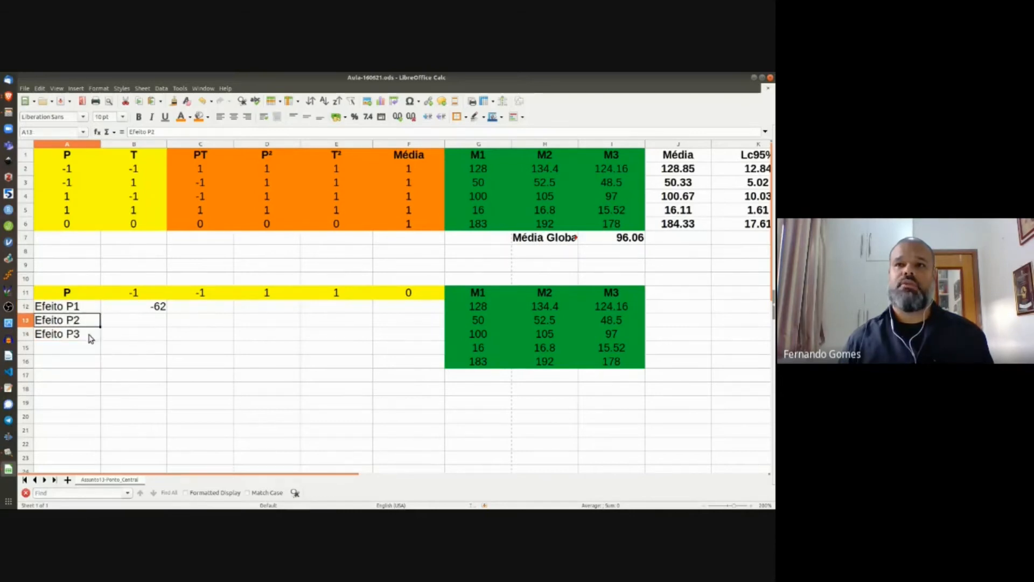
click(89, 334)
click(128, 323)
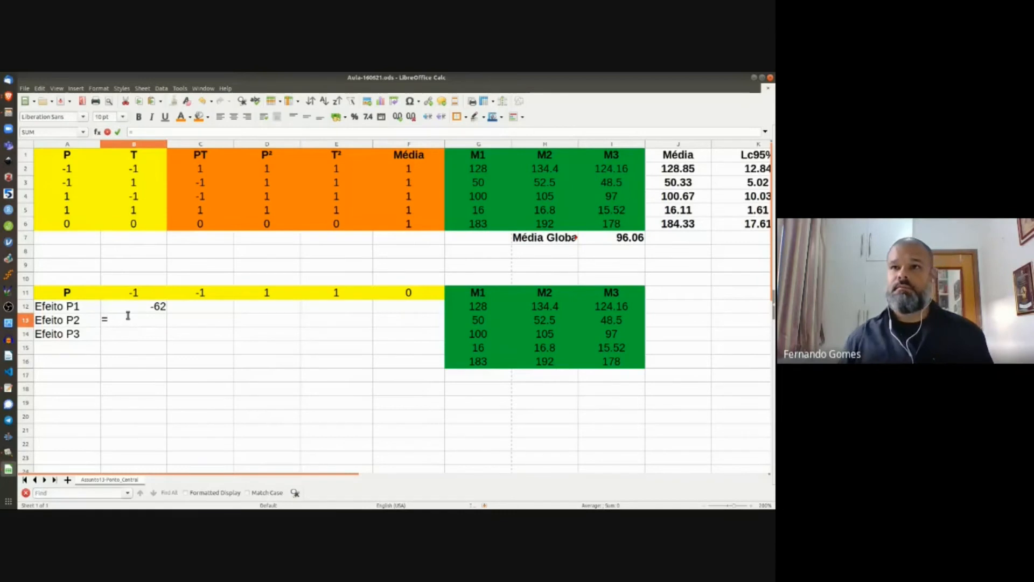
Step: Number B10:F10 from 1 to 5 and centre them
click(129, 285)
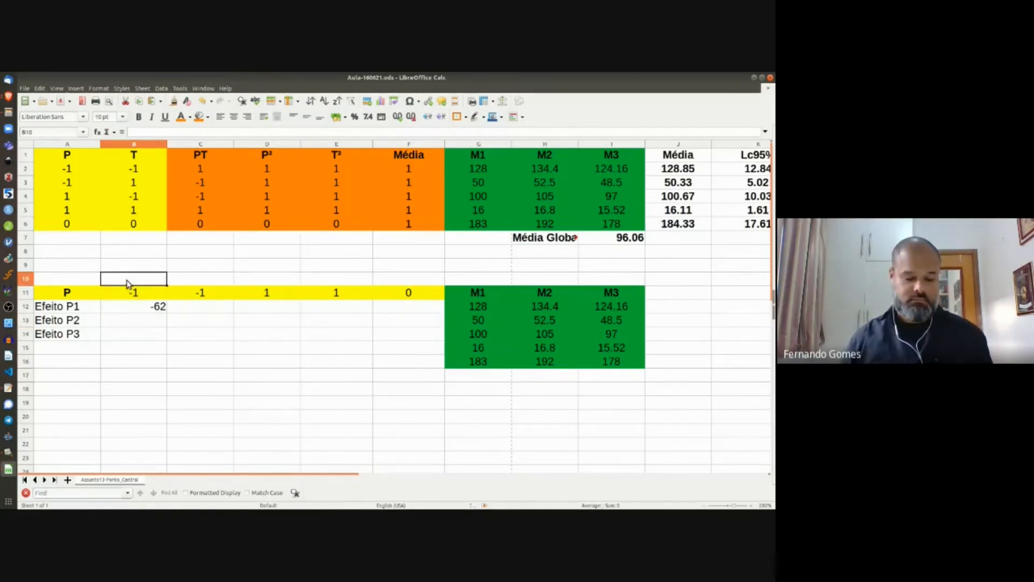
text(1)
key(Tab)
click(127, 284)
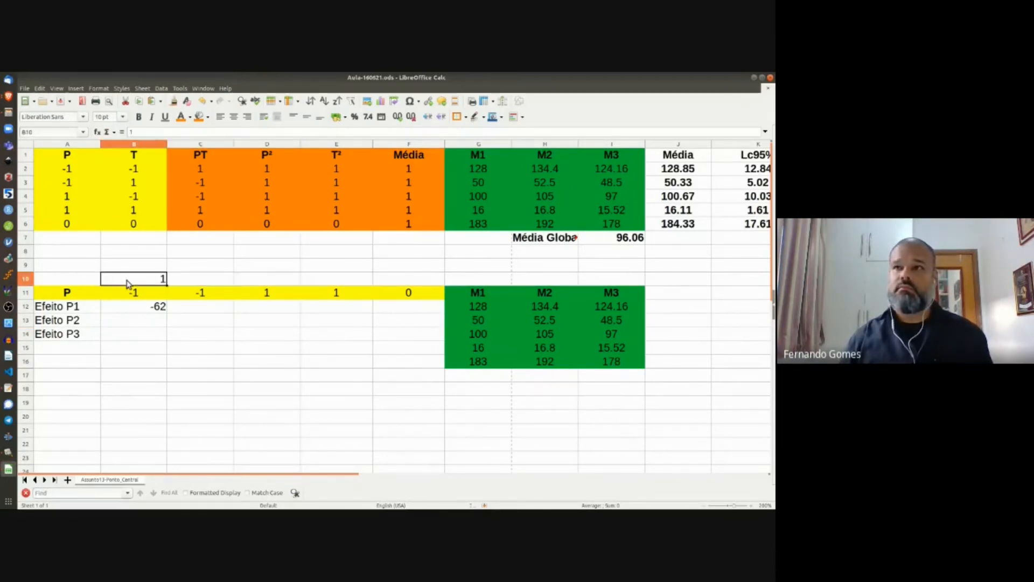
drag(168, 285, 417, 282)
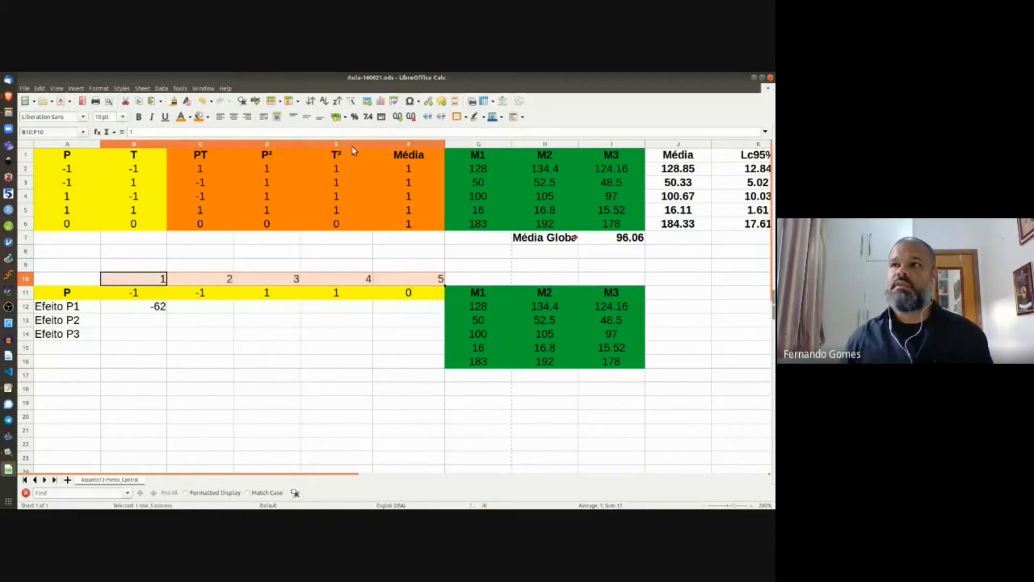
click(234, 116)
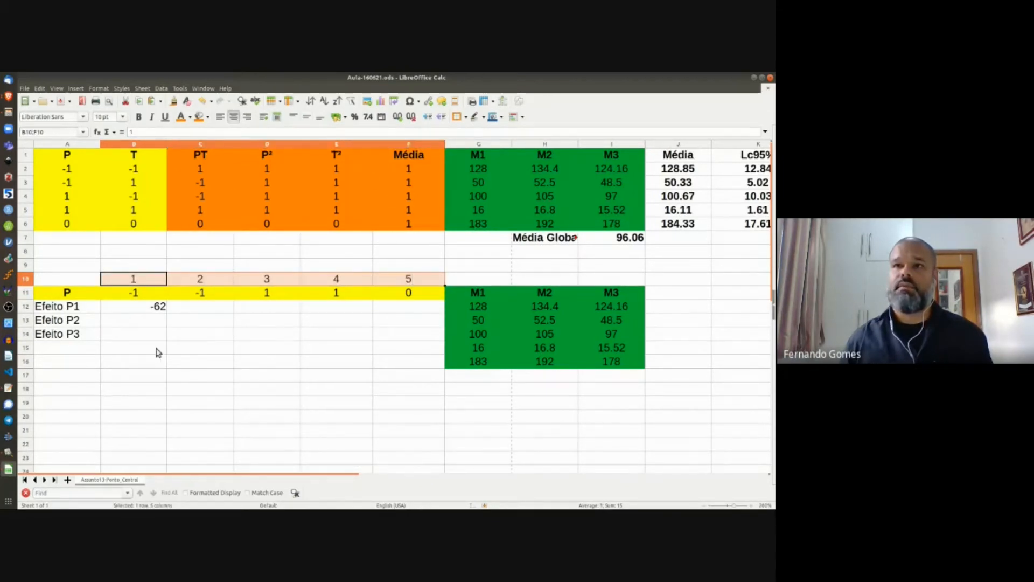
click(142, 319)
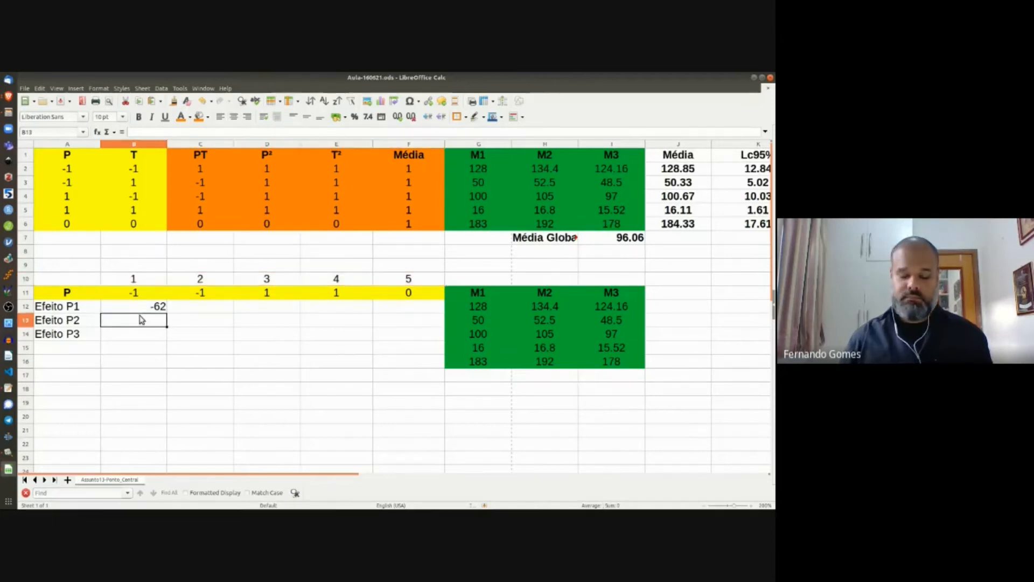
Step: Enter =B11*H12+C11*H13+D11*H14+E11*H15+F11*H16 in B13 to compute Efeito P2 from the M2 values
text(=)
click(140, 294)
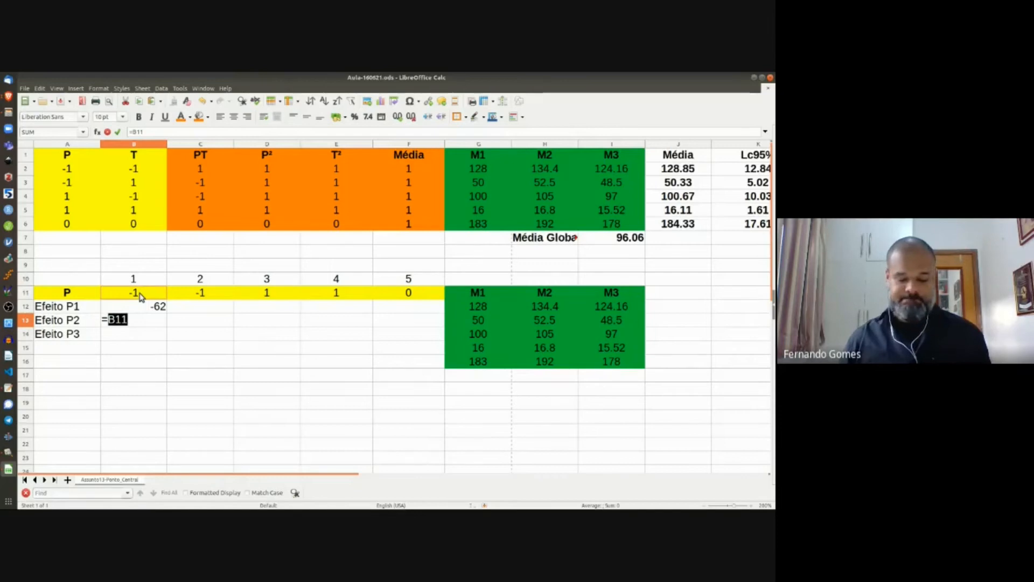
text(*)
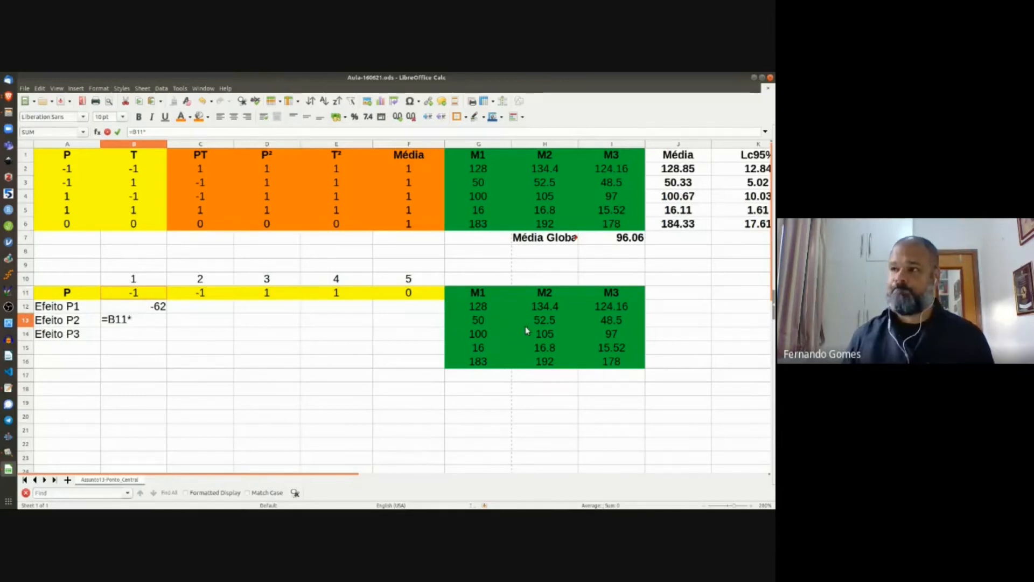
click(537, 309)
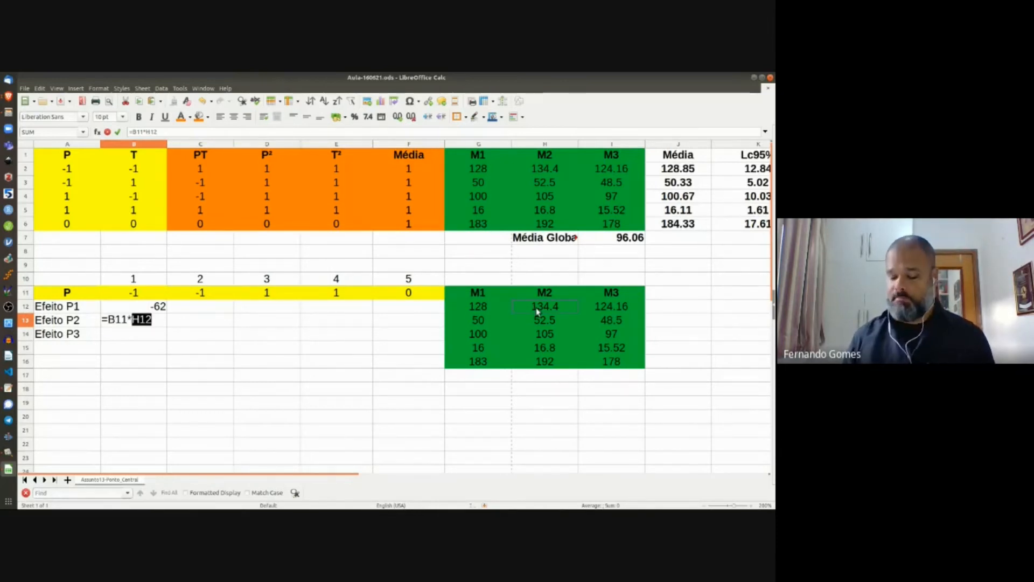
text(+)
click(209, 293)
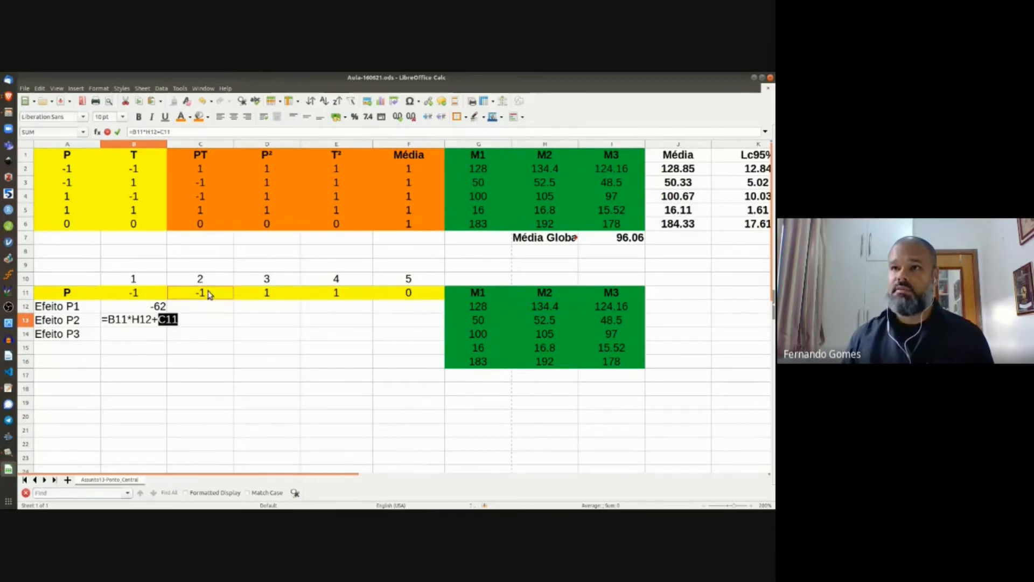
text(*)
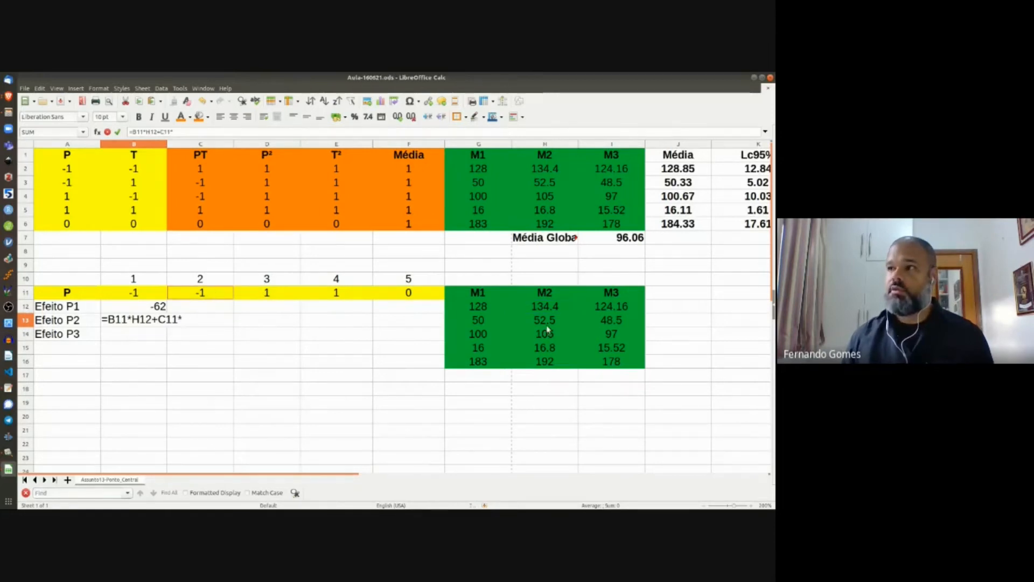
click(547, 323)
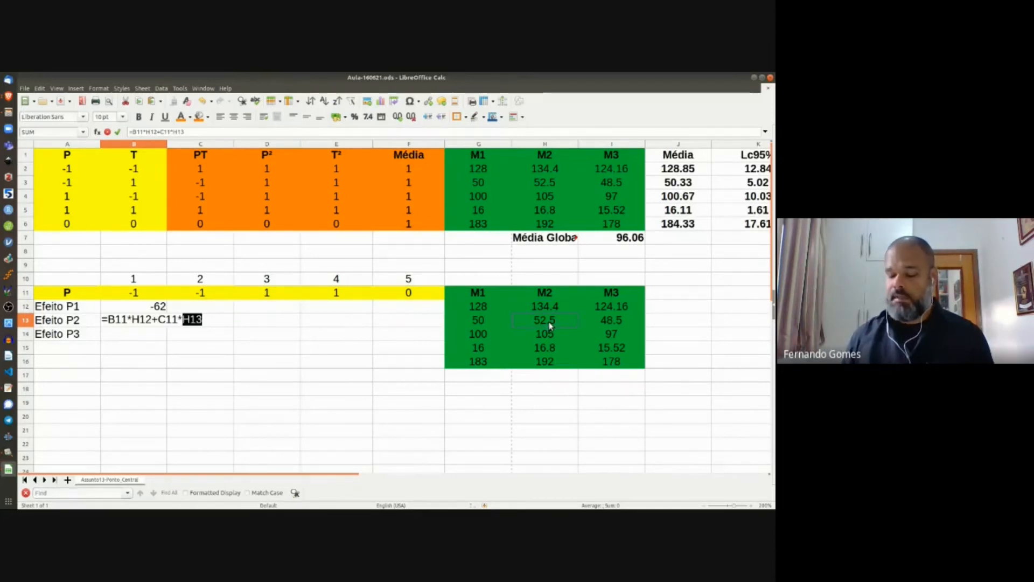
text(+)
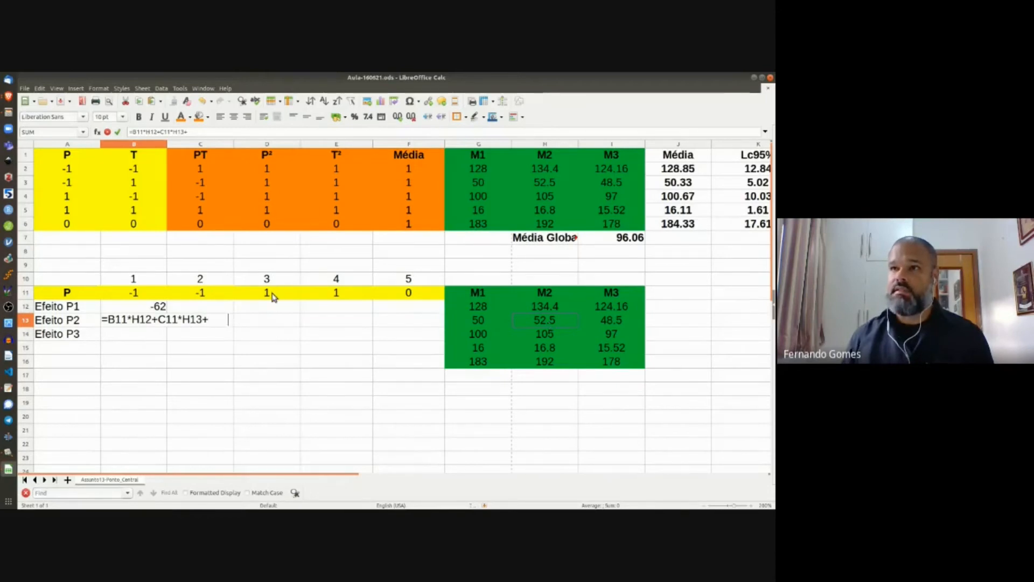
click(272, 294)
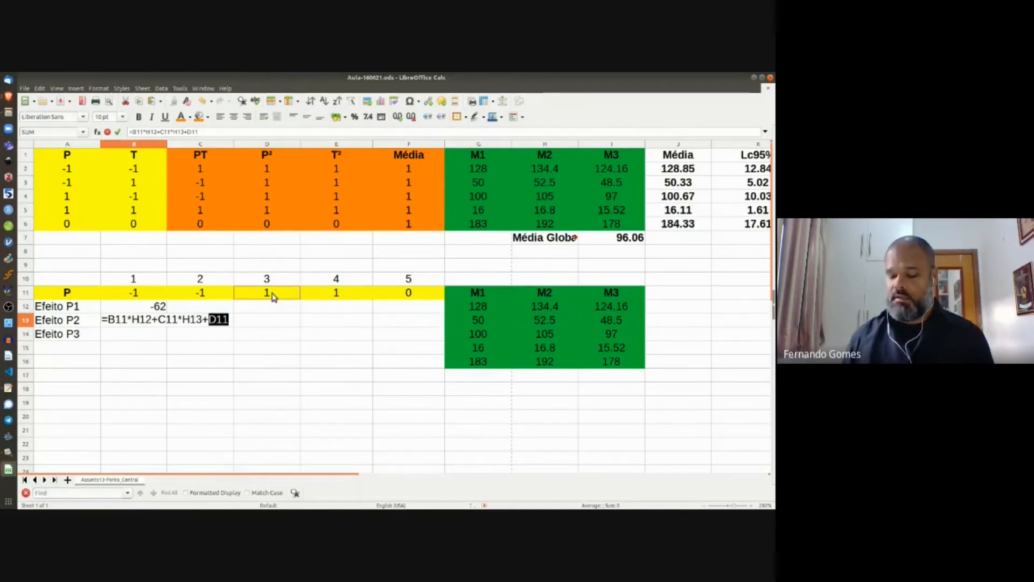
text(*)
click(551, 338)
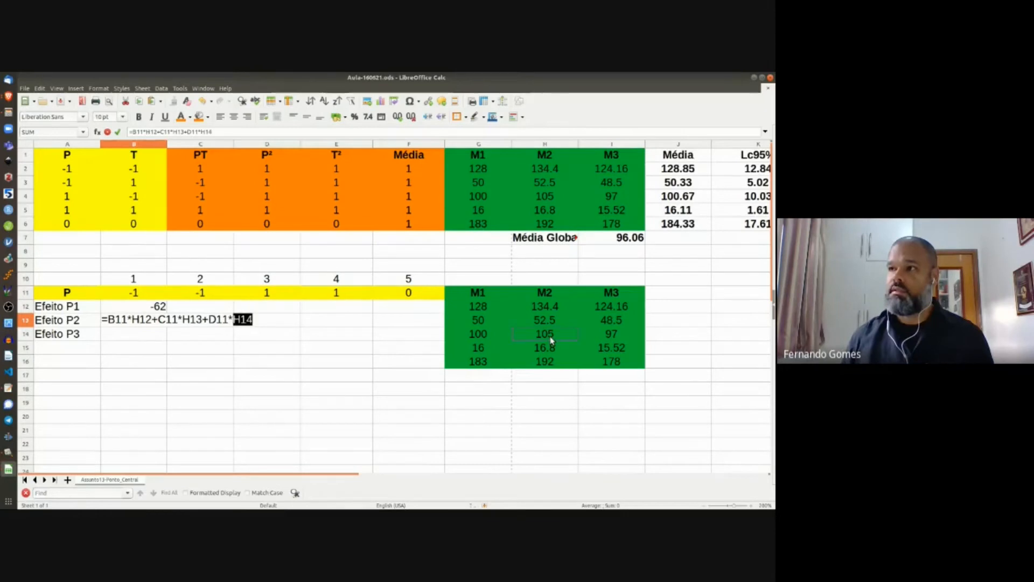
text(+)
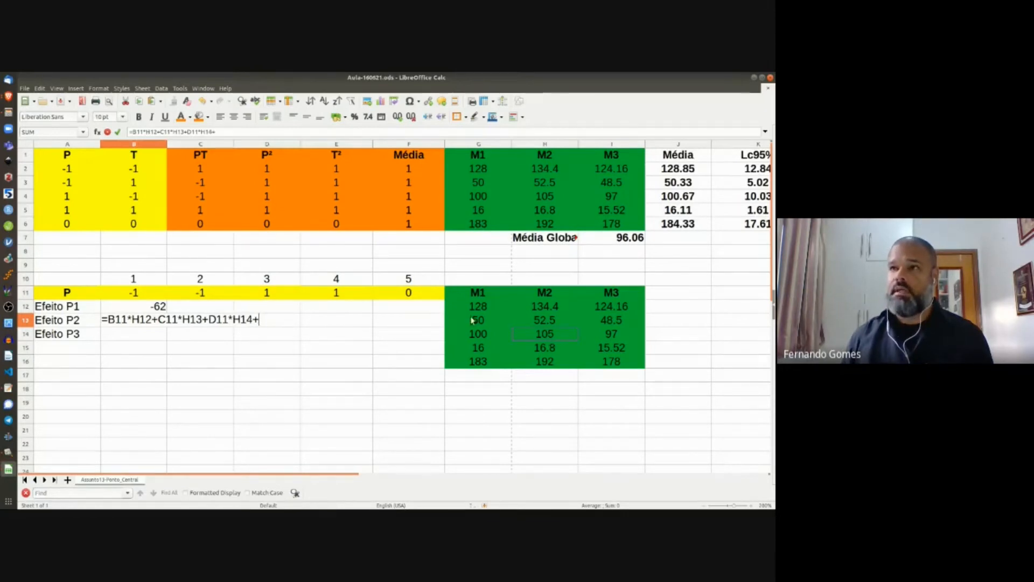
click(349, 298)
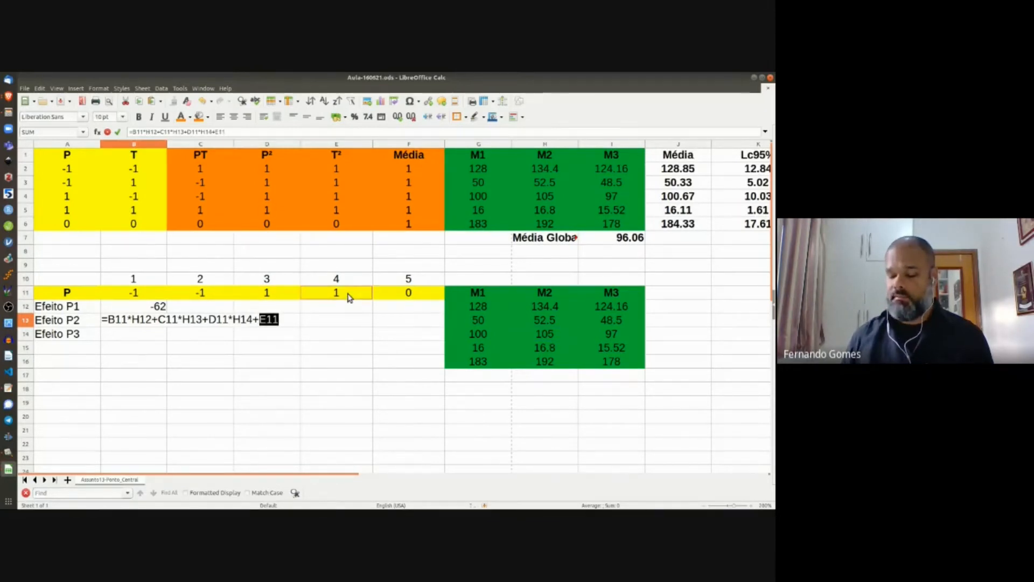
text(*)
click(547, 349)
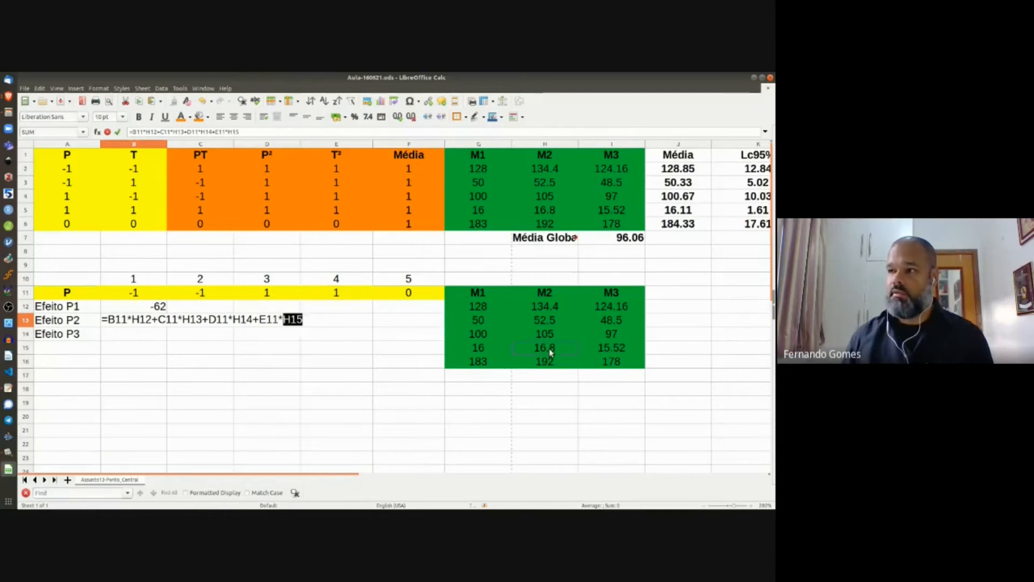
text(+)
click(408, 294)
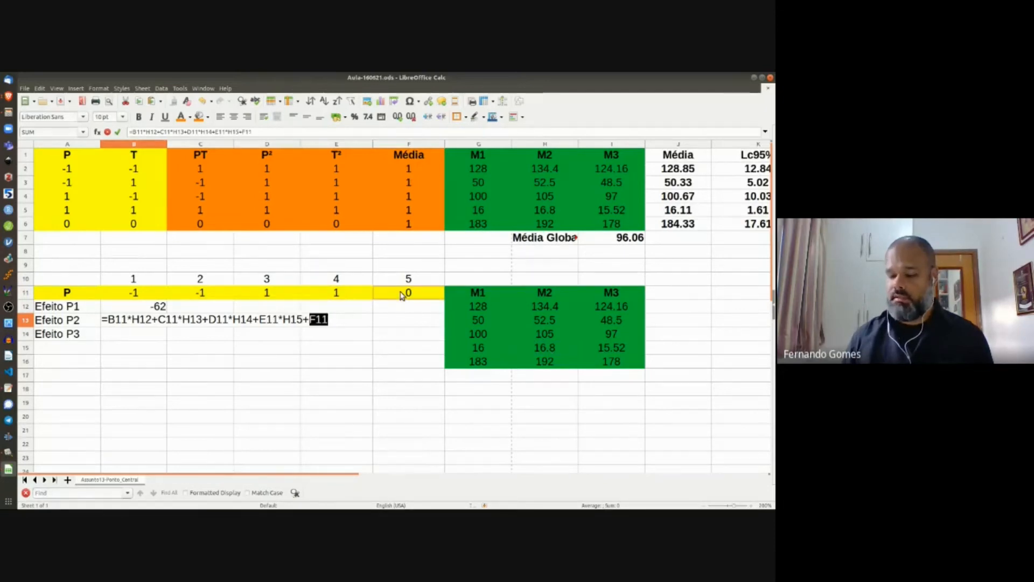
text(*)
click(545, 361)
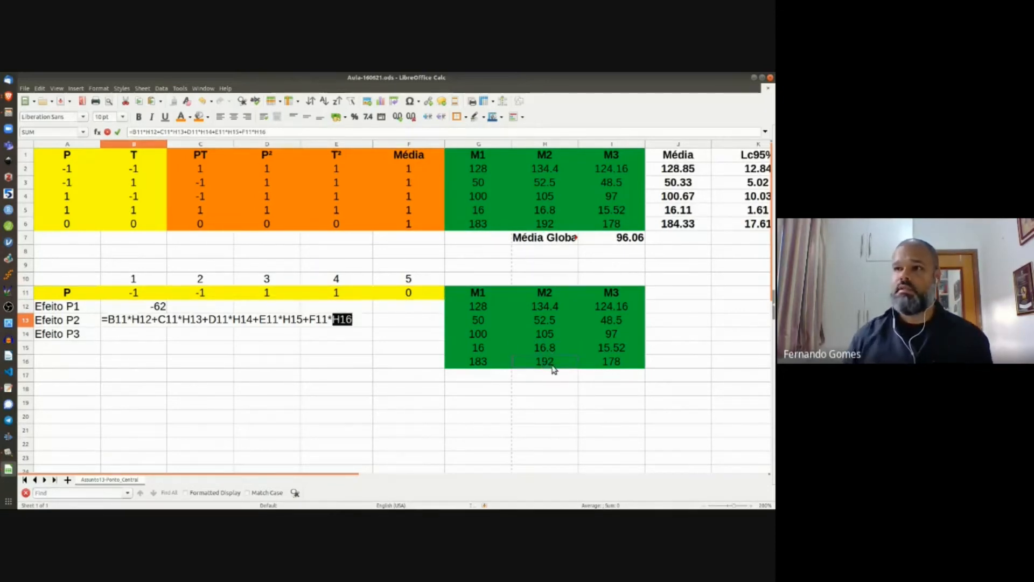
key(Return)
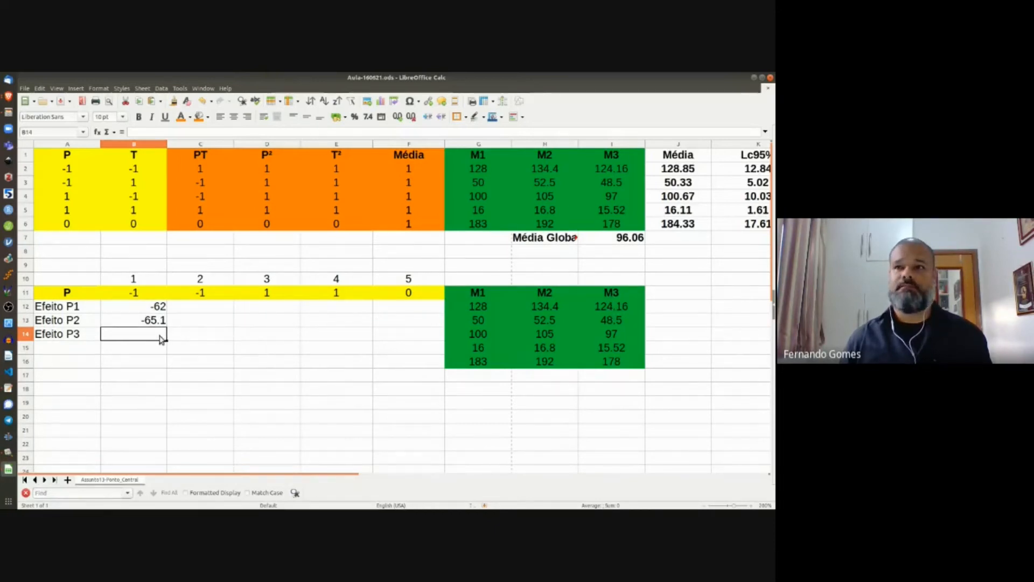
Step: Enter =B11*I12+C11*I13+D11*I14+E11*I15+F11*I16 in B14 to compute Efeito P3 from the M3 values
text(=)
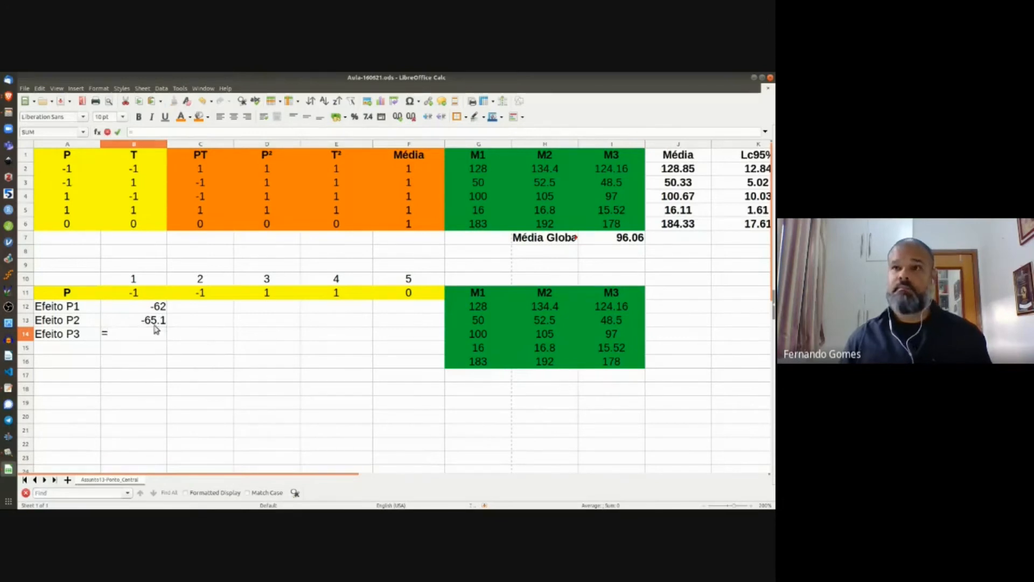
click(136, 293)
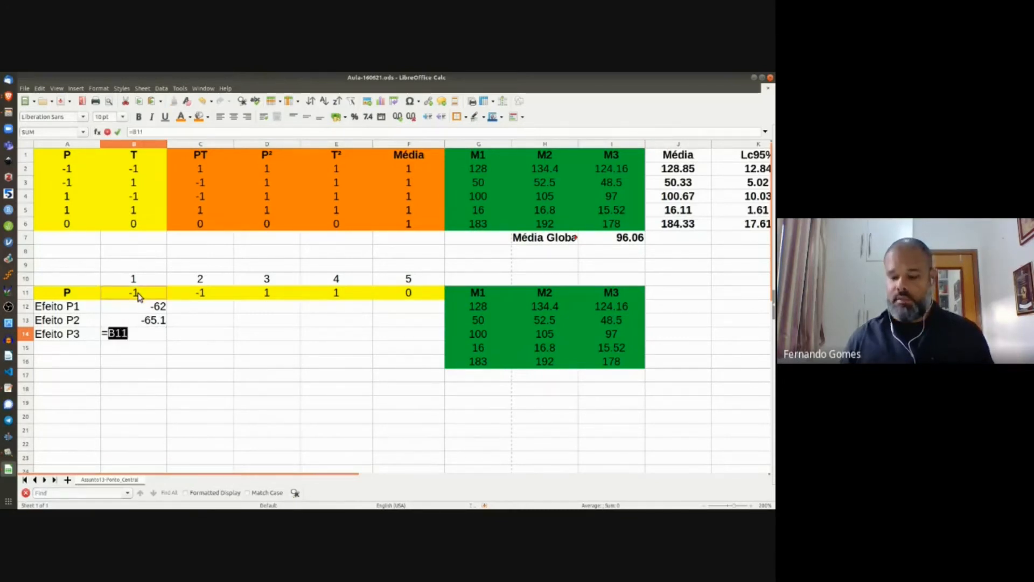
text(*)
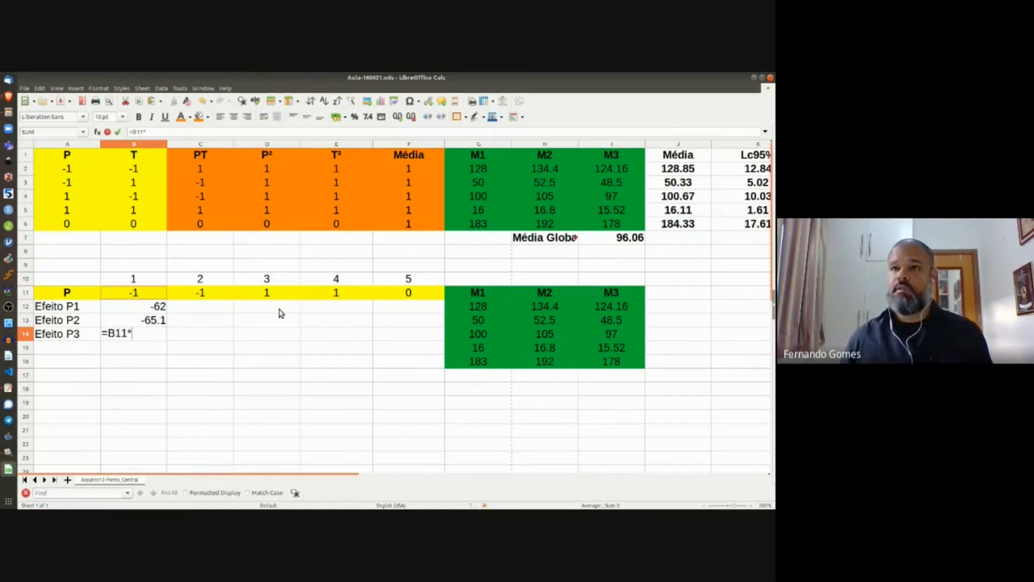
click(621, 307)
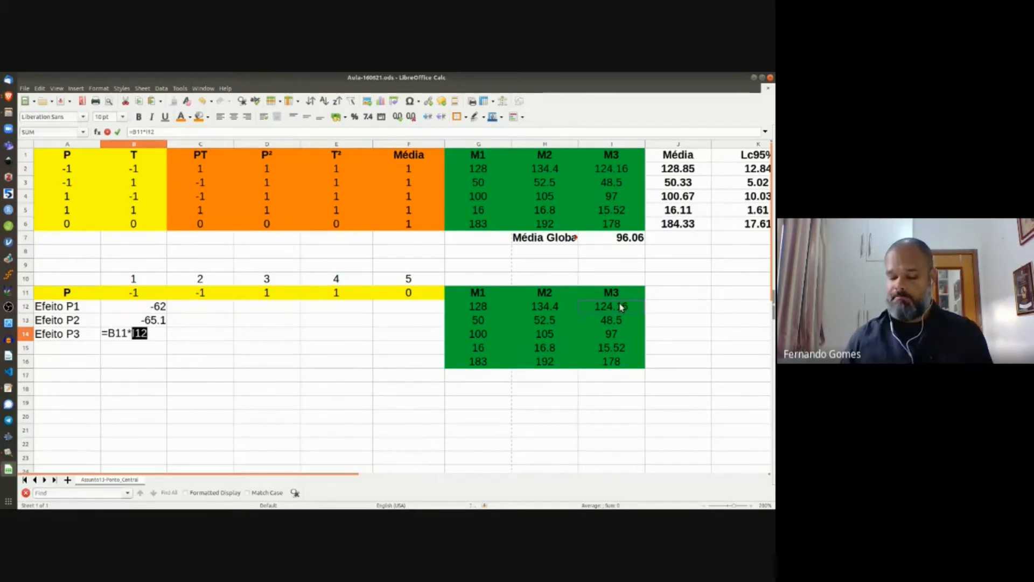
text(+)
click(204, 298)
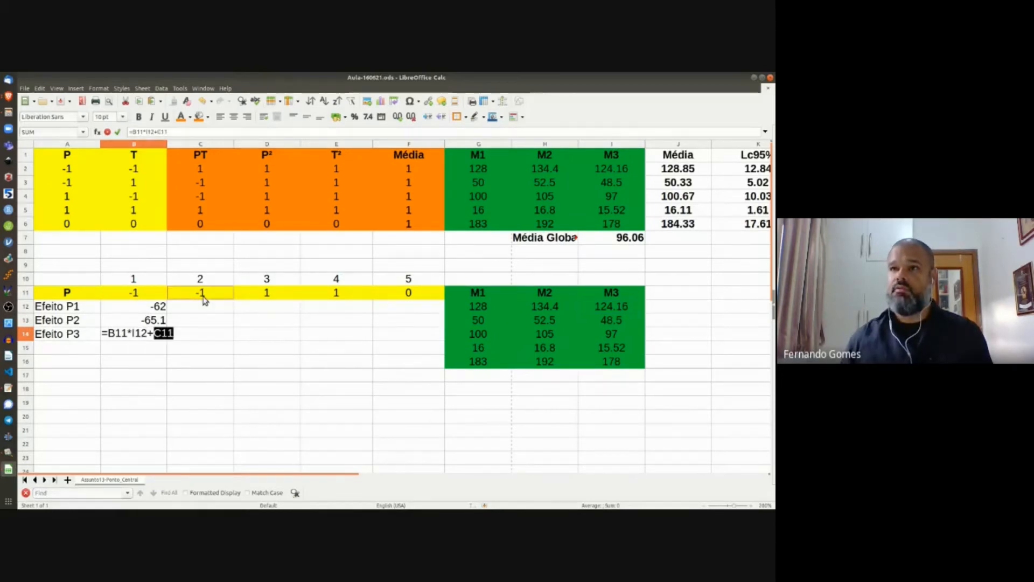
text(*)
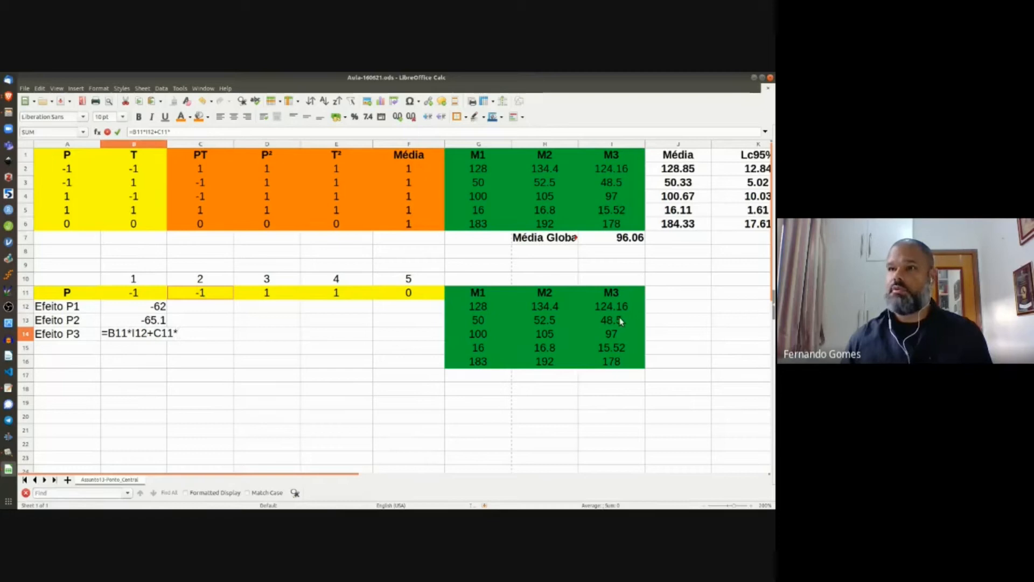
click(620, 320)
text(+)
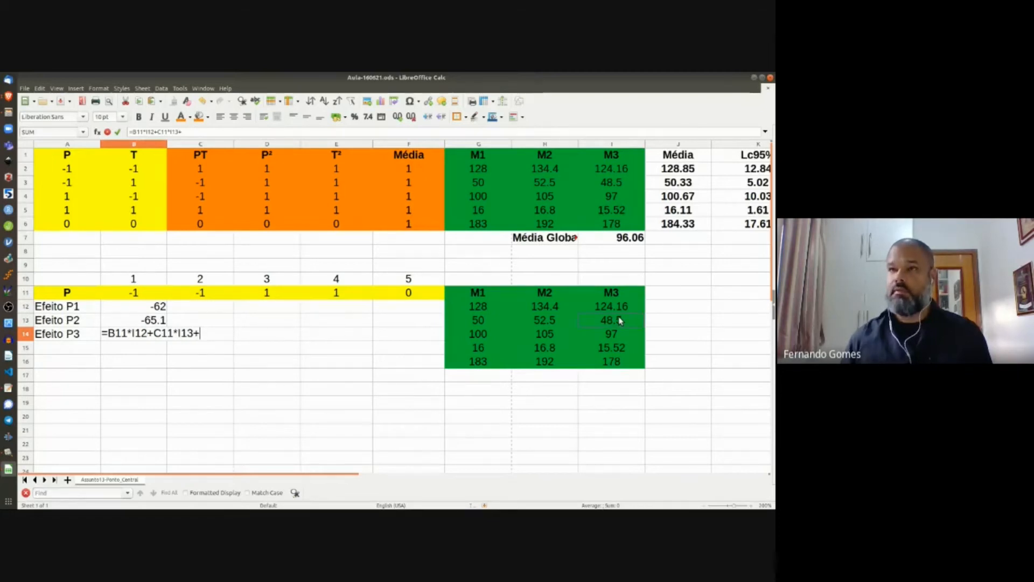
click(256, 294)
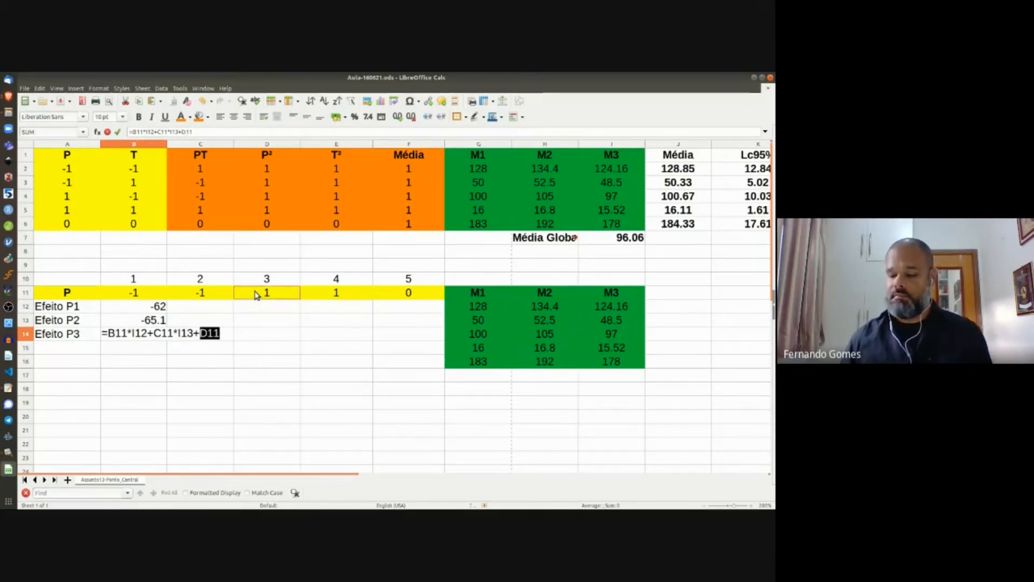
text(*)
click(613, 335)
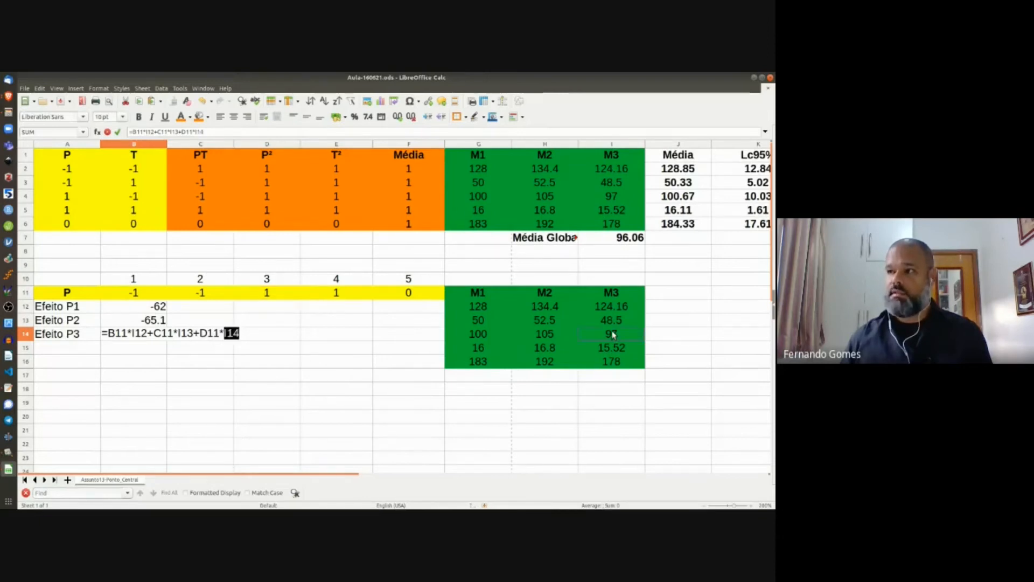
text(+)
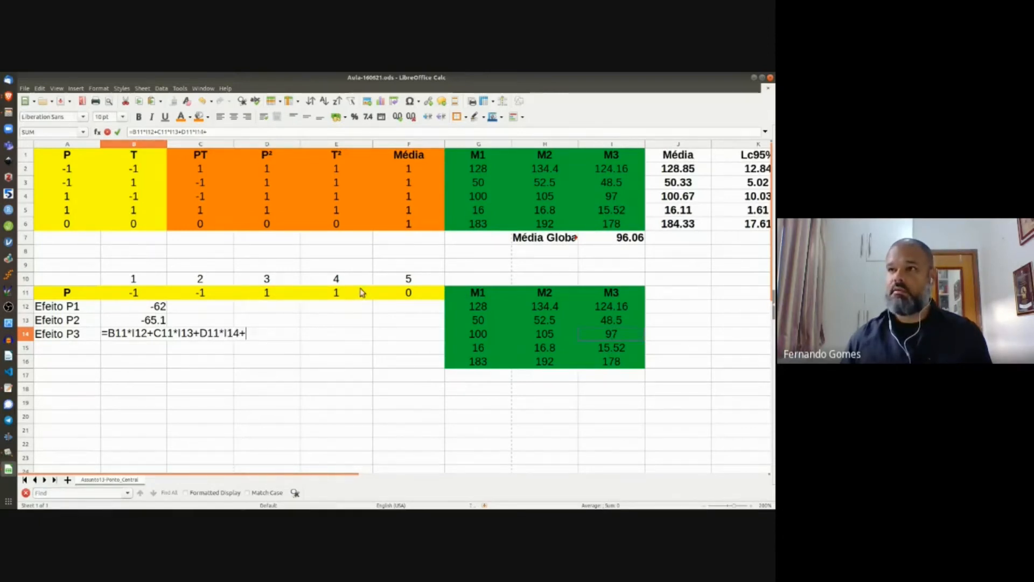
click(345, 292)
text(*)
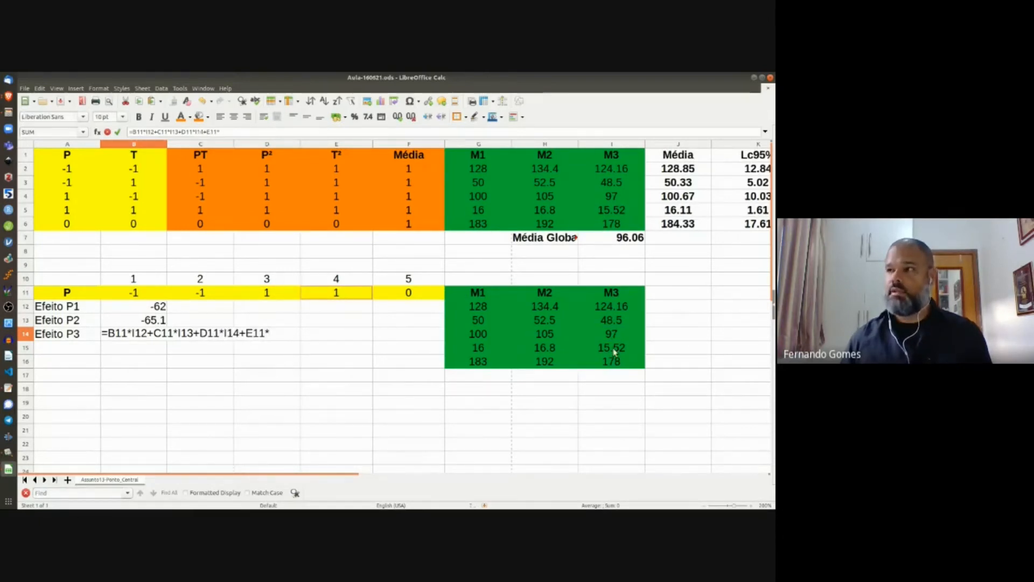
click(612, 349)
text(+)
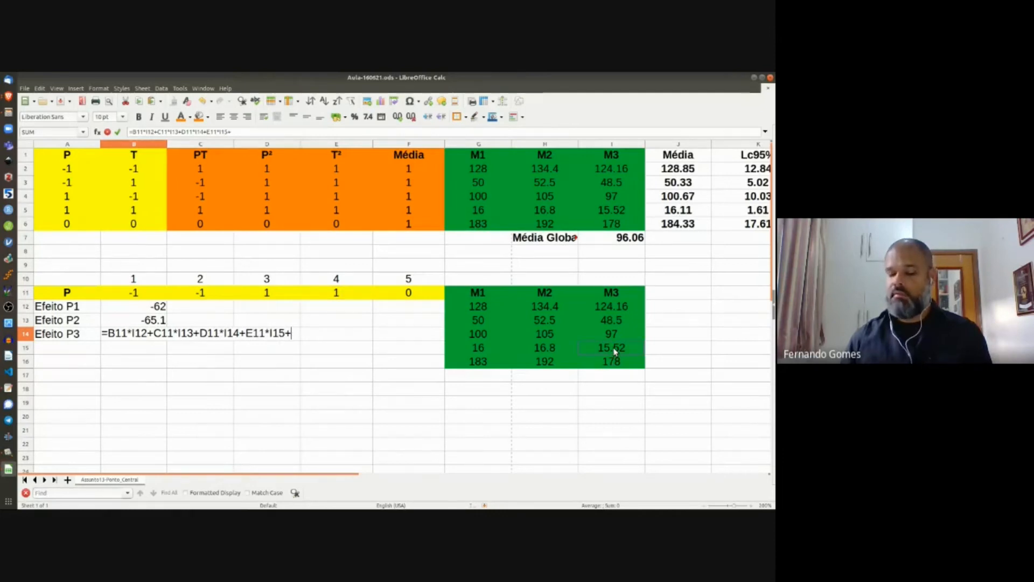
click(411, 295)
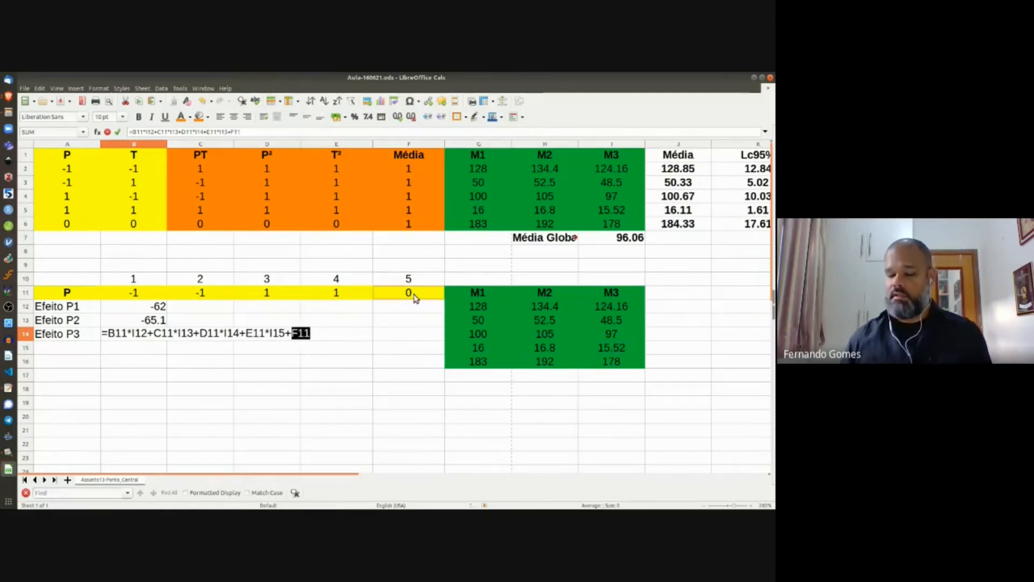
text(*)
click(615, 363)
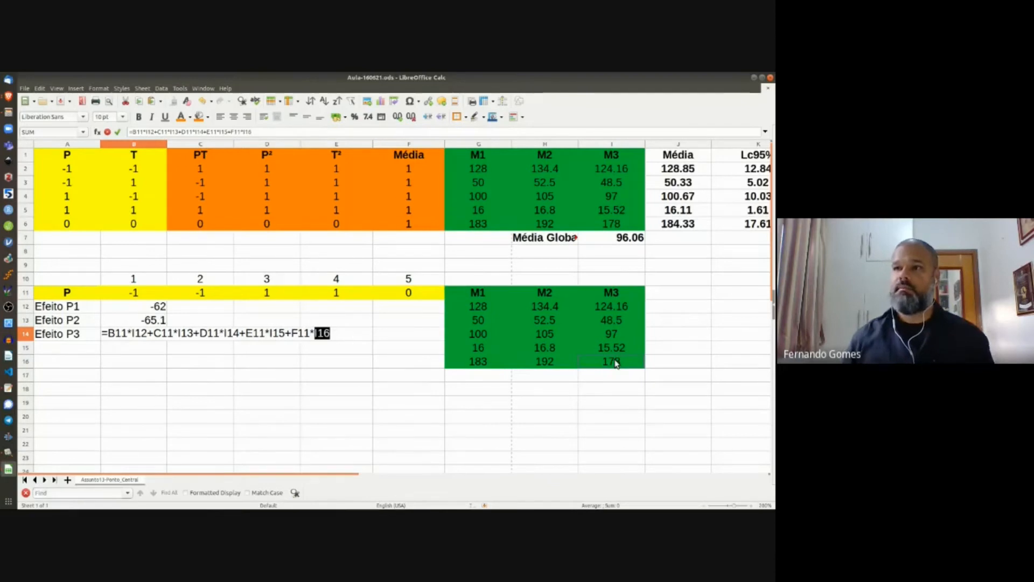
key(Return)
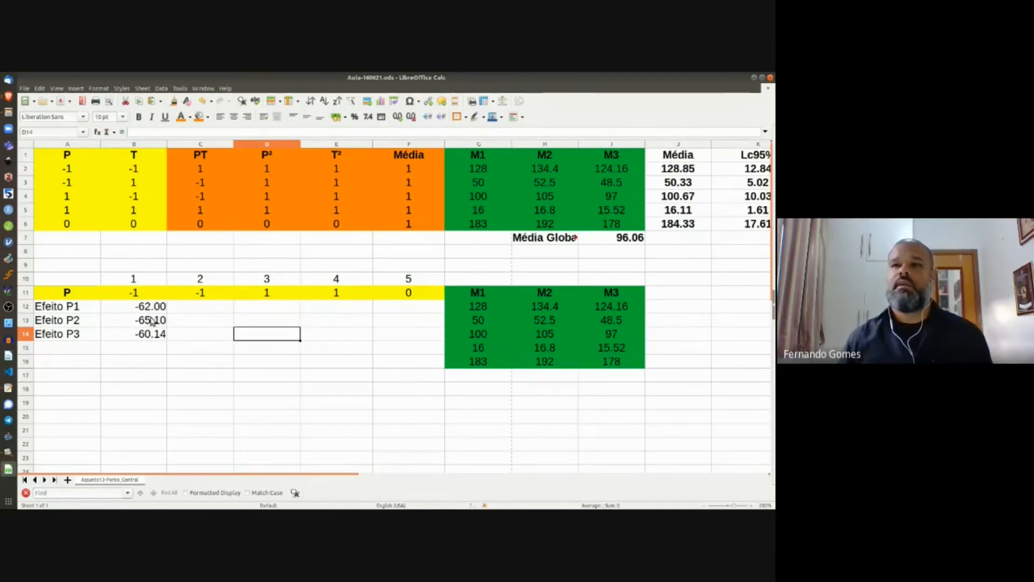
click(146, 310)
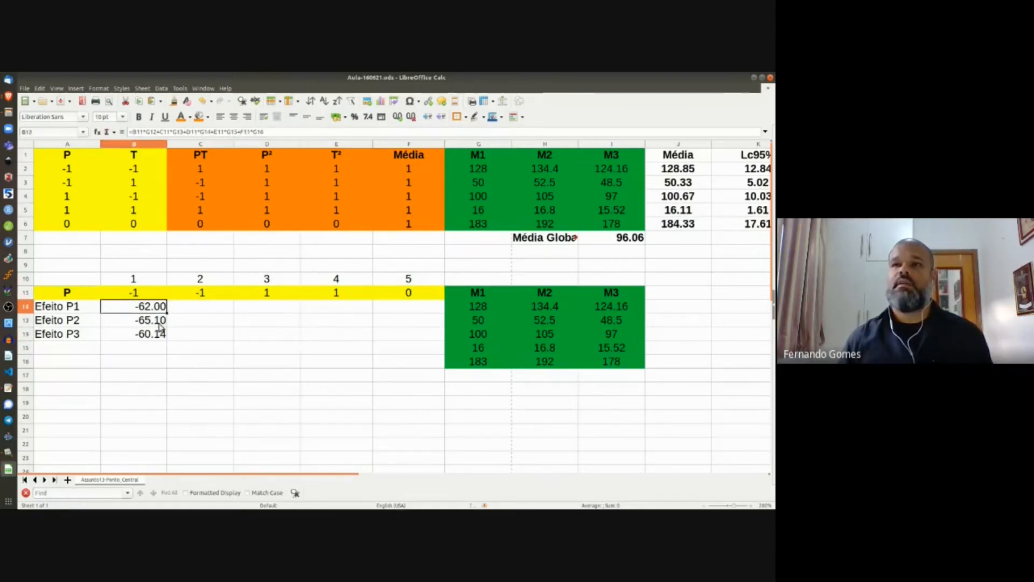
Step: Wrap each Efeito P1, P2 and P3 formula in B12:B14 in parentheses and divide by 2
click(263, 131)
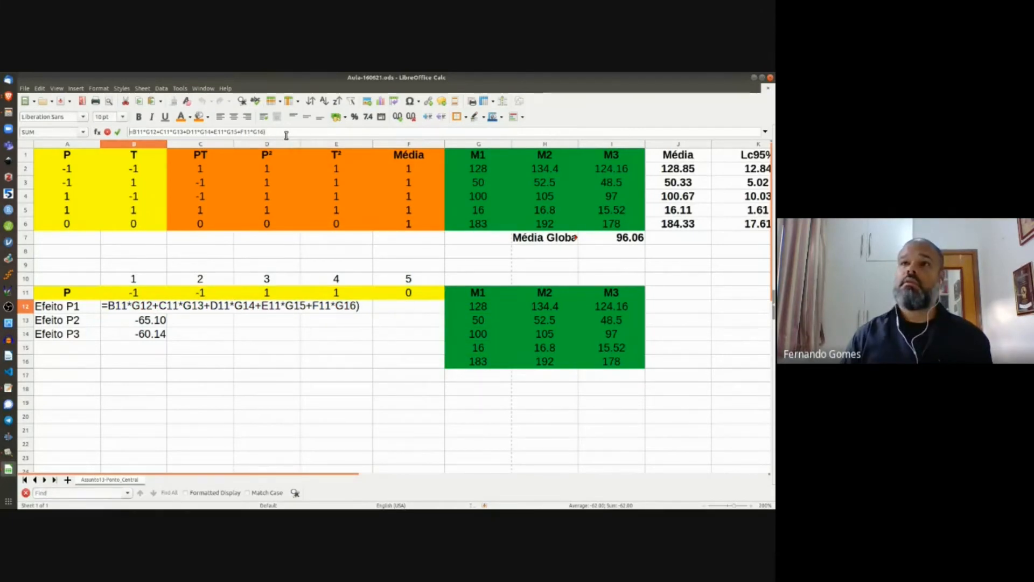
text(()
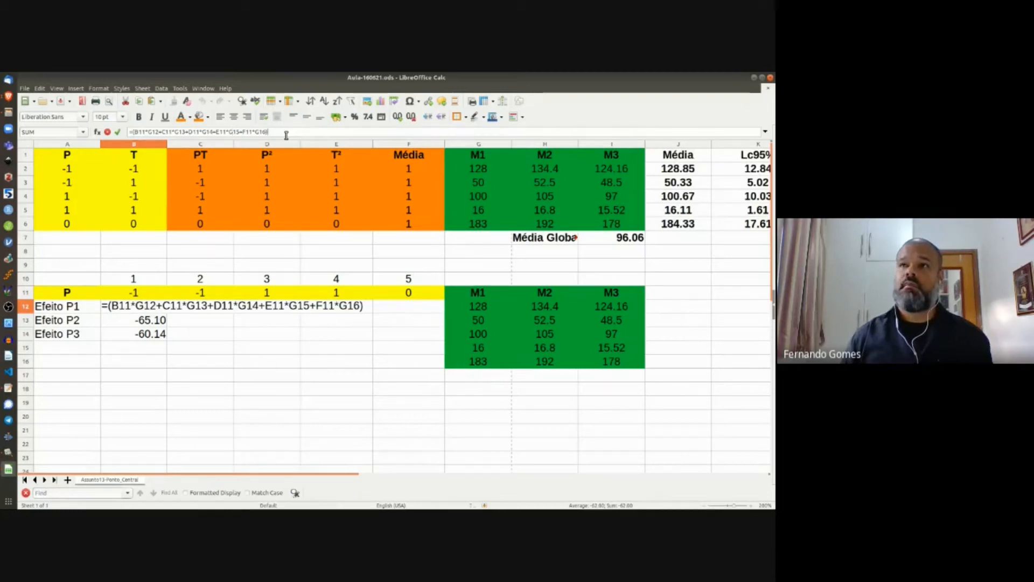
text(2)
key(Return)
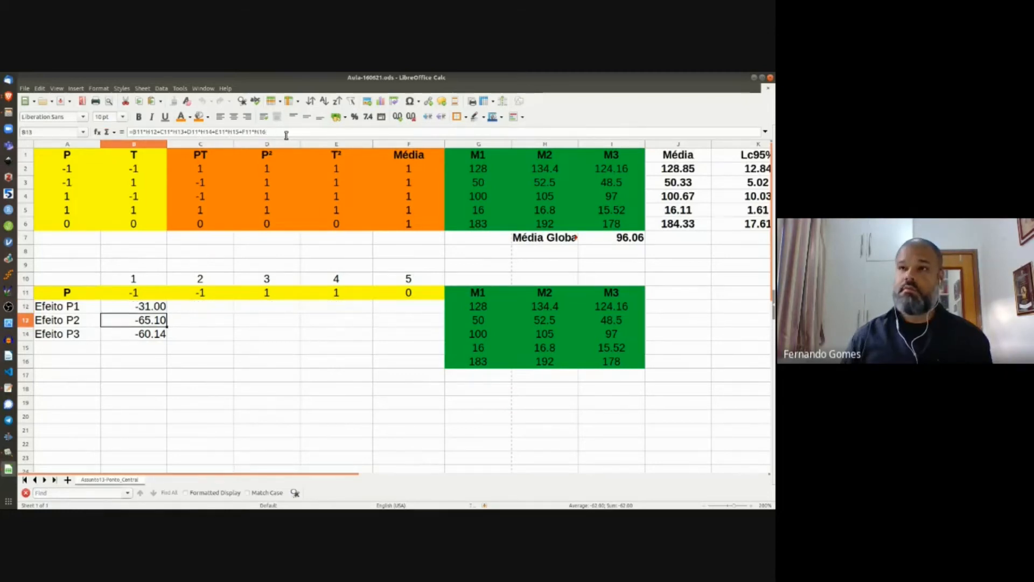
click(133, 132)
text(()
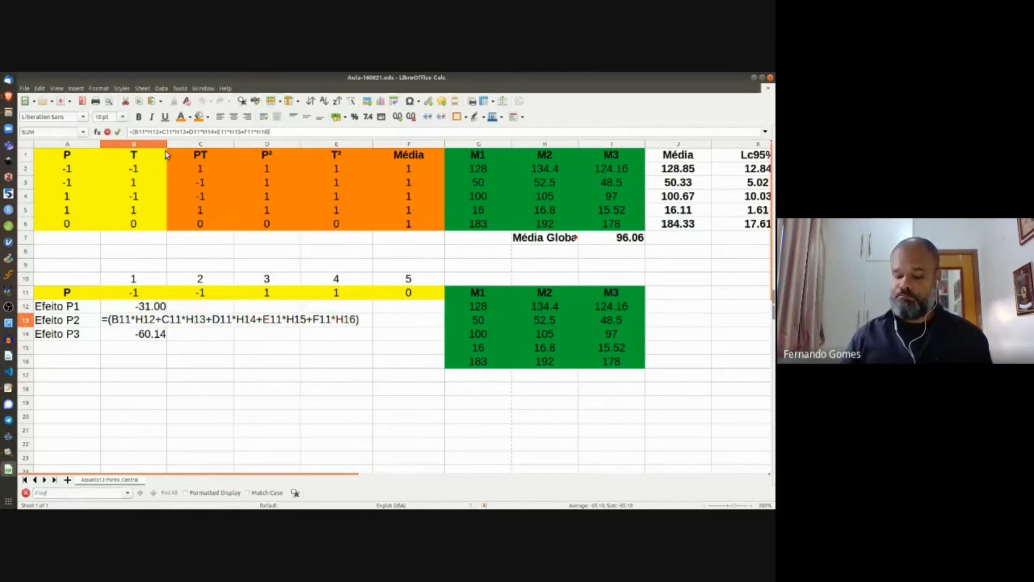
text())
key(Return)
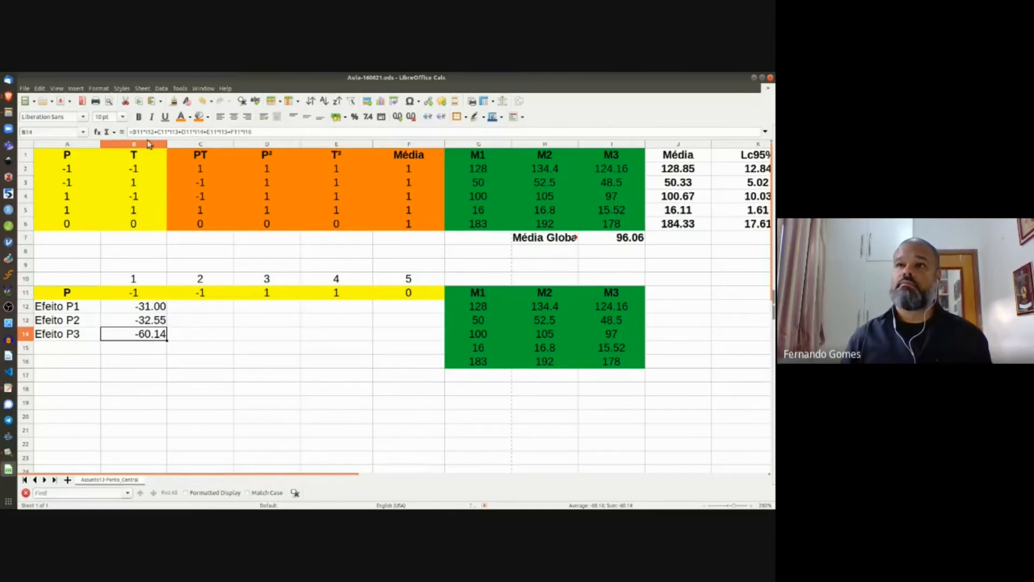
click(133, 132)
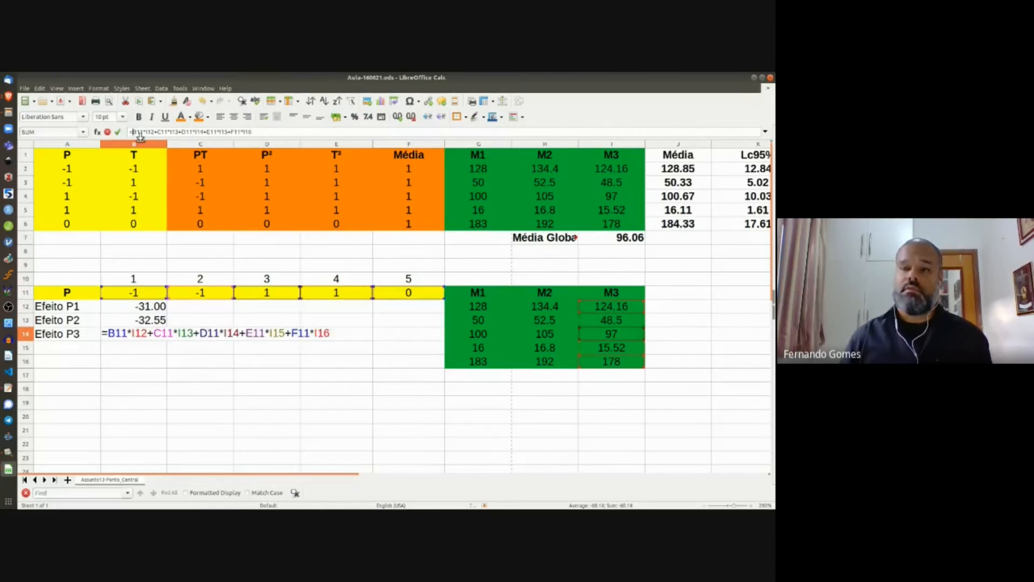
text(()
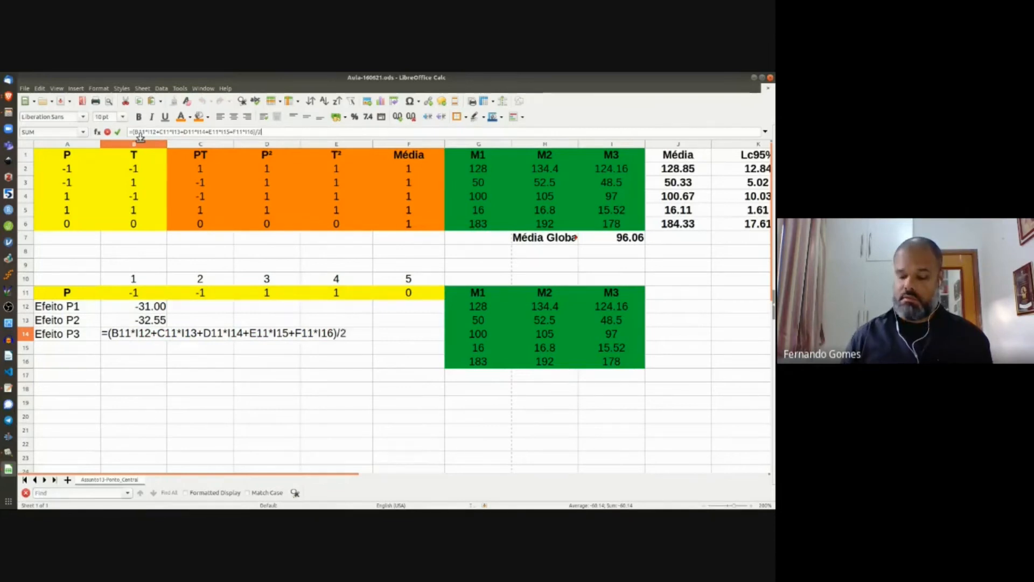
key(Return)
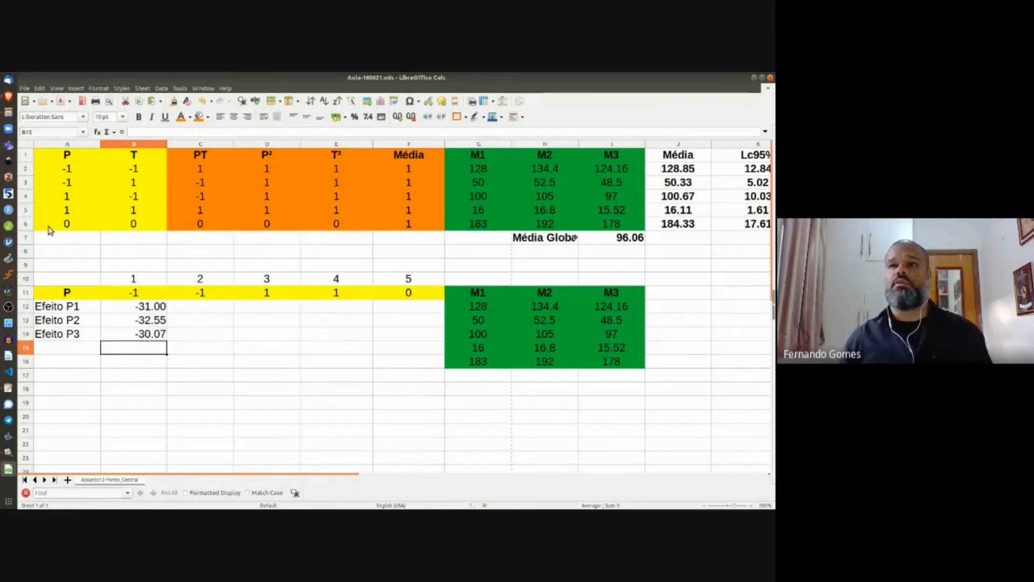
Step: Label cell A15 'Ef P Médio', correcting the typo
click(74, 349)
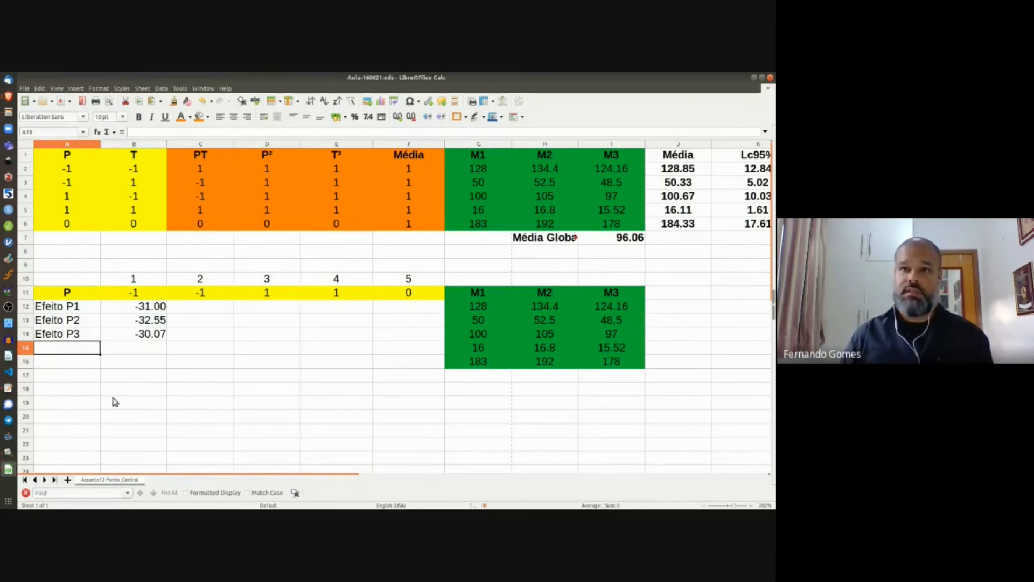
text(E)
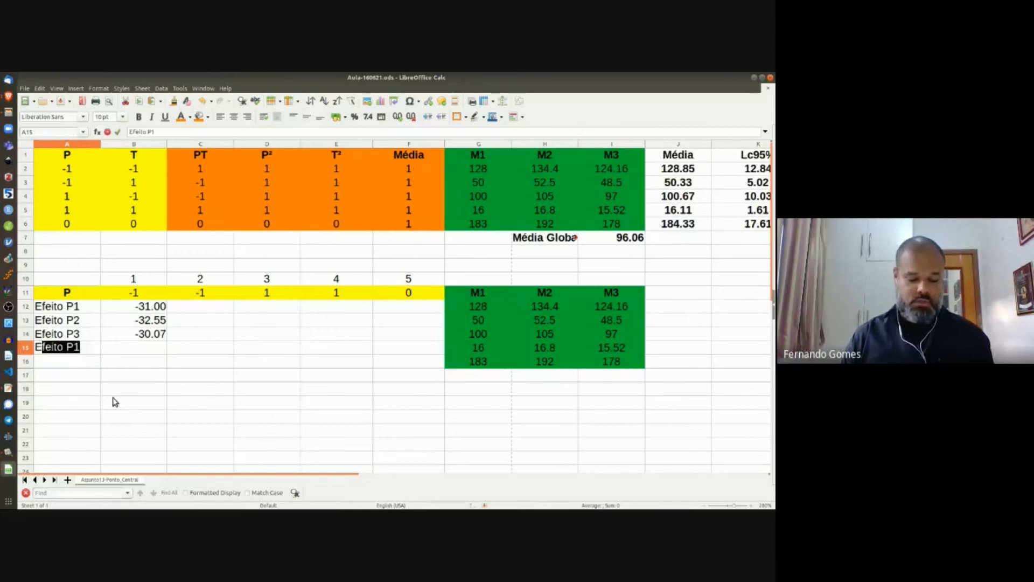
text(f P Méio)
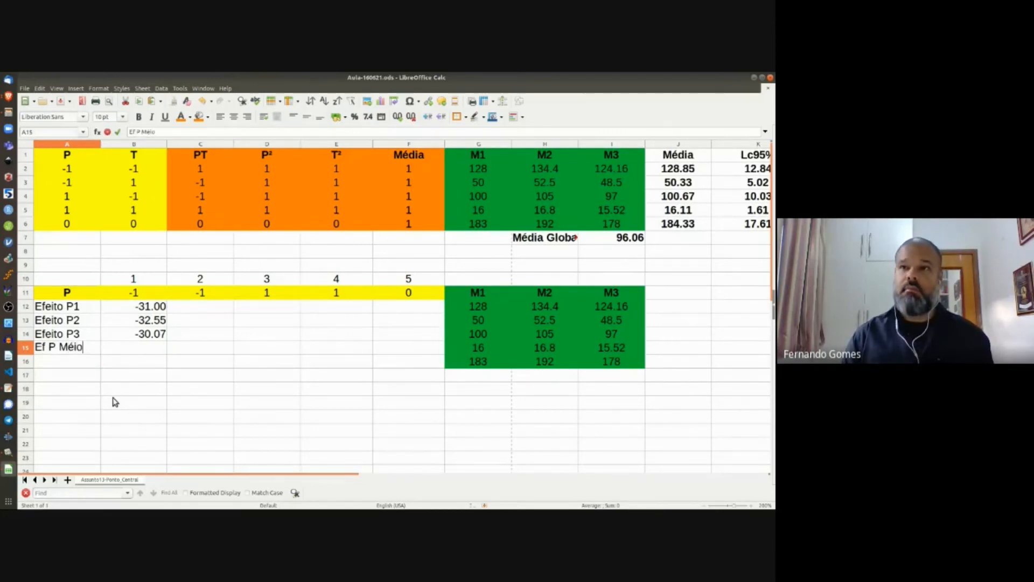
key(Return)
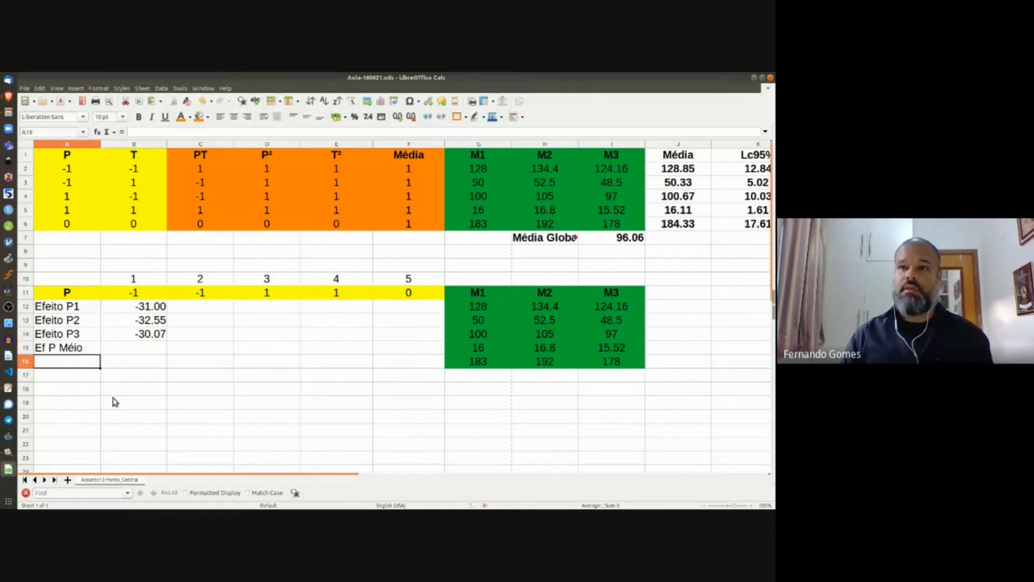
key(Up)
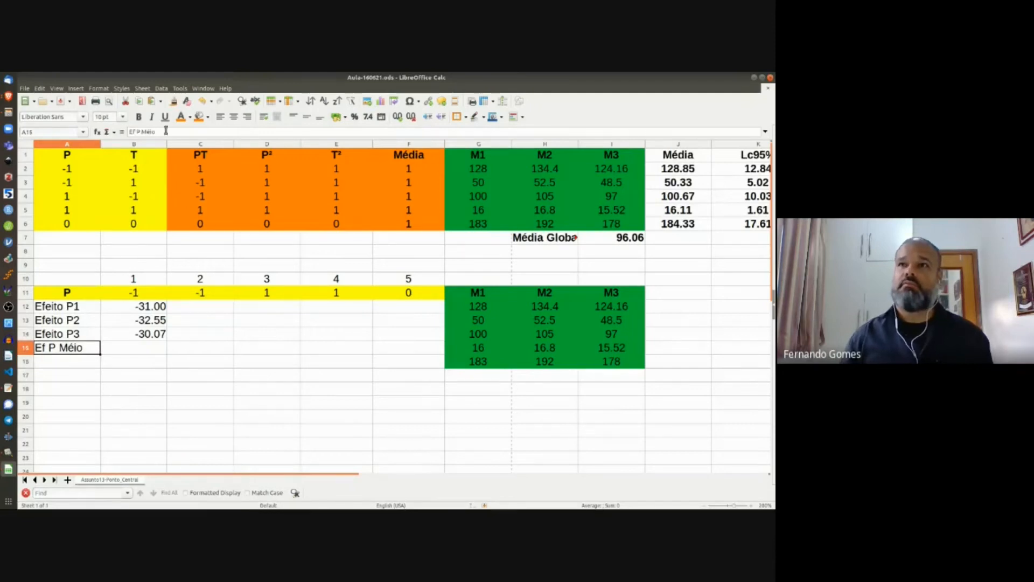
click(156, 133)
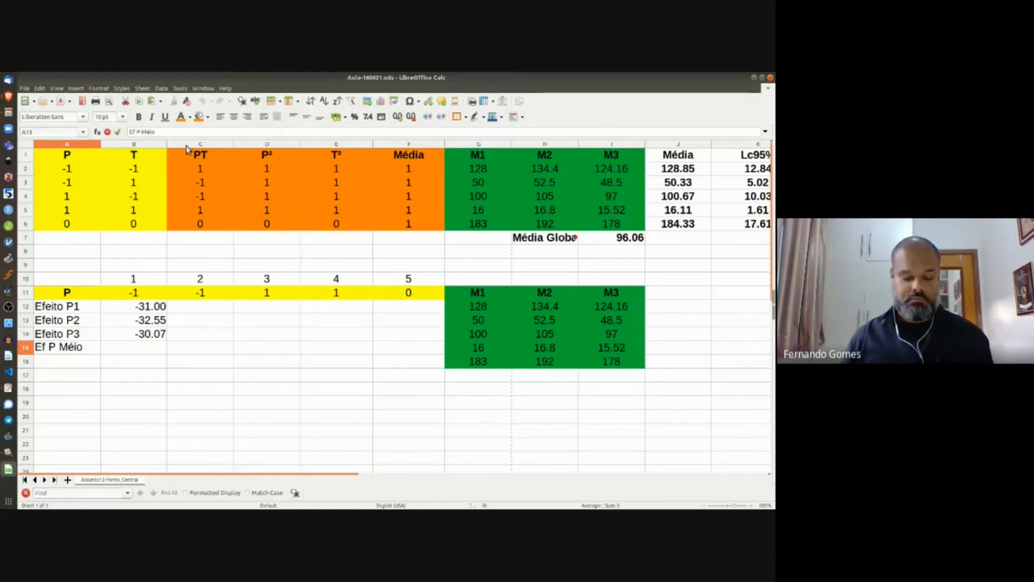
text(d)
key(Return)
Step: Enter =average(B12:B14) in B15 for the mean P effect
click(149, 349)
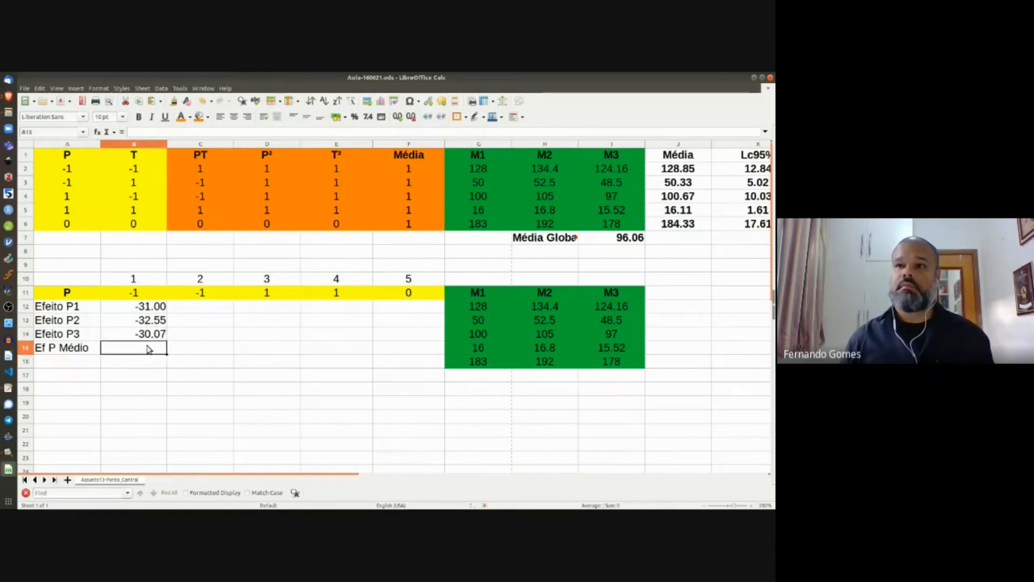
text(=av)
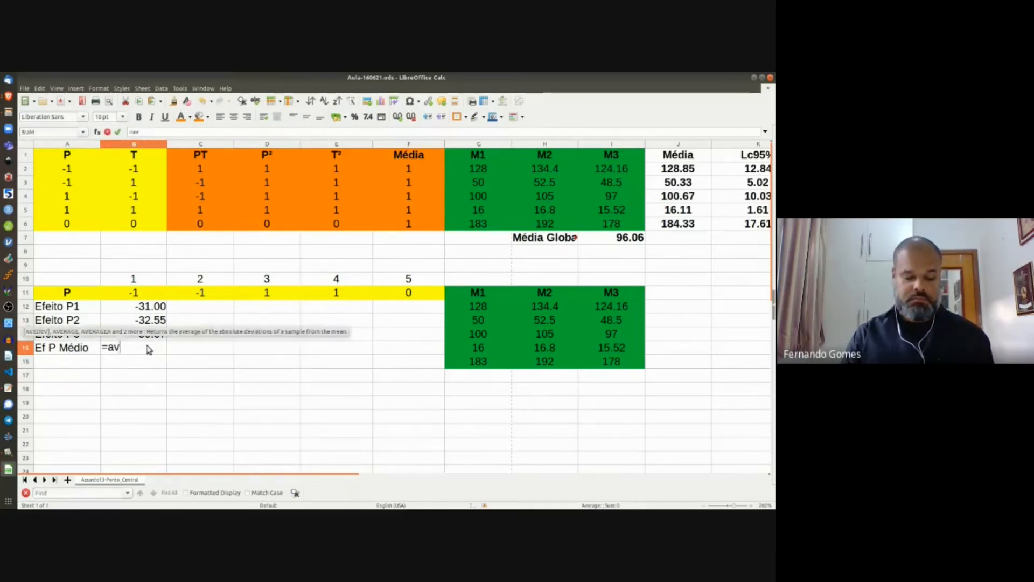
text(erage()
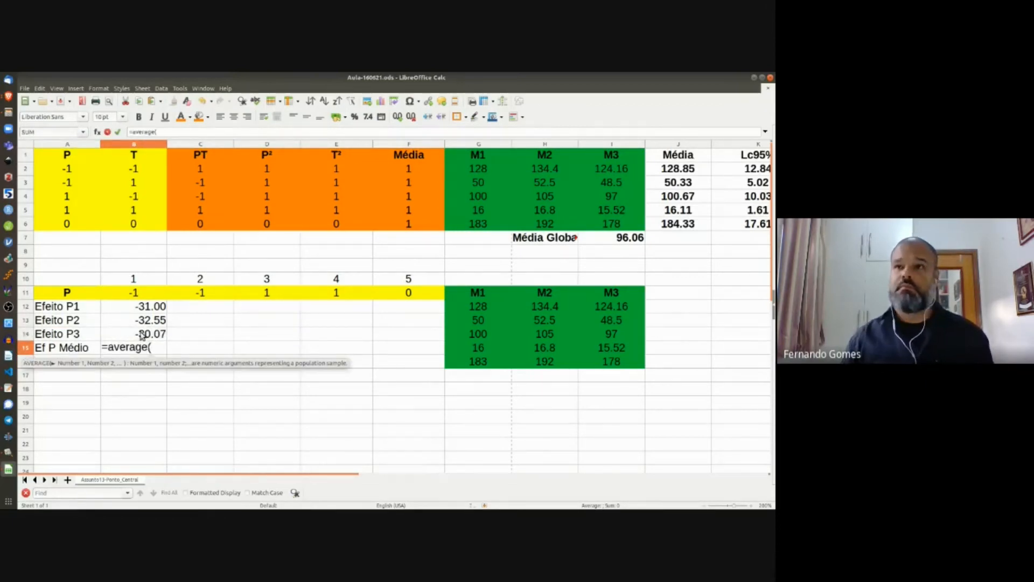
drag(143, 311, 153, 334)
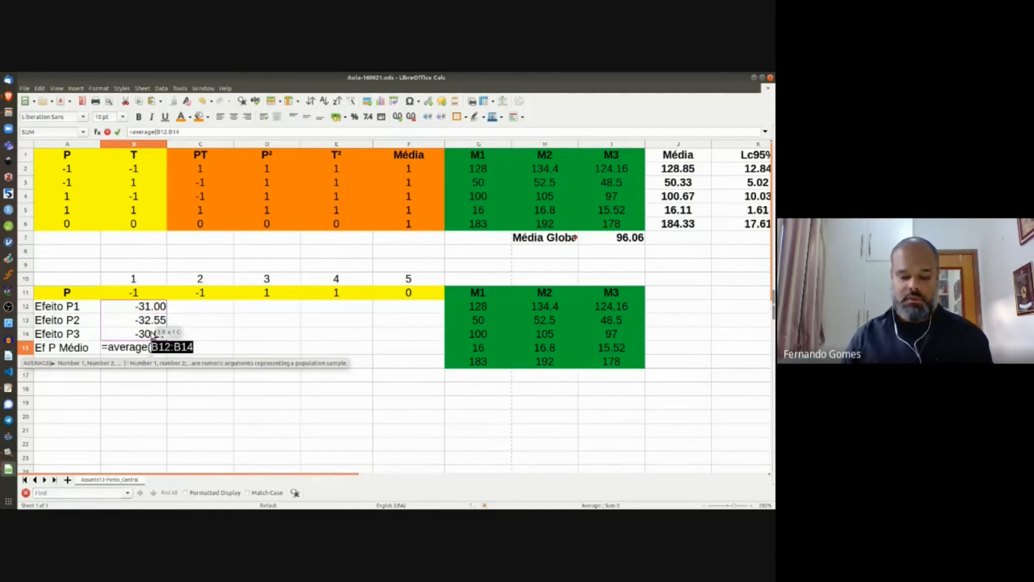
key(Return)
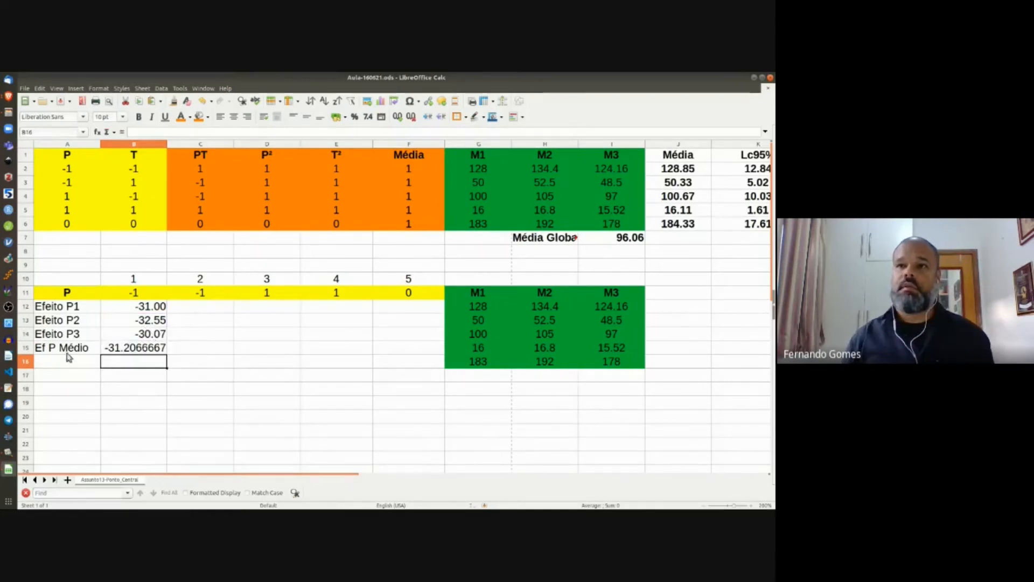
click(69, 362)
Step: Label A16 'Lc95%' and enter =4.3*(stdev(B12:B14)/(3^.5)) in B16
text(Lc)
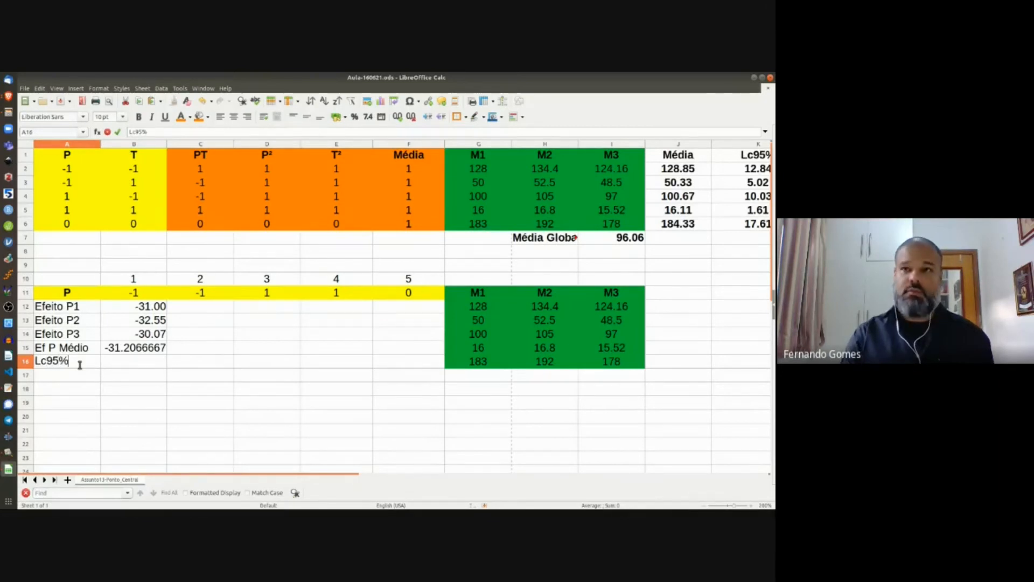
text(95%)
key(Return)
key(Up)
key(Right)
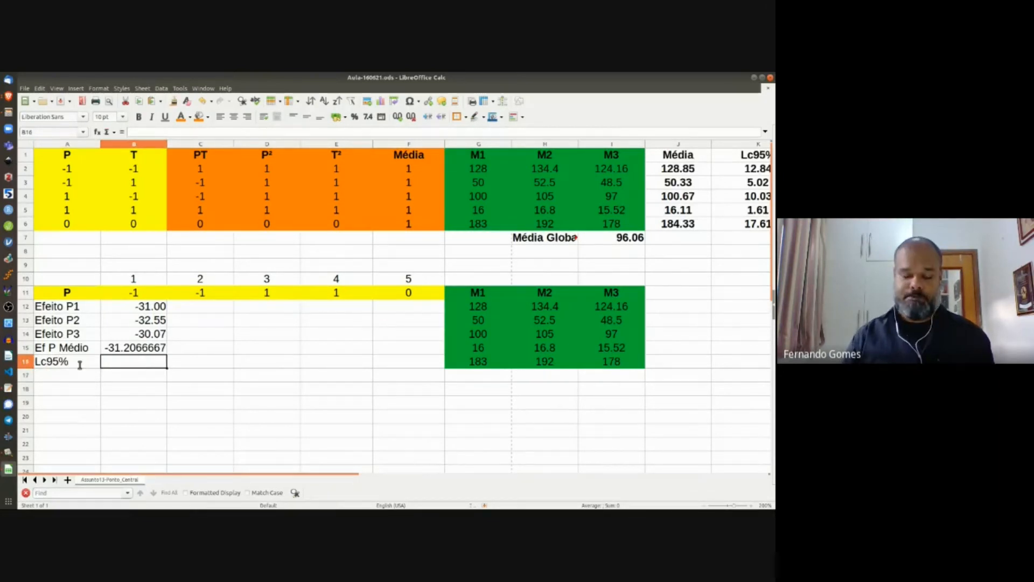
text(=4.3*)
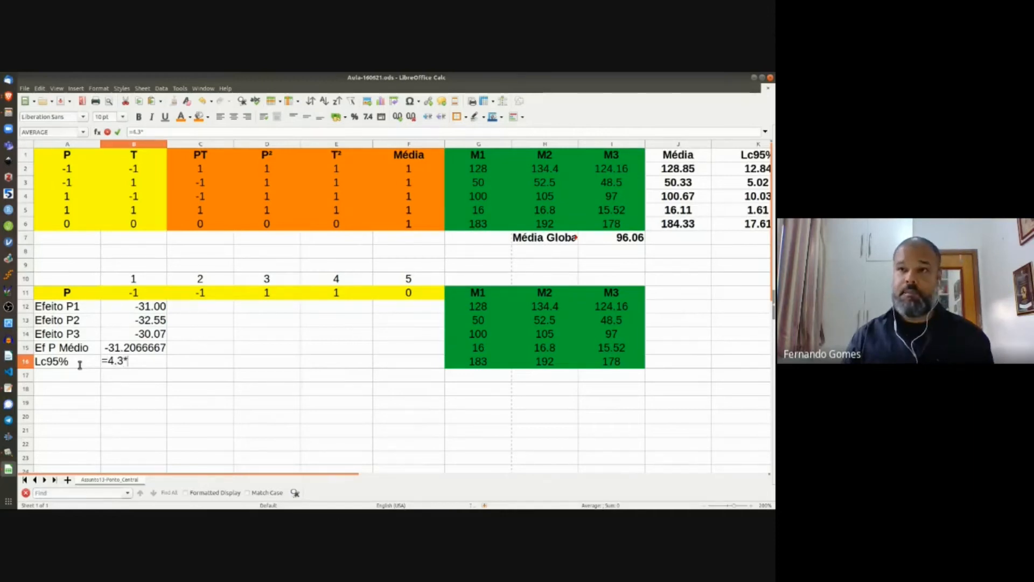
text((stde)
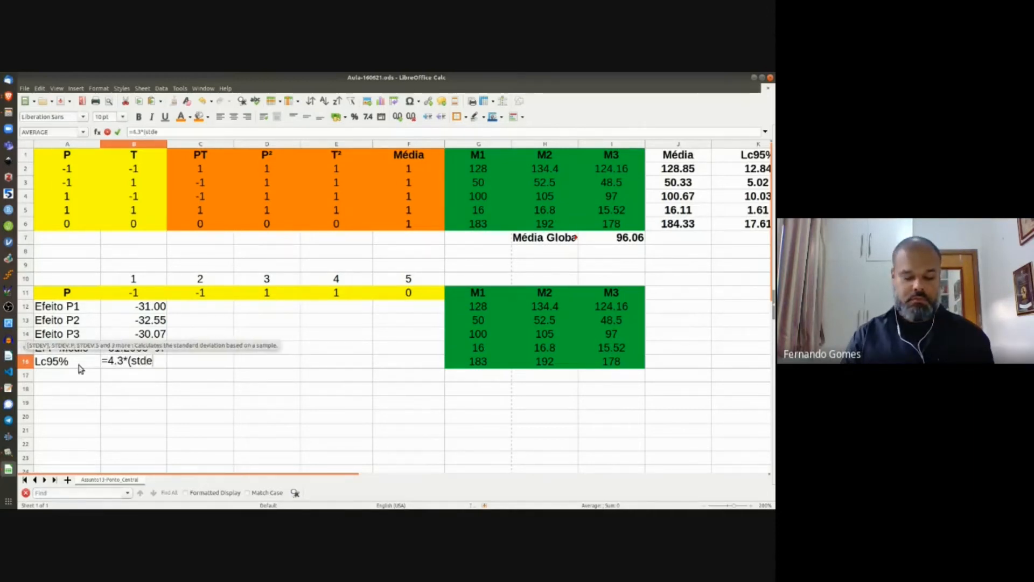
text(v()
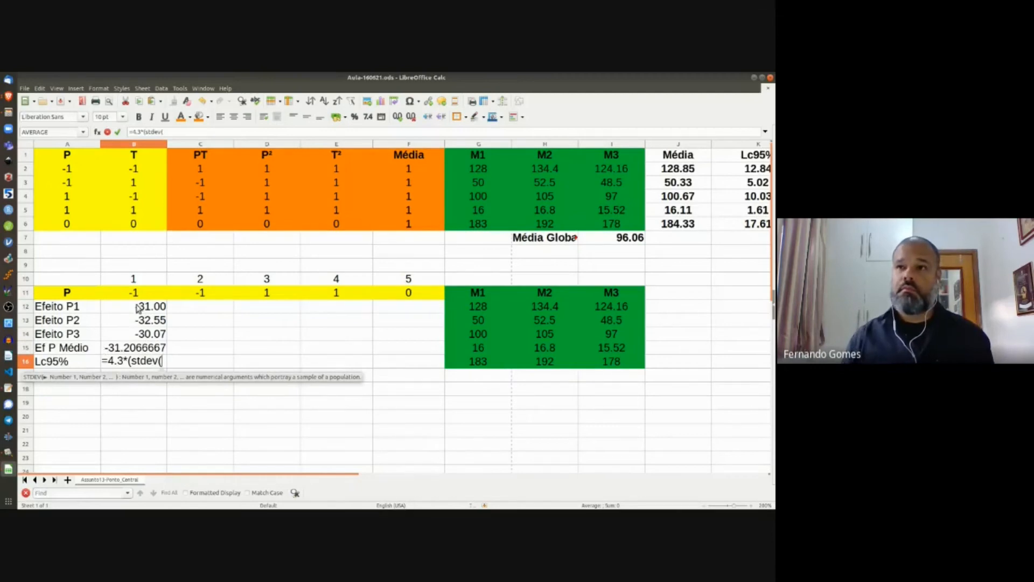
drag(141, 308, 151, 339)
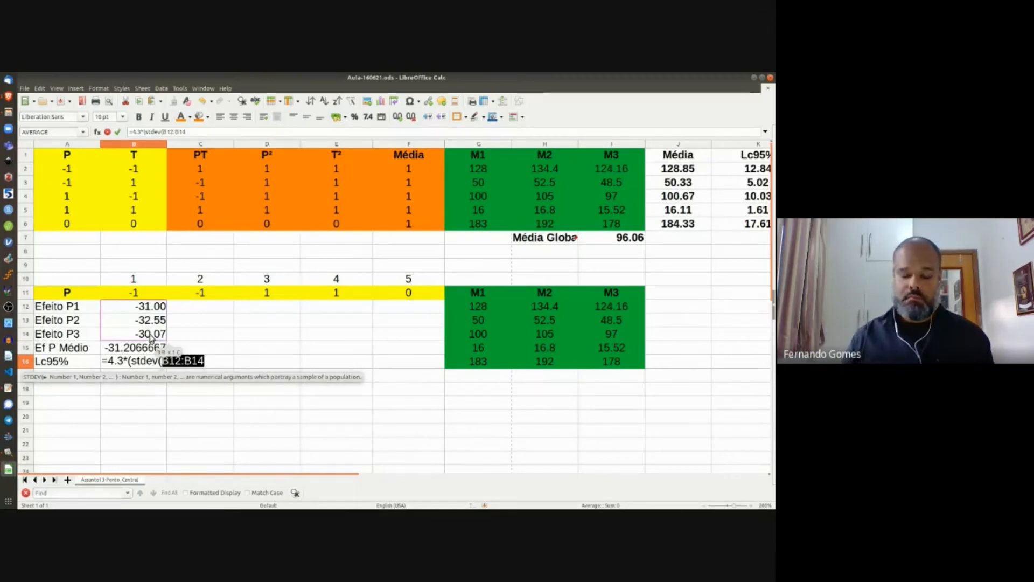
text()/)
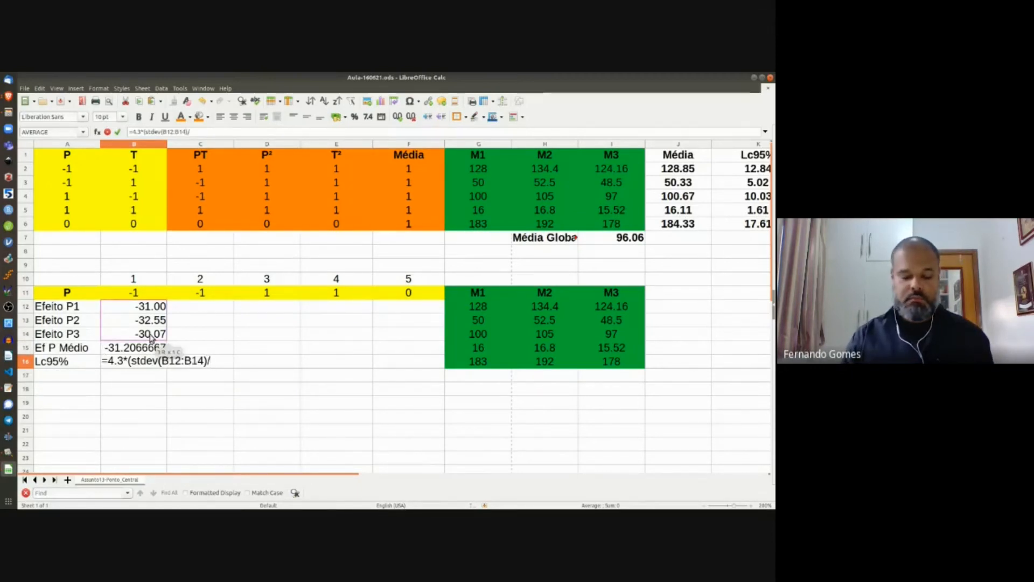
text((3^.)
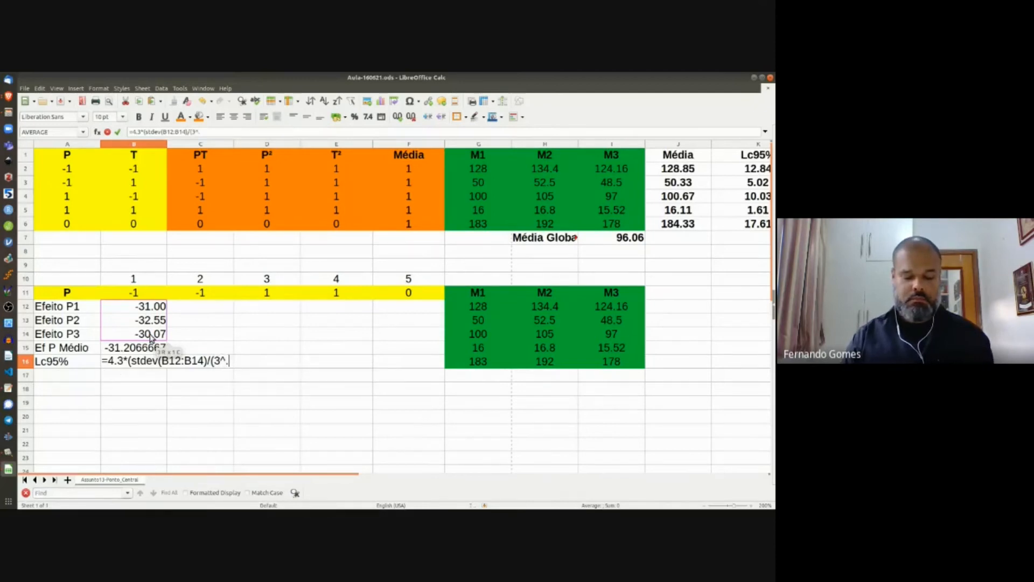
text(5)))
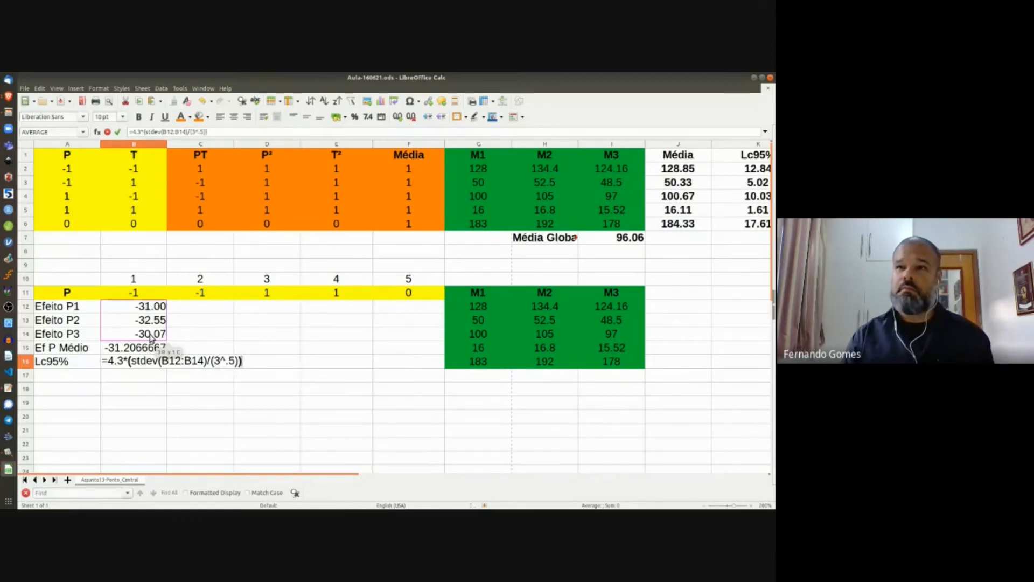
key(Return)
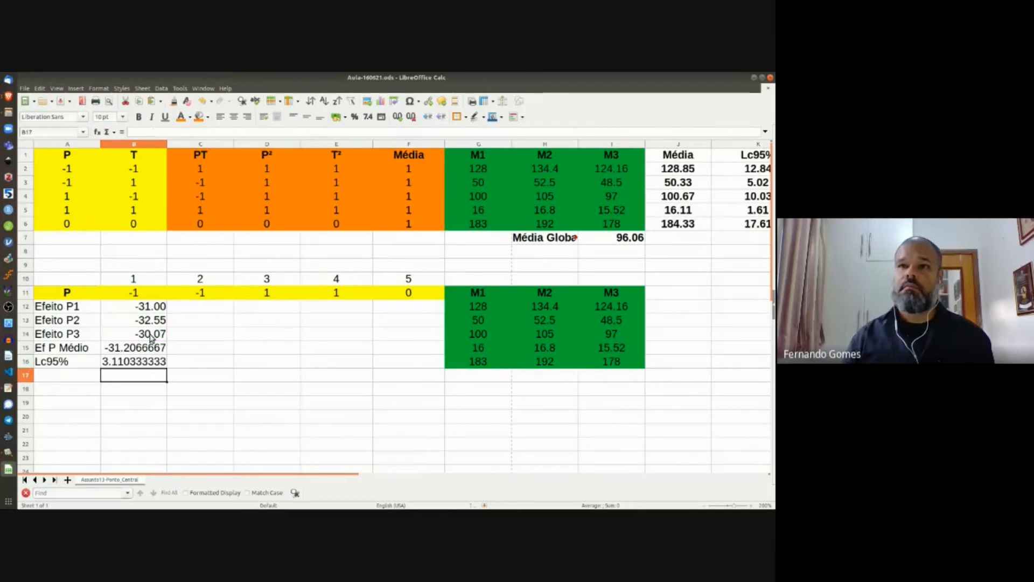
drag(144, 348, 146, 362)
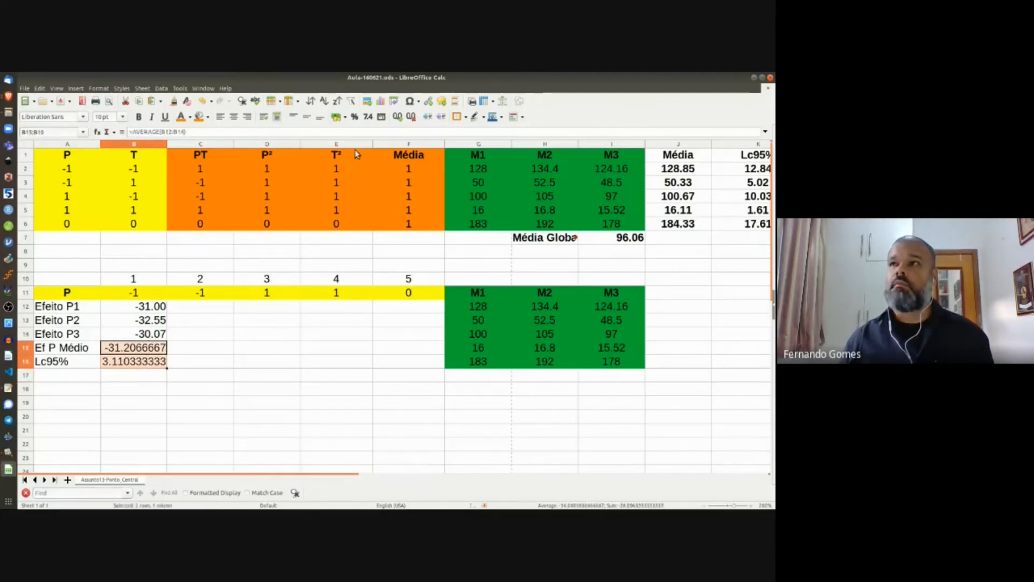
Step: Reduce B15:B16 to two decimal places, showing -31.21 and 3.11
click(412, 118)
click(412, 117)
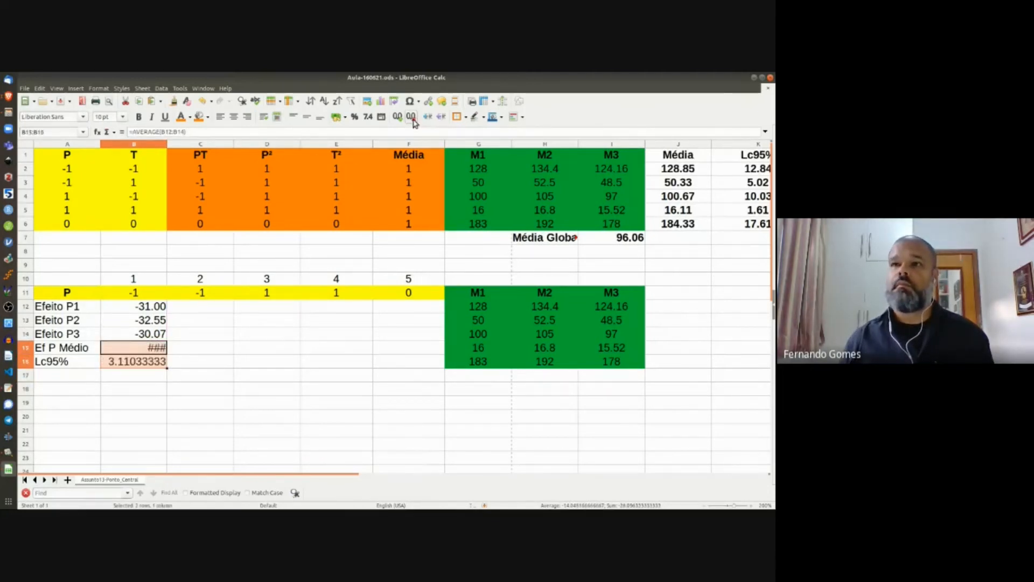
click(412, 117)
click(412, 118)
click(412, 117)
click(412, 118)
click(412, 117)
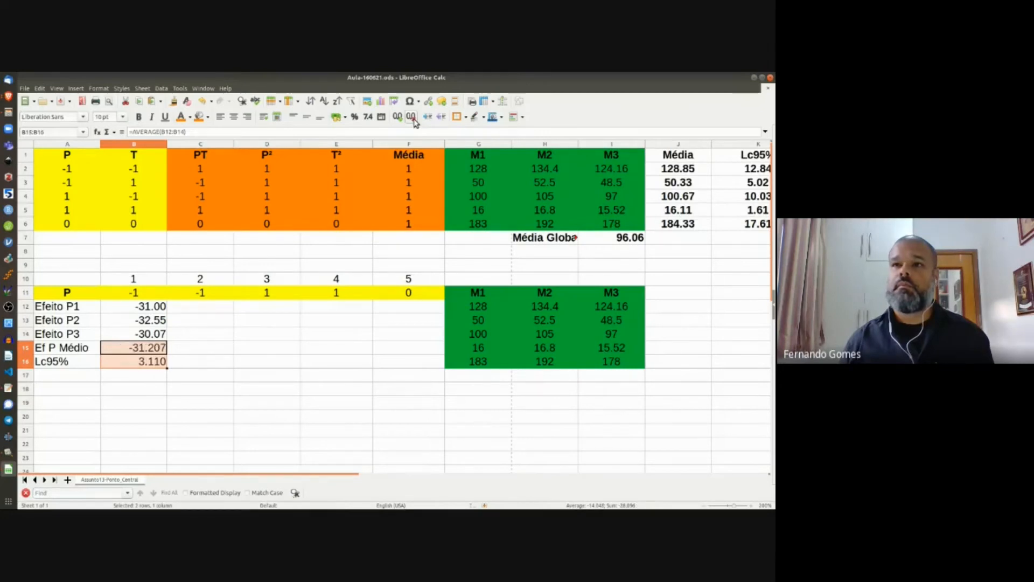
click(412, 118)
click(86, 351)
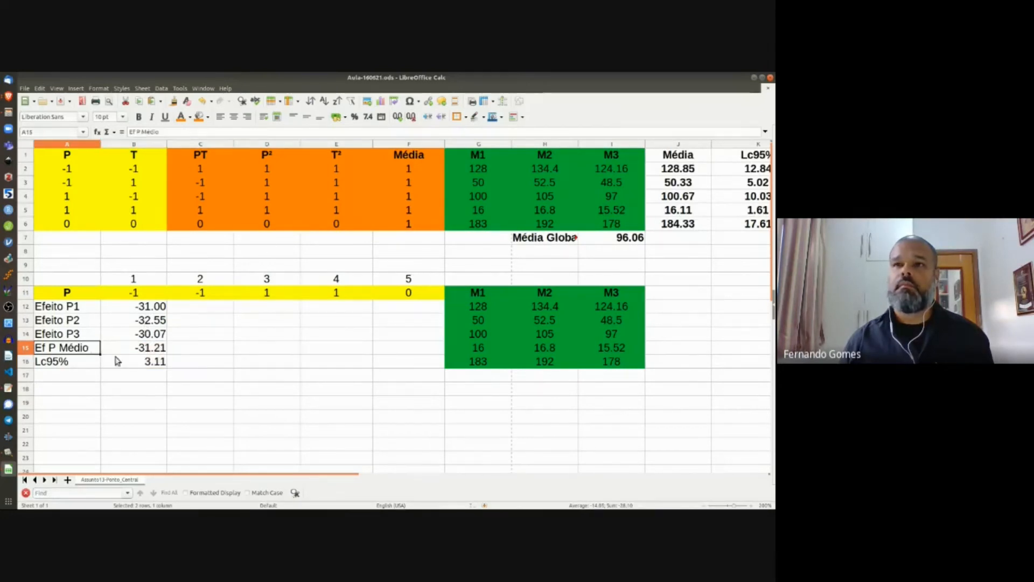
Step: Fill the Ef P Médio and Lc95% rows A15:B16 with yellow background
shift+click(125, 362)
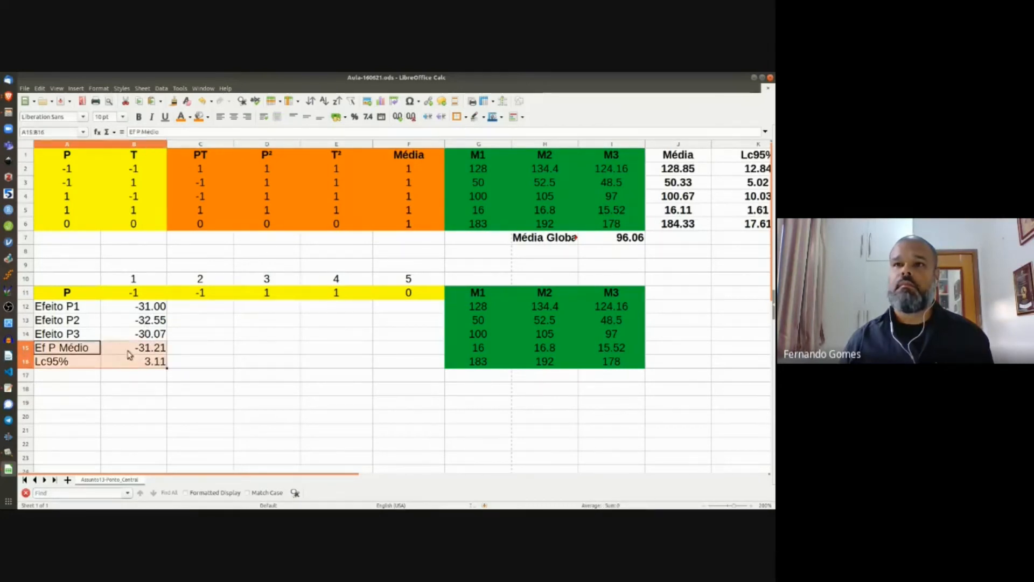
click(208, 120)
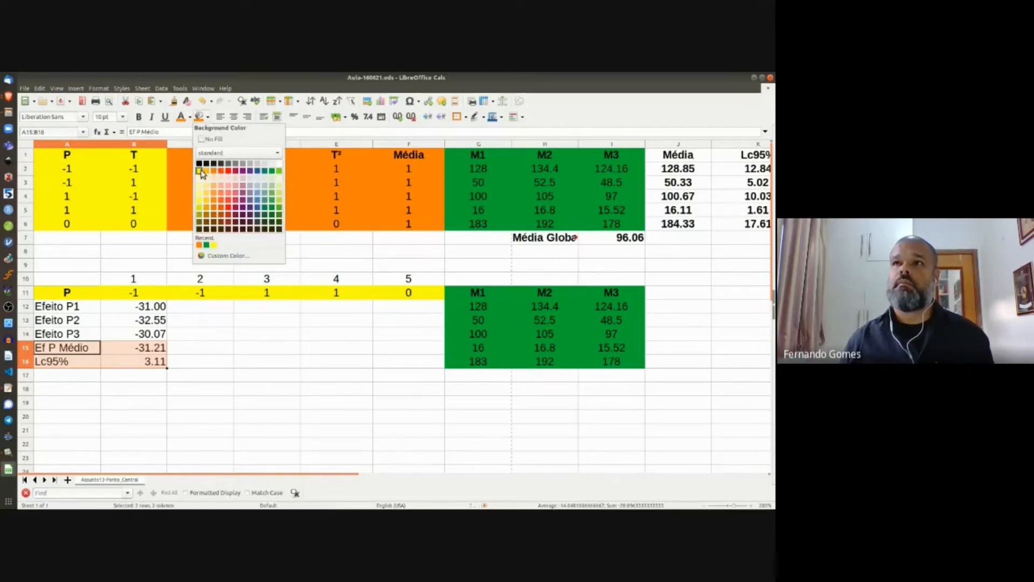
click(214, 245)
click(210, 360)
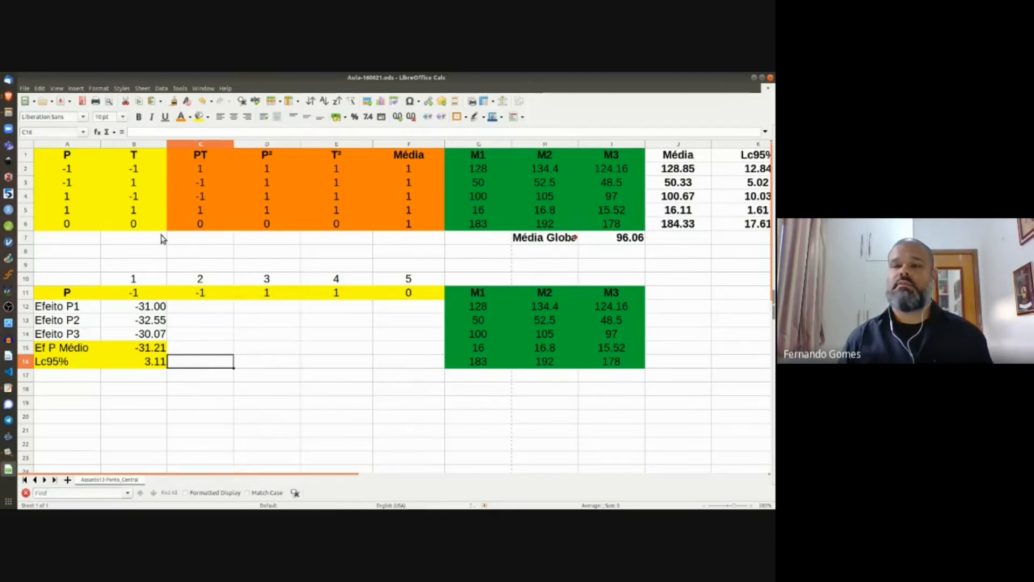
Step: Delete the 1–5 numbering from row 10 (B10:F10)
click(65, 280)
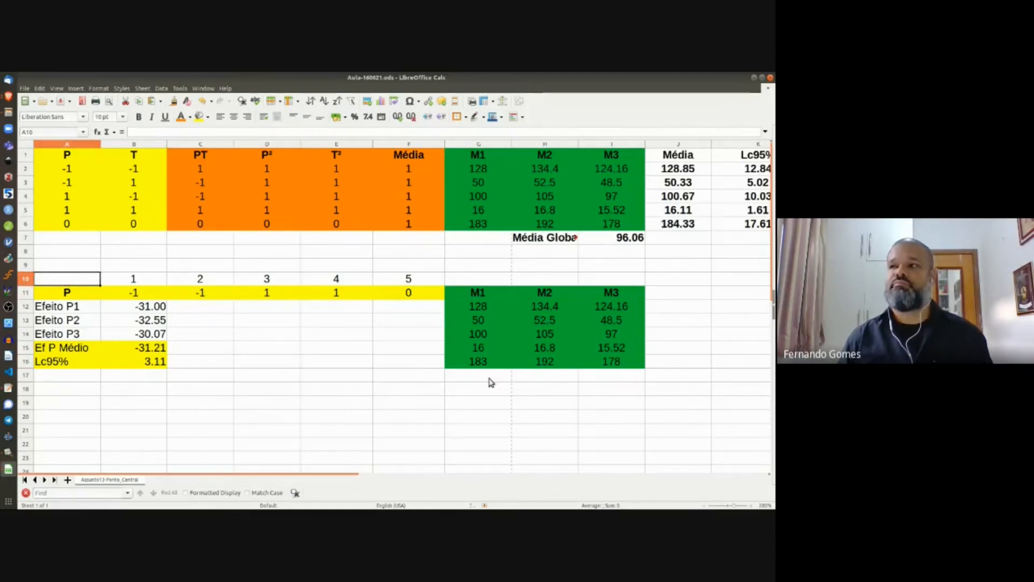
shift+click(612, 361)
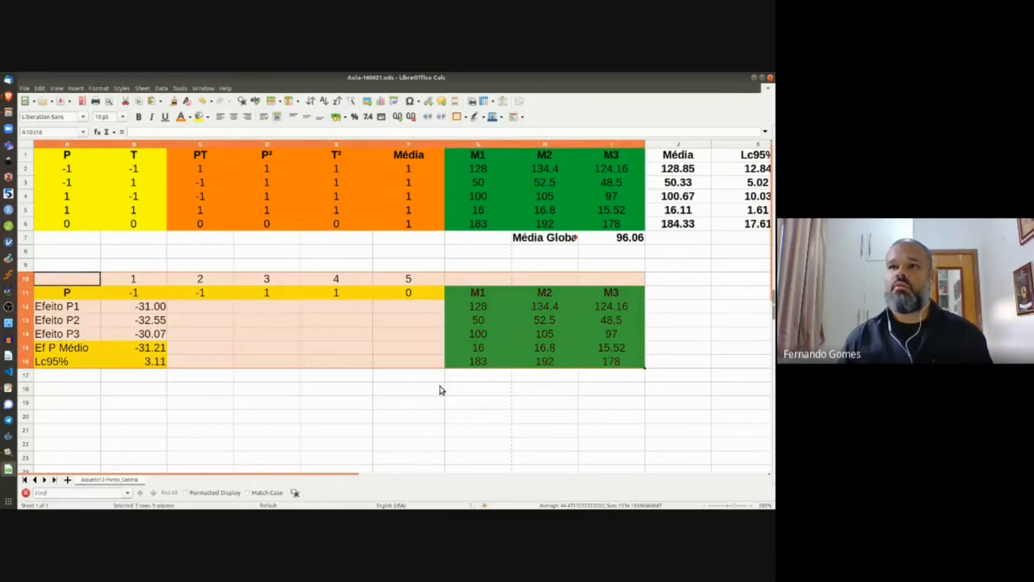
click(79, 296)
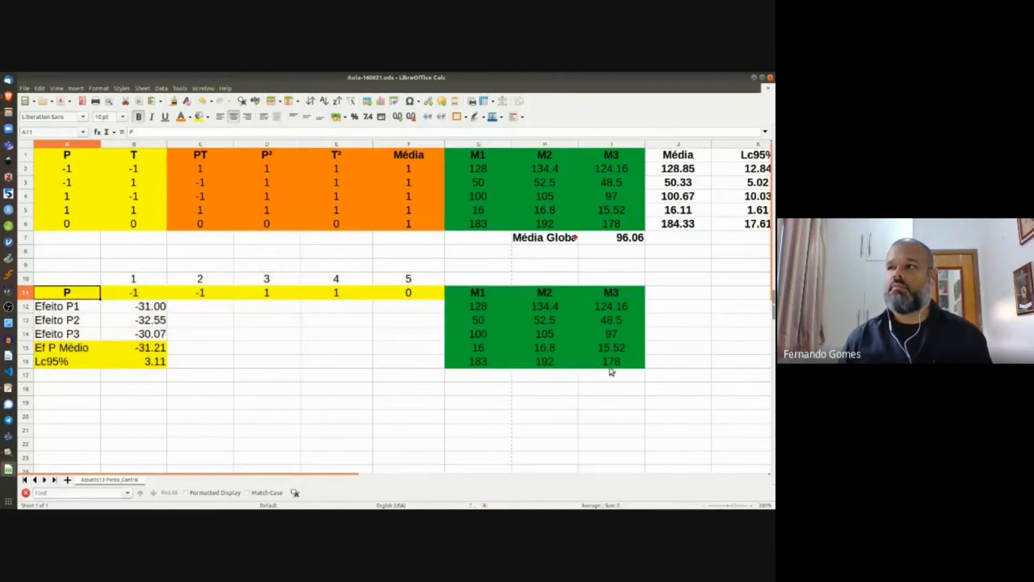
drag(132, 280, 395, 277)
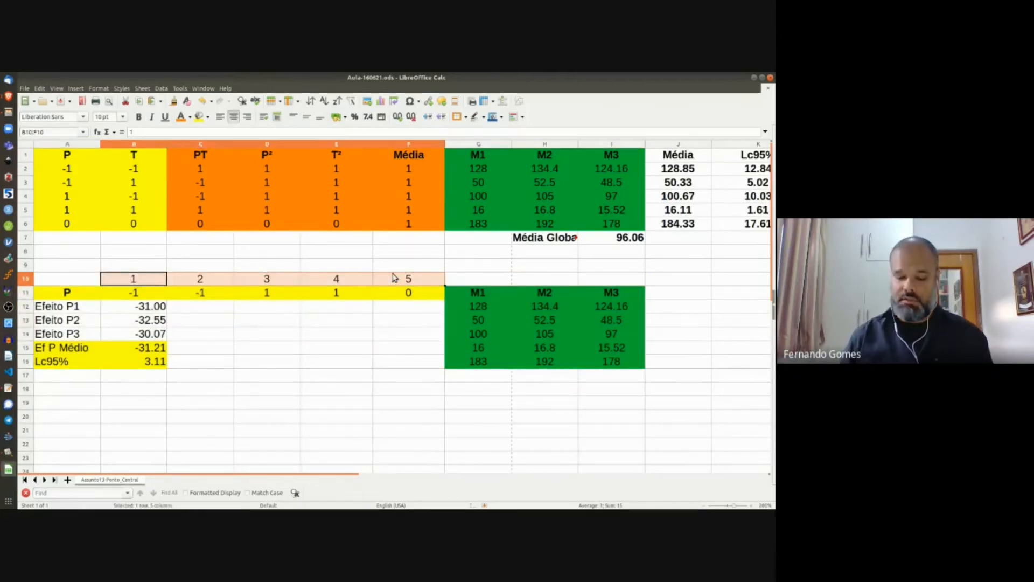
key(Delete)
Step: Copy the P effects block A11:I16
click(74, 295)
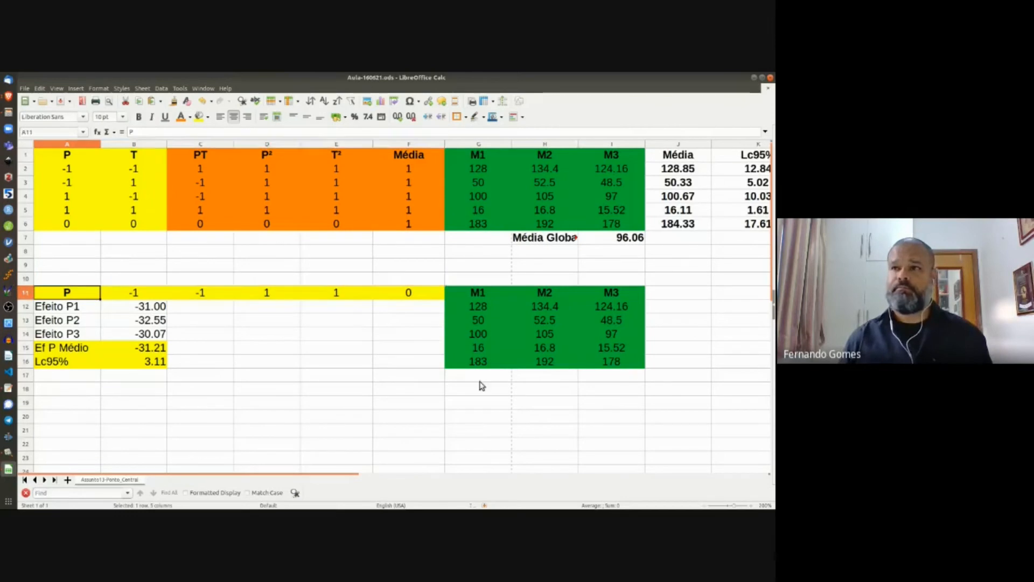
shift+click(599, 365)
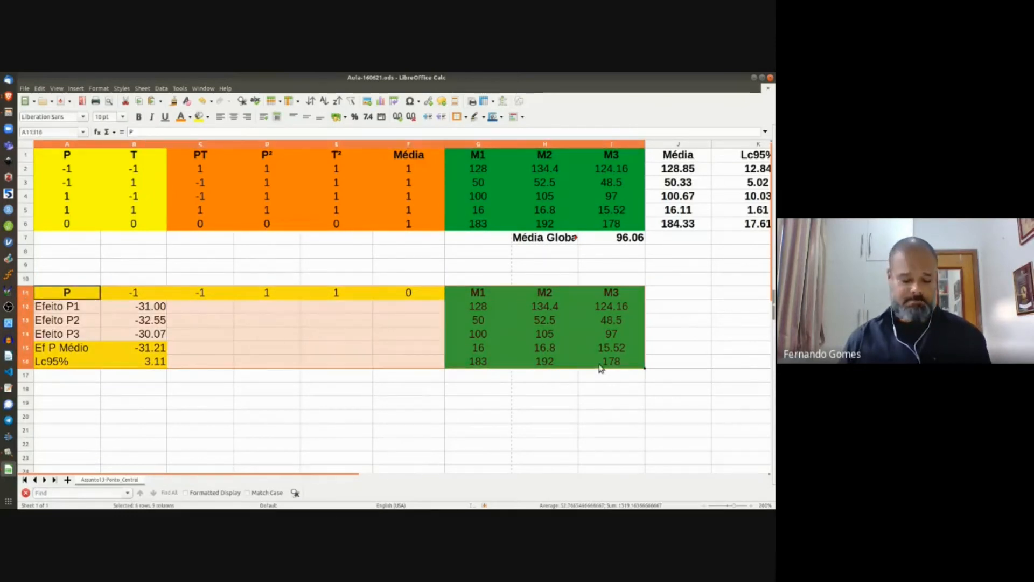
key(ctrl+c)
Step: Paste the effects block at A19, then paste the T values B1:B6 transposed across row 19, overwriting
click(62, 404)
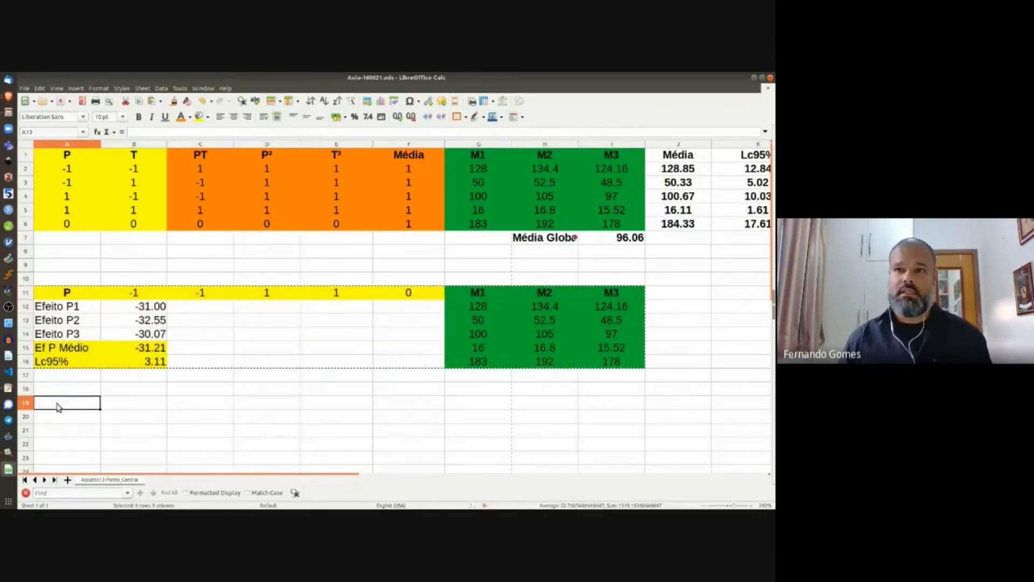
key(ctrl+v)
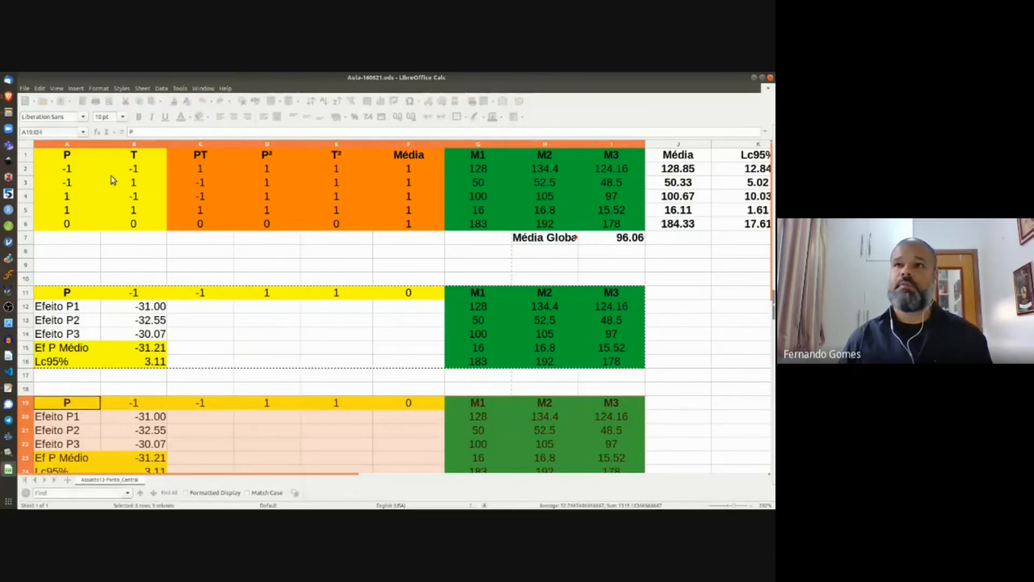
click(134, 157)
shift+click(134, 228)
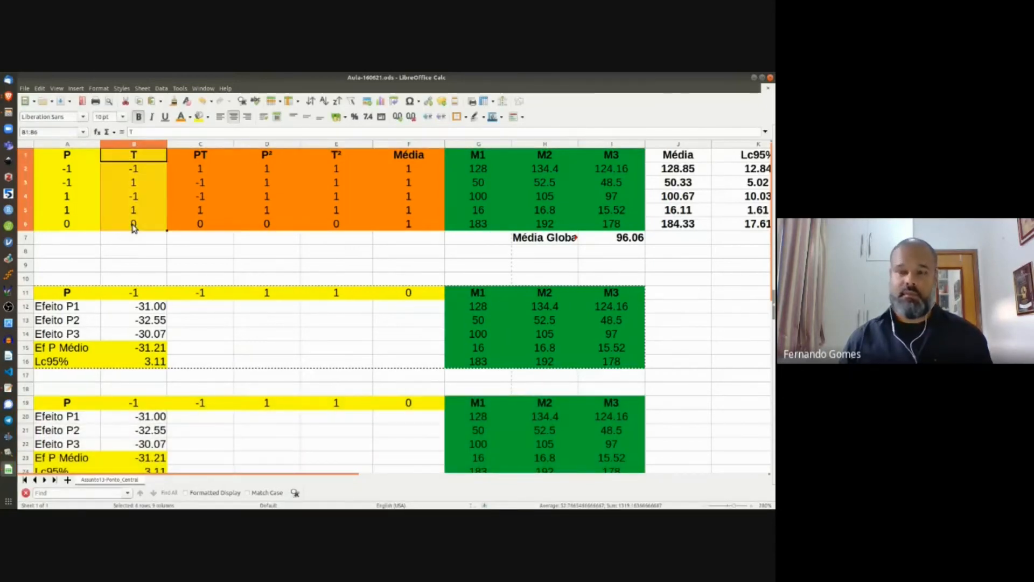
key(ctrl+c)
click(77, 408)
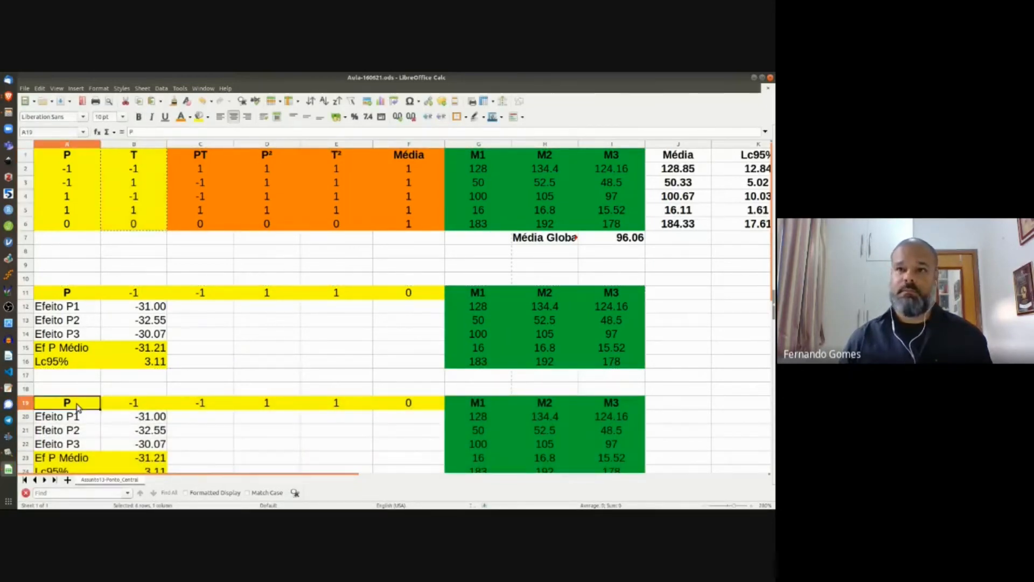
key(ctrl+shift+v)
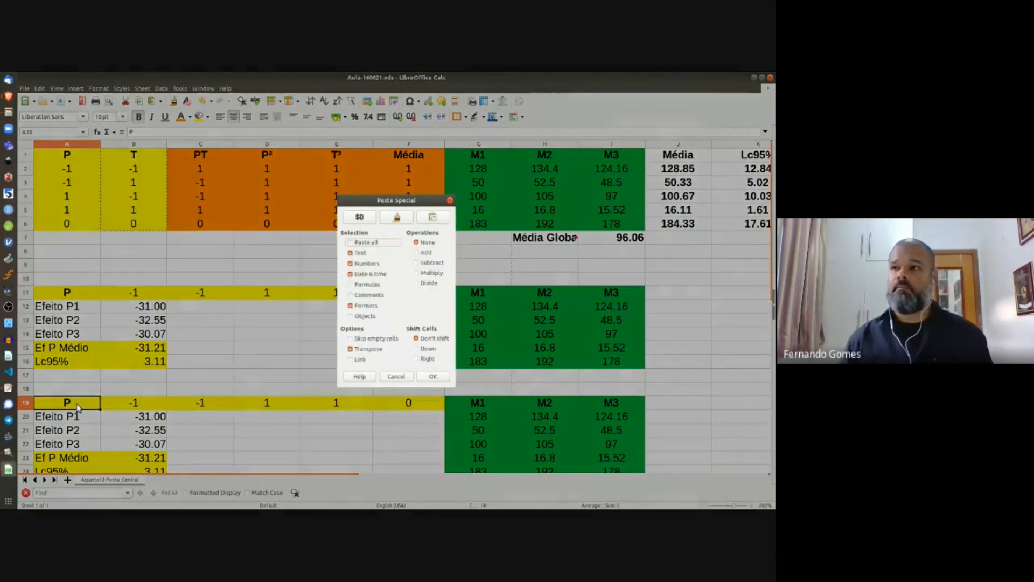
click(432, 376)
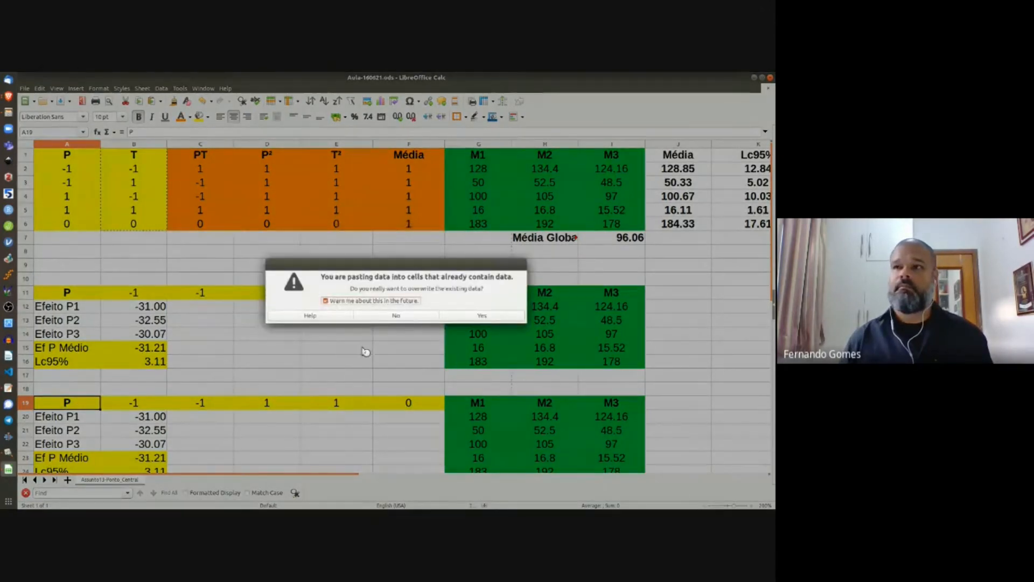
click(464, 315)
scroll(264, 397, down, 4)
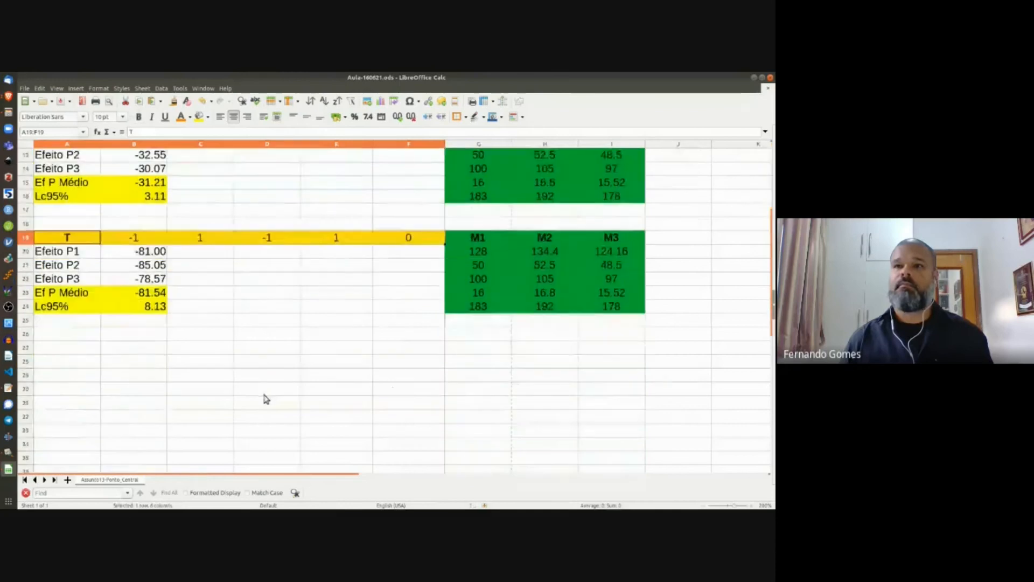
Step: Rename the T block labels to Efeito T1, Efeito T2 and Efeito T3
click(70, 257)
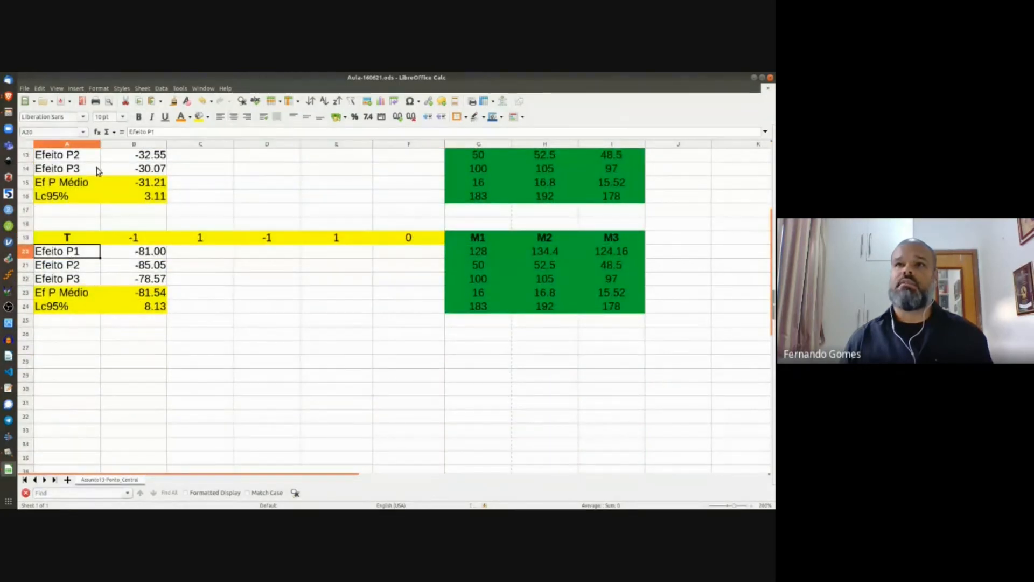
click(152, 132)
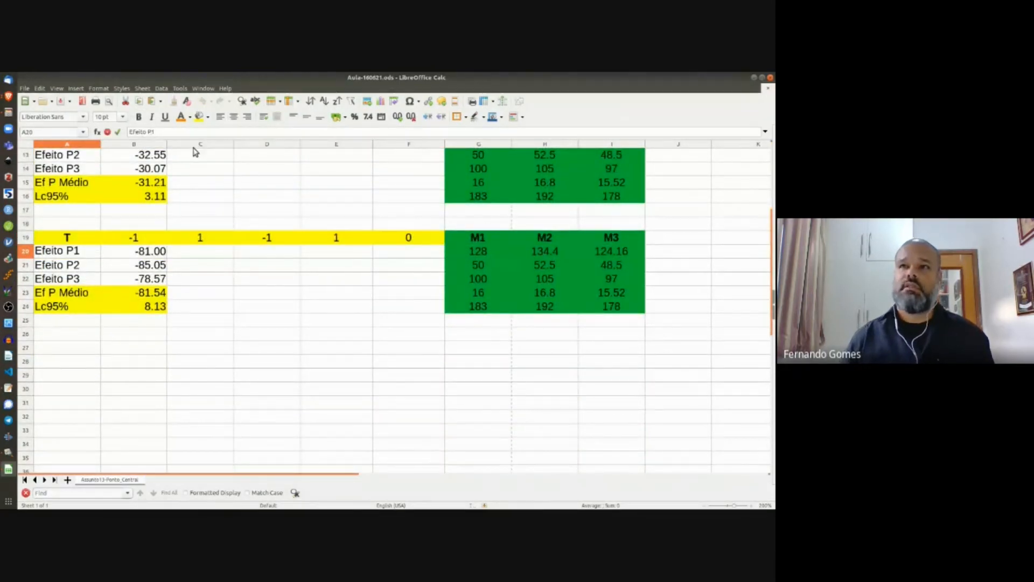
key(BackSpace)
text(T)
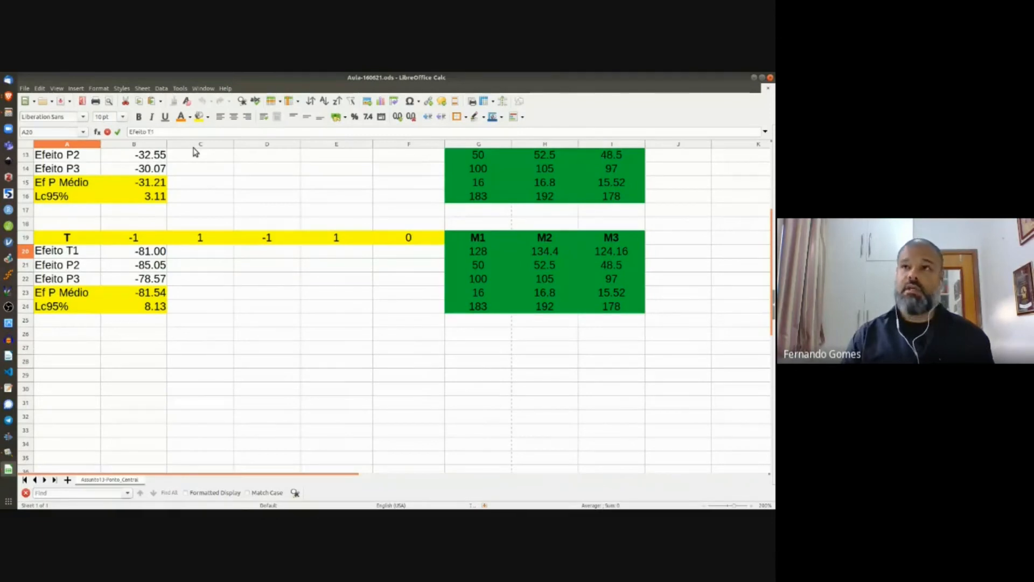
key(Return)
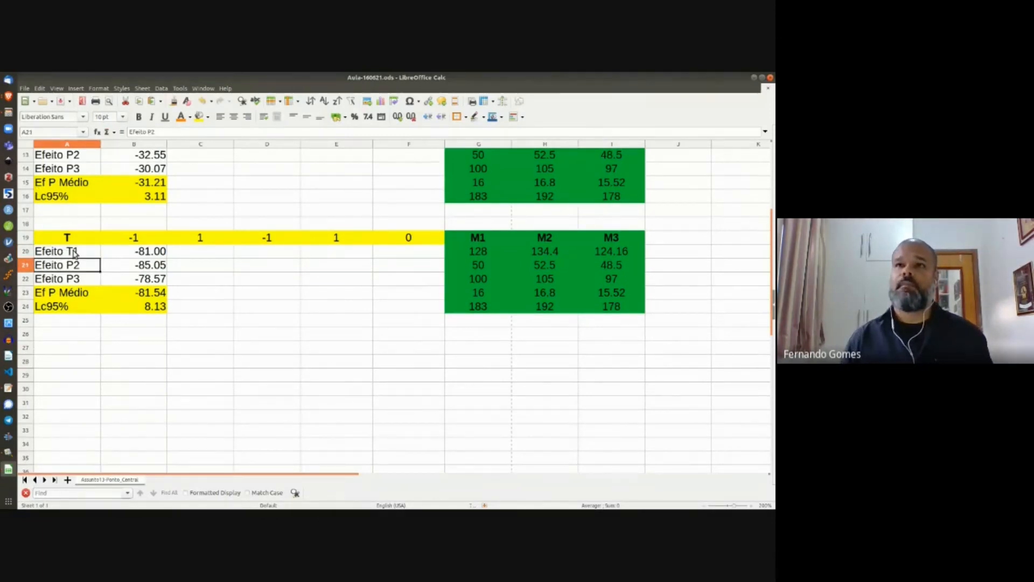
click(74, 255)
drag(100, 258, 98, 283)
Step: Change the A23 label from Ef P Médio to Ef T Médio
click(68, 294)
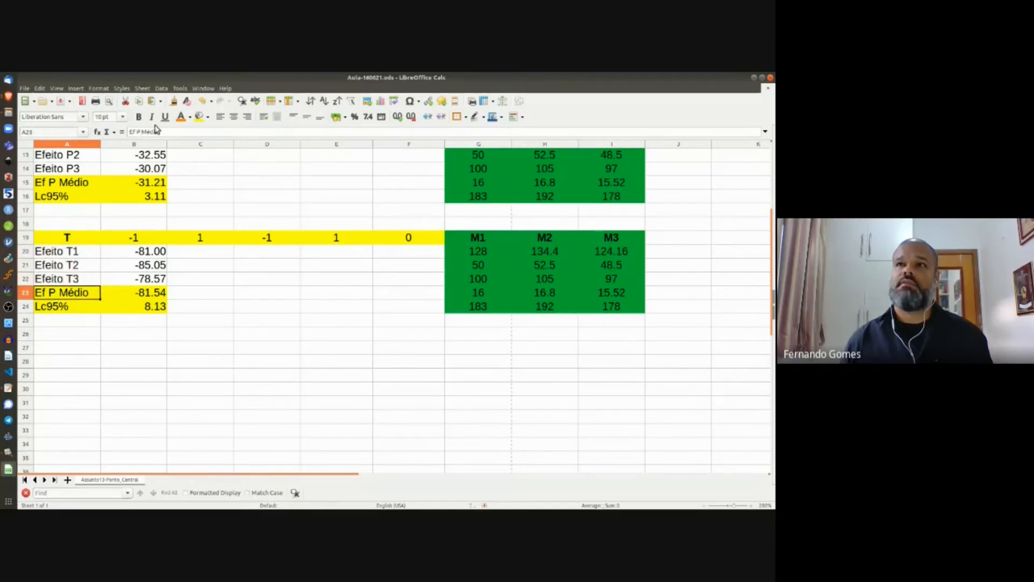
click(138, 131)
key(BackSpace)
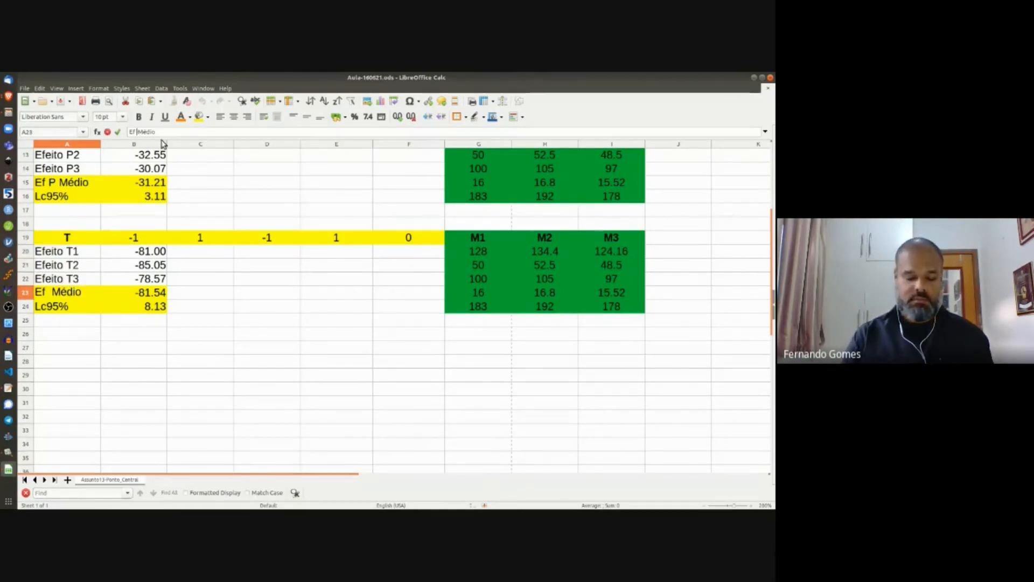
text(T)
key(Return)
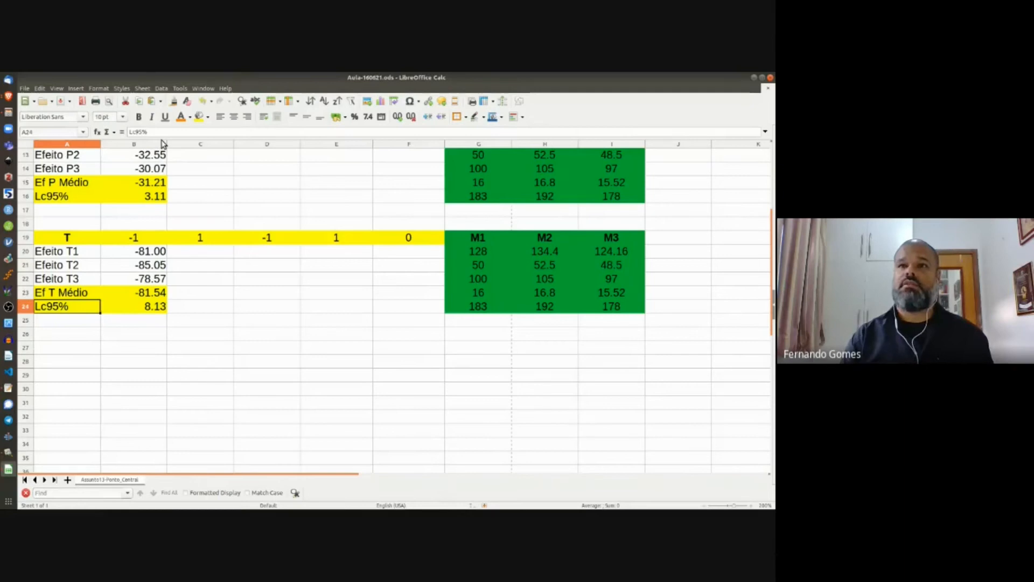
Step: Add a period after 'Ef' in both labels, giving 'Ef. P Médio' and 'Ef. T Médio'
click(51, 187)
click(133, 132)
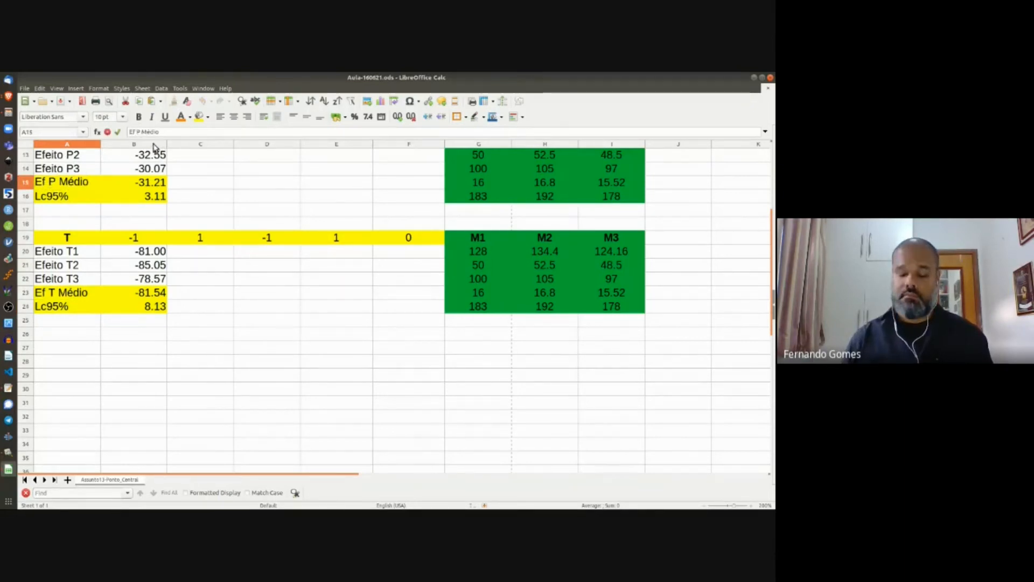
text(.)
key(Return)
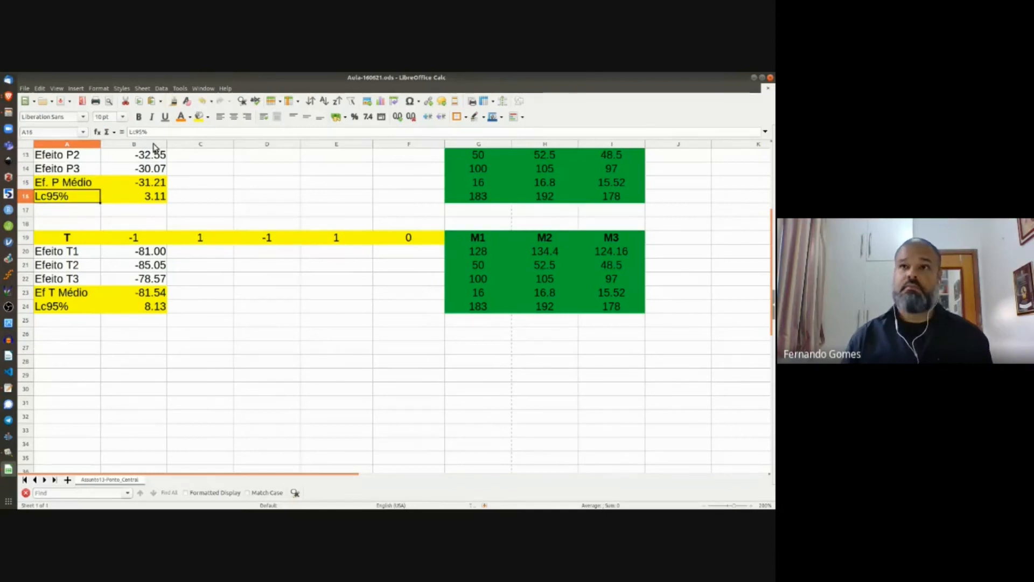
click(50, 295)
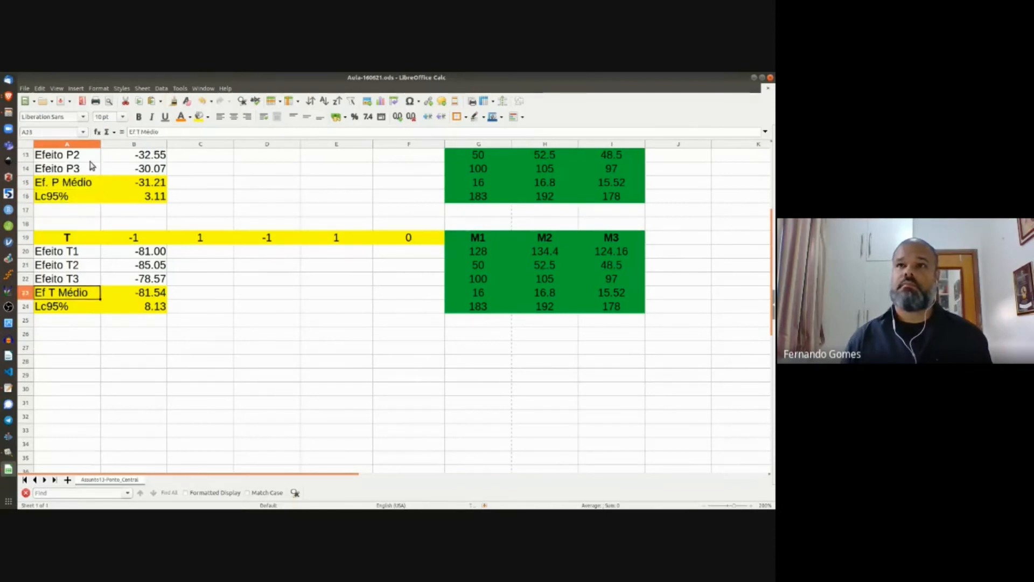
click(135, 132)
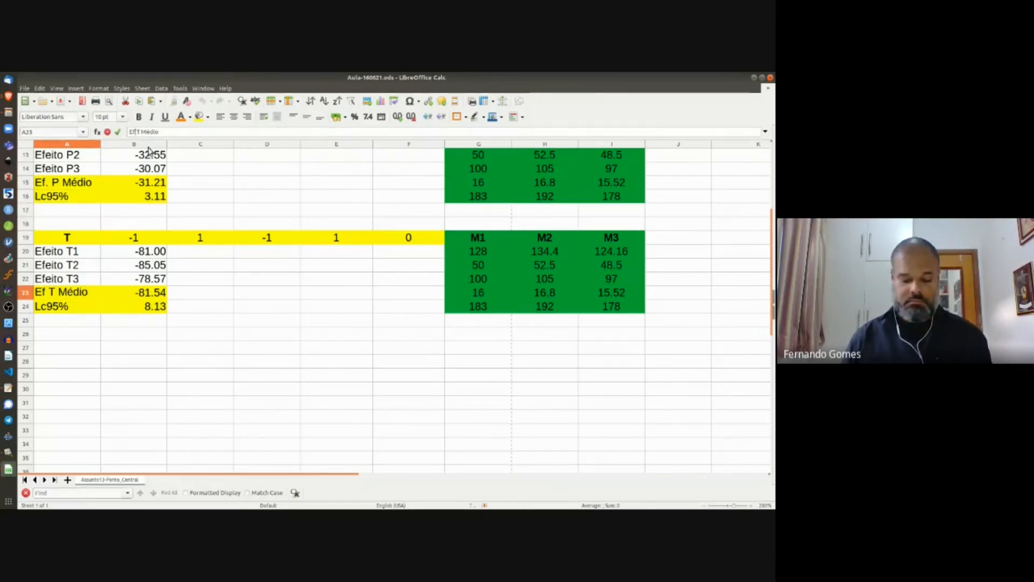
text(.)
key(Return)
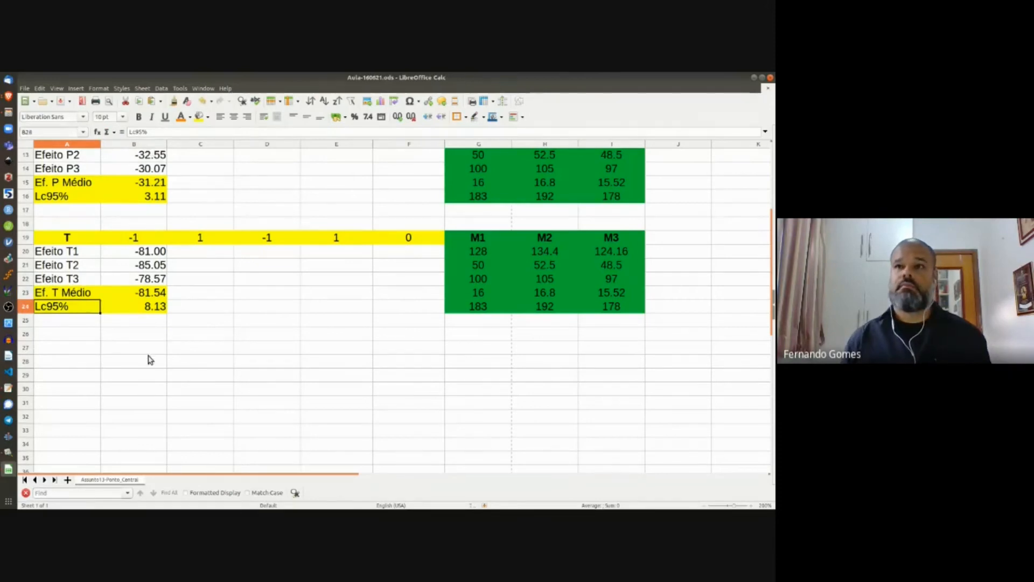
click(150, 360)
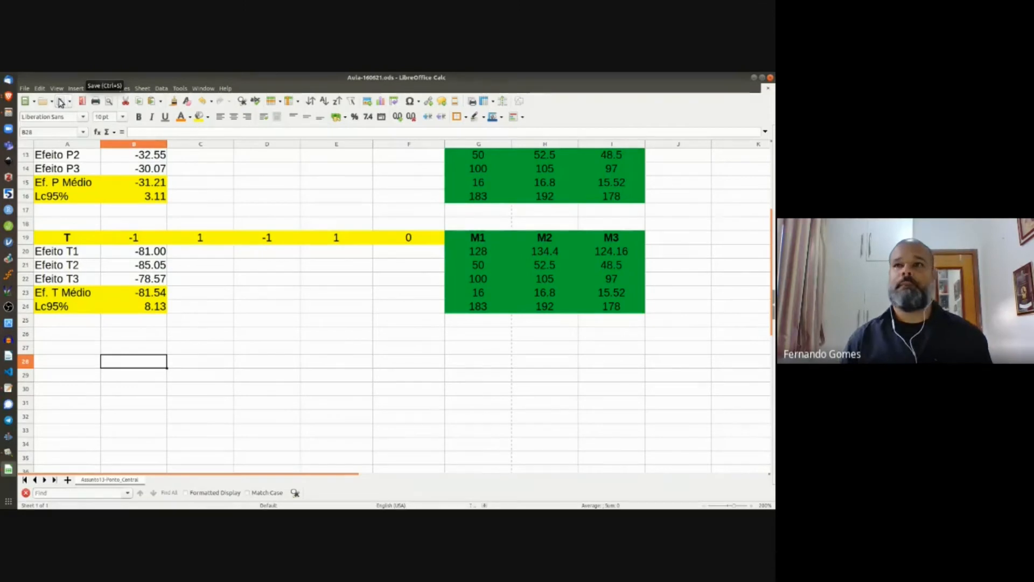
Step: Copy the T effects block A19:I24 and paste it at A27
scroll(194, 196, up, 3)
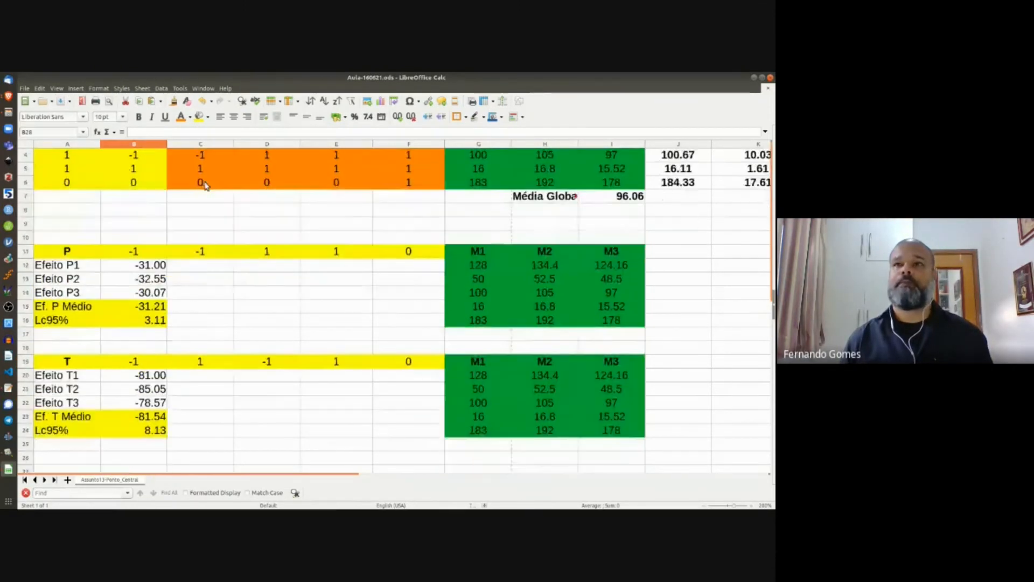
scroll(203, 191, up, 1)
scroll(168, 315, down, 2)
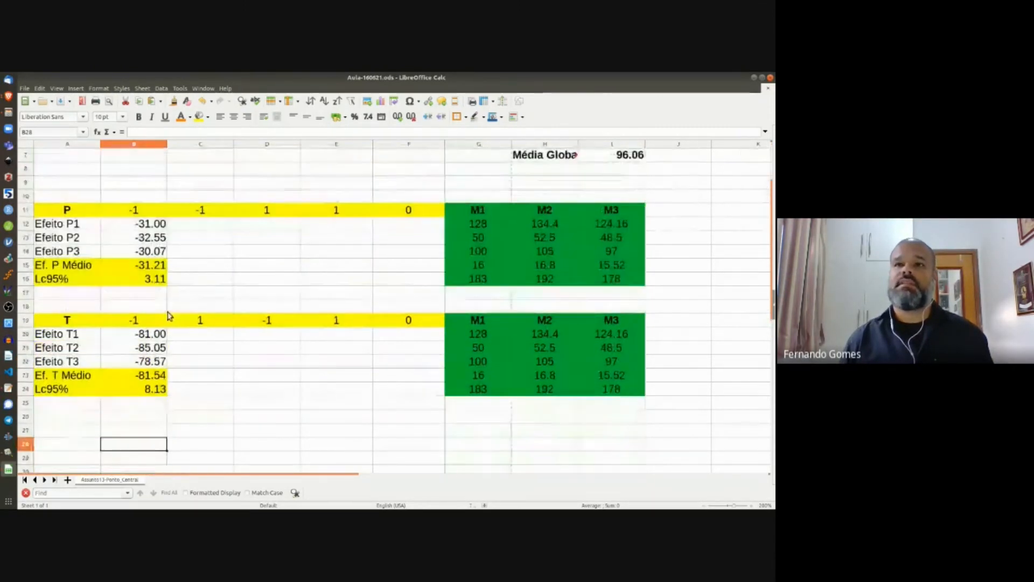
click(75, 322)
shift+click(606, 393)
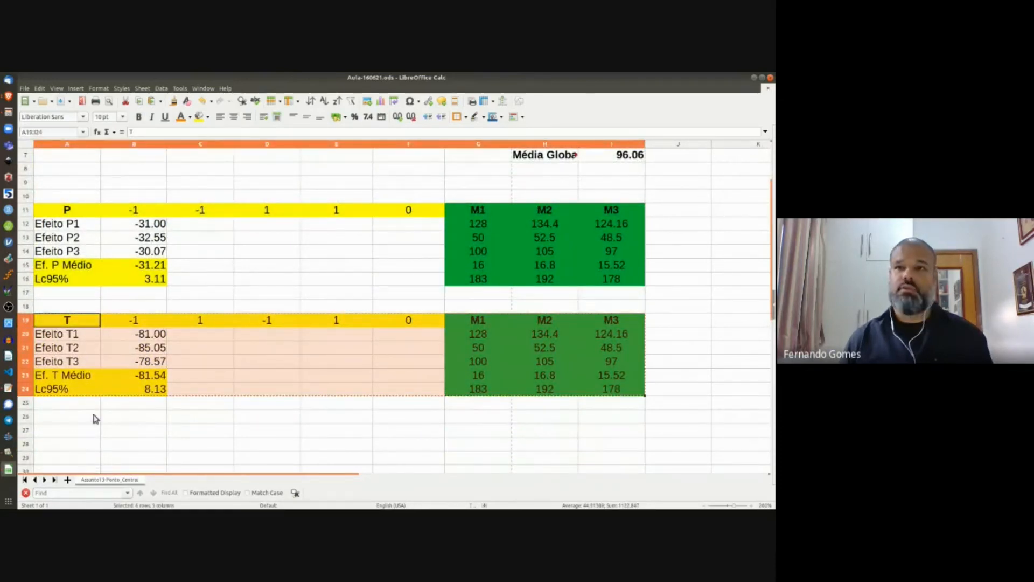
key(ctrl+c)
click(52, 434)
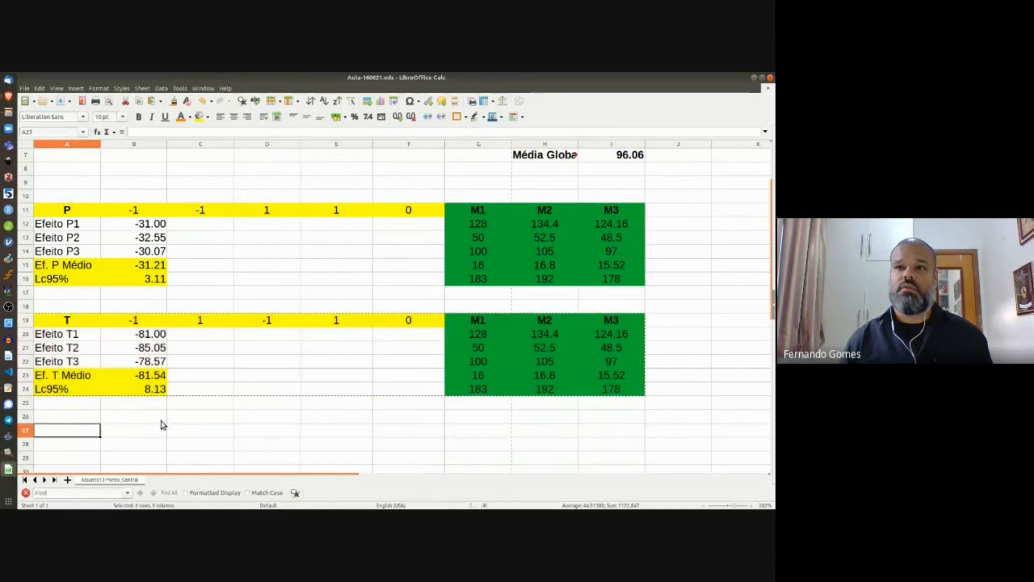
key(ctrl+v)
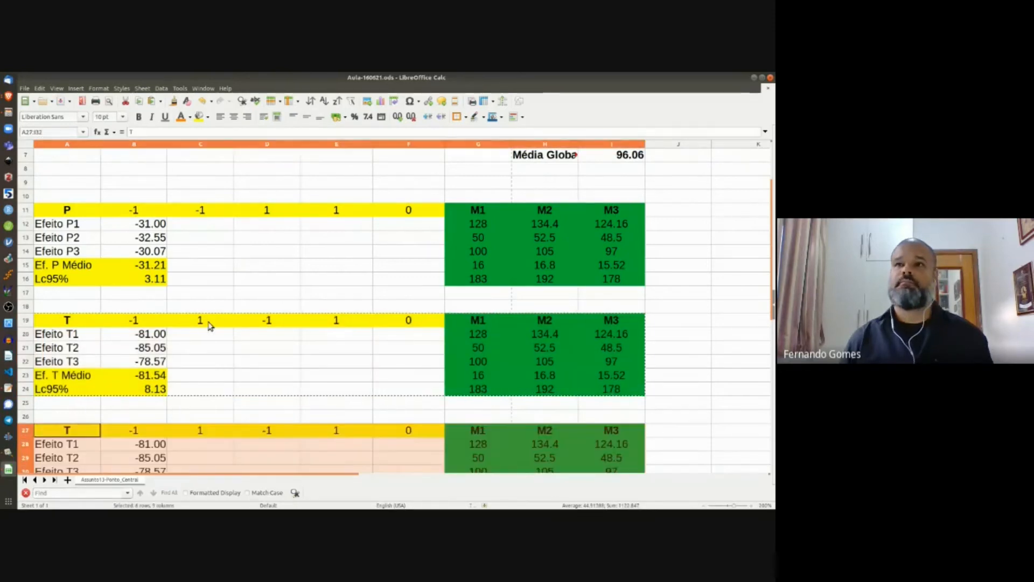
Step: Paste the PT column transposed across row 27, confirming the overwrite of existing values
scroll(217, 279, up, 2)
scroll(199, 180, down, 1)
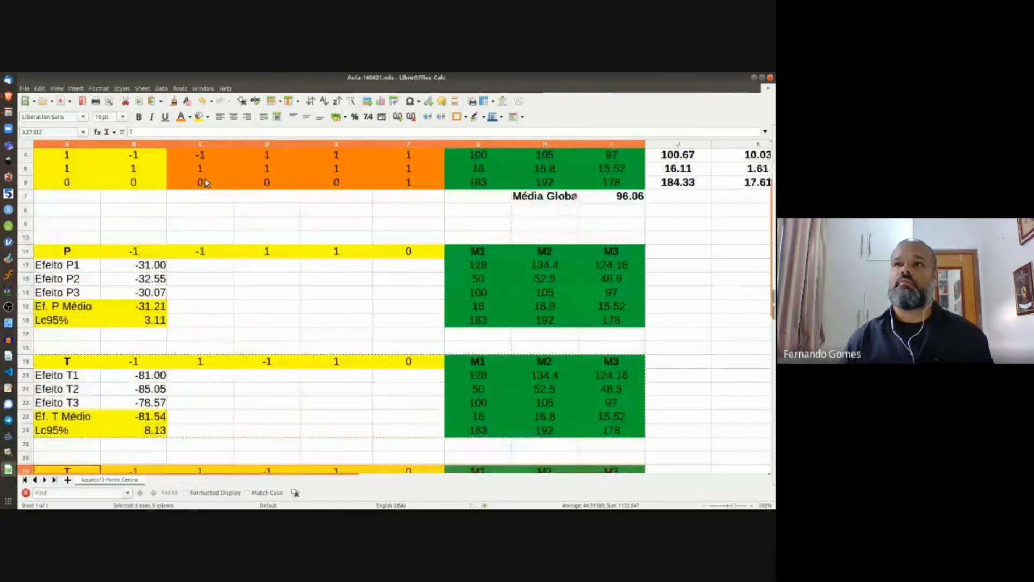
scroll(205, 183, up, 1)
drag(208, 159, 215, 228)
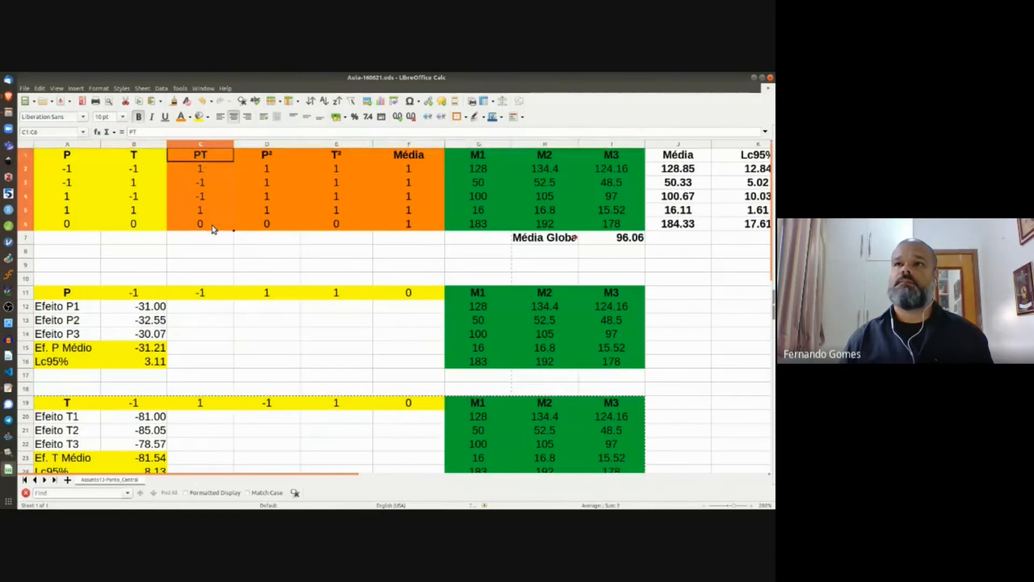
scroll(225, 291, down, 1)
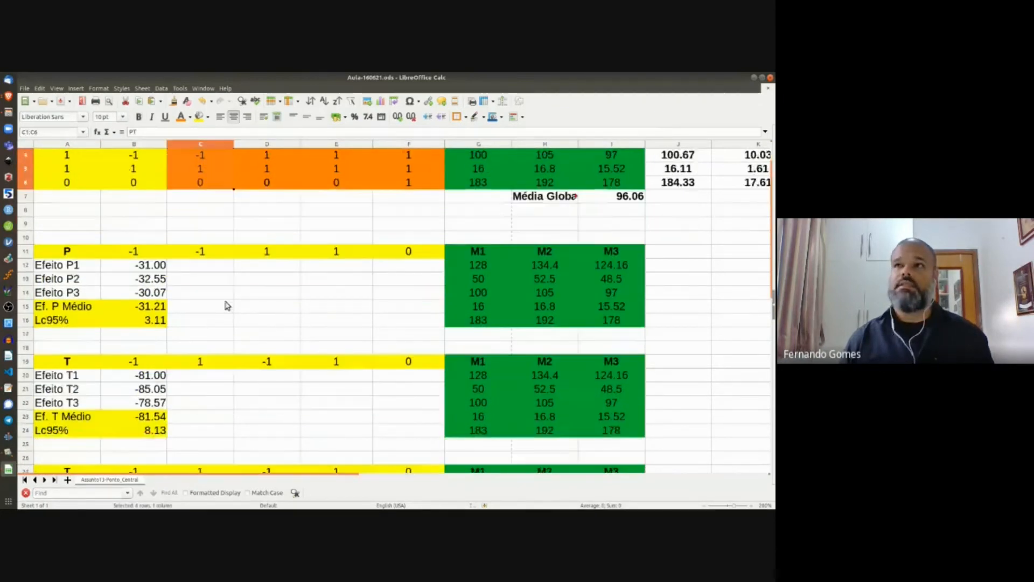
scroll(227, 306, down, 5)
click(72, 267)
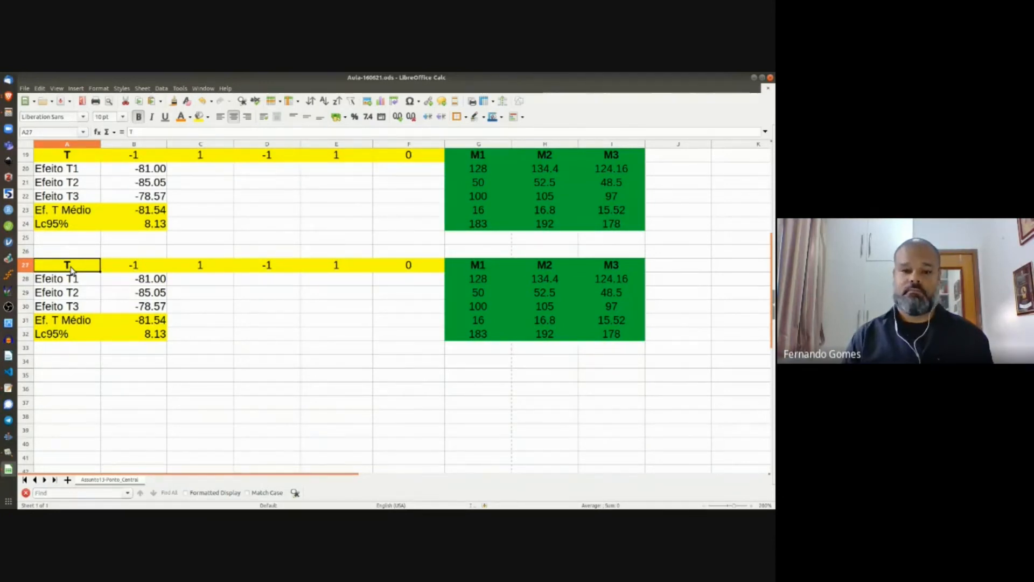
key(ctrl+shift+v)
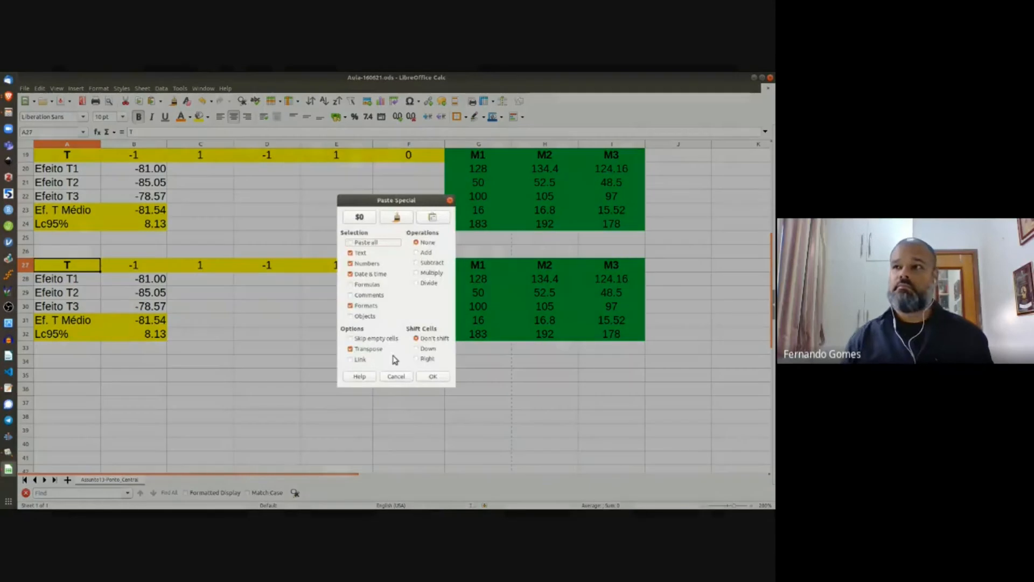
click(428, 378)
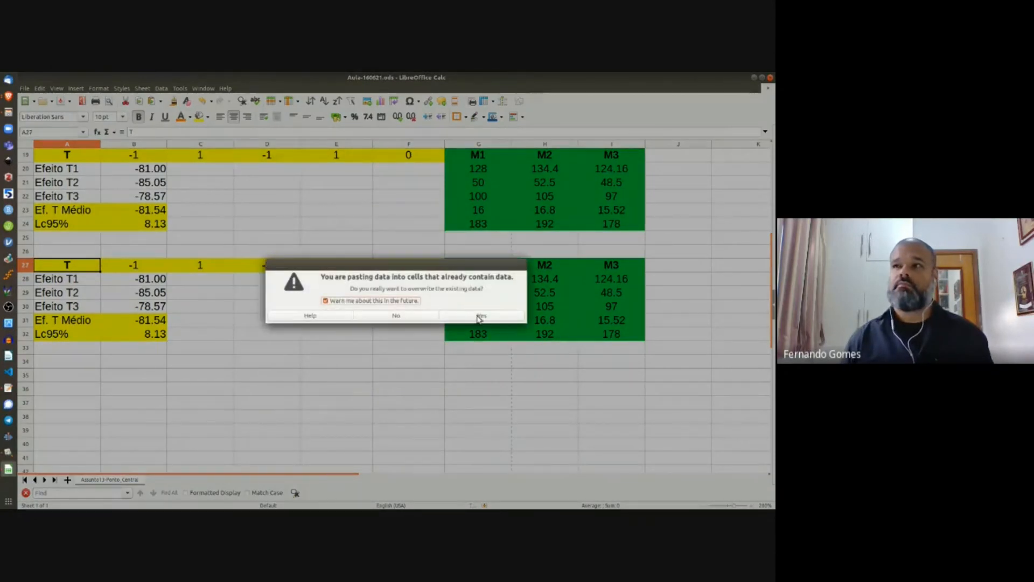
click(481, 316)
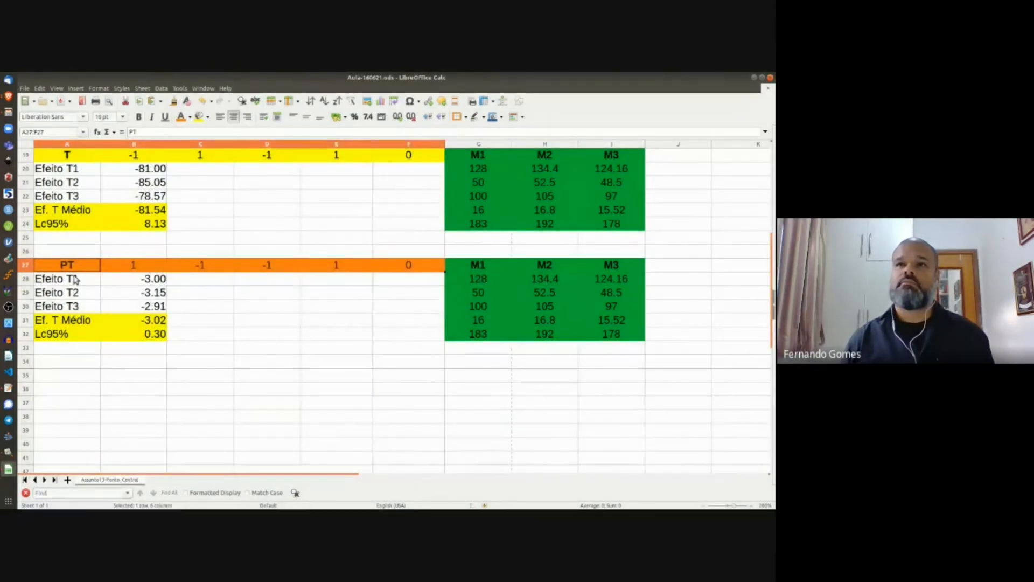
Step: Relabel A28 as 'Sin. PT1' and fill 'Sin. PT2' and 'Sin. PT3' down to A30
click(74, 281)
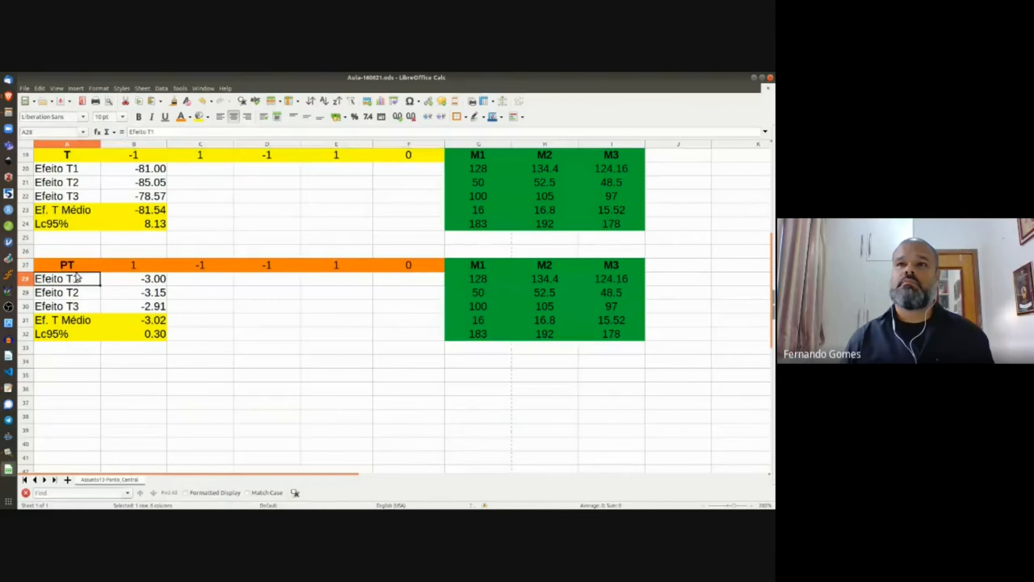
click(154, 136)
key(shift+Left)
key(shift+Left)
key(shift+Left)
key(shift+Left)
key(shift+Left)
key(shift+Left)
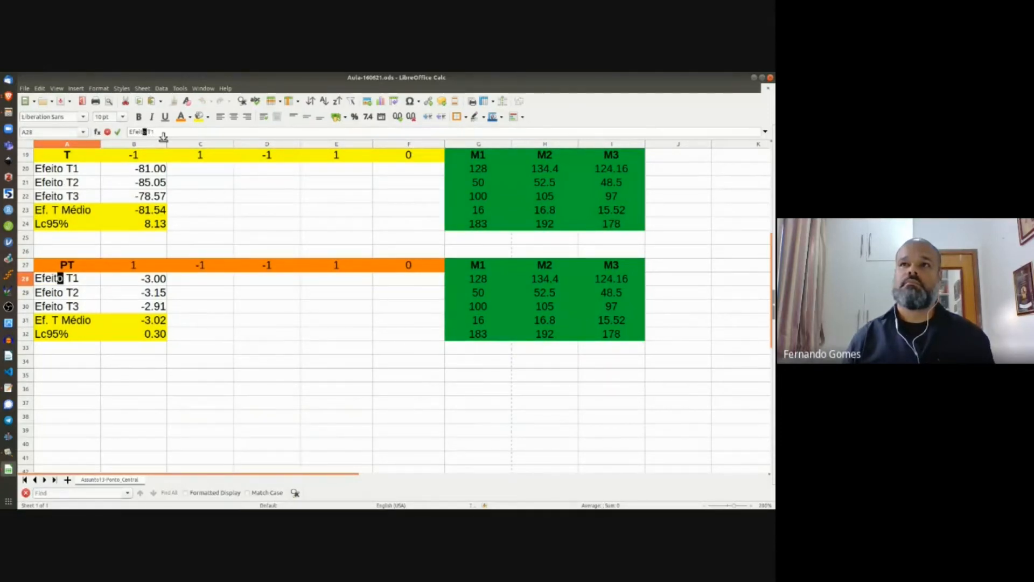
text(Sin. P)
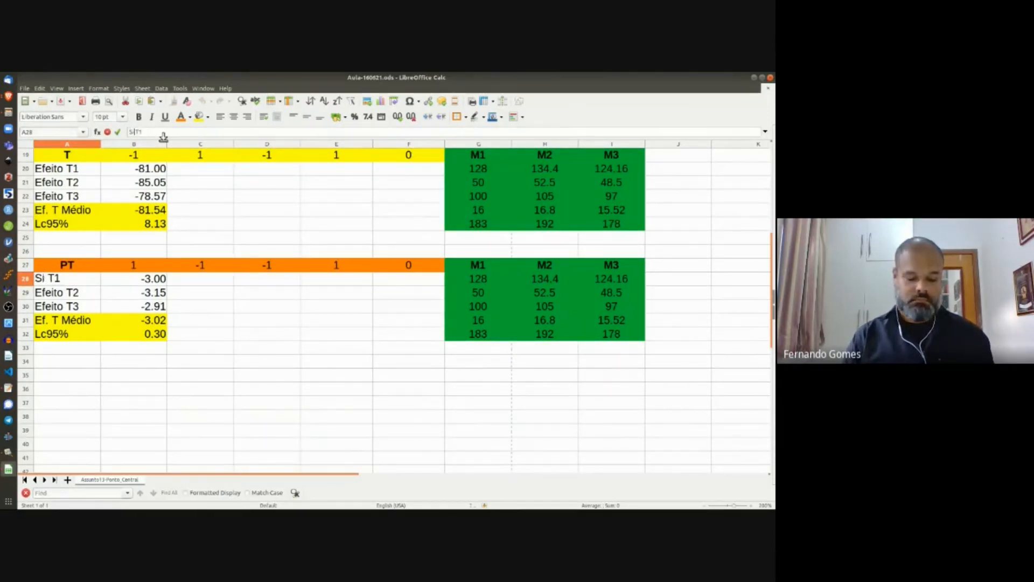
key(Delete)
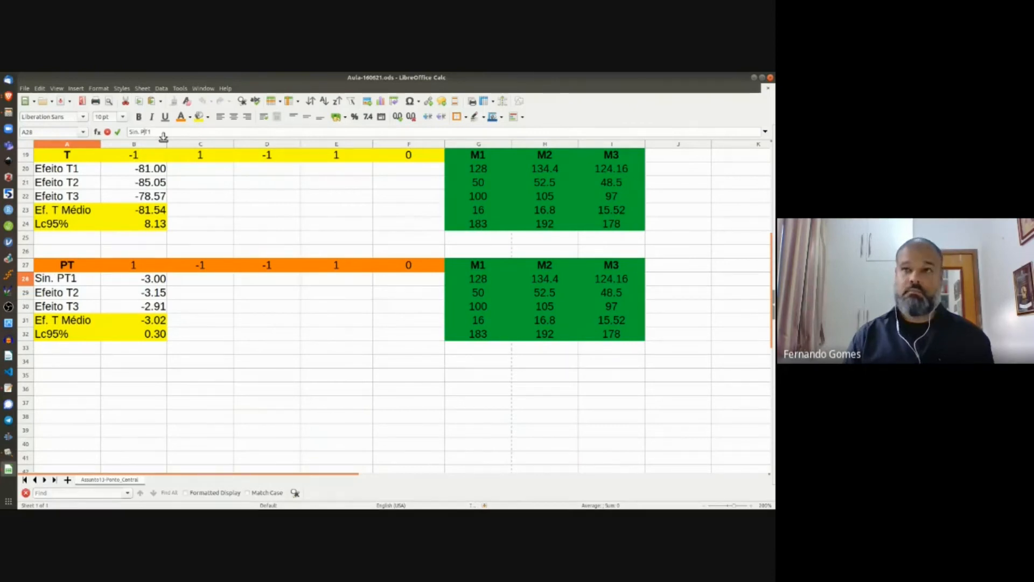
key(Return)
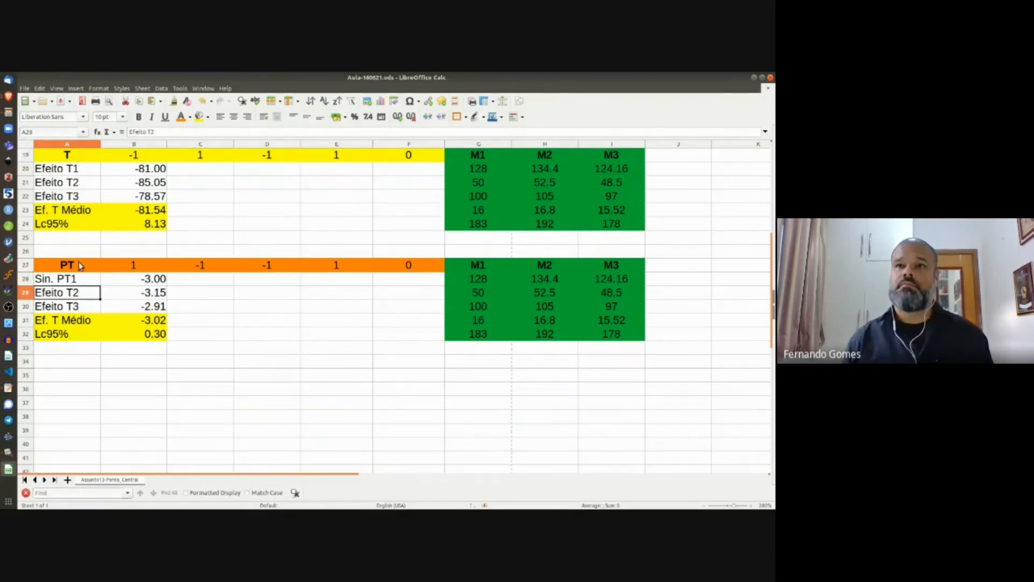
click(77, 278)
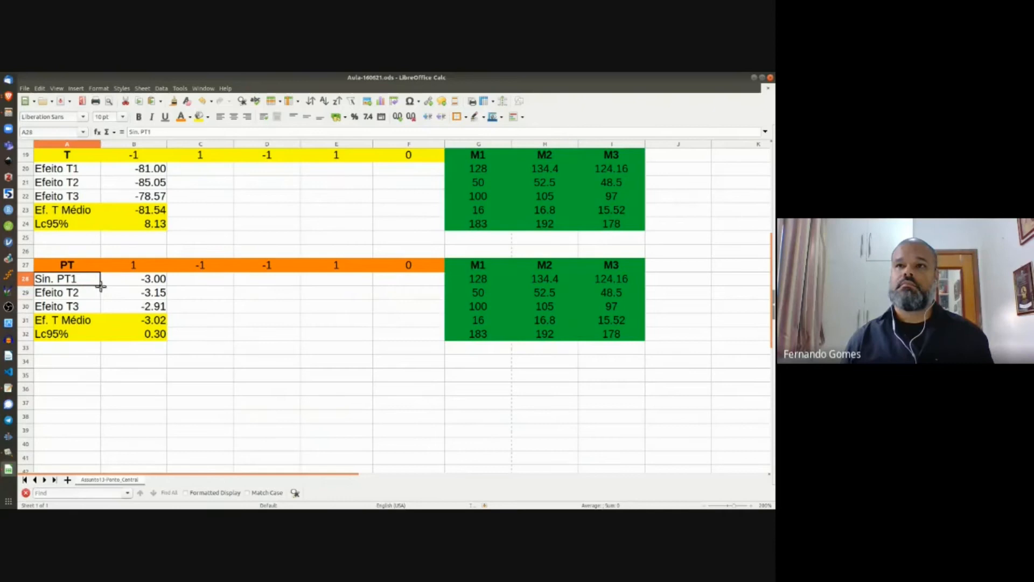
drag(101, 285, 95, 311)
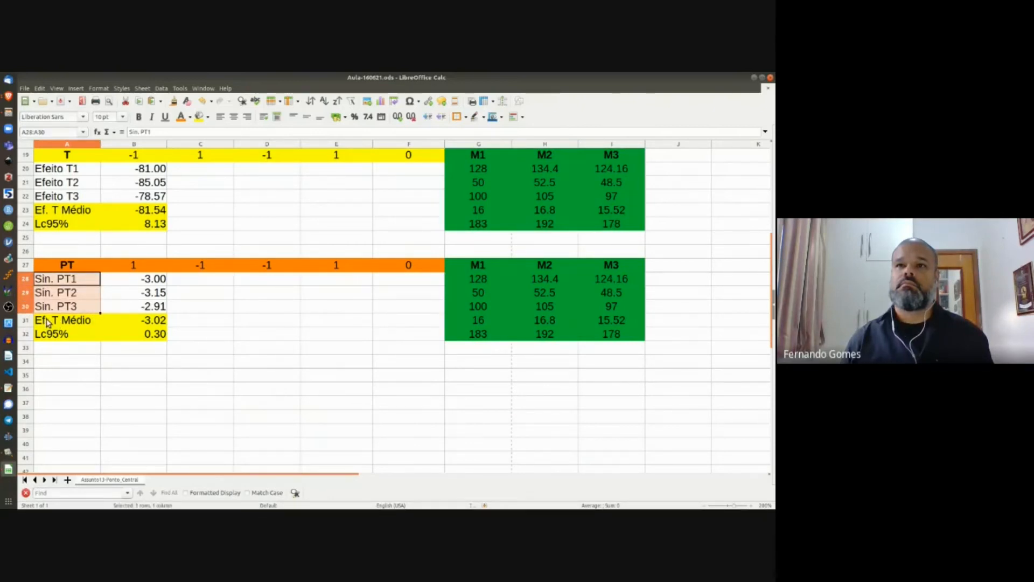
Step: Rename the A31 average label to 'Sin. PT Médio'
click(48, 322)
key(F2)
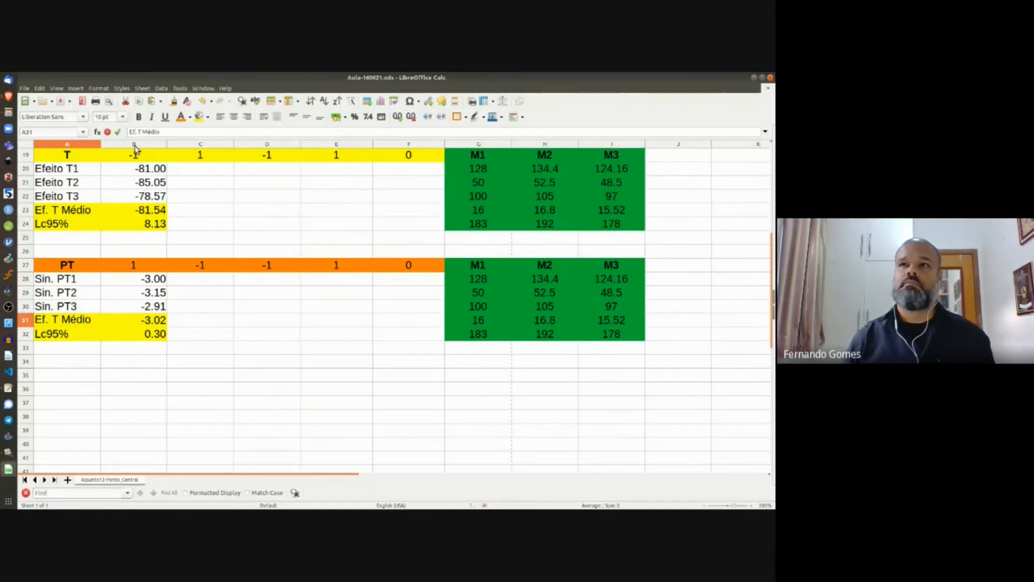
key(Home)
key(shift+Right)
key(shift+Right)
text(Sin. )
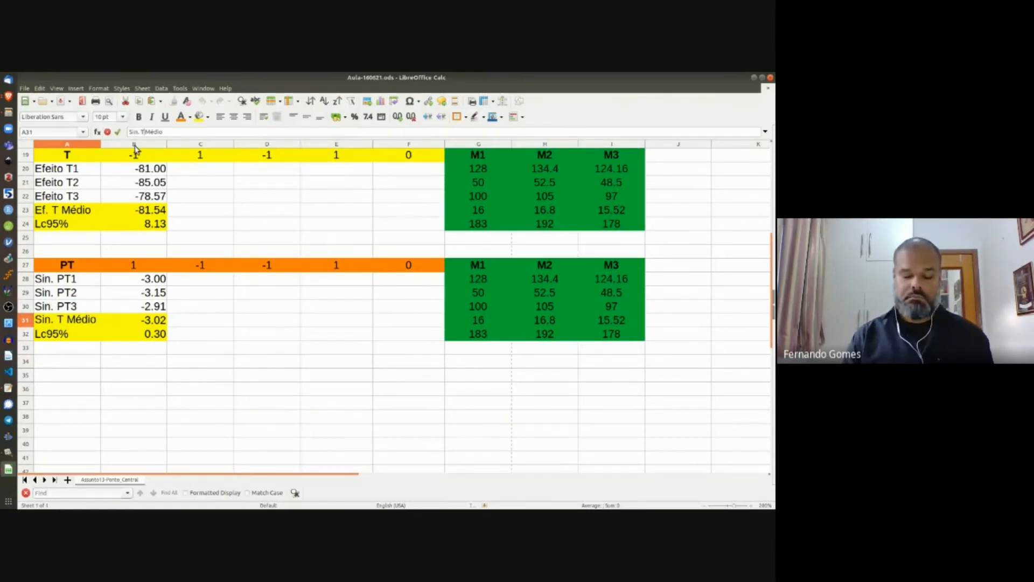
text(P)
key(Return)
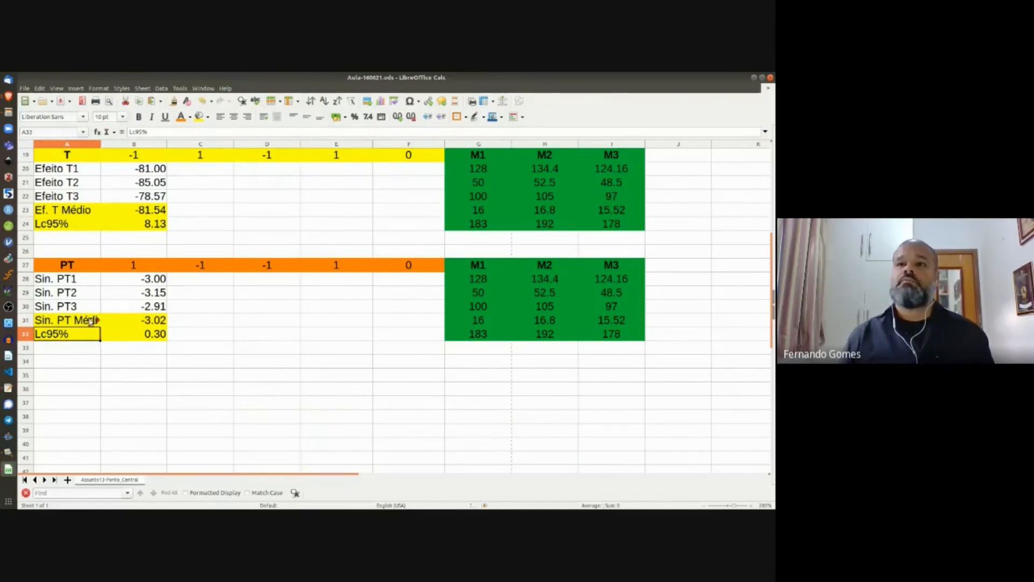
drag(89, 322, 136, 338)
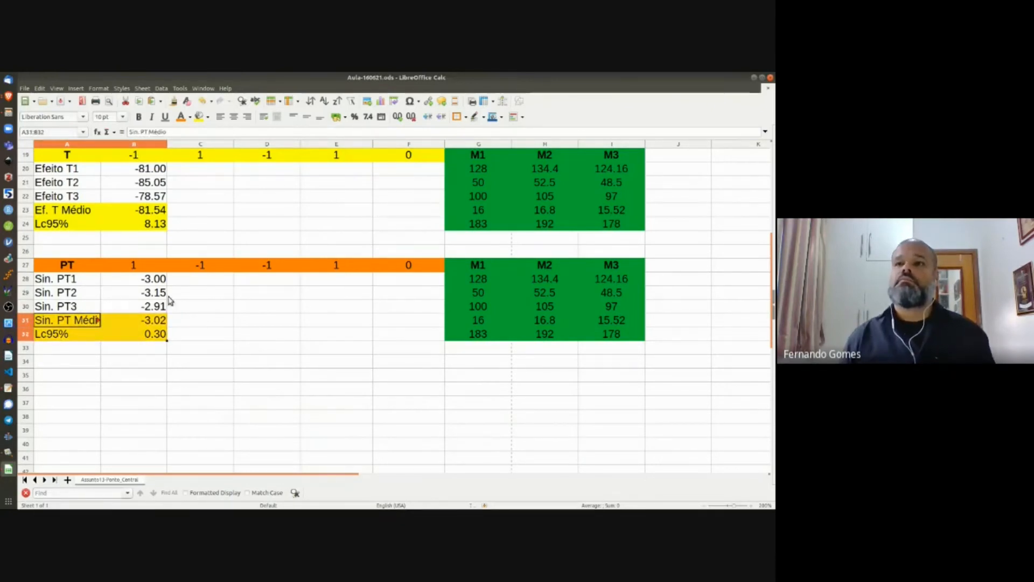
click(181, 120)
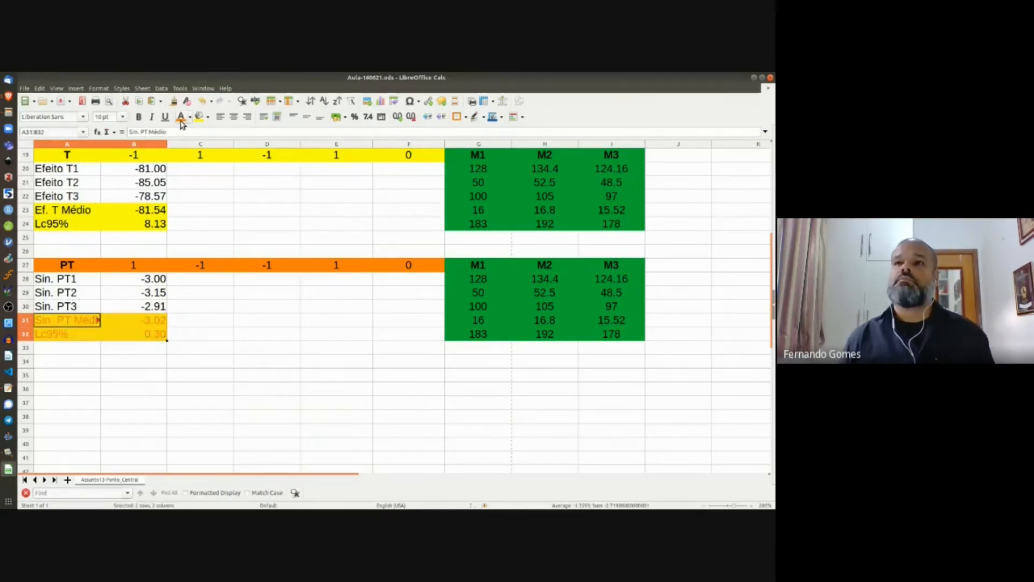
click(202, 101)
click(207, 118)
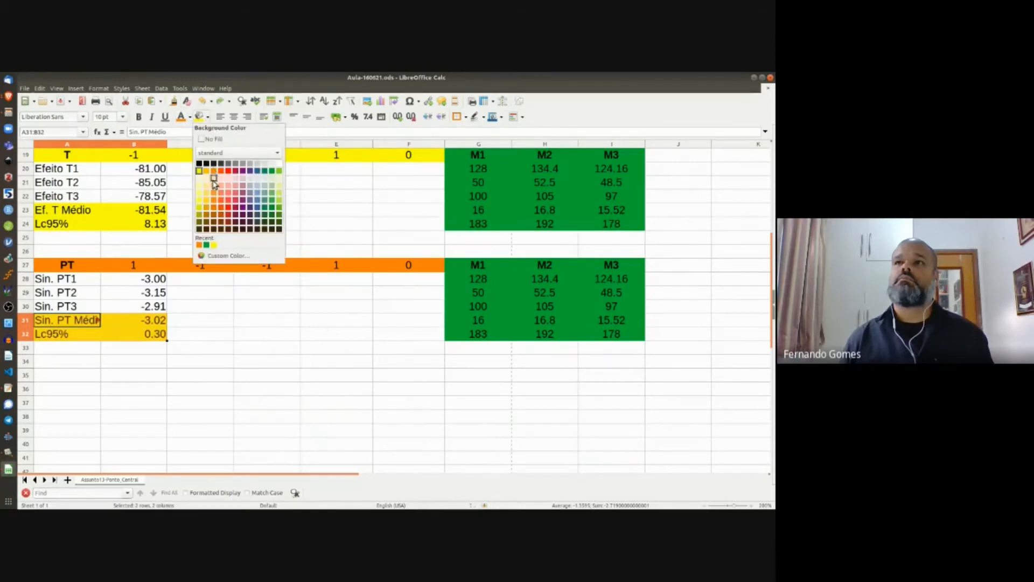
click(199, 246)
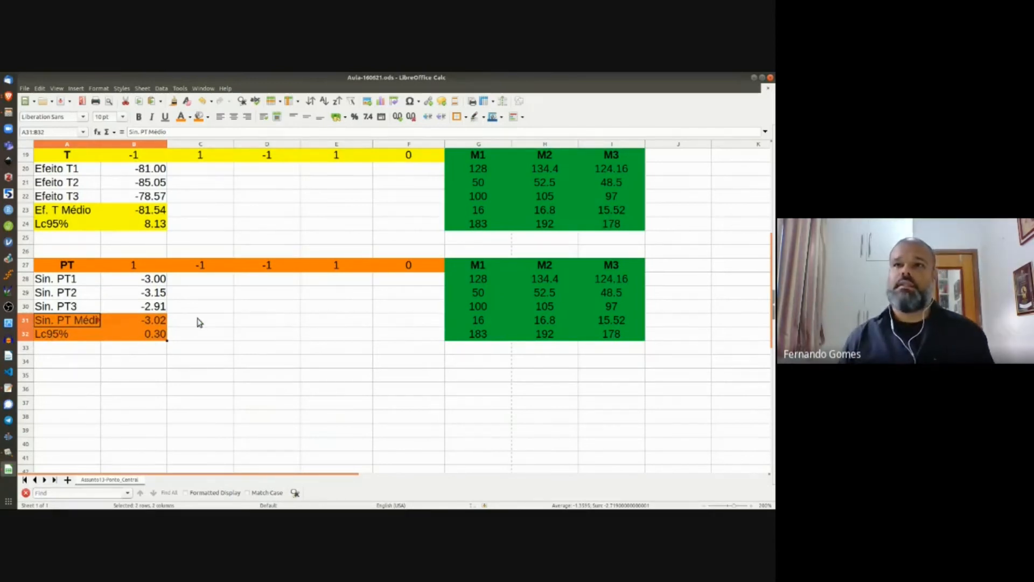
scroll(199, 322, up, 5)
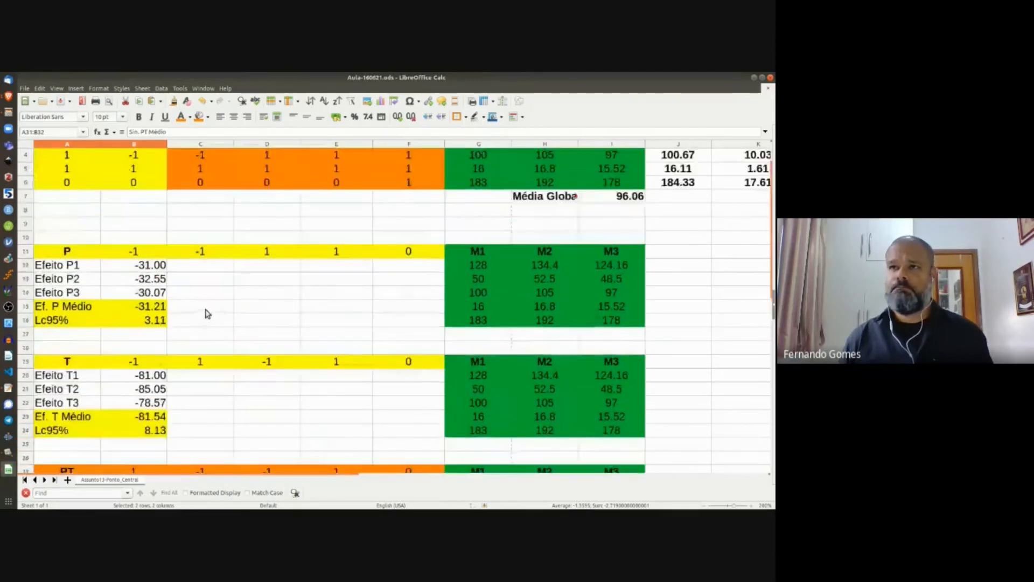
scroll(206, 310, up, 1)
scroll(206, 307, down, 2)
scroll(213, 299, up, 2)
scroll(213, 299, down, 1)
scroll(213, 298, up, 1)
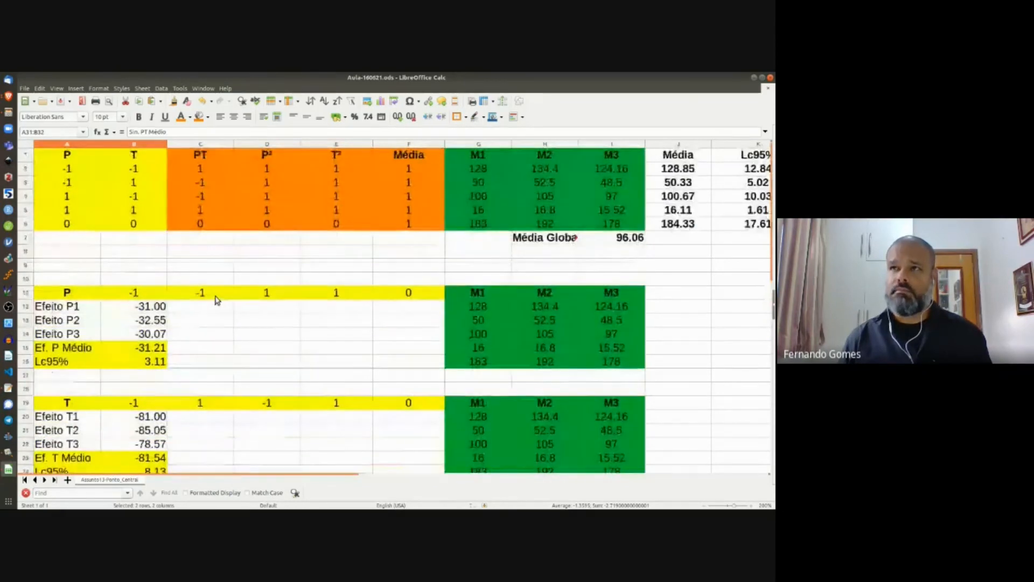
scroll(215, 298, down, 1)
click(238, 283)
click(279, 242)
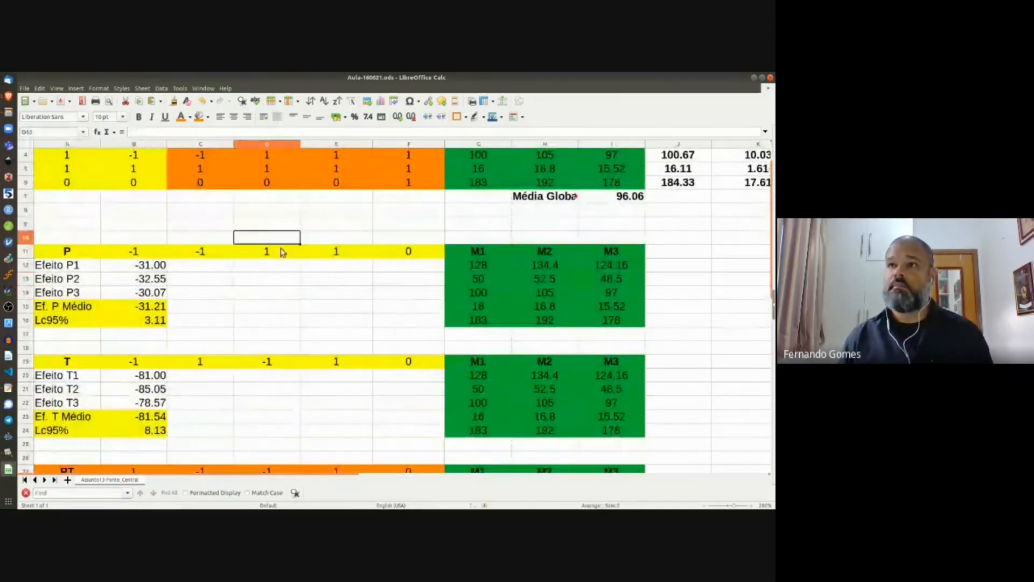
key(Up)
key(Up)
key(Up)
key(Up)
key(Up)
key(Up)
key(Up)
key(Up)
key(Up)
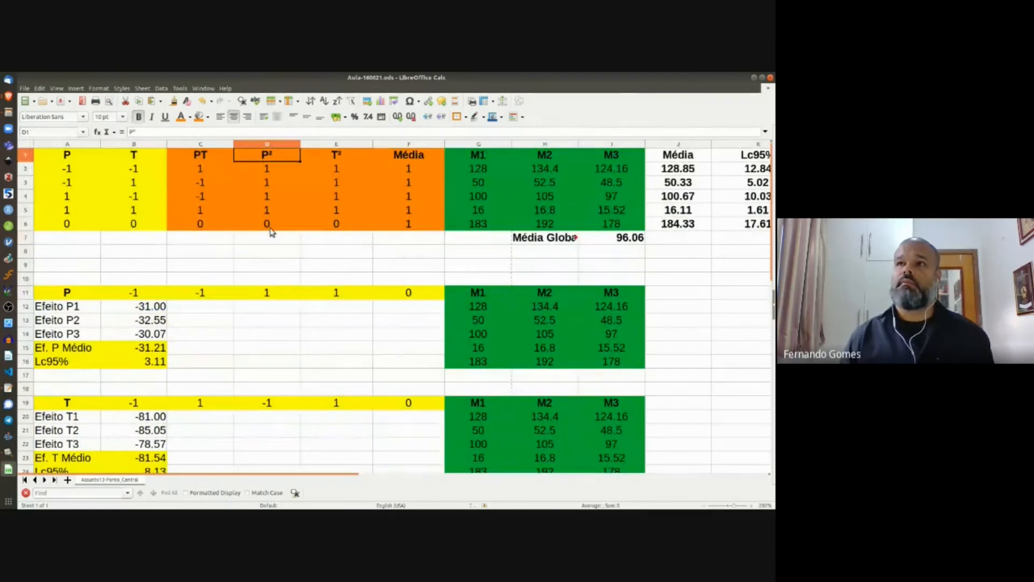
shift+click(270, 228)
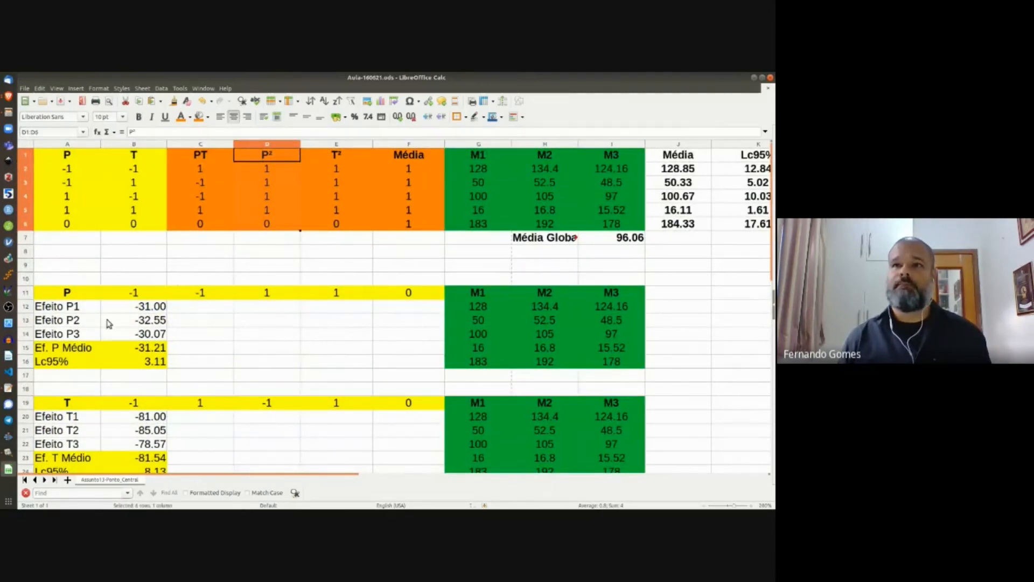
scroll(129, 362, down, 1)
scroll(130, 362, down, 3)
click(68, 348)
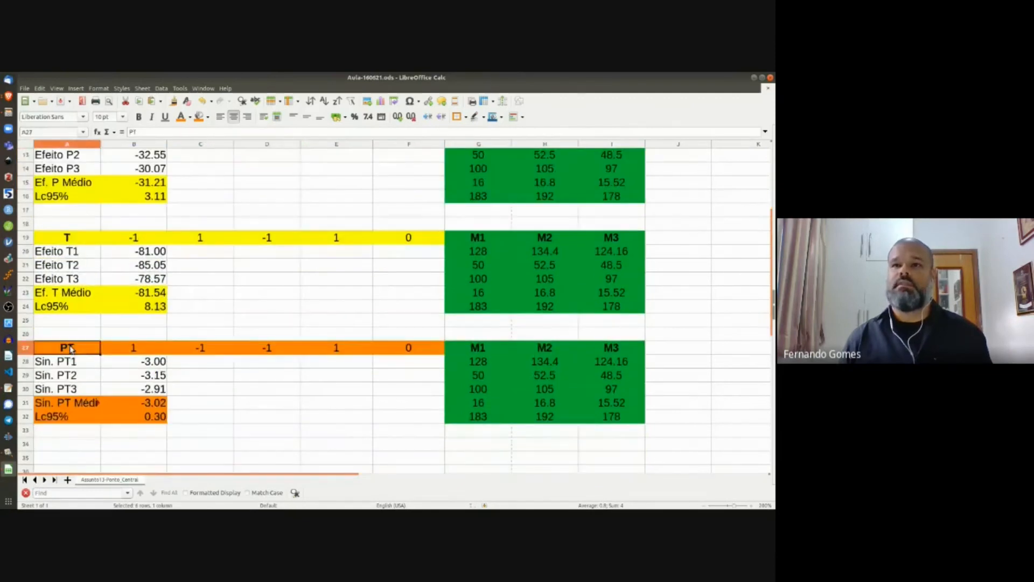
shift+click(613, 421)
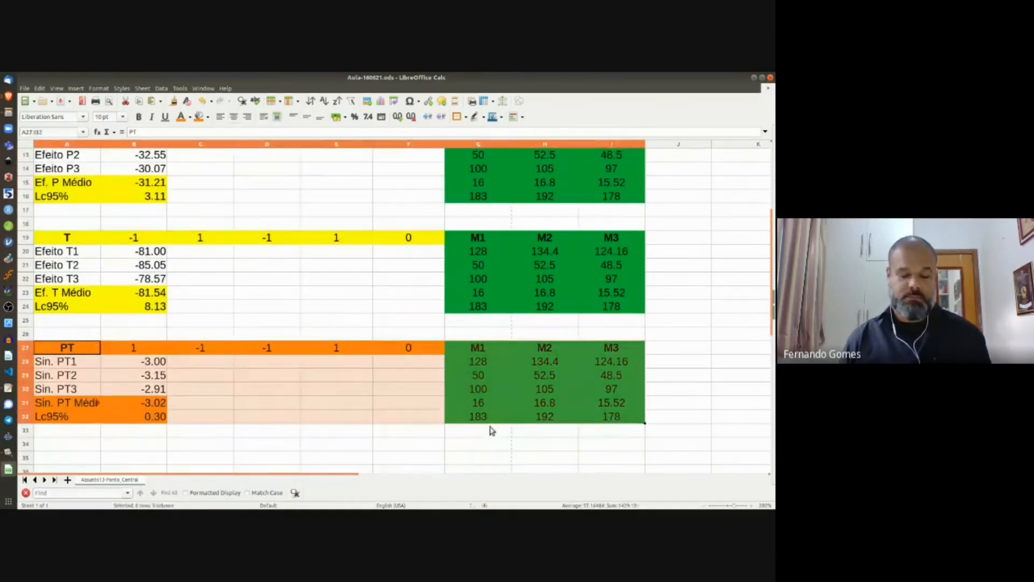
Step: Paste a copy of the PT block at row 35 and review the P² column values
key(ctrl+c)
click(59, 459)
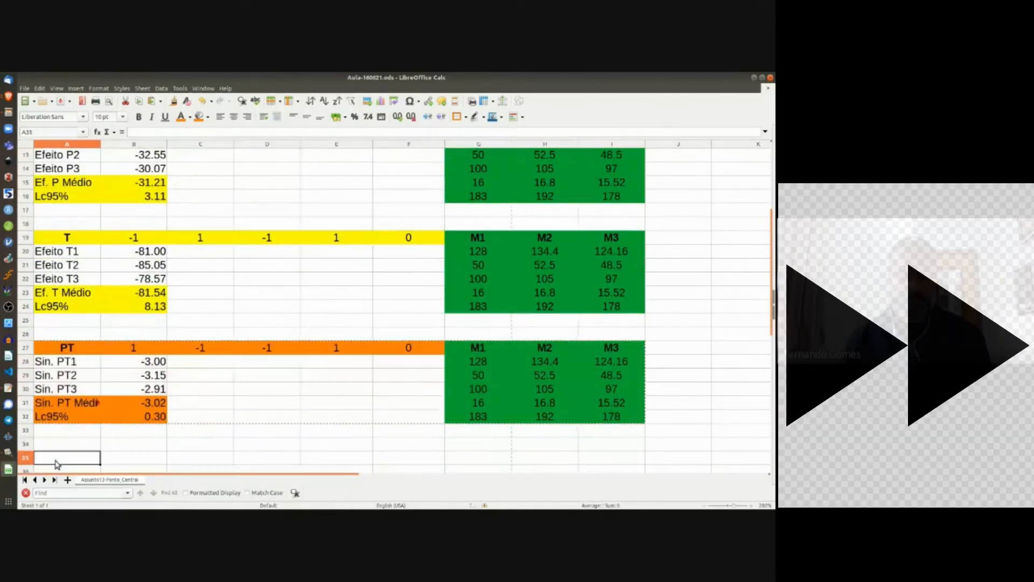
key(ctrl+v)
key(Up)
key(Up)
key(Up)
key(Up)
key(Up)
key(Up)
key(Up)
key(Up)
key(Up)
key(Up)
key(Up)
key(Up)
key(Up)
key(Up)
key(Up)
key(Up)
key(Up)
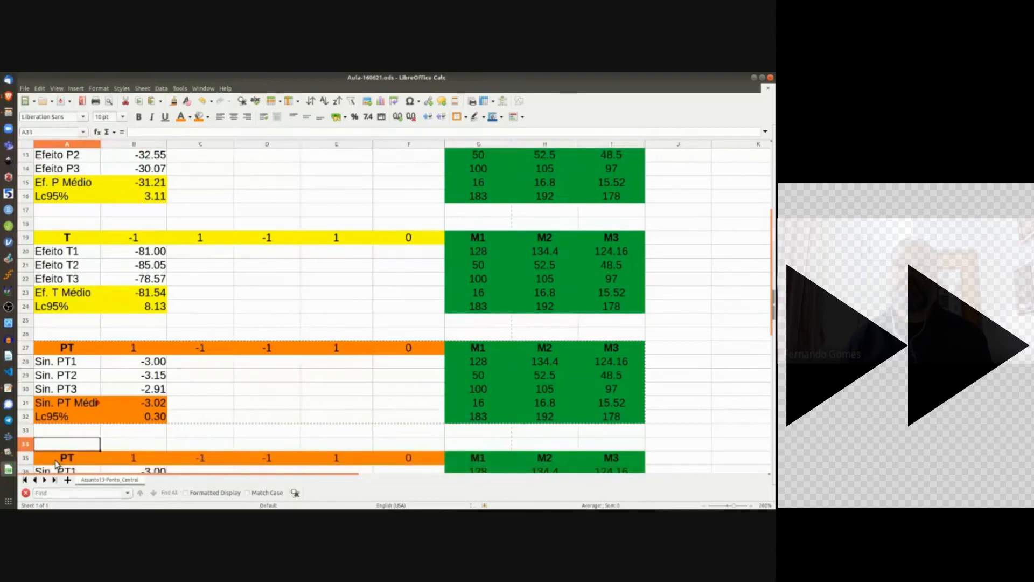
key(Up)
key(Up)
key(Up)
key(Up)
key(Up)
key(Up)
key(Up)
key(Up)
key(Up)
key(Up)
key(Up)
key(Up)
key(Up)
key(Up)
key(Up)
key(Up)
key(Up)
key(Right)
key(Right)
key(Right)
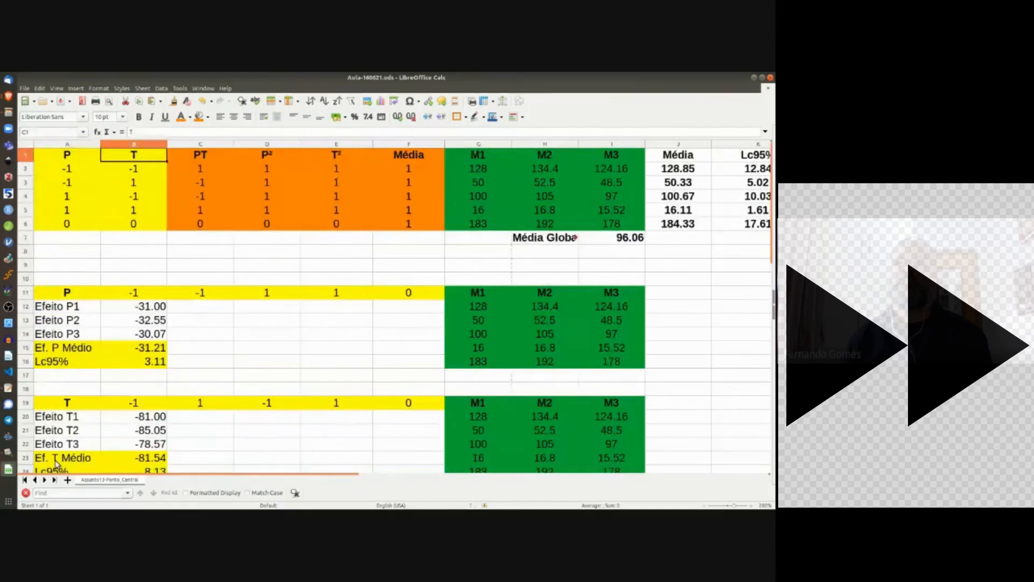
key(shift+Down)
key(shift+Down)
key(shift+Down)
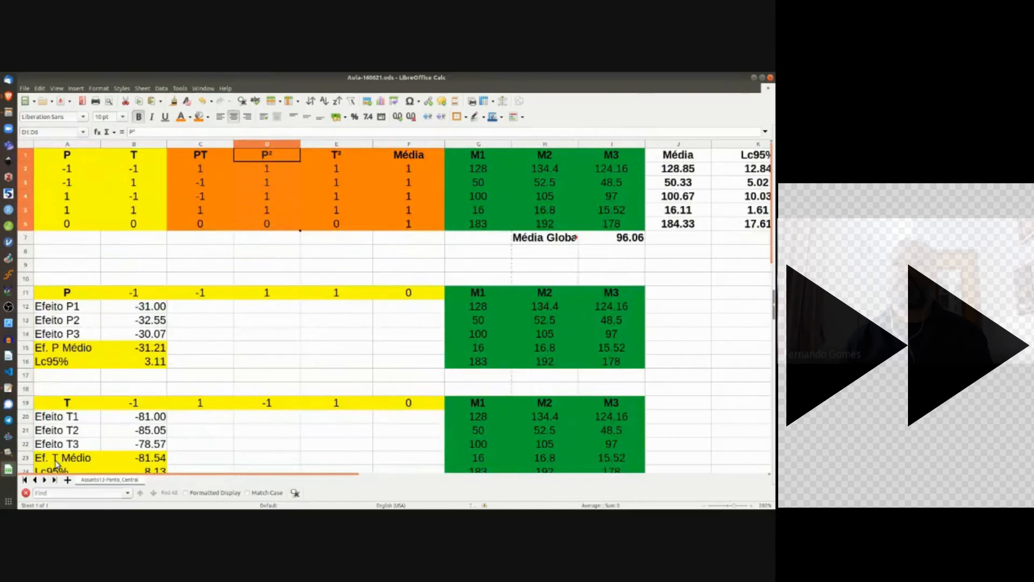
key(Down)
key(Down)
key(Down)
key(Down)
key(Down)
key(Down)
key(Down)
key(Down)
key(Down)
key(Down)
key(Down)
key(Down)
key(Down)
key(Down)
key(Down)
key(Down)
key(Down)
key(Down)
key(Down)
key(Down)
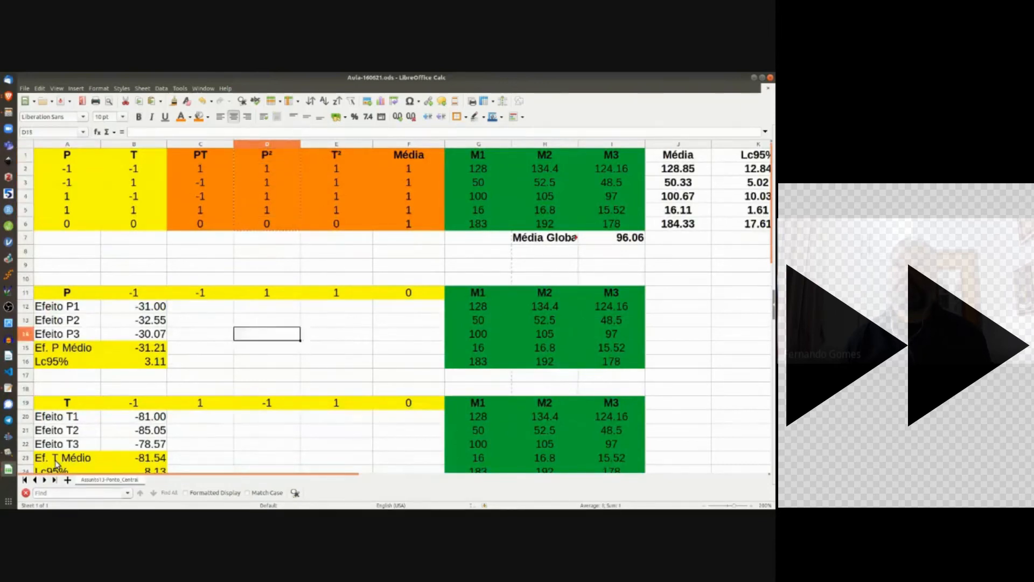
key(Down)
key(Down)
key(Down)
key(Down)
key(Down)
key(Down)
key(Down)
key(Down)
key(Down)
key(Down)
key(Down)
key(Down)
key(Down)
key(Down)
key(Down)
Step: Select the whole new P² block starting at its heading cell
click(200, 458)
scroll(216, 309, up, 7)
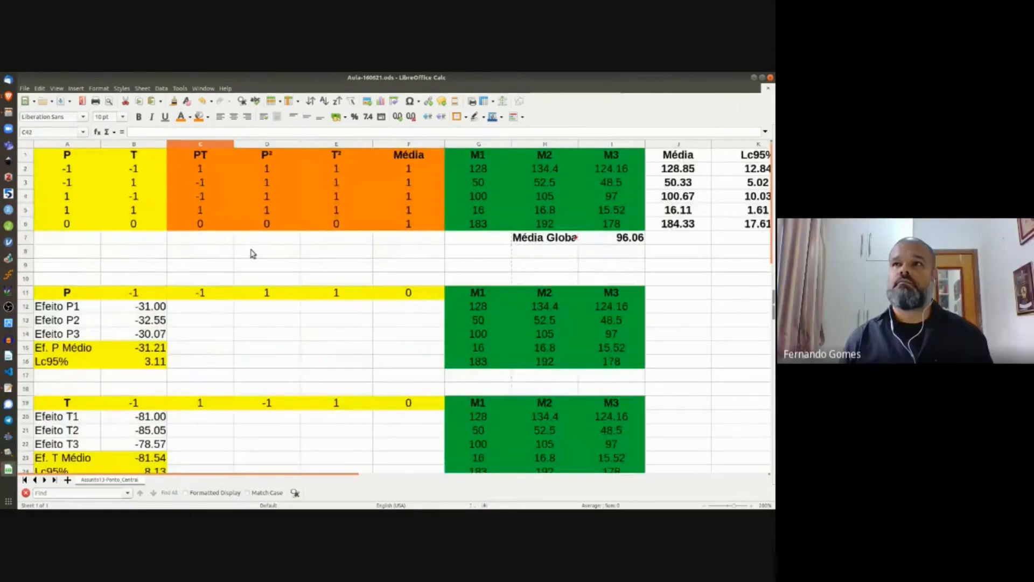
scroll(235, 320, down, 5)
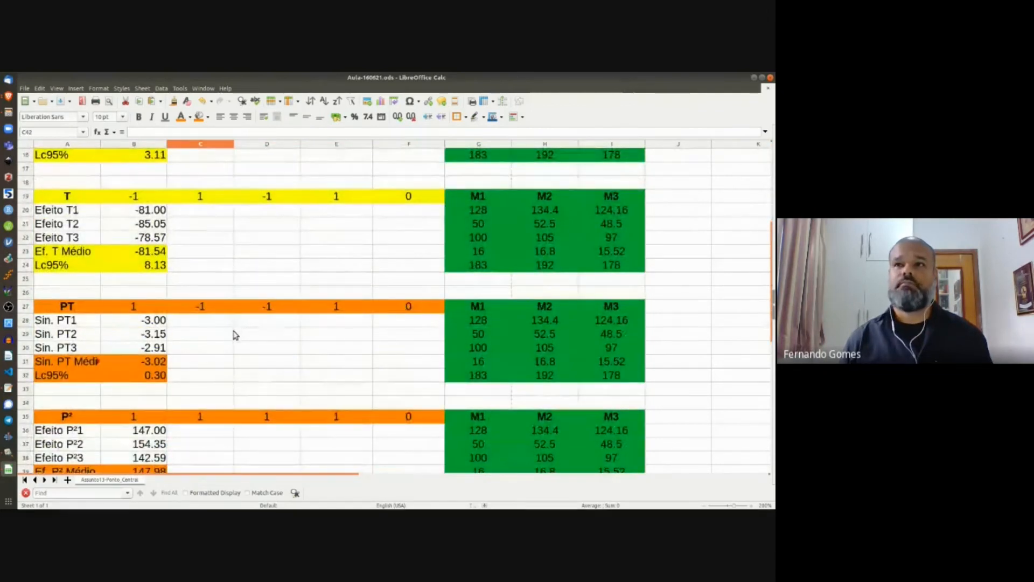
scroll(236, 335, down, 2)
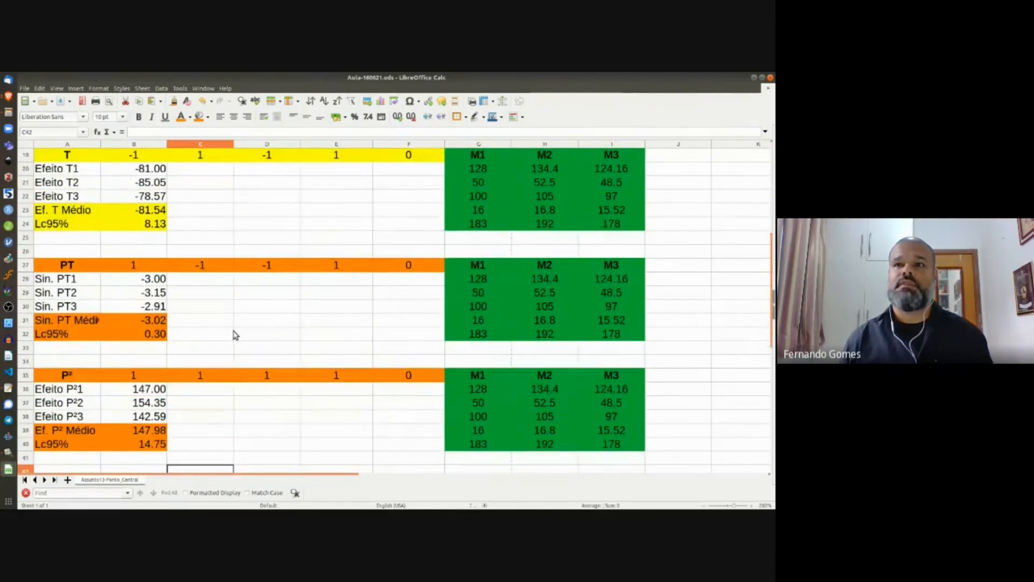
click(73, 334)
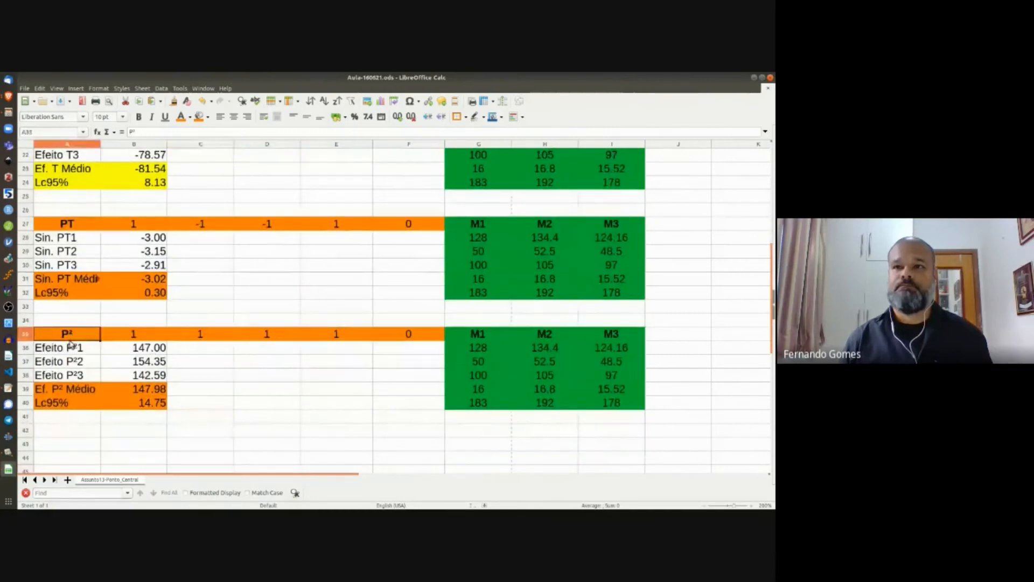
shift+click(609, 407)
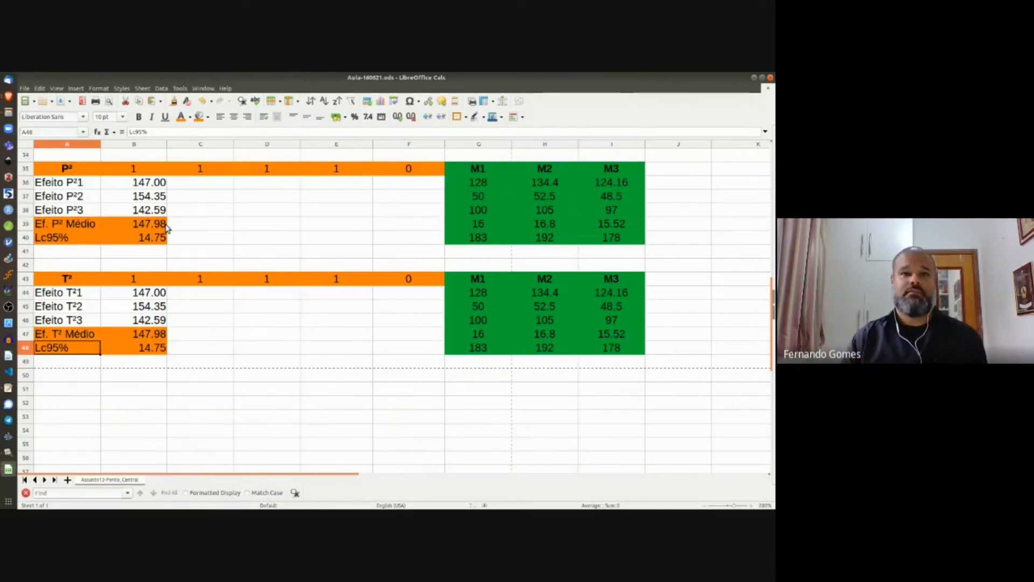
click(65, 174)
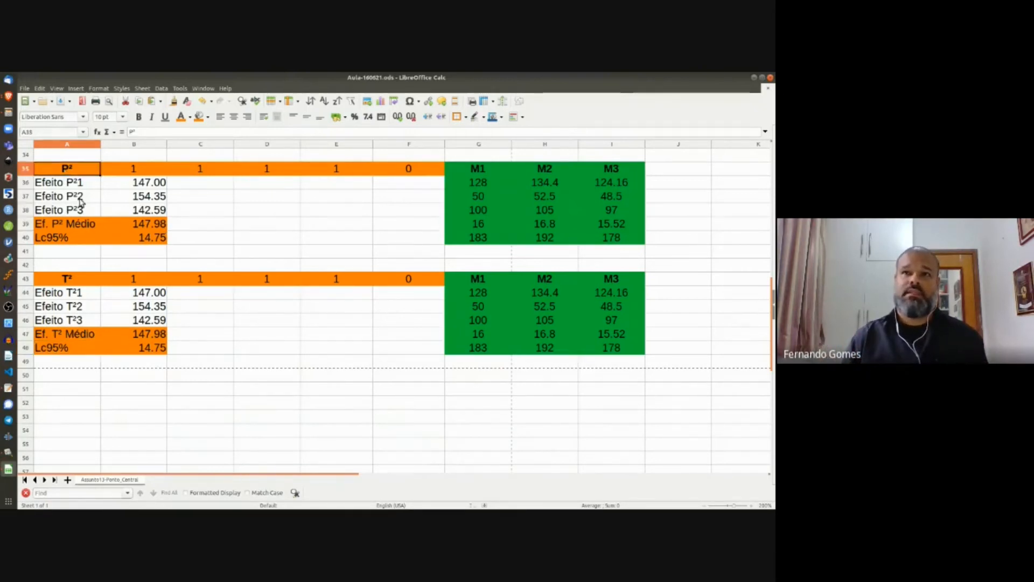
shift+click(159, 353)
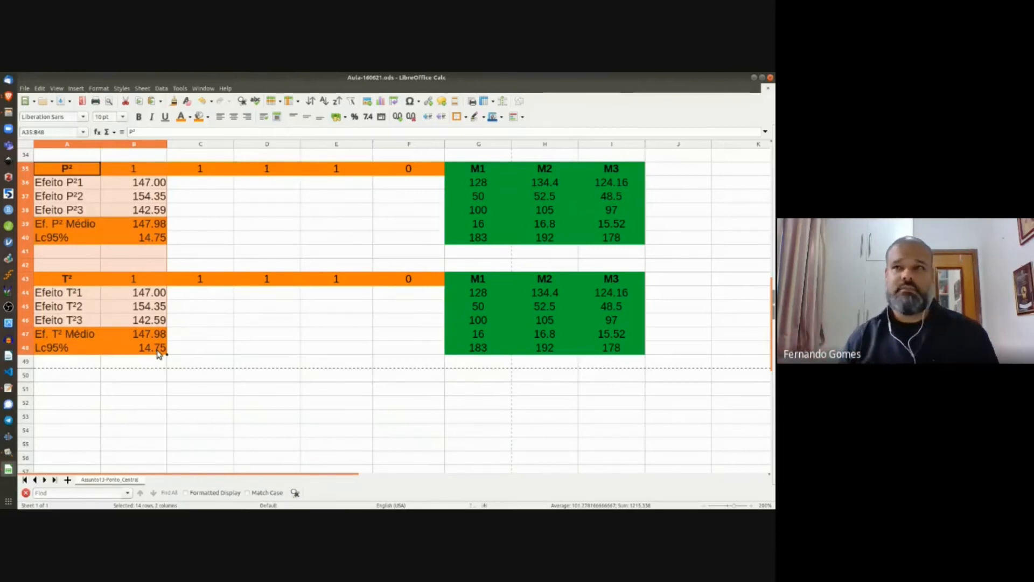
click(224, 384)
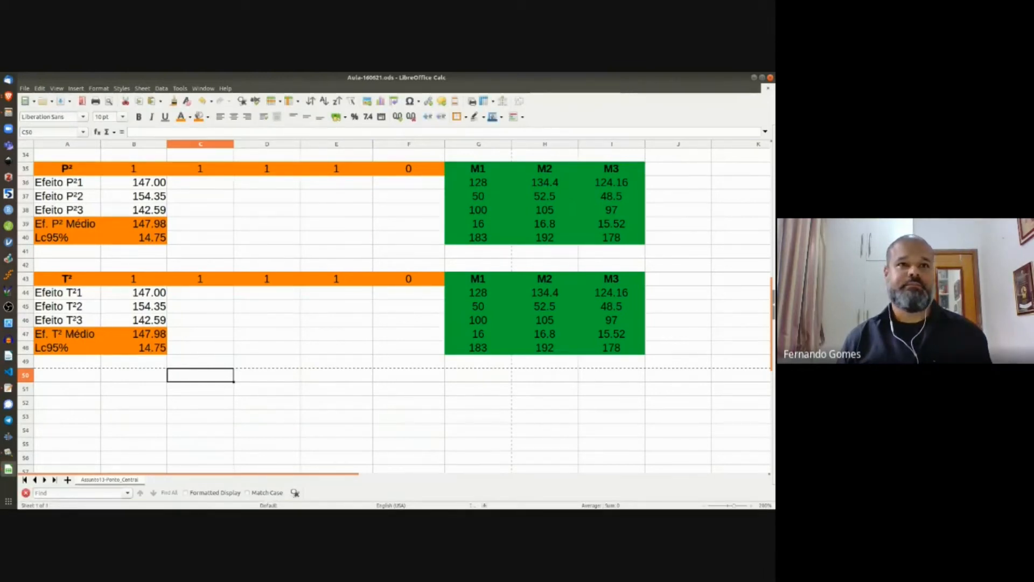
key(alt+Tab)
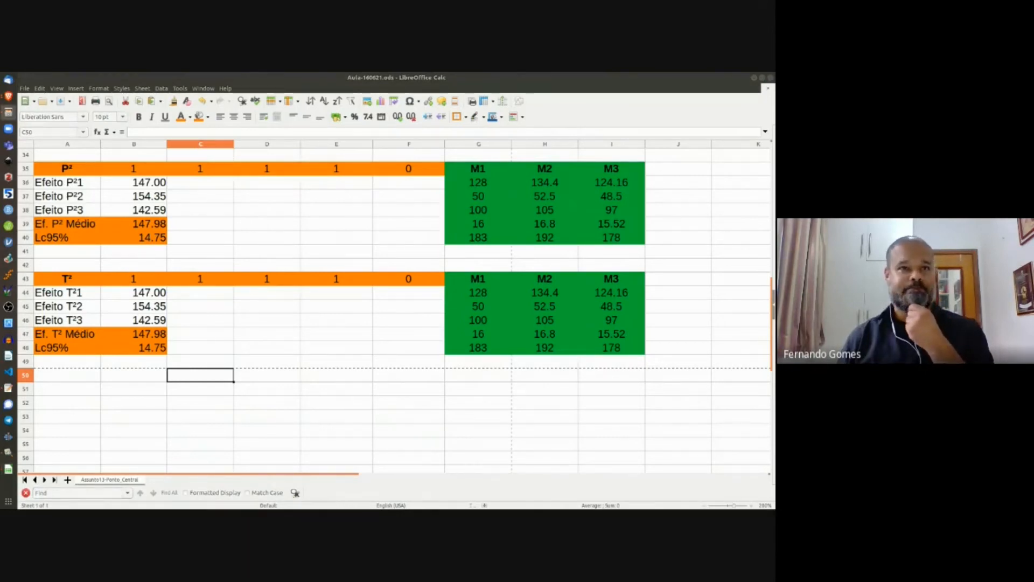
key(alt+Tab)
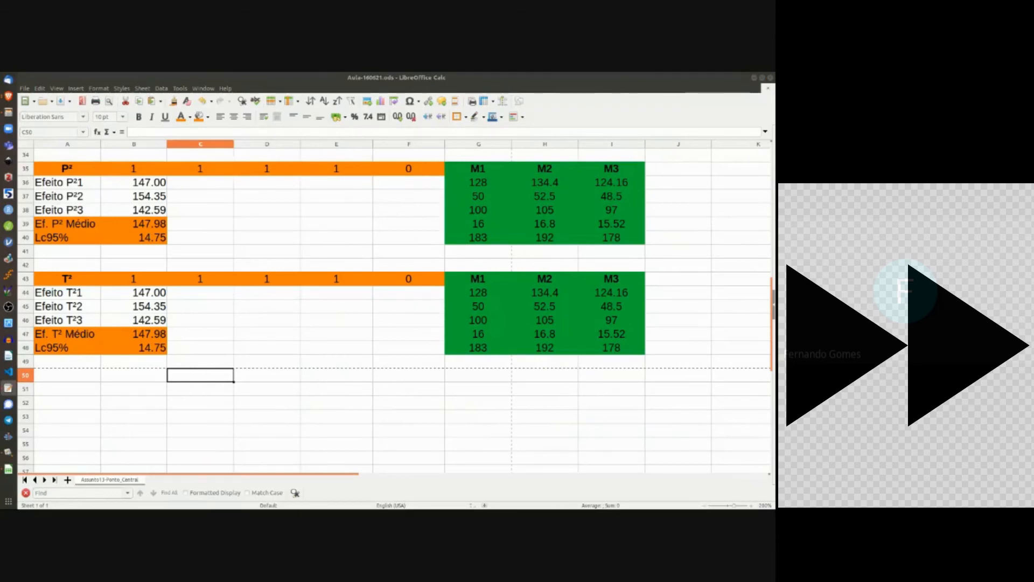
Step: Add a sheet named 'Assunto13-Modelo' and paste the model formula text into it
click(67, 480)
double_click(158, 479)
text(Assunto13-Modelo)
key(Return)
click(467, 154)
key(ctrl+v)
Step: Copy the P, T, PT, P² design table into the Assunto13-Modelo sheet
click(109, 479)
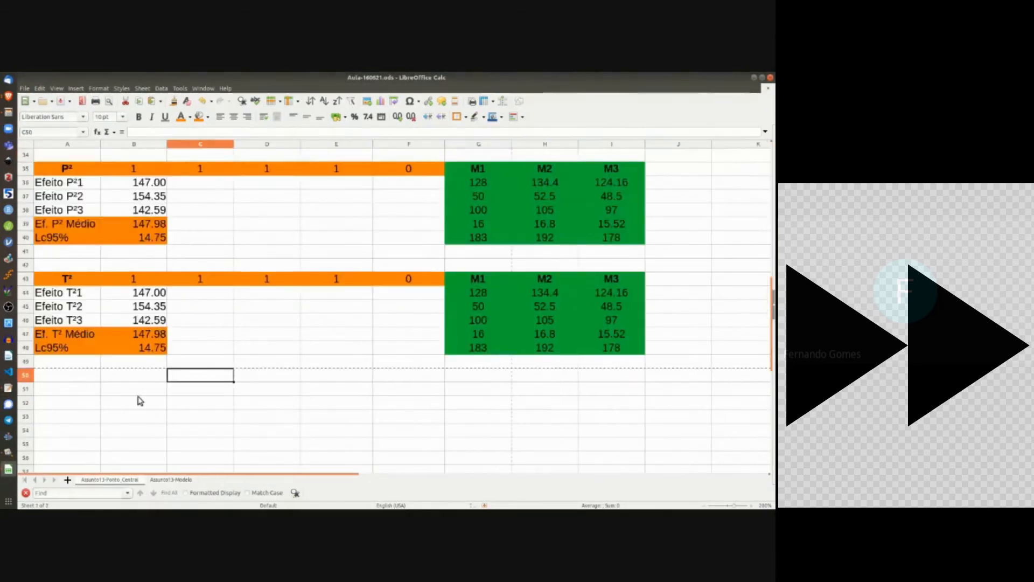
scroll(140, 401, up, 11)
drag(67, 155, 297, 222)
click(171, 479)
key(ctrl+v)
click(110, 479)
Step: Copy the P and T mean effect and Lc95% rows into the new sheet
drag(71, 350, 133, 361)
scroll(108, 372, down, 2)
drag(68, 375, 129, 393)
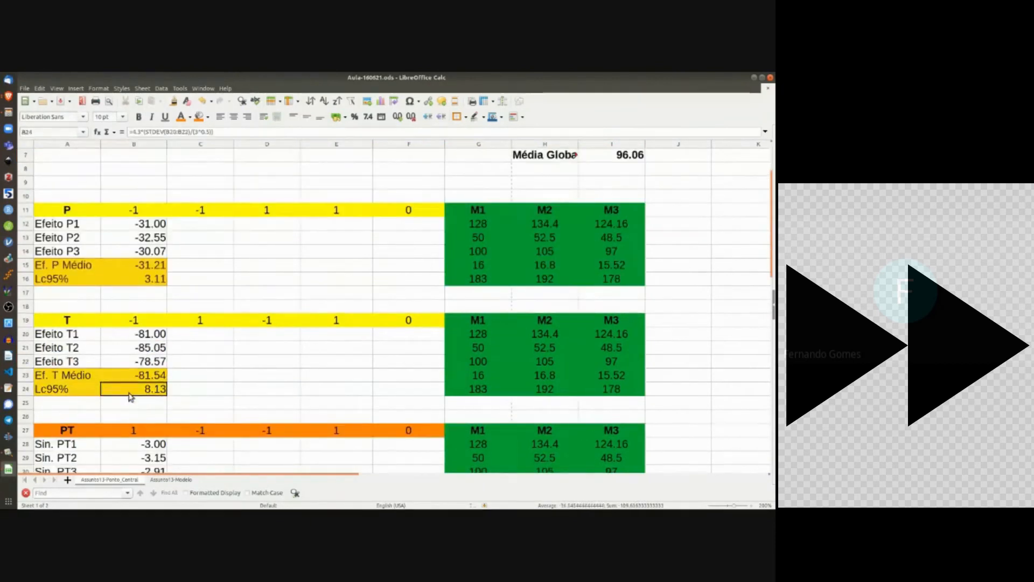
click(171, 479)
click(71, 279)
key(ctrl+v)
Step: Enter the effect labels 'Efeito/Sinergia', 'P' and 'P²' in column A
click(73, 403)
text(Efeito/Sinergia)
key(Return)
text(P)
key(Return)
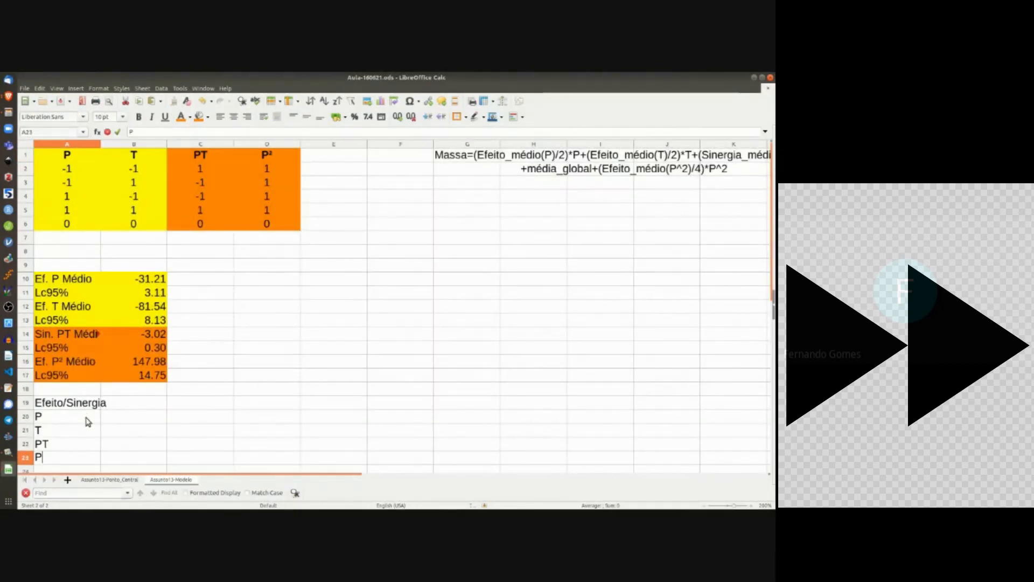
text(²)
key(Return)
Step: Add 'Valor' and 'Lc95%' headings and paste the effect values and limits beneath
click(148, 390)
text(Valor)
key(Tab)
text(Lc95%)
click(137, 404)
key(ctrl+v)
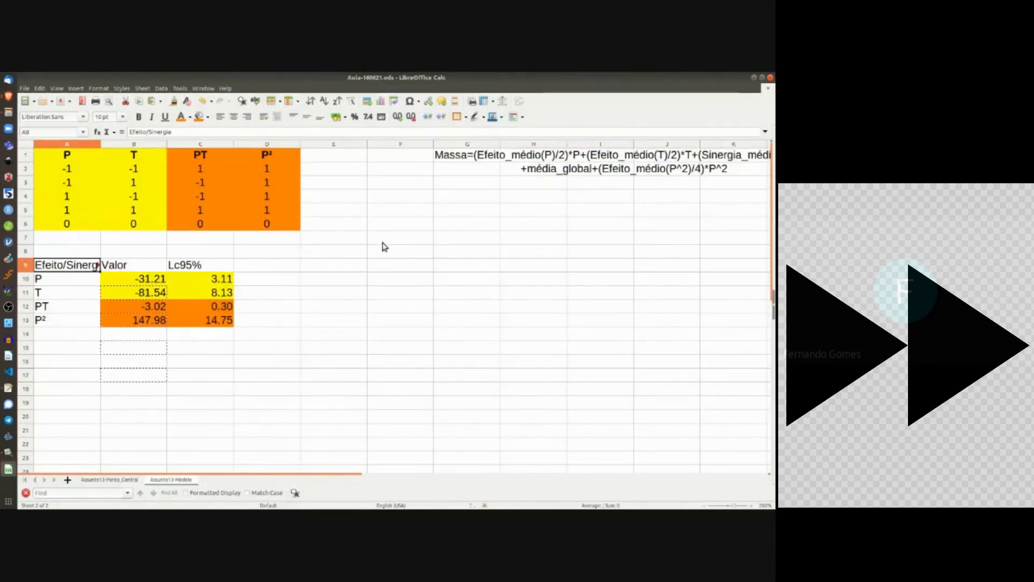
Step: Move the model formula text down to row 16 and save the workbook
drag(467, 154, 467, 168)
key(ctrl+x)
click(67, 361)
key(ctrl+v)
click(134, 403)
key(ctrl+s)
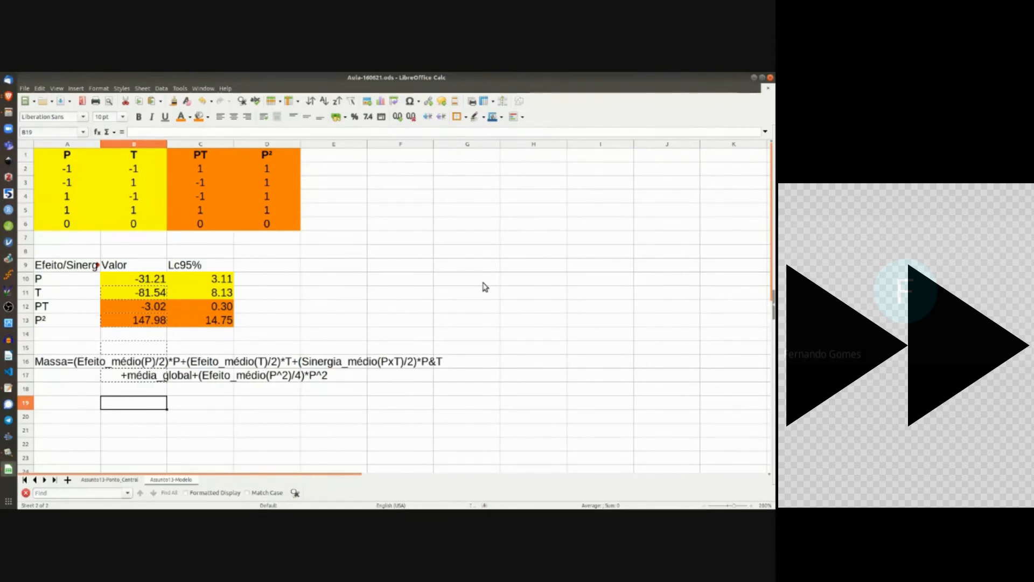
key(alt+Tab)
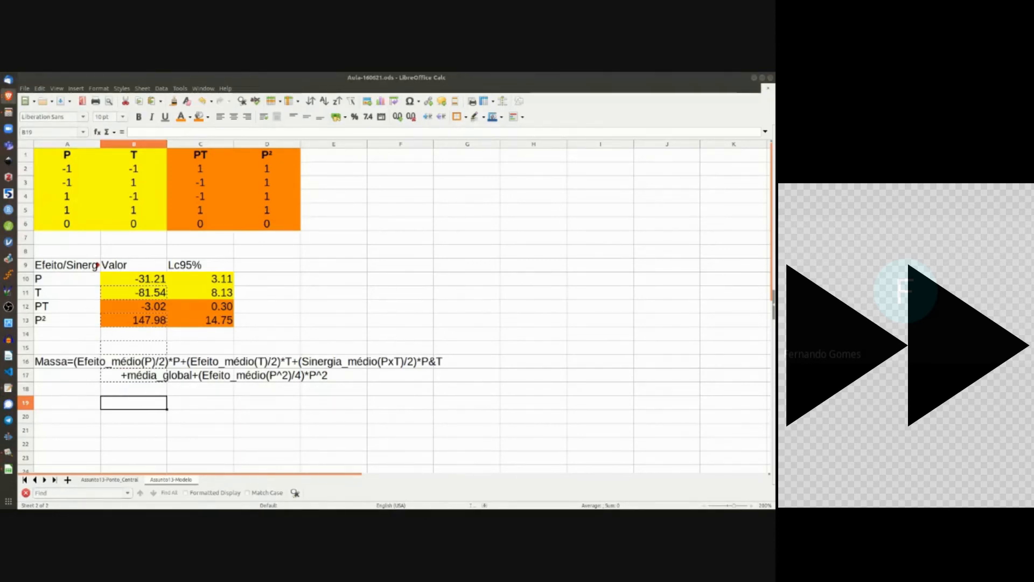
click(200, 416)
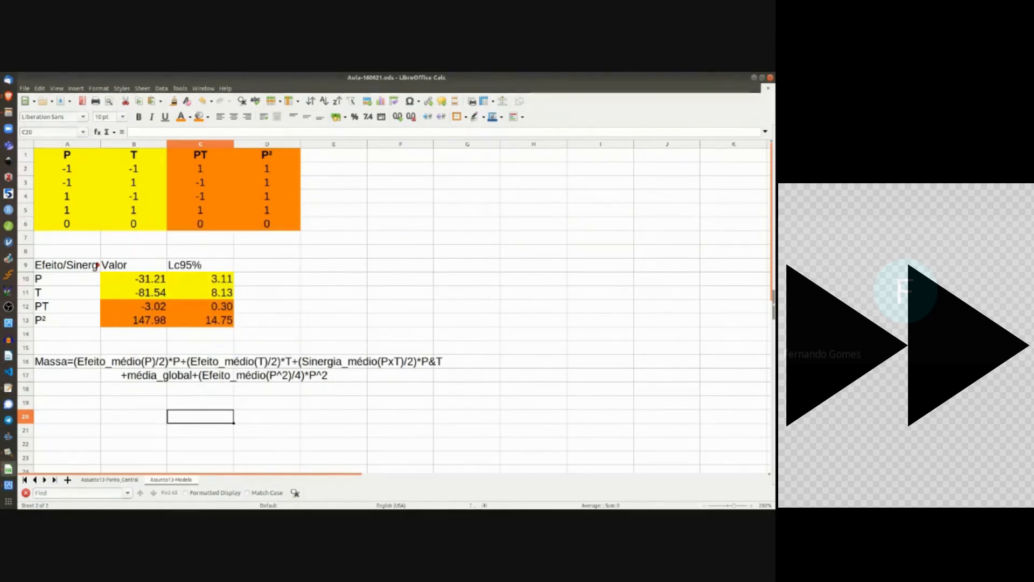
click(70, 415)
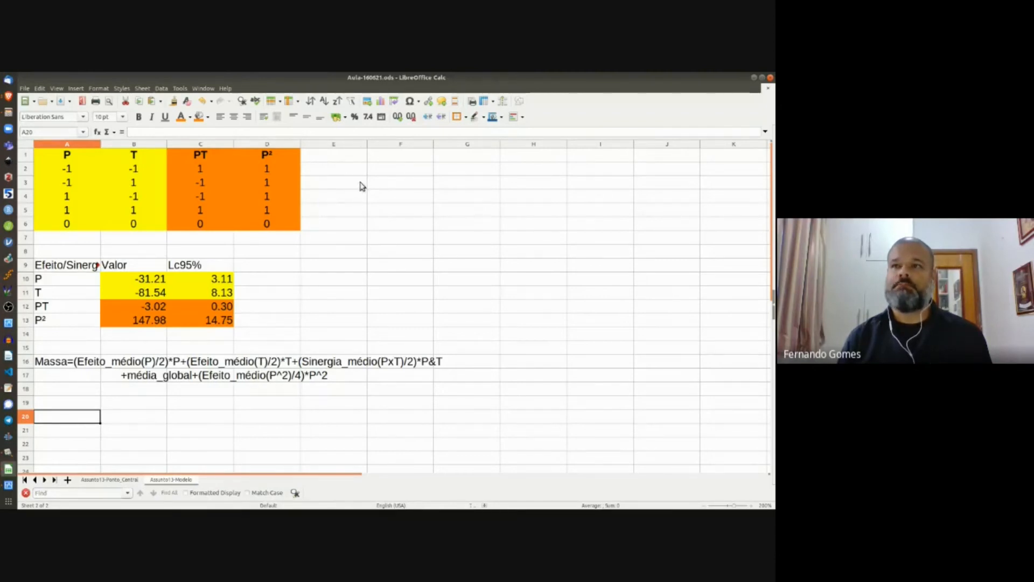
click(349, 160)
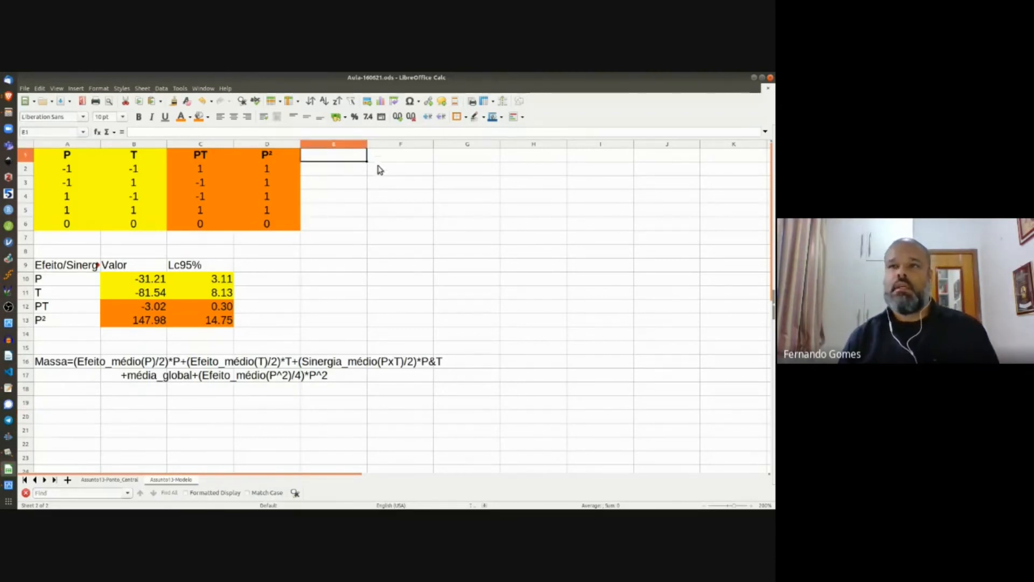
Step: Add a bold 'Modelo' heading in E1
text(Mo)
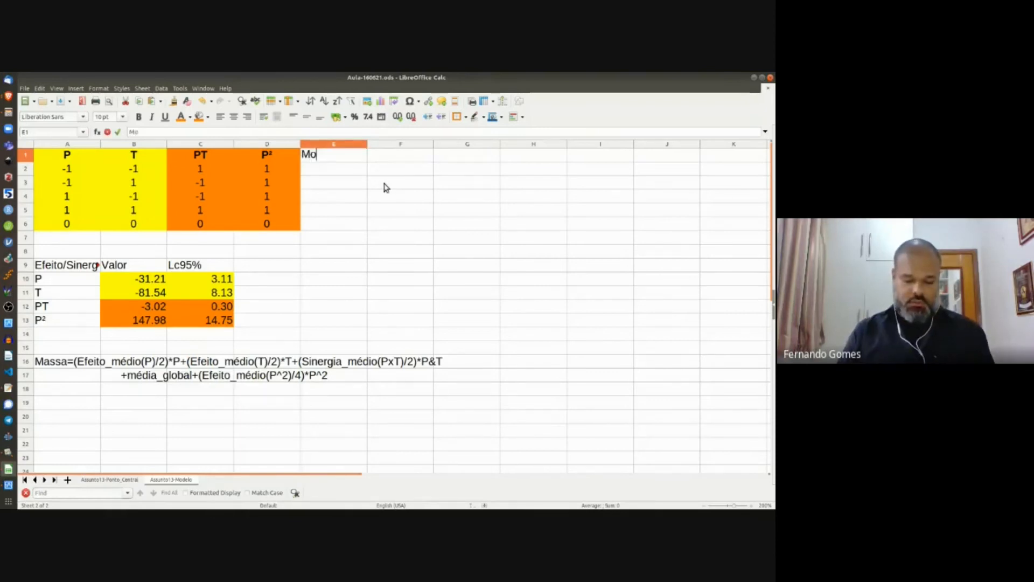
text(delo)
key(Return)
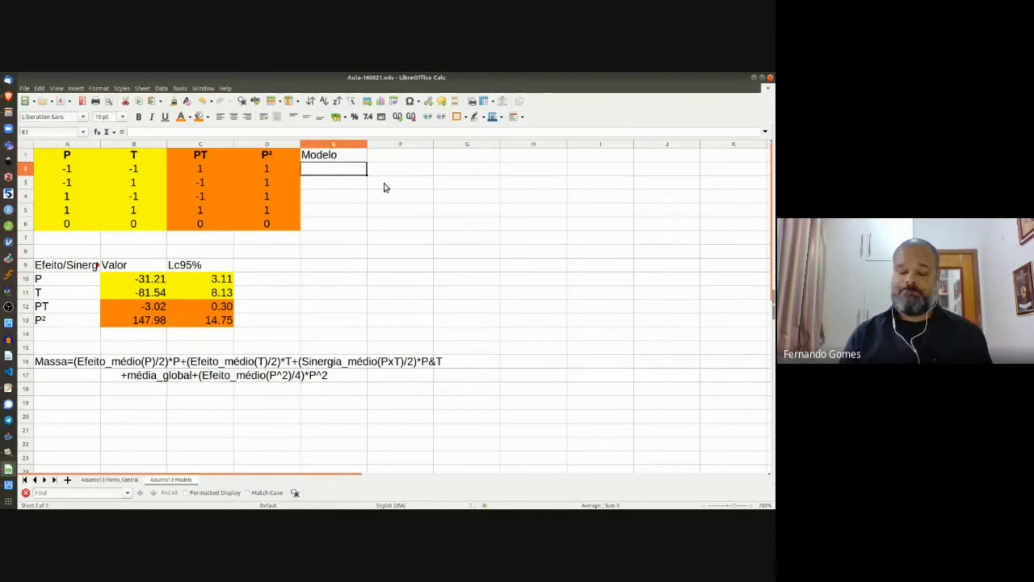
key(Up)
key(ctrl+b)
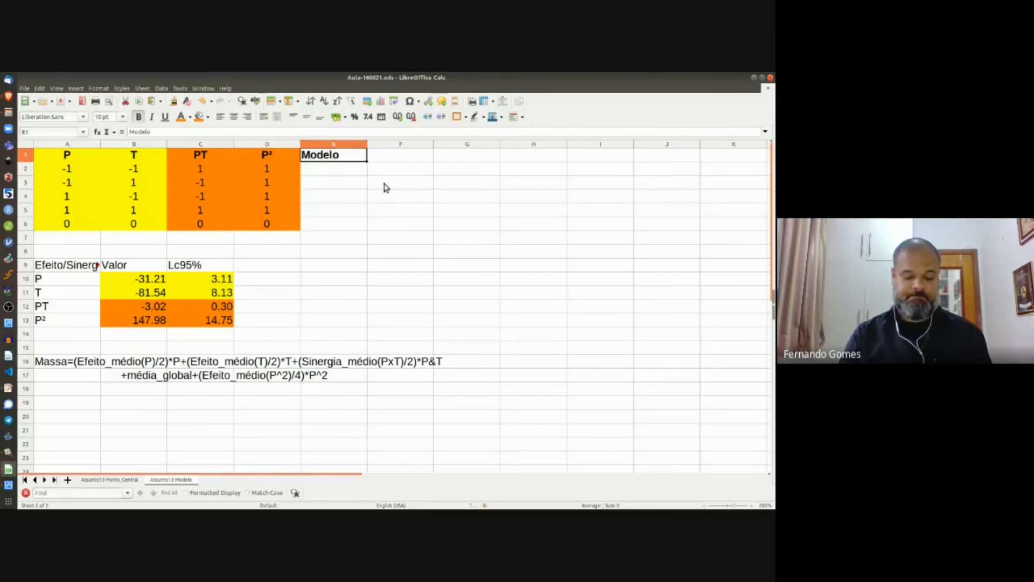
key(Down)
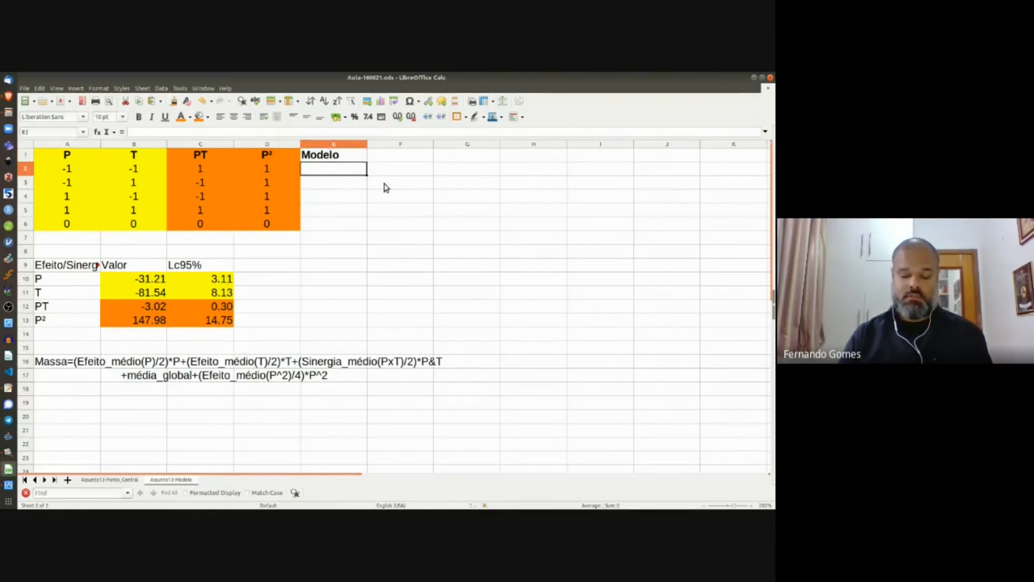
Step: Enter =A2*B10/2+B2*B11/2+C2*B12/2 in E2, giving 54.86333333
text(=)
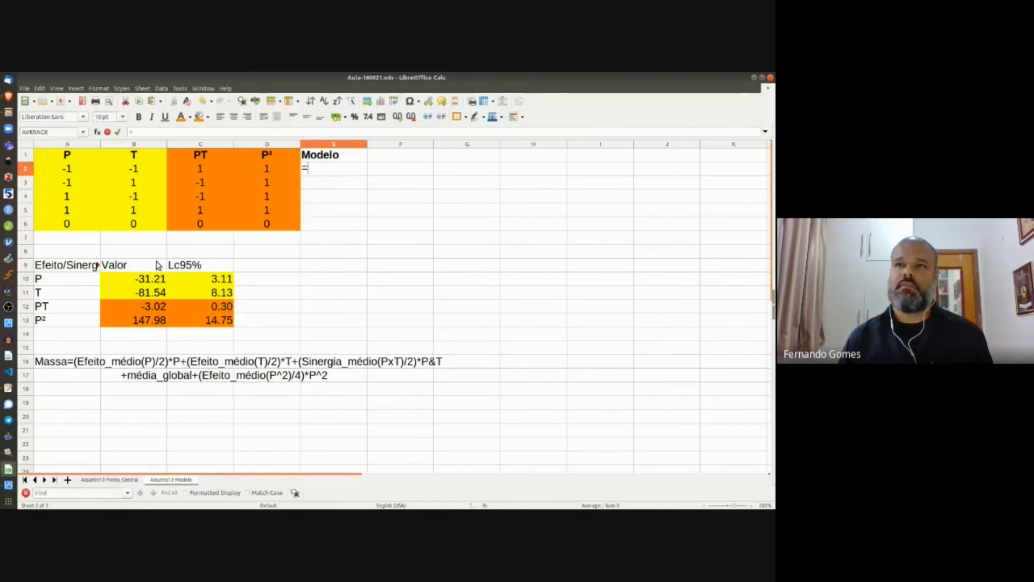
click(63, 171)
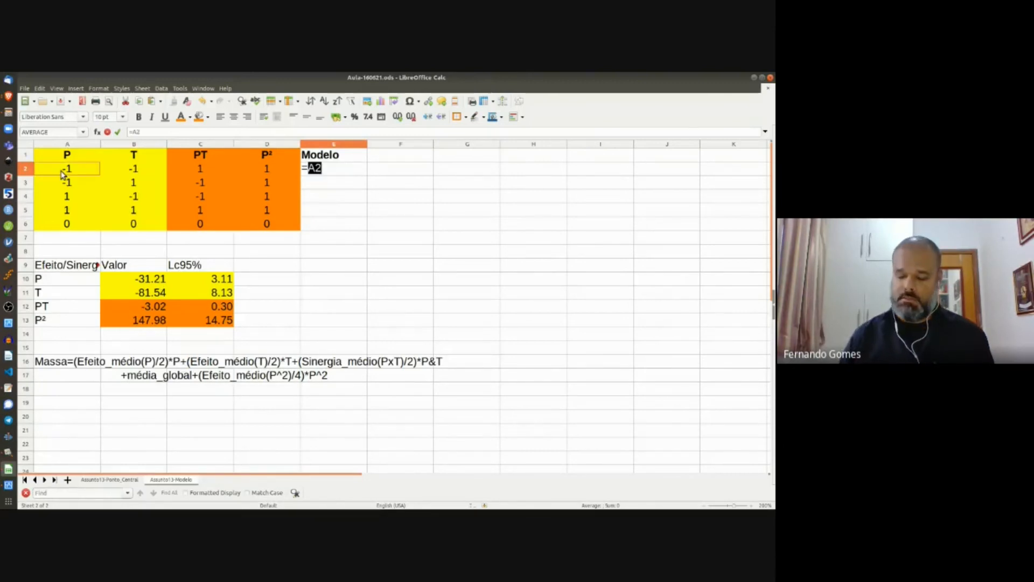
text(*)
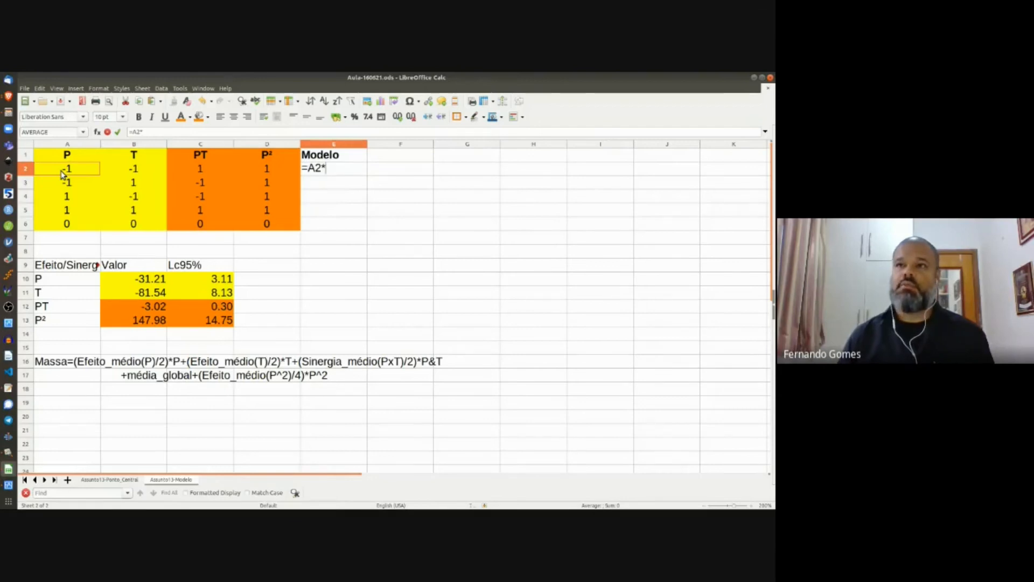
click(149, 280)
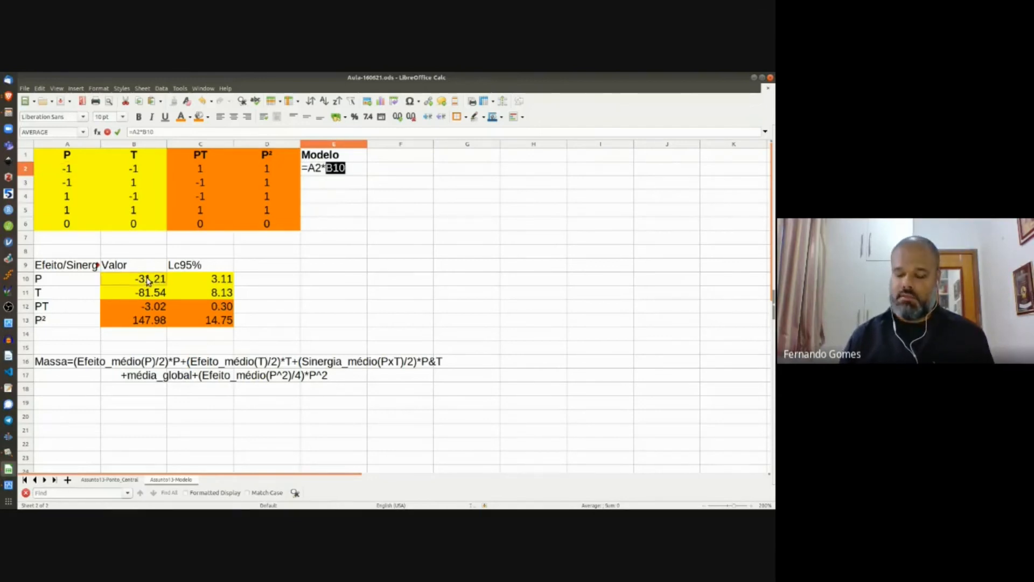
text(/)
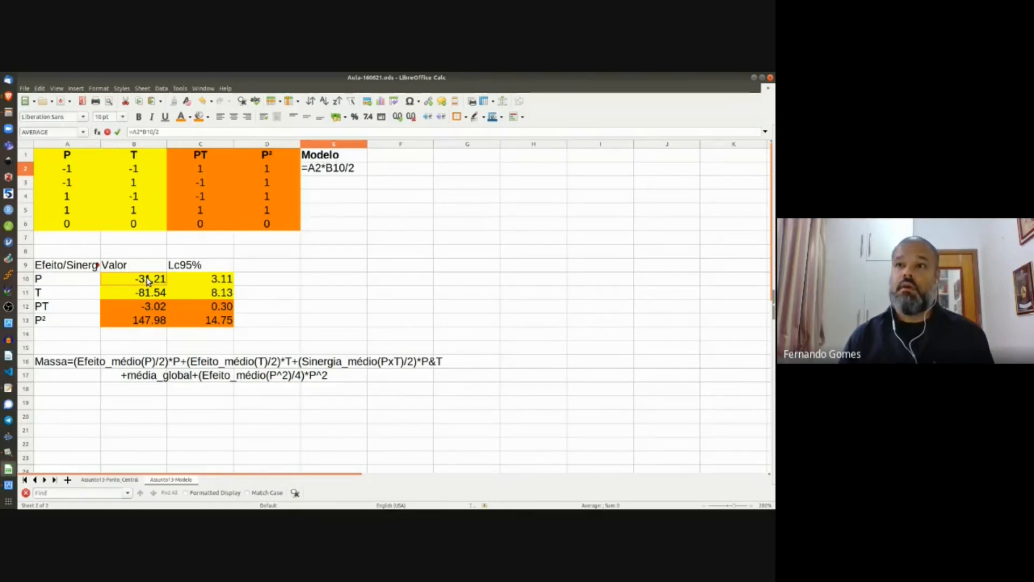
text(2+)
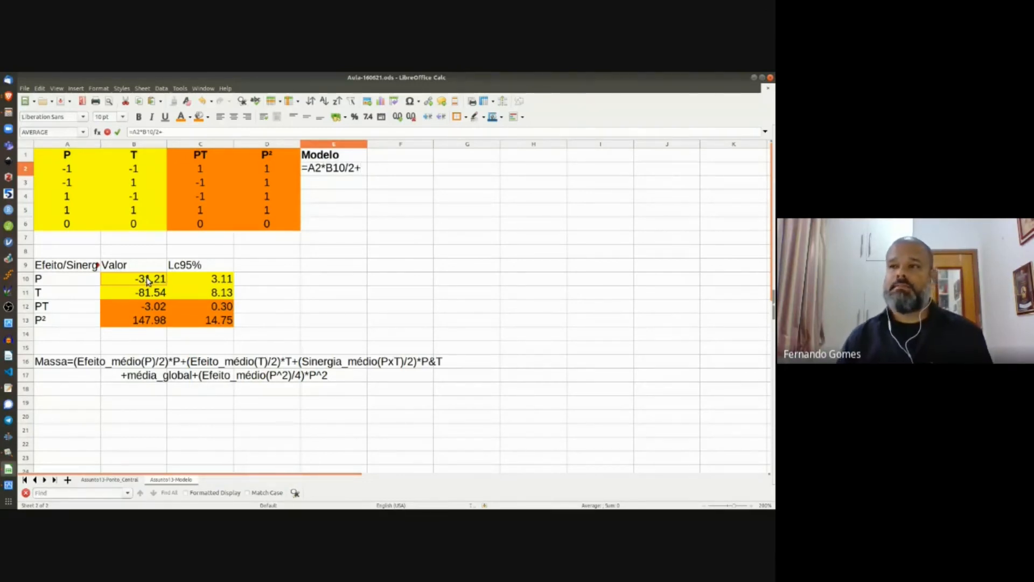
click(135, 173)
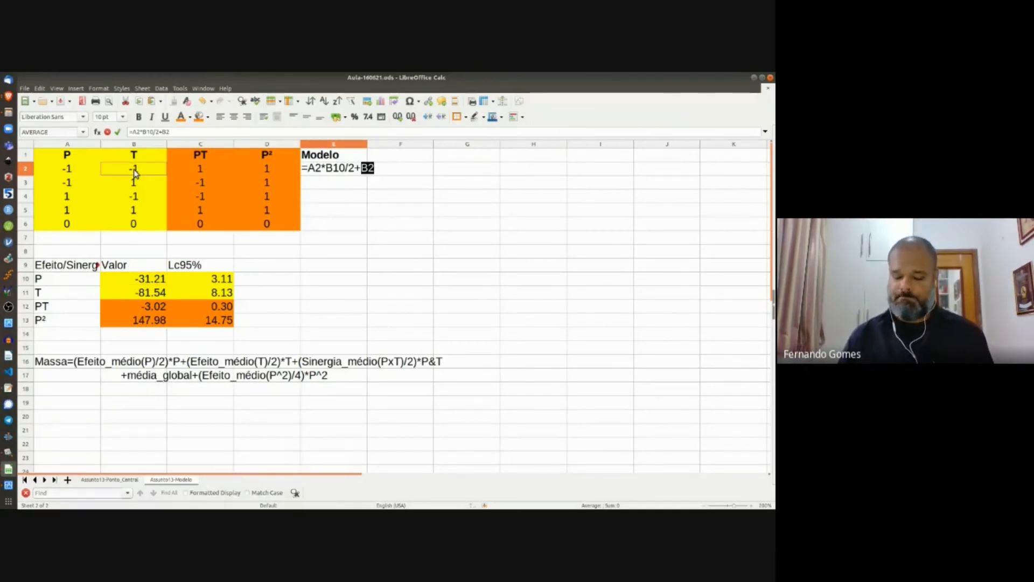
text(*)
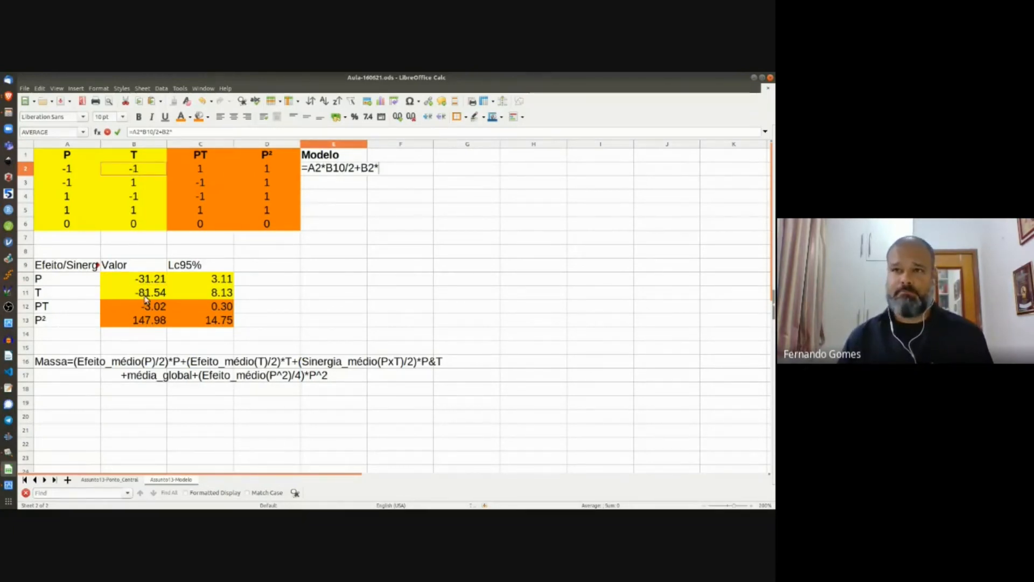
click(145, 296)
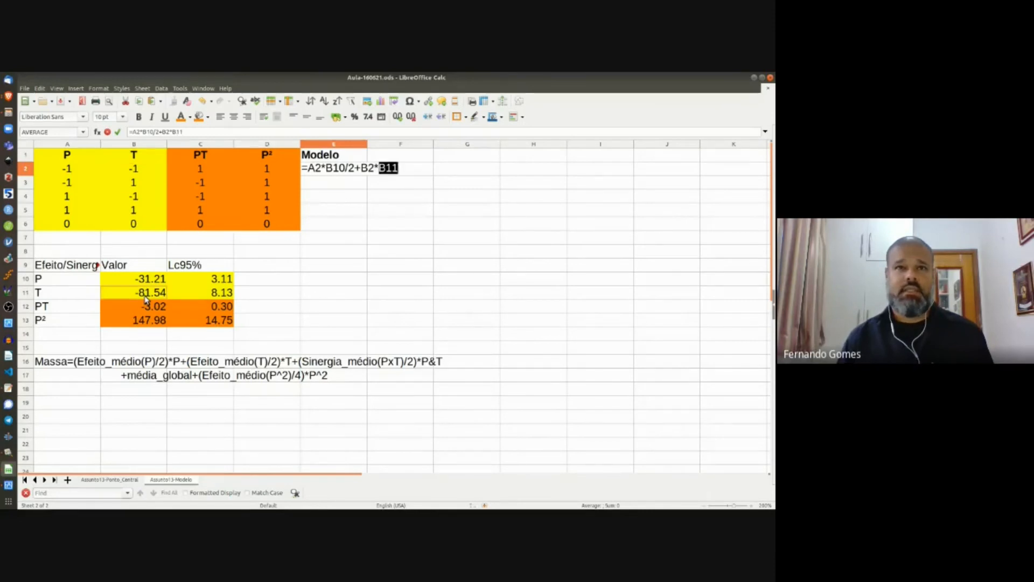
text(/2)
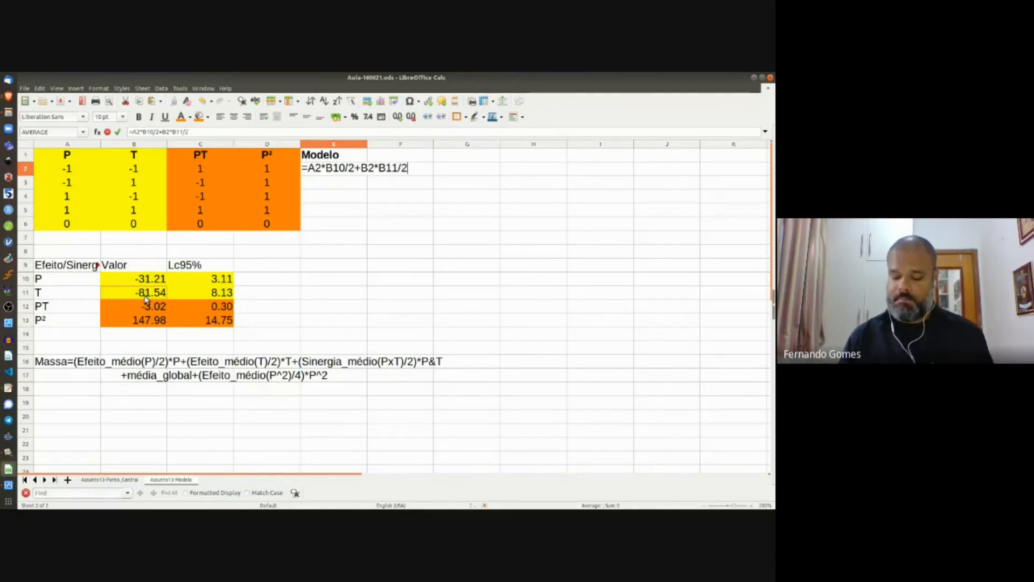
text(+)
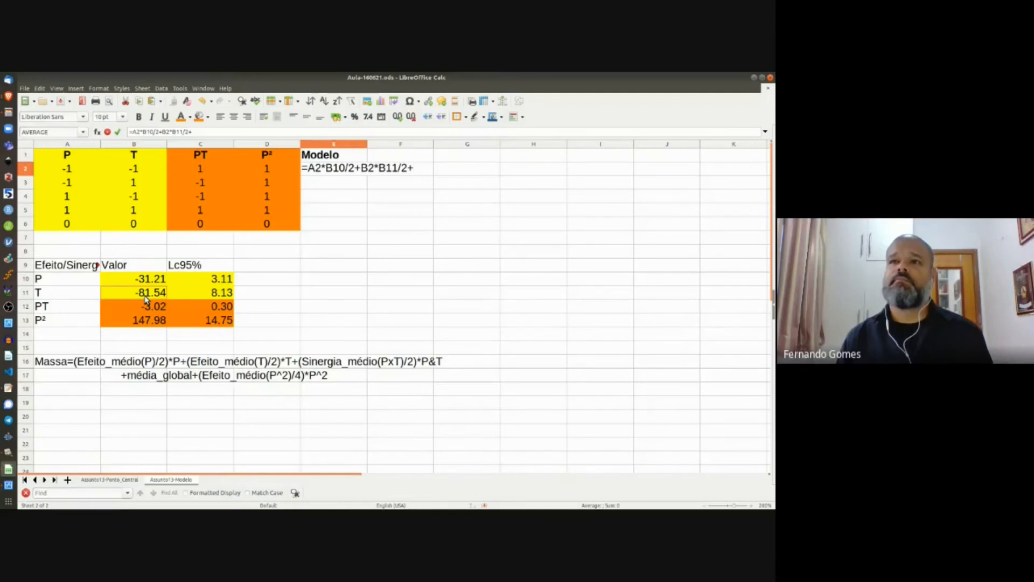
click(197, 172)
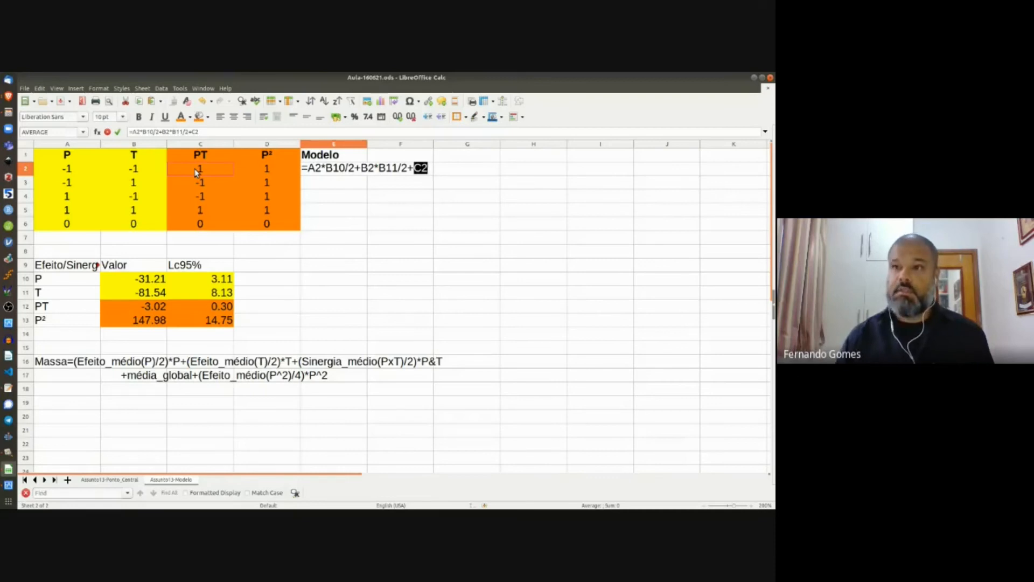
text(*)
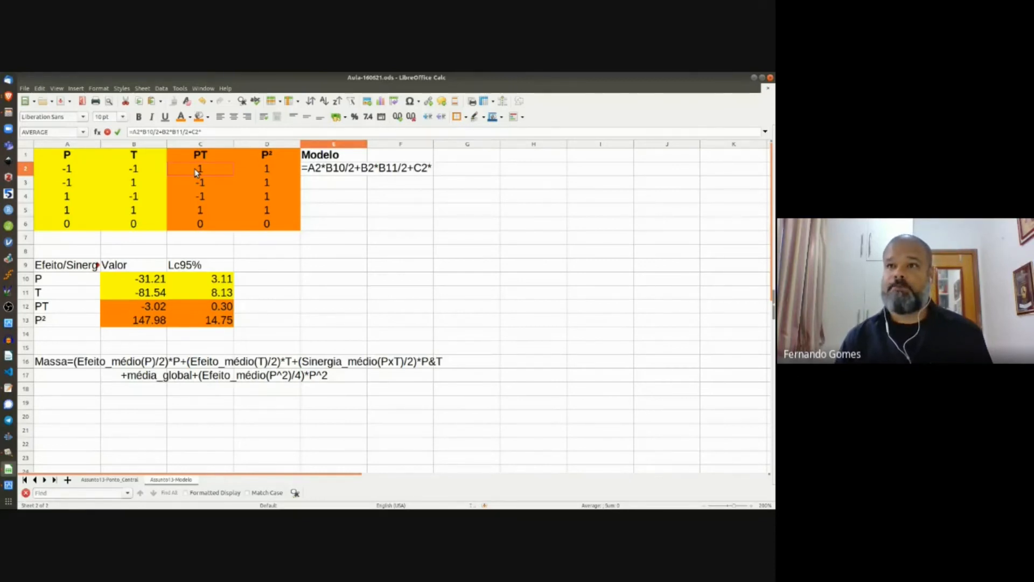
click(149, 310)
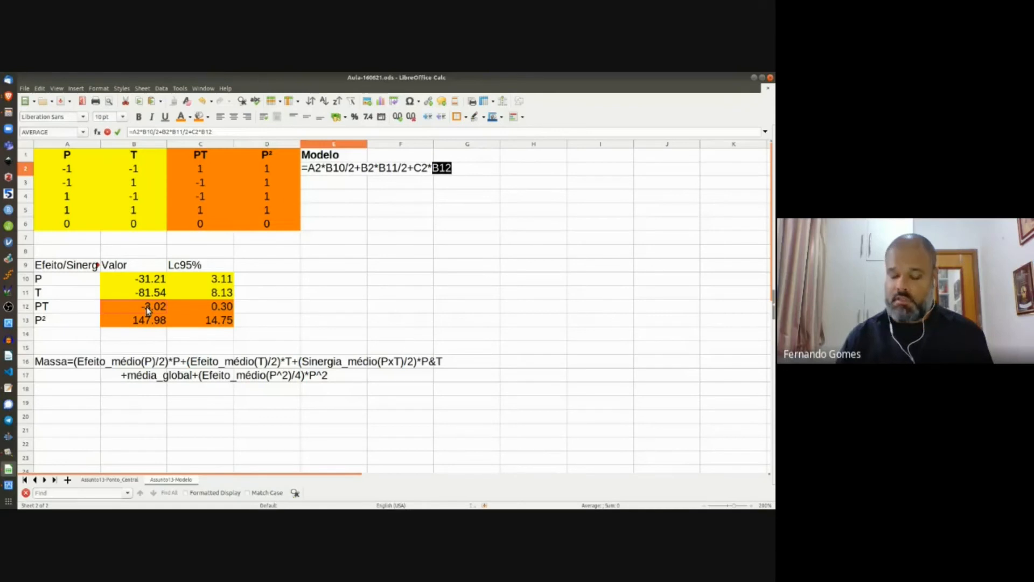
text(2)
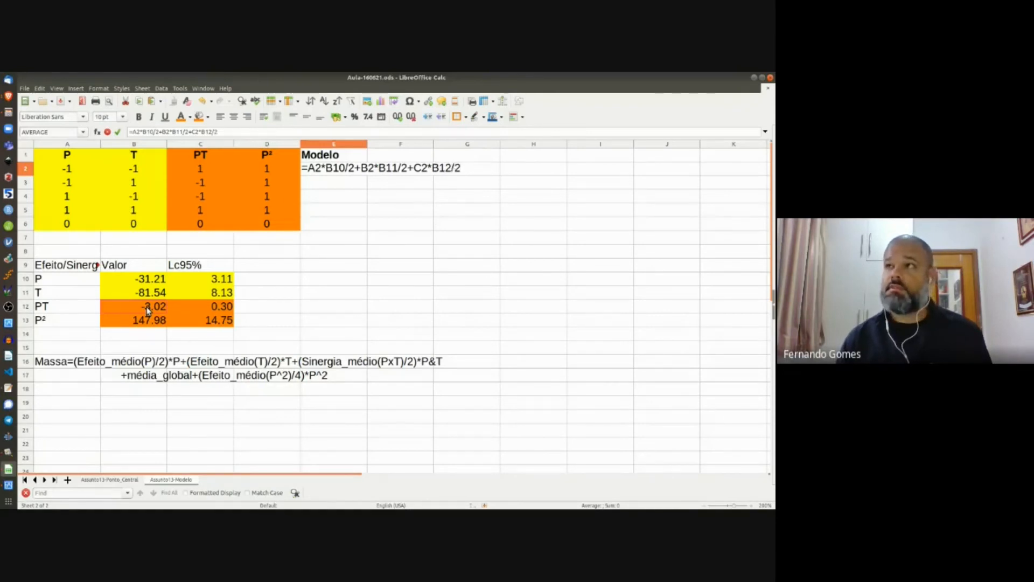
text(+)
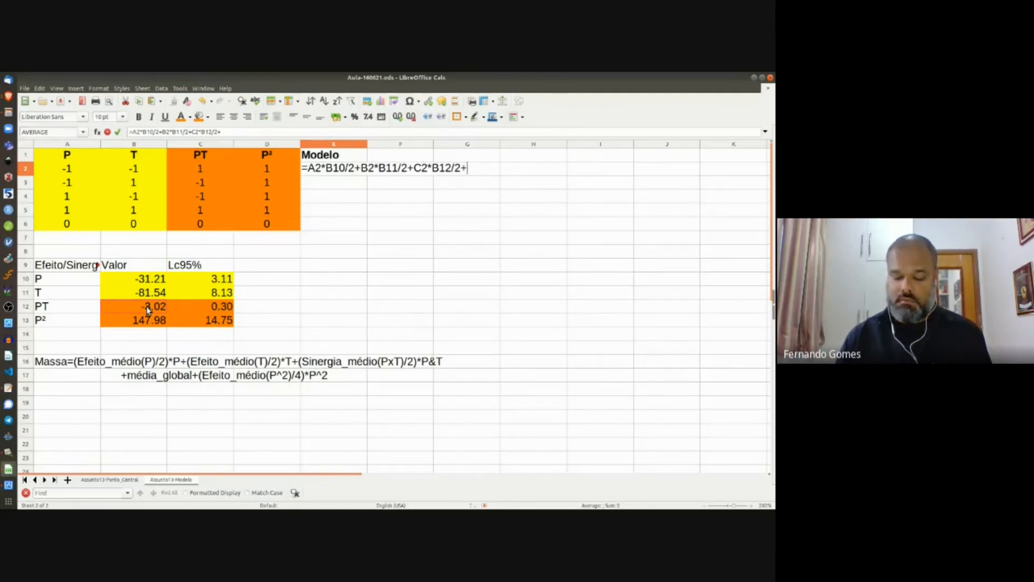
key(BackSpace)
key(Return)
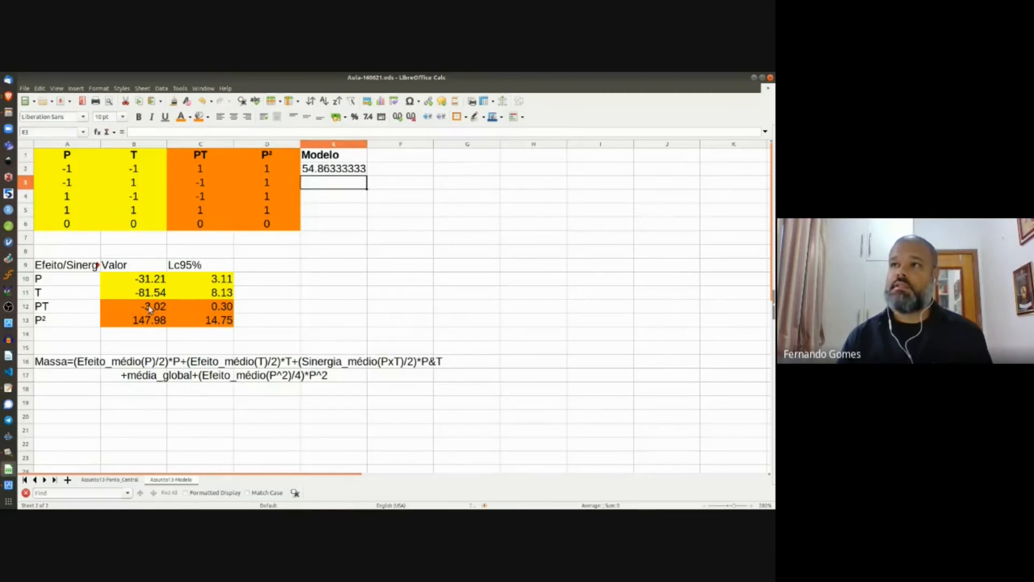
Step: Paste-special the Média Global label and 96.06 from Ponto_Central H7:I7 into A14
click(107, 480)
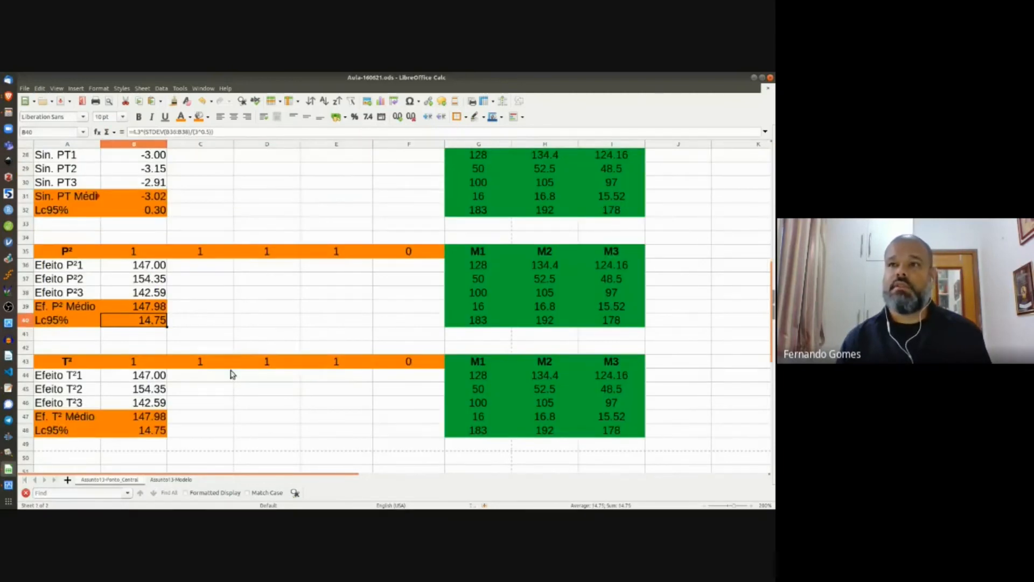
scroll(277, 340, up, 9)
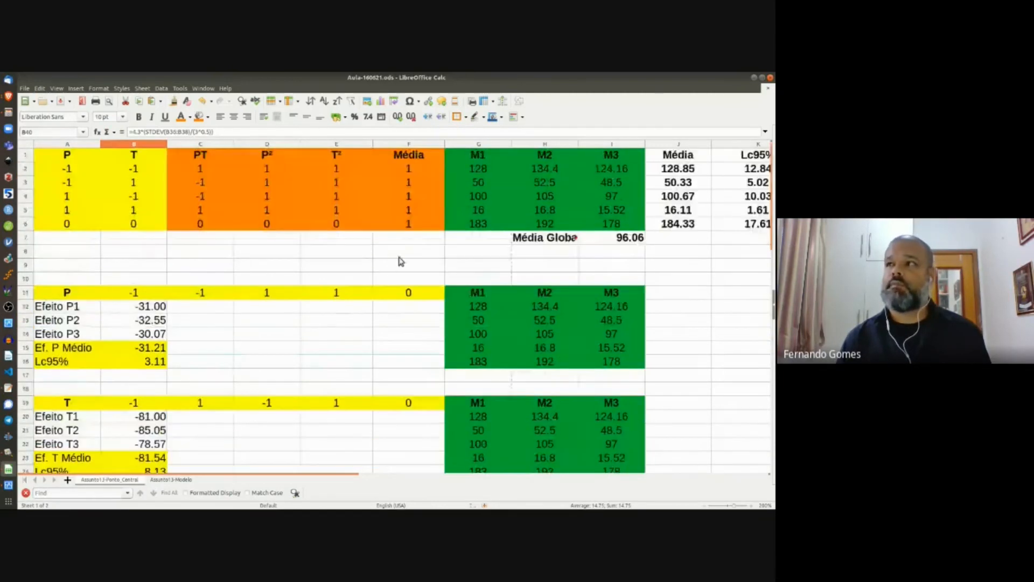
drag(558, 247, 611, 244)
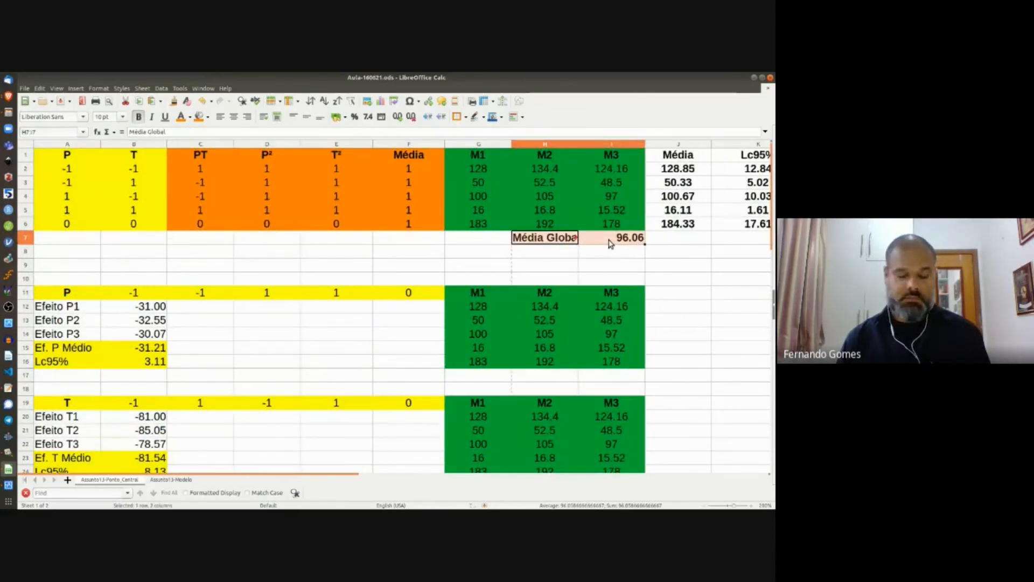
click(170, 479)
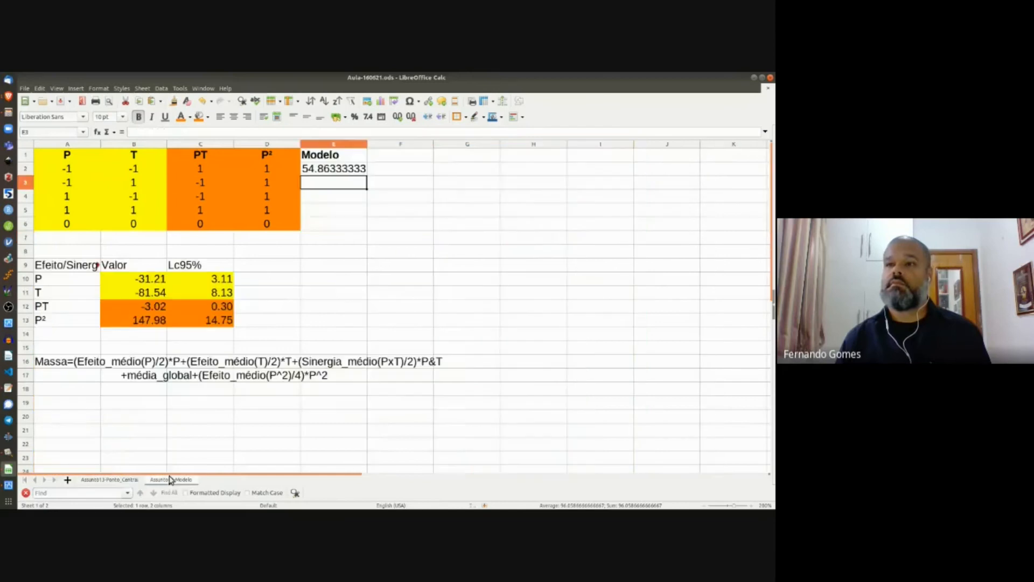
click(69, 337)
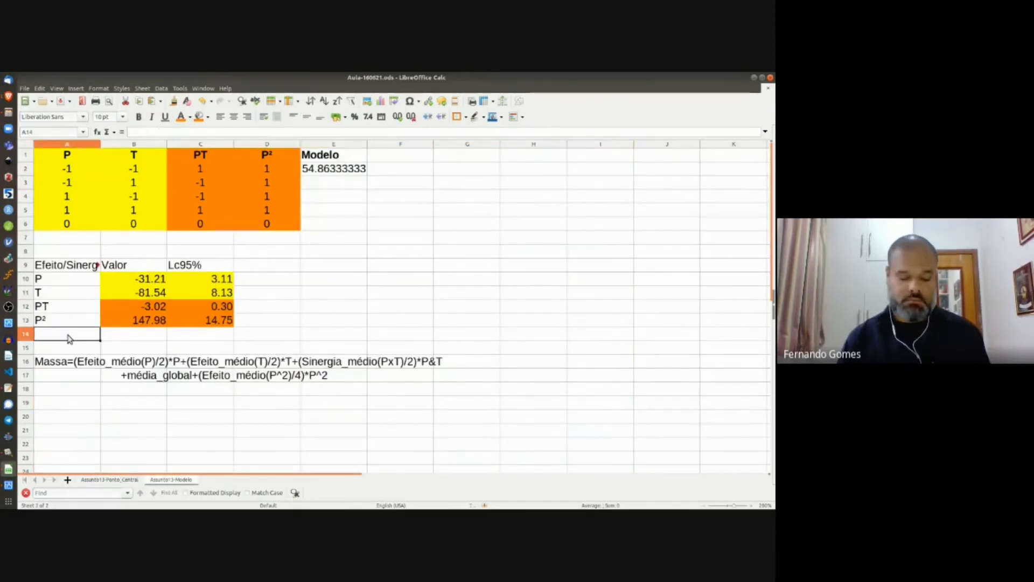
key(ctrl+shift+v)
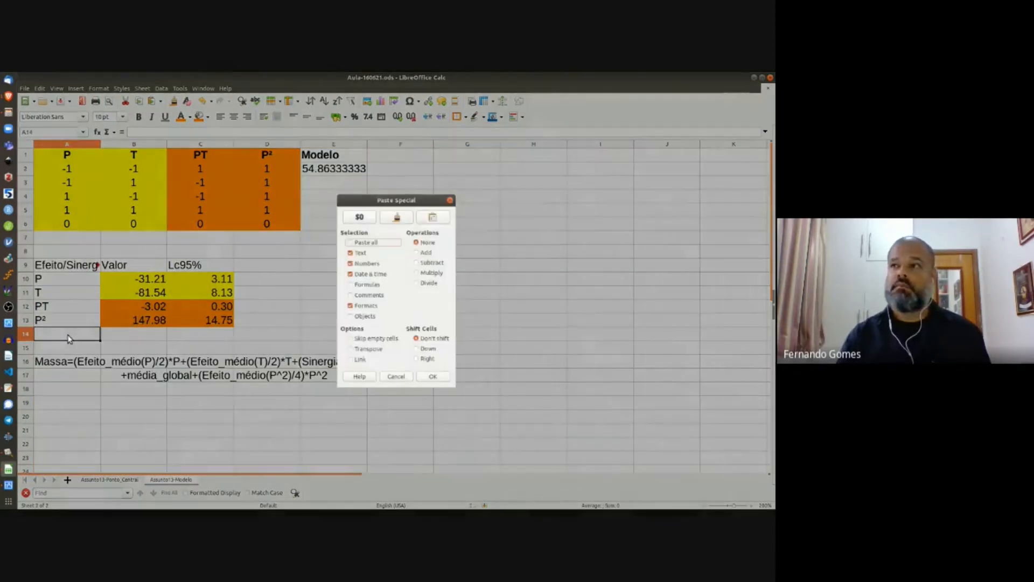
key(Return)
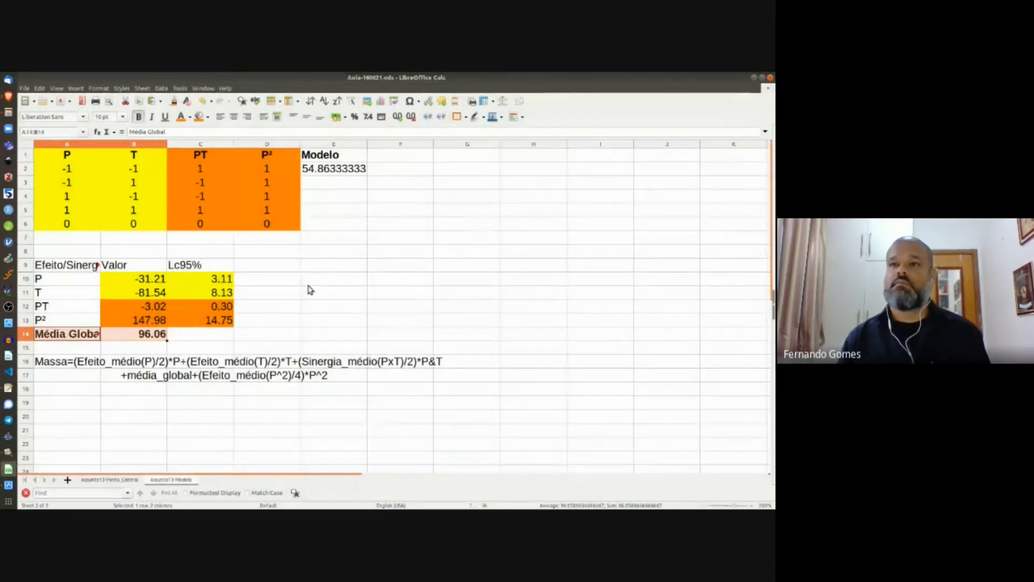
click(311, 281)
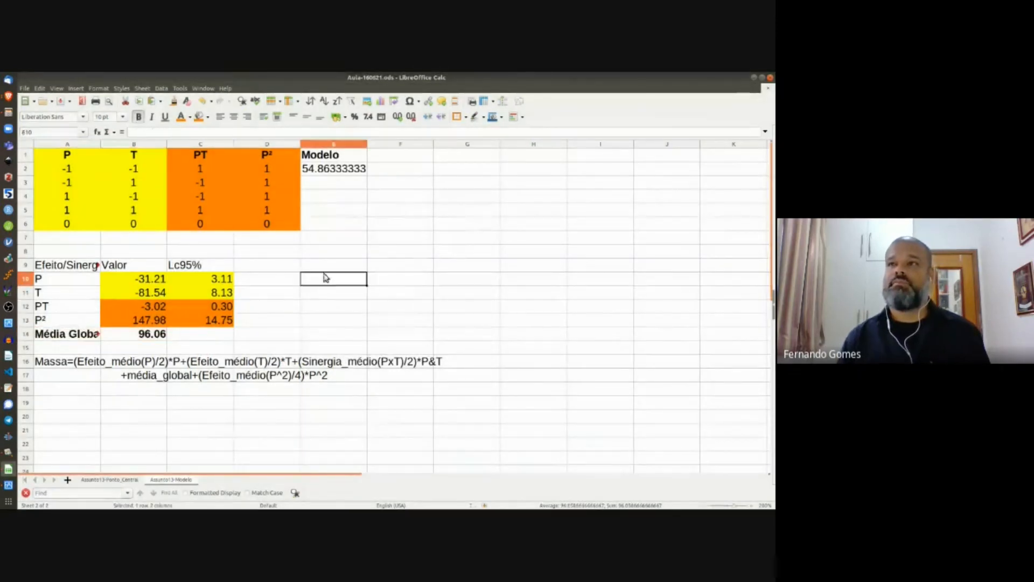
click(311, 171)
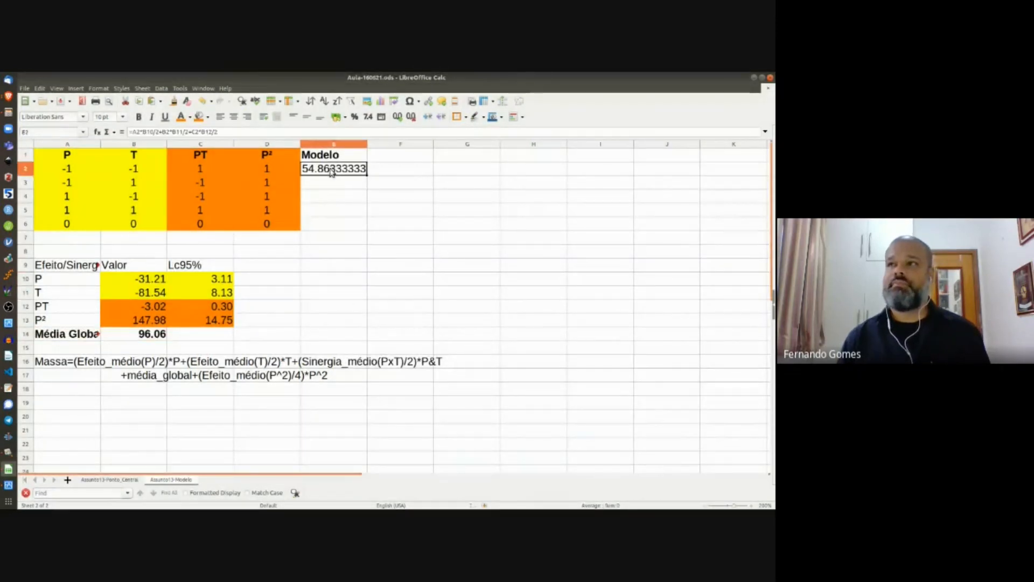
Step: Make the B10, B11 and B12 references in E2's formula absolute
click(148, 131)
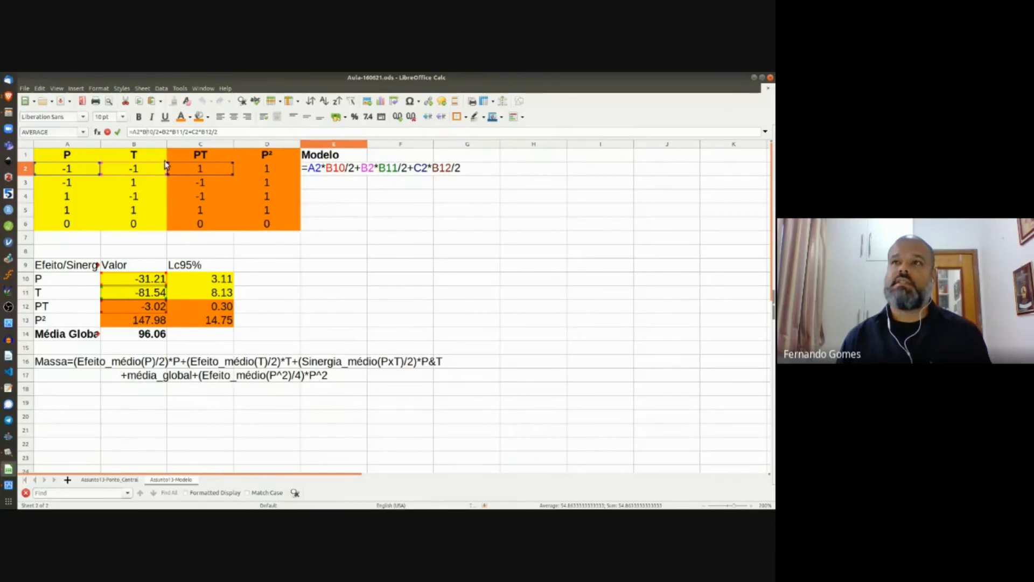
double_click(148, 131)
key(shift+F4)
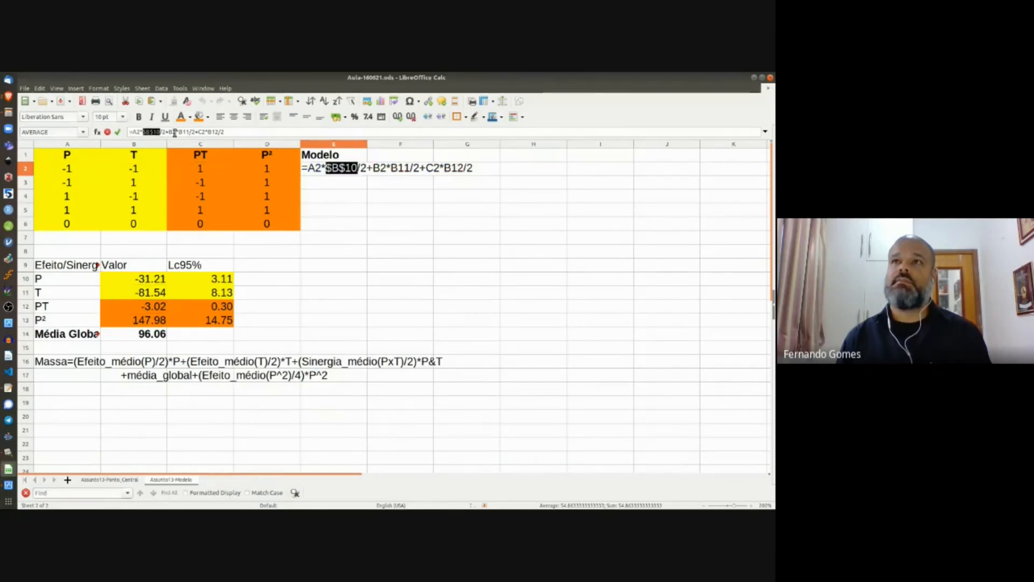
double_click(184, 132)
key(shift+F4)
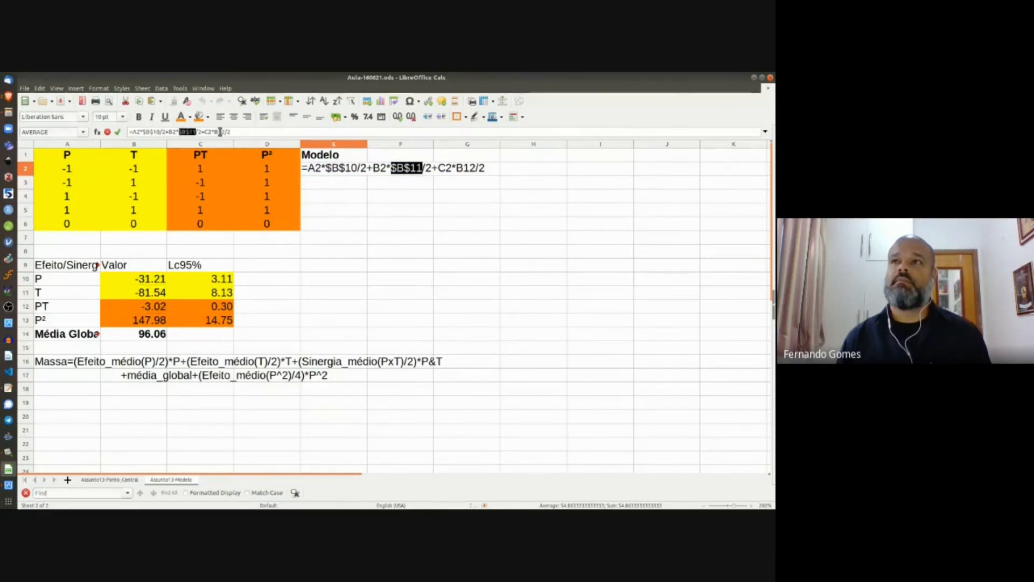
double_click(222, 132)
key(shift+F4)
click(244, 131)
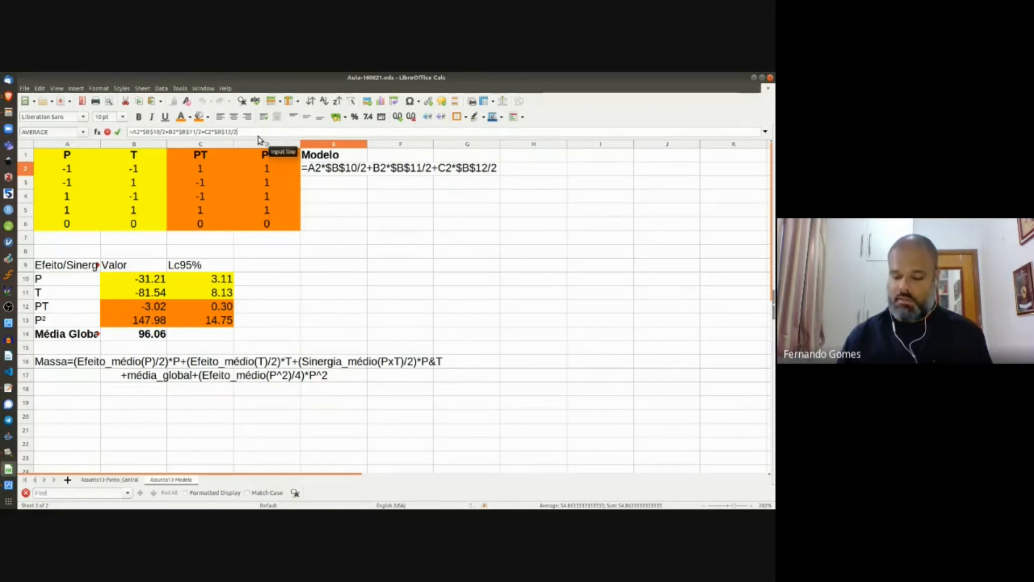
Step: Append the absolute global mean $B$14 and the P² term D2*B13, giving 187.917
text(+)
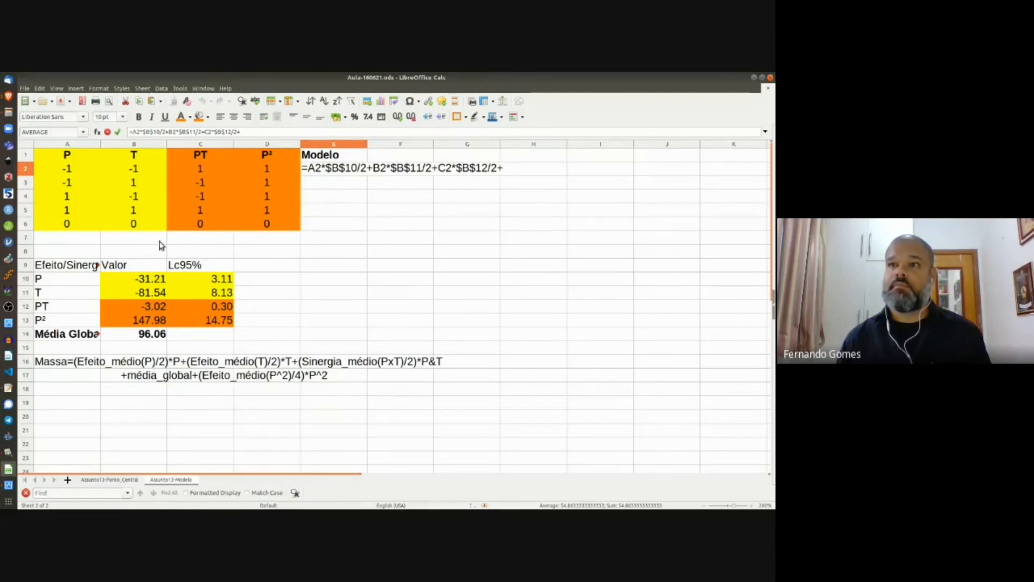
click(137, 335)
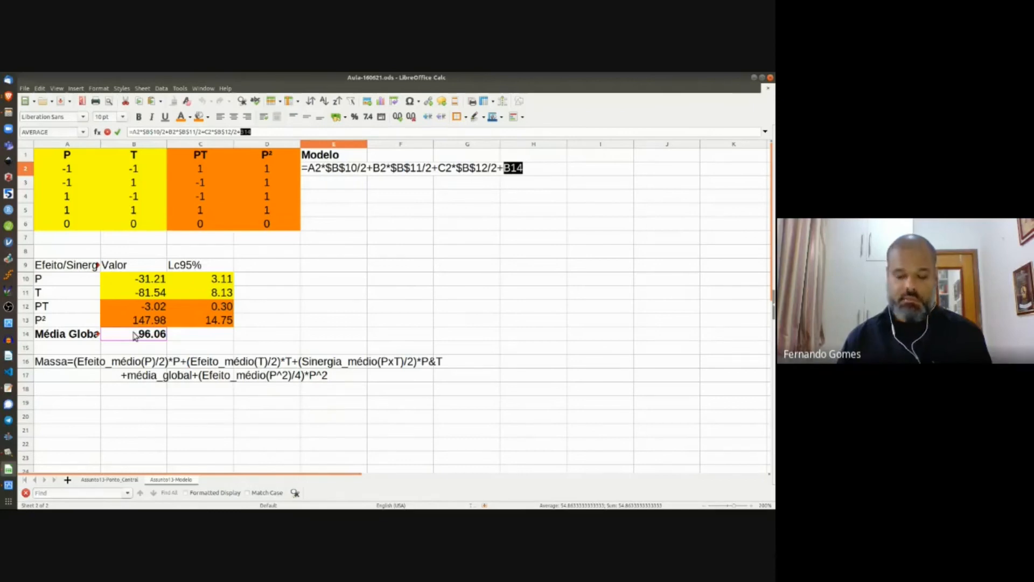
key(shift+F4)
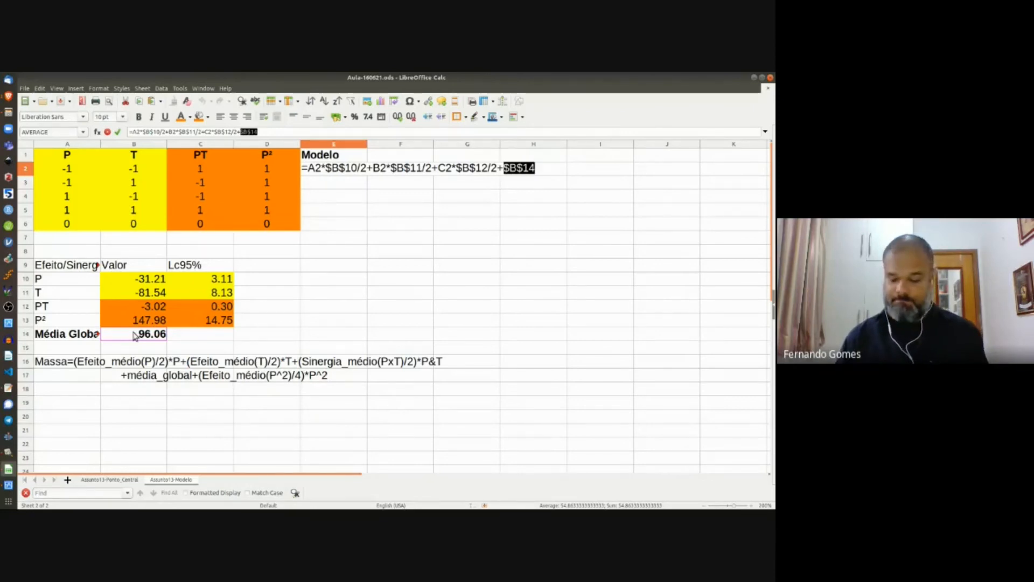
text(+)
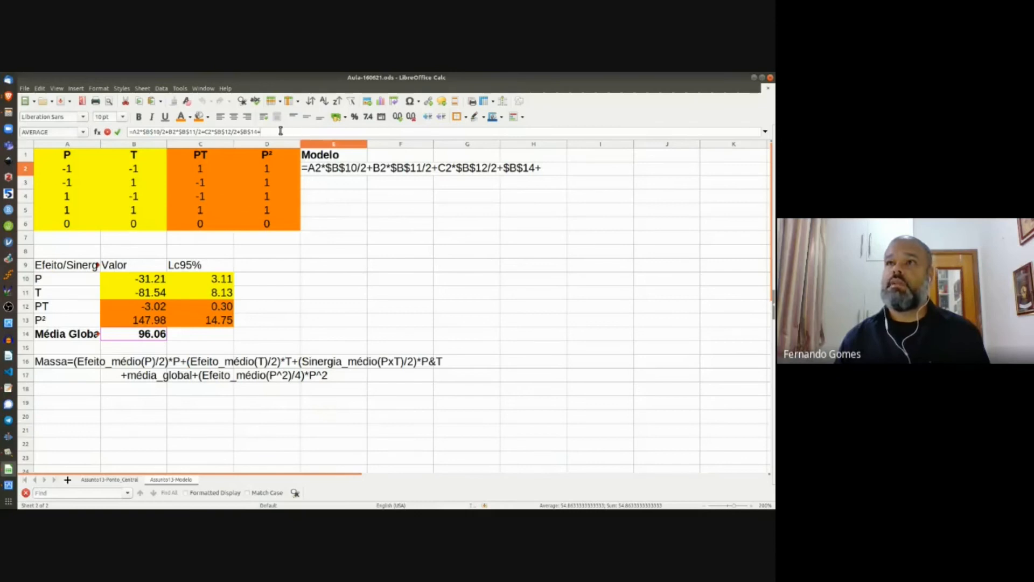
click(269, 168)
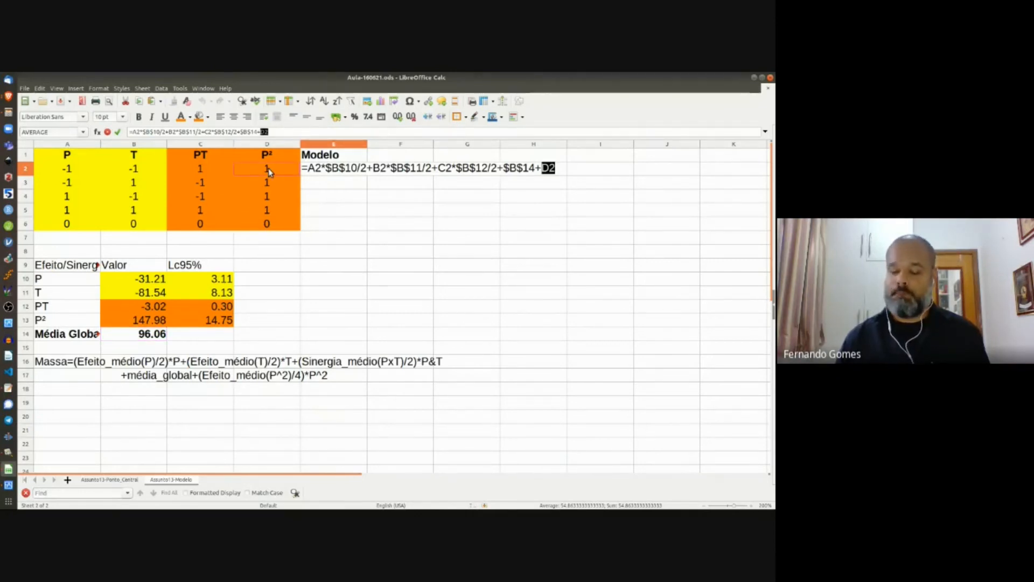
text(*)
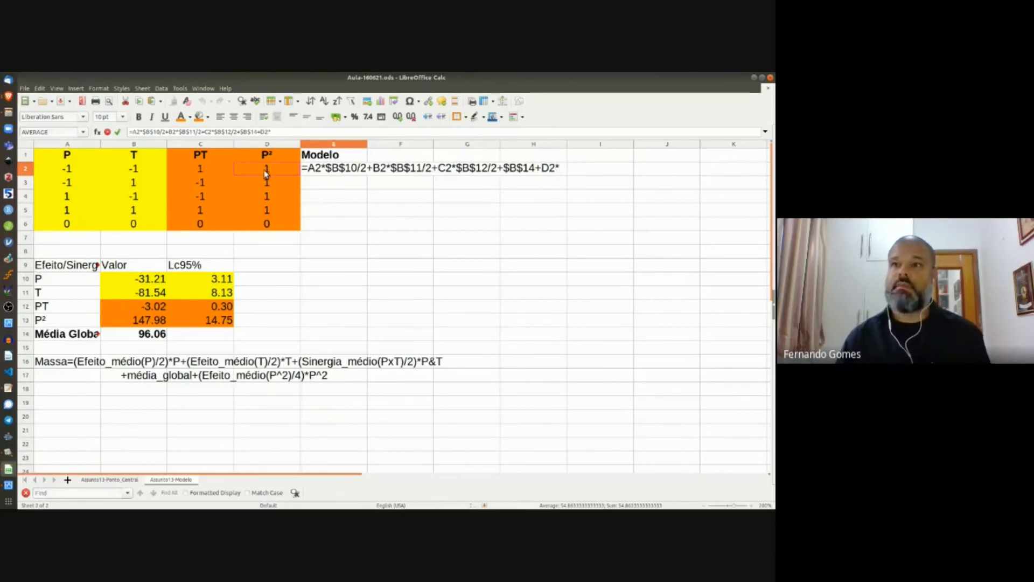
click(155, 322)
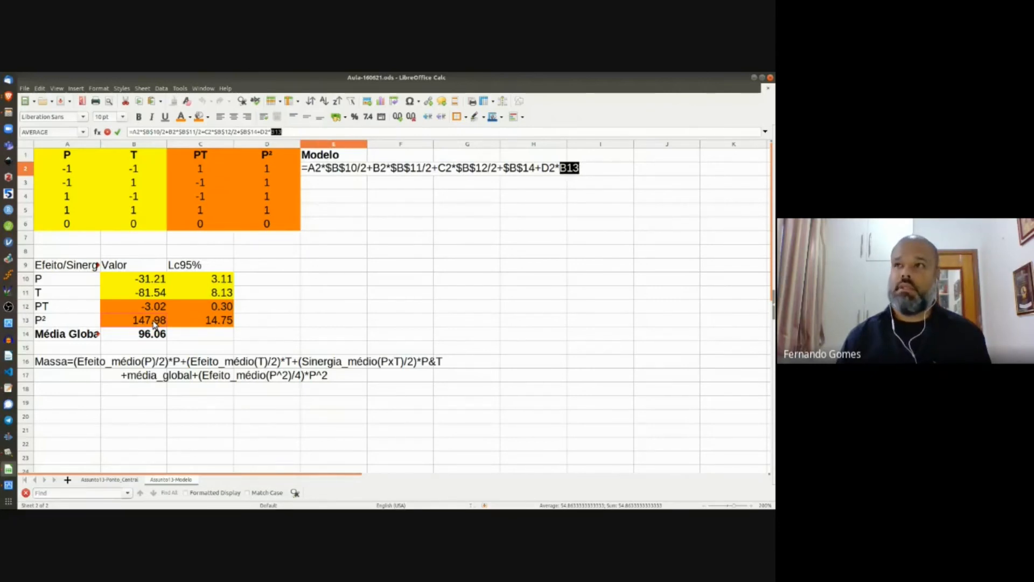
text(/4)
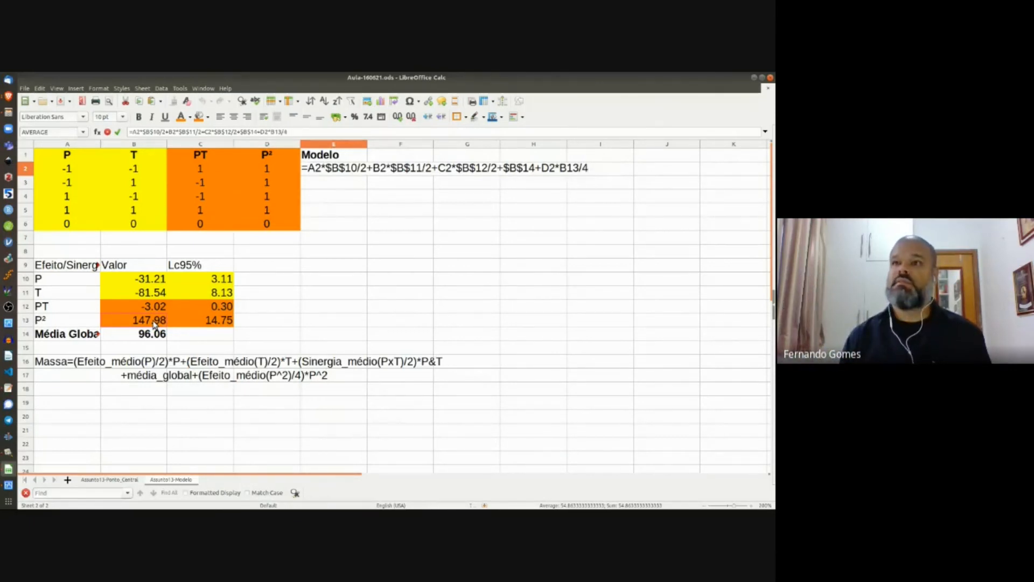
key(Return)
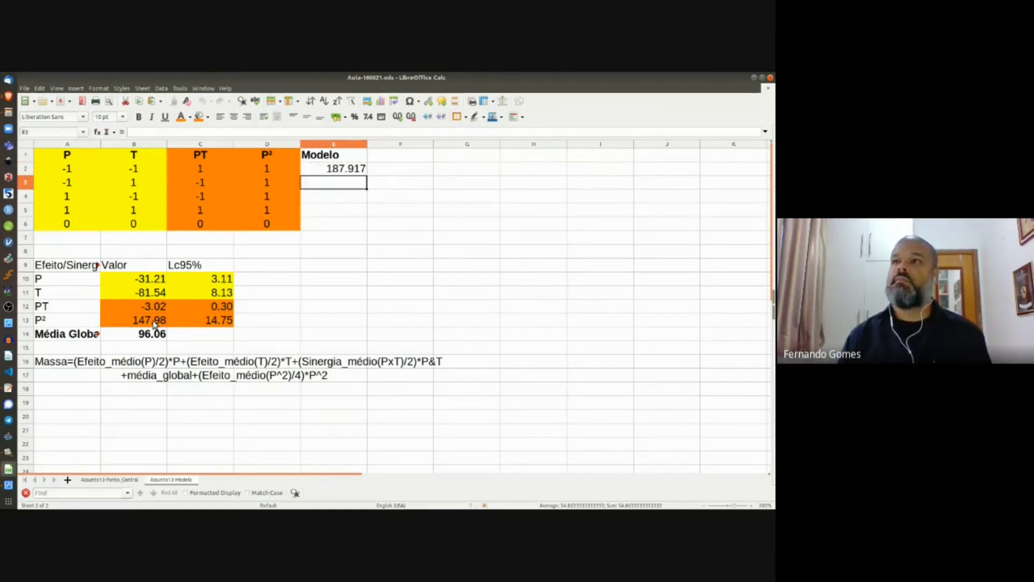
Step: Fill E2's model formula down to E6, then compare E6's #VALUE! formula with E2's
click(344, 171)
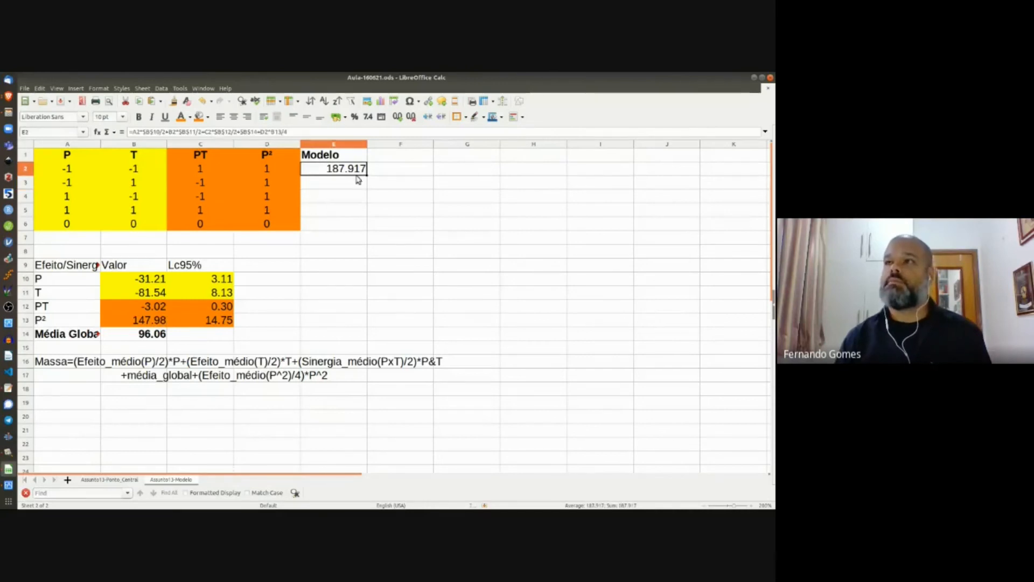
drag(365, 173, 355, 235)
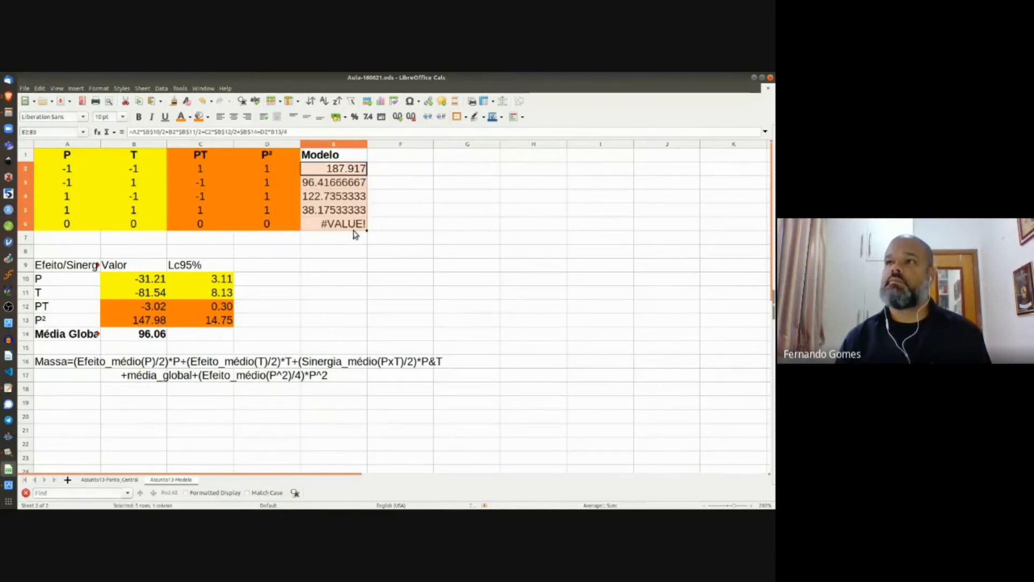
click(351, 226)
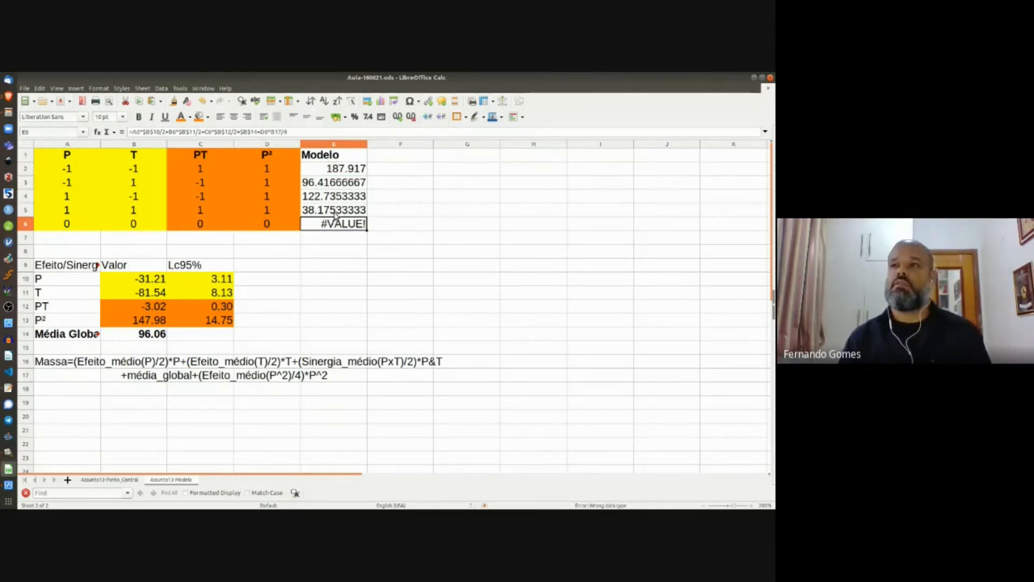
click(145, 129)
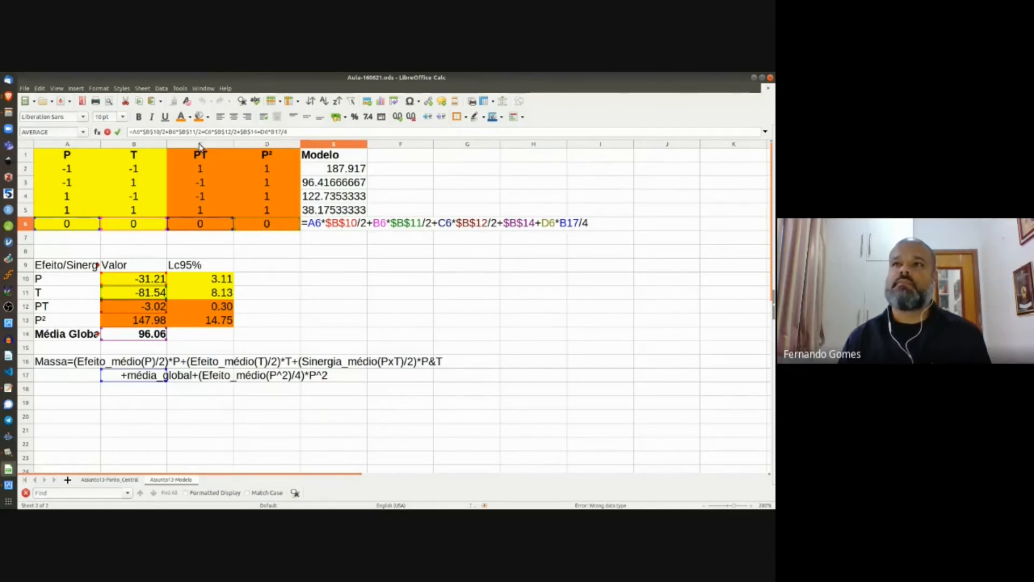
key(Return)
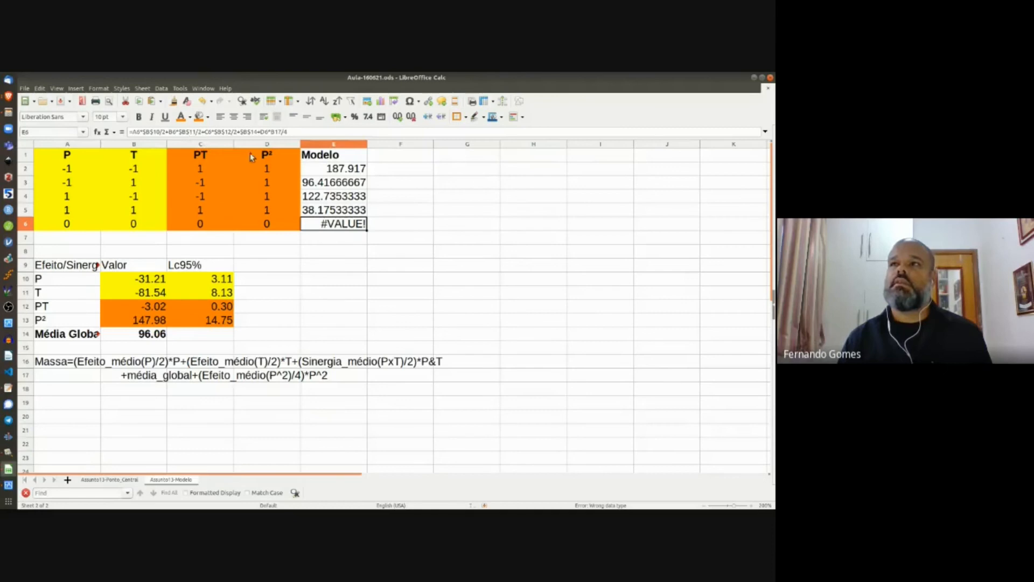
click(318, 171)
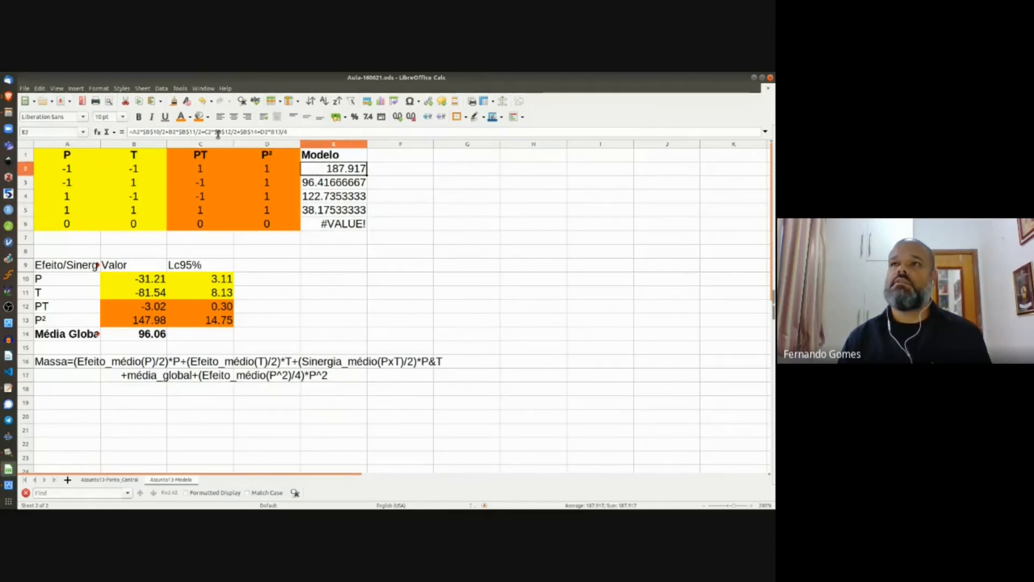
click(214, 131)
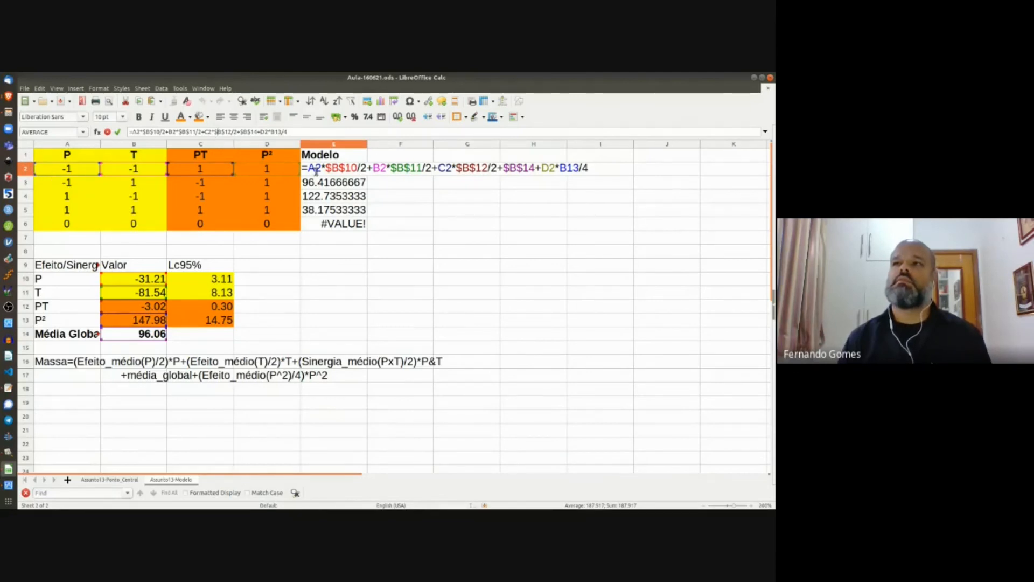
key(Return)
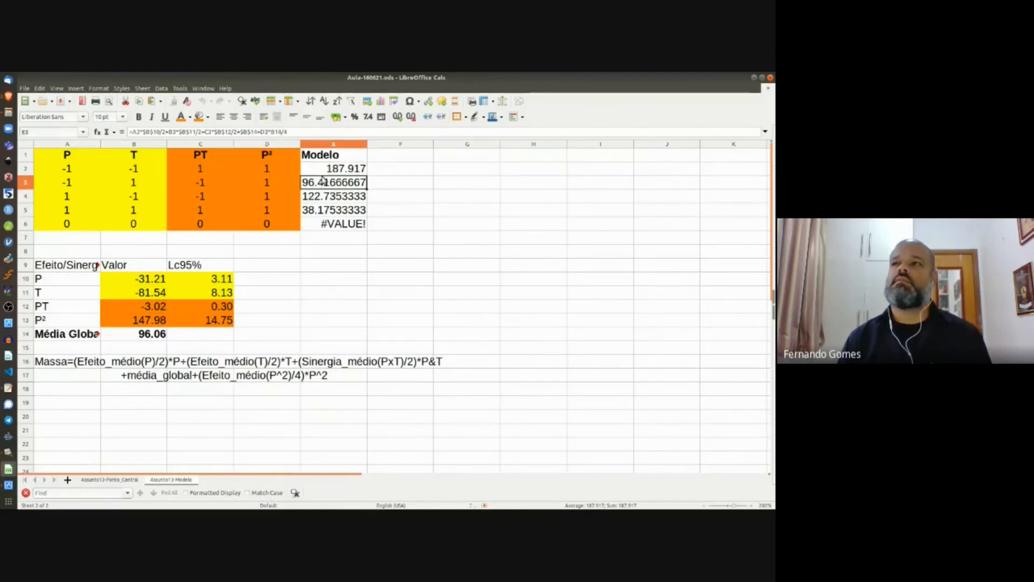
click(147, 132)
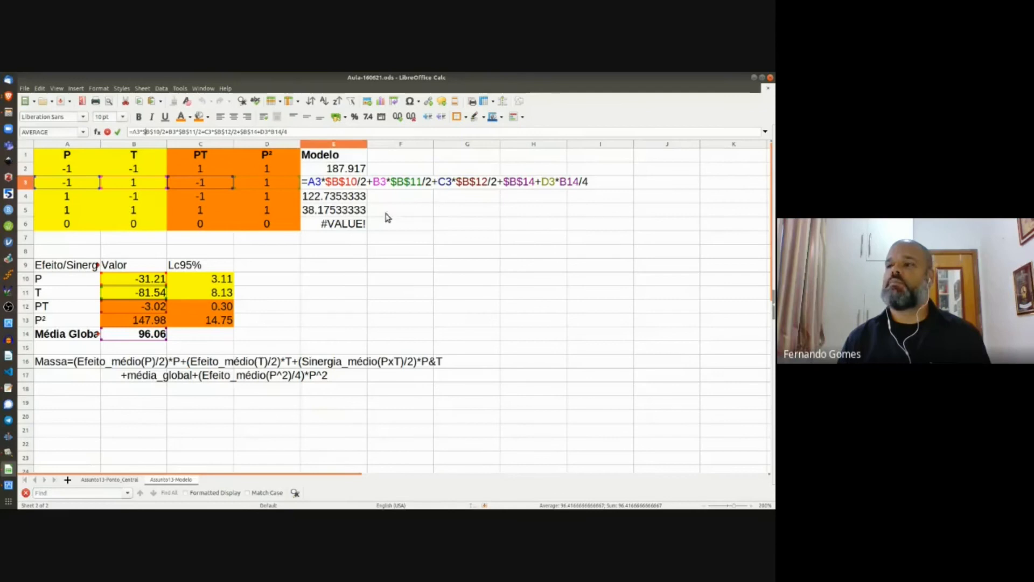
key(Return)
click(341, 228)
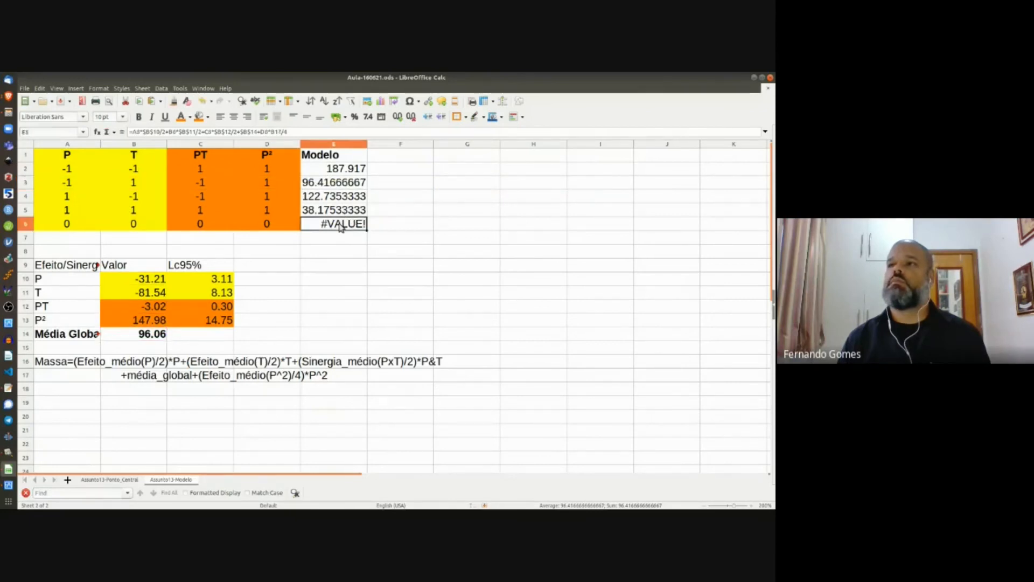
click(203, 131)
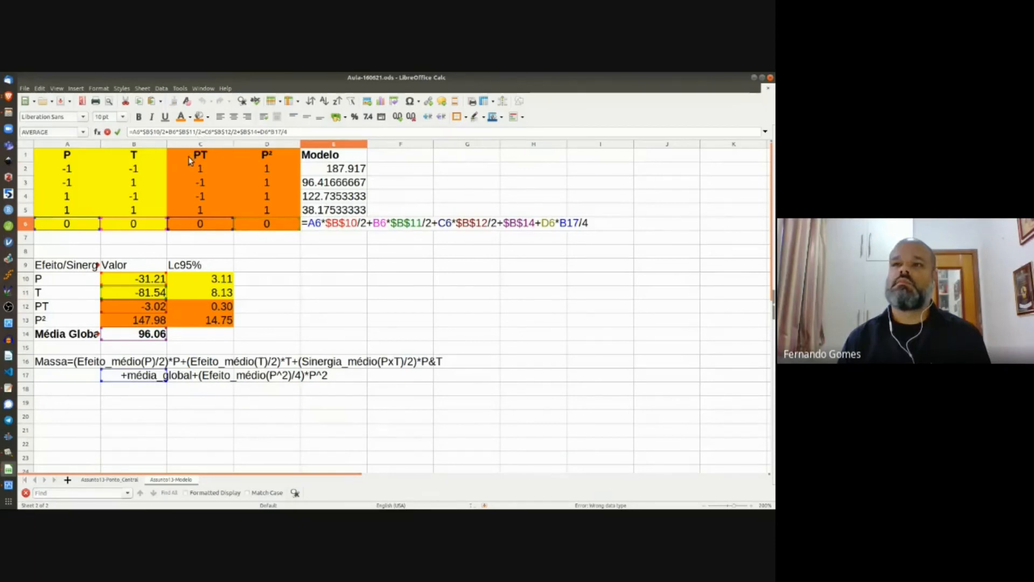
key(Return)
click(317, 170)
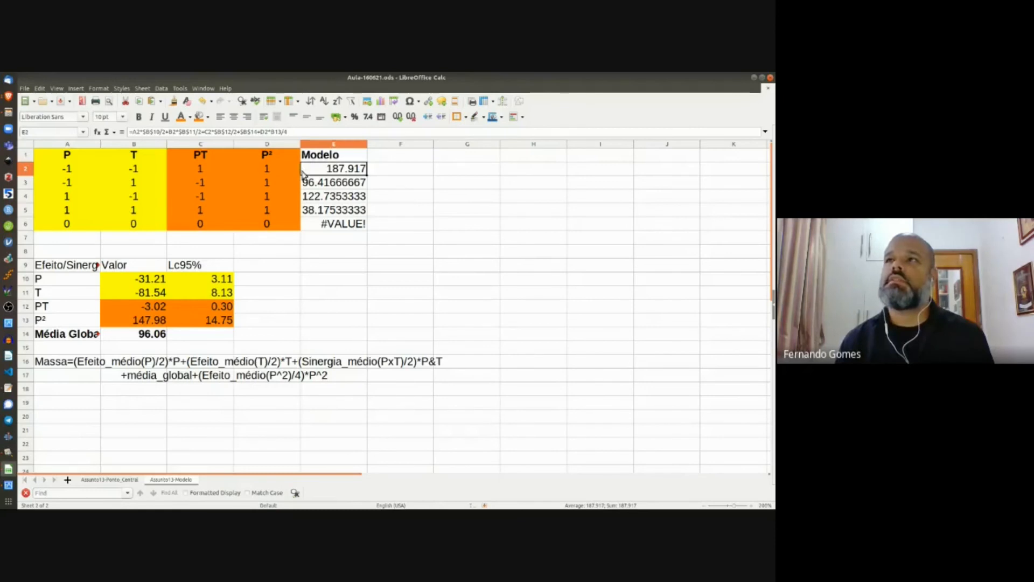
click(337, 224)
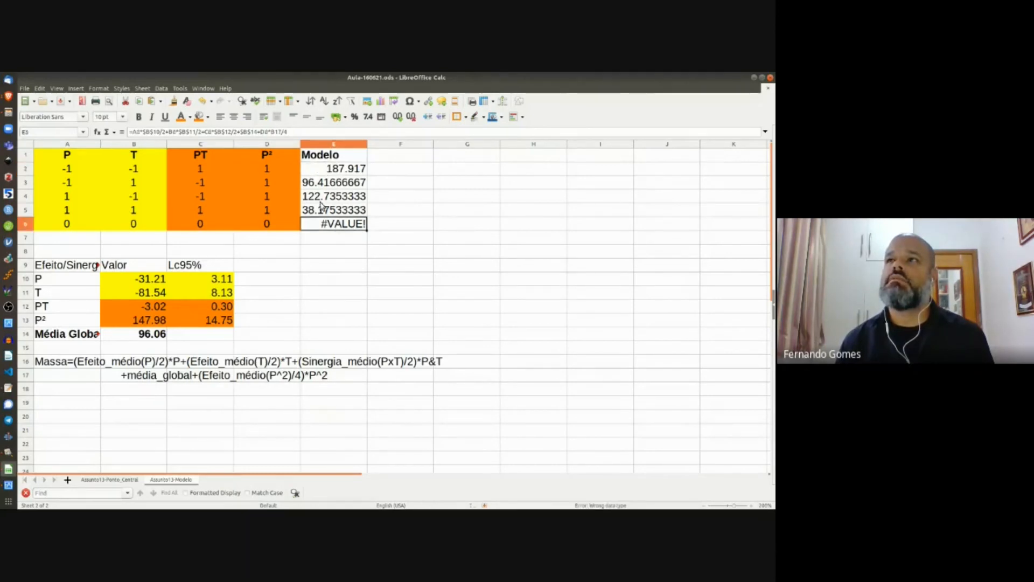
click(277, 133)
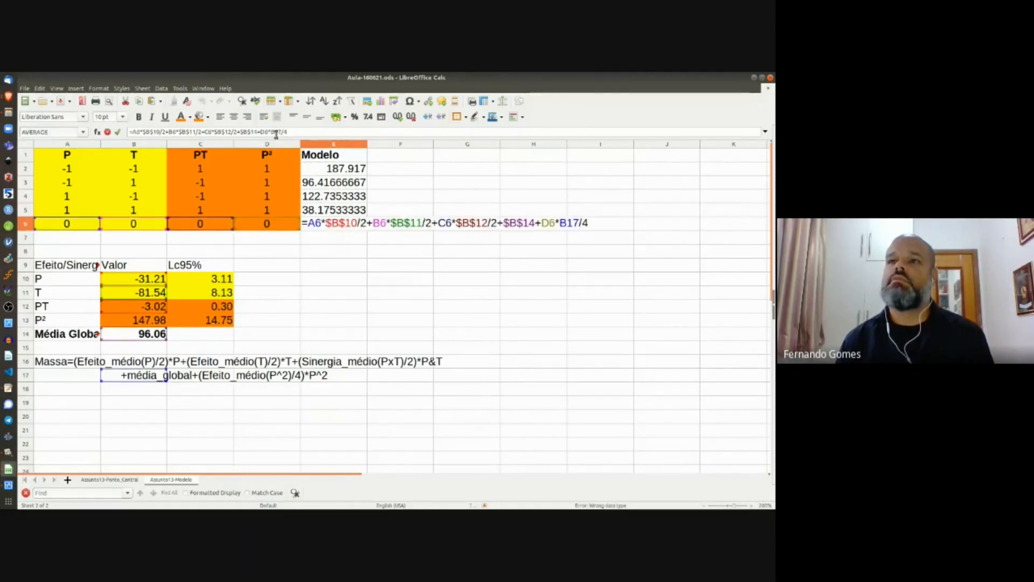
key(Escape)
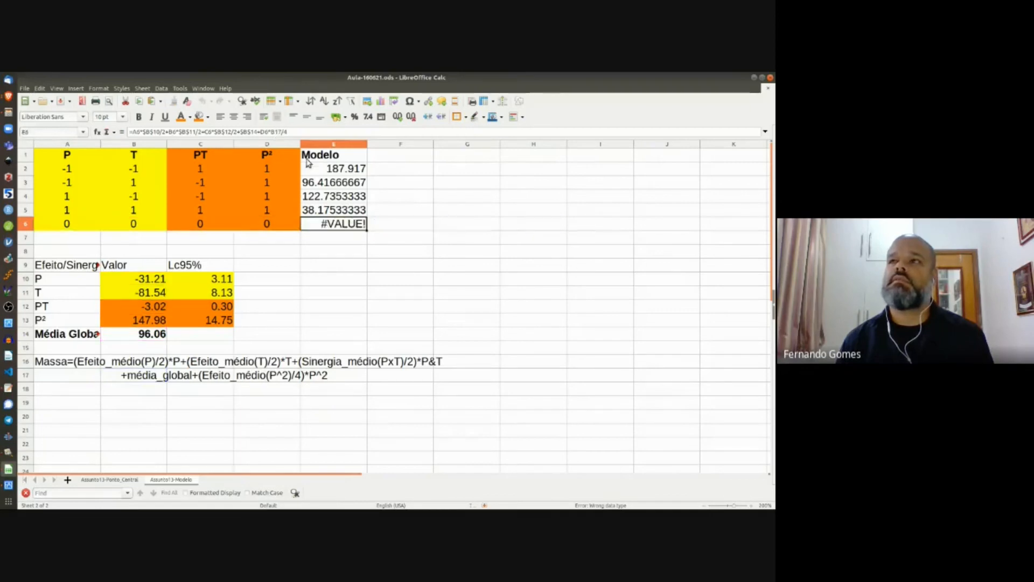
click(325, 172)
click(276, 133)
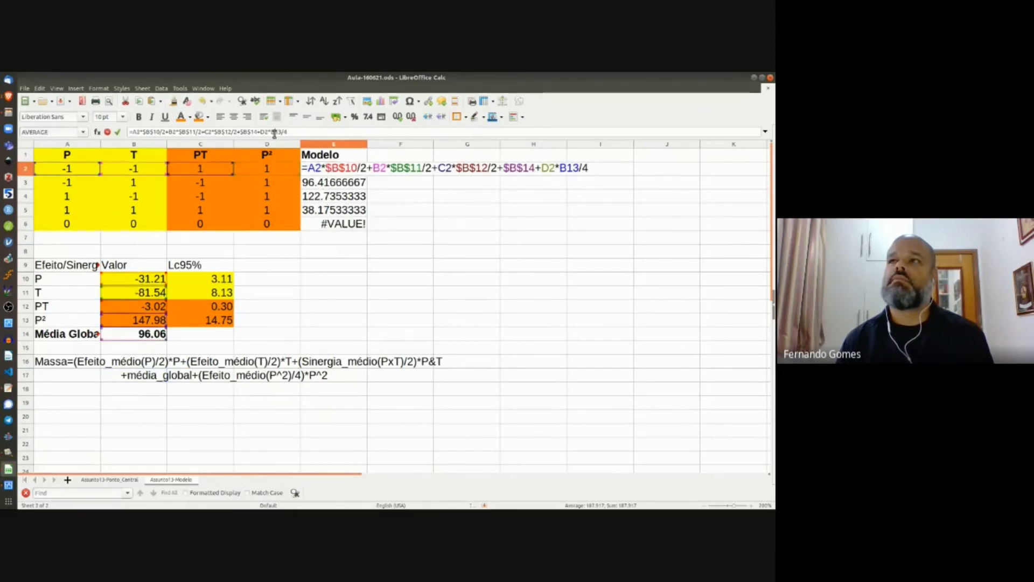
key(Escape)
click(327, 182)
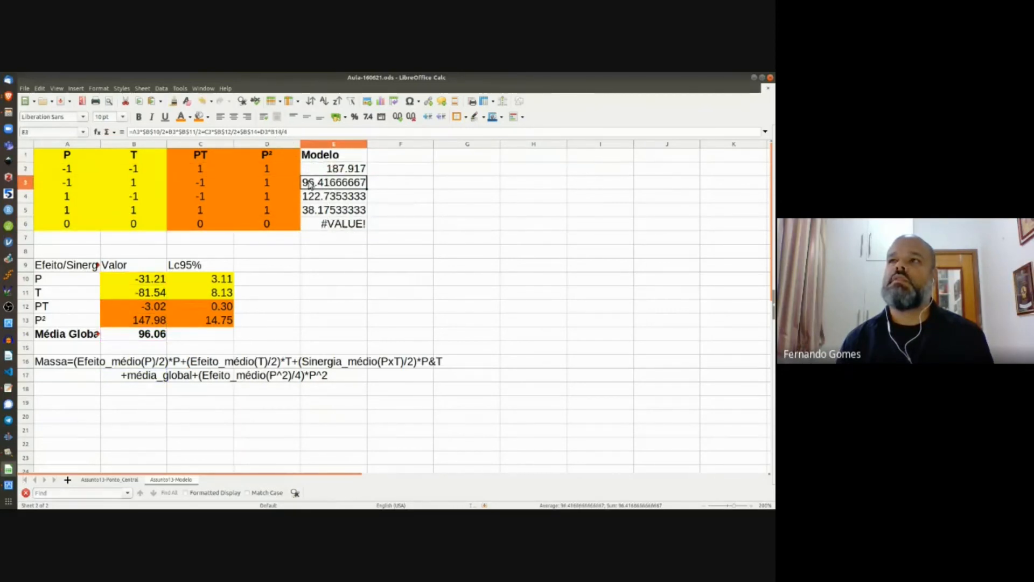
click(319, 197)
click(320, 213)
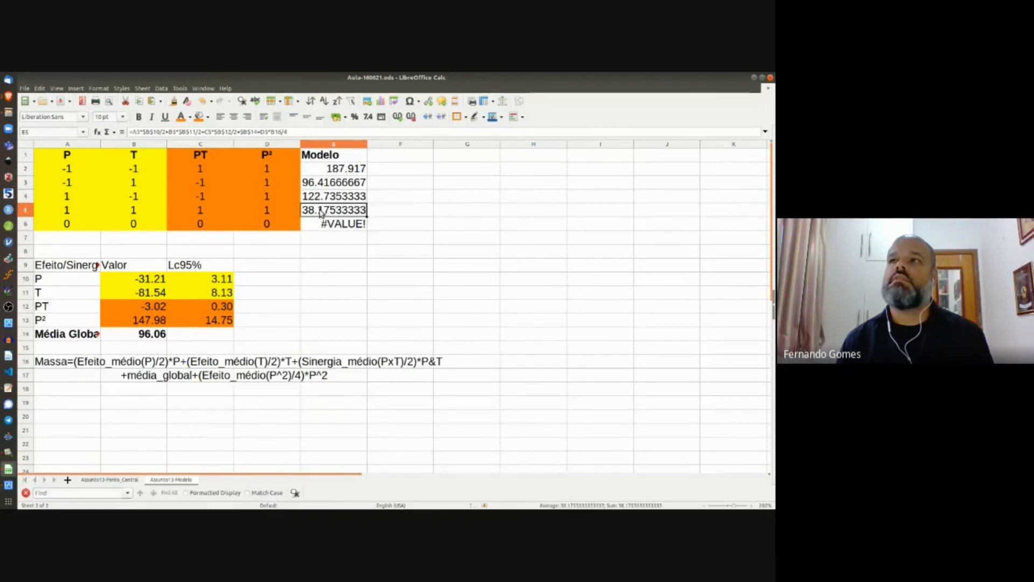
click(276, 132)
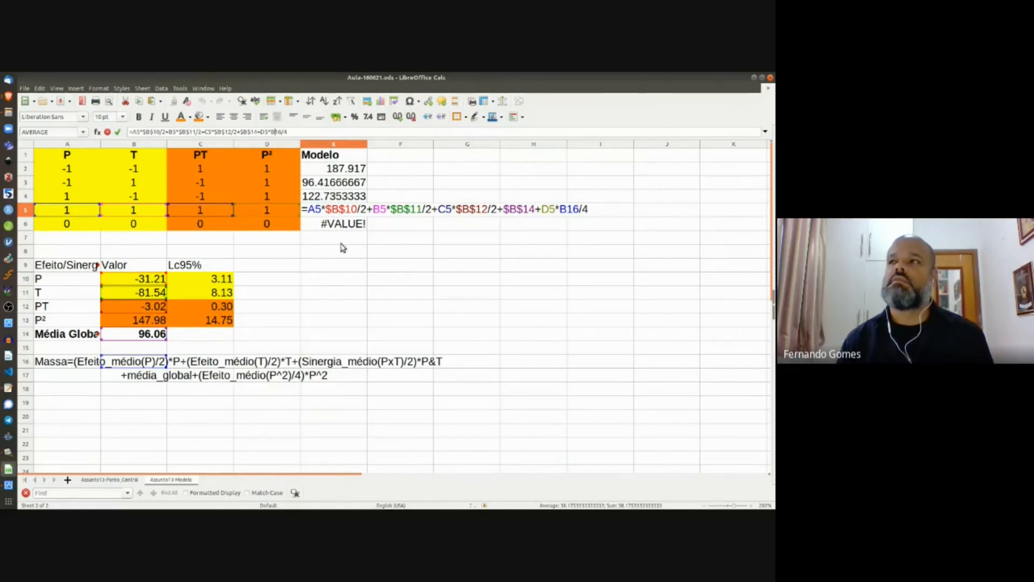
key(Return)
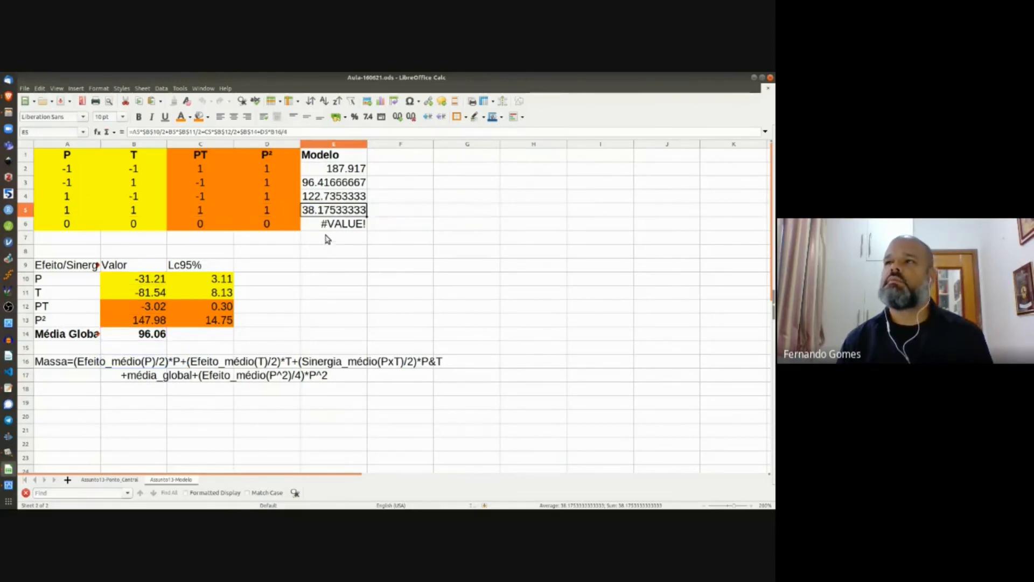
click(331, 170)
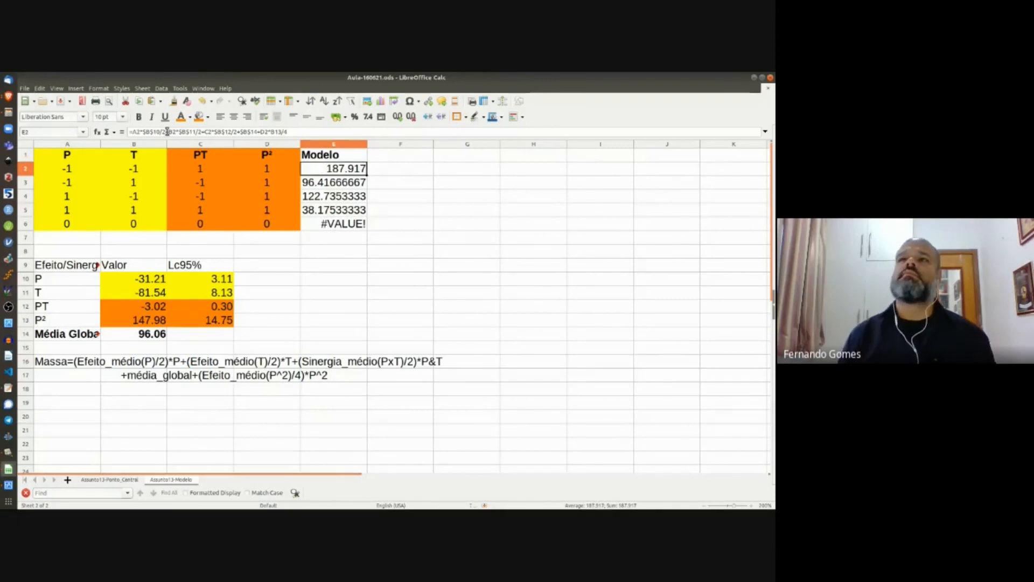
click(138, 132)
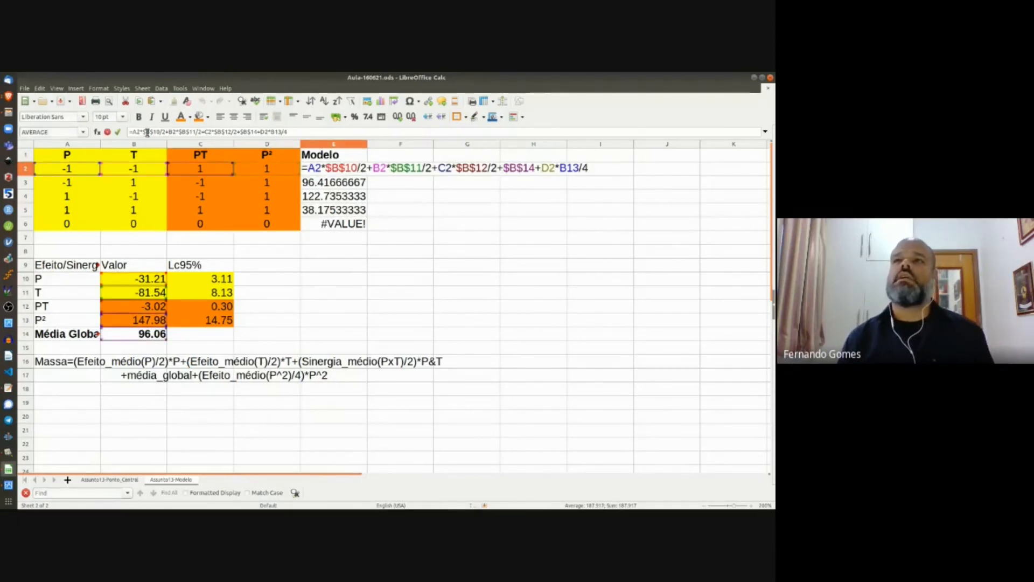
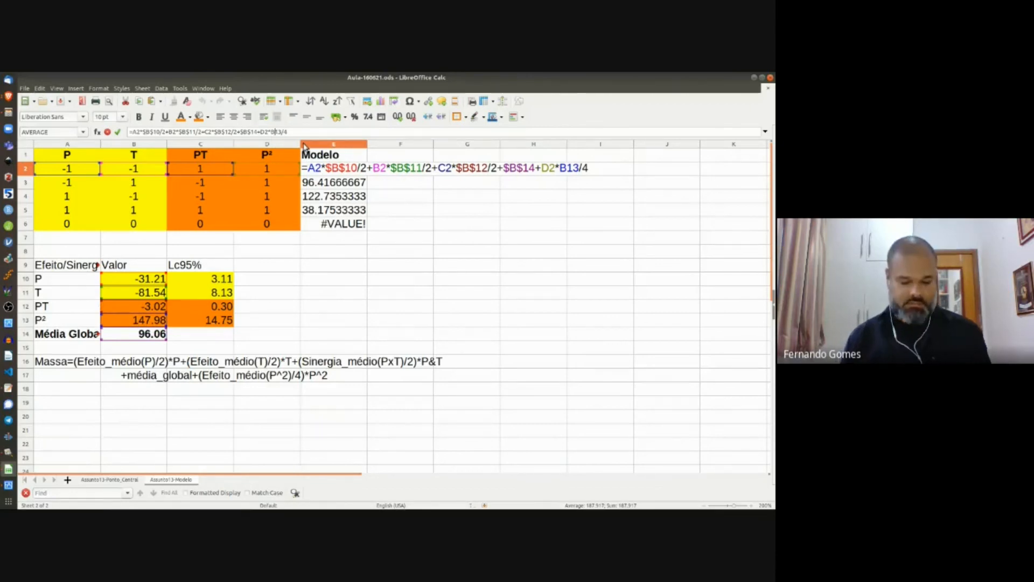
Step: Make B13 absolute in E2's formula and fill it down to E6 (187.917 to 96.05866667)
key(shift+F4)
key(Return)
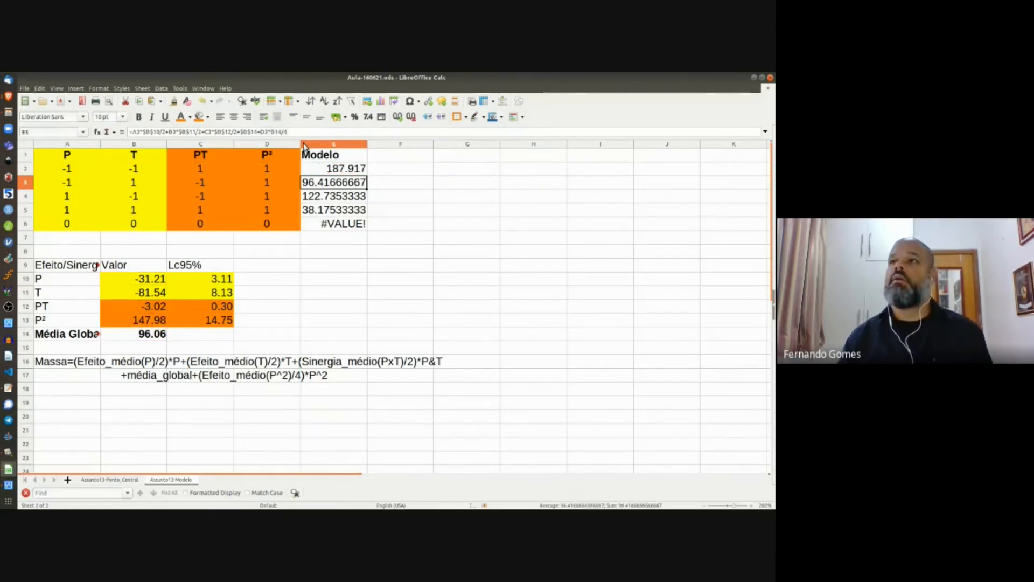
click(361, 170)
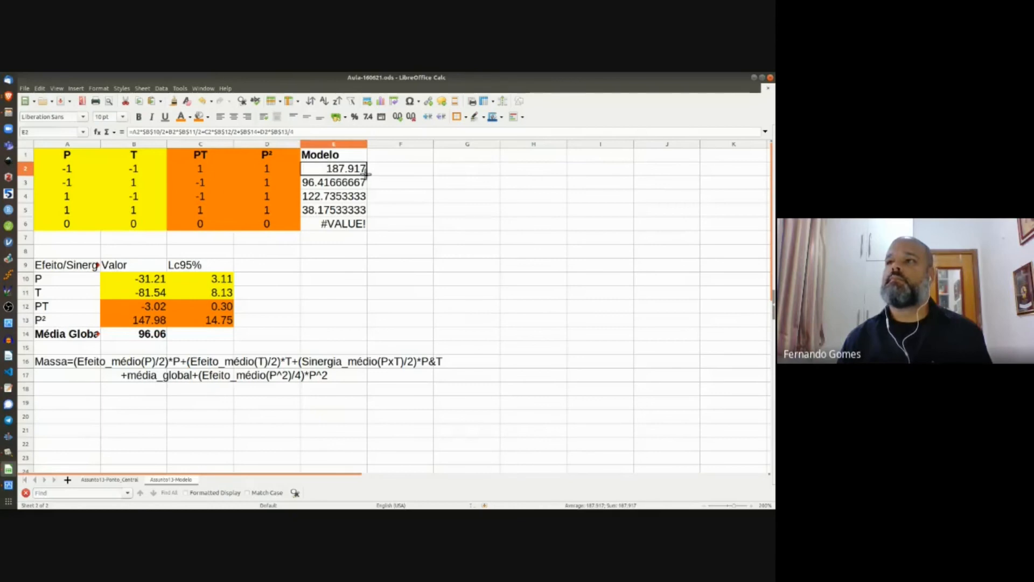
drag(367, 172, 365, 227)
click(404, 237)
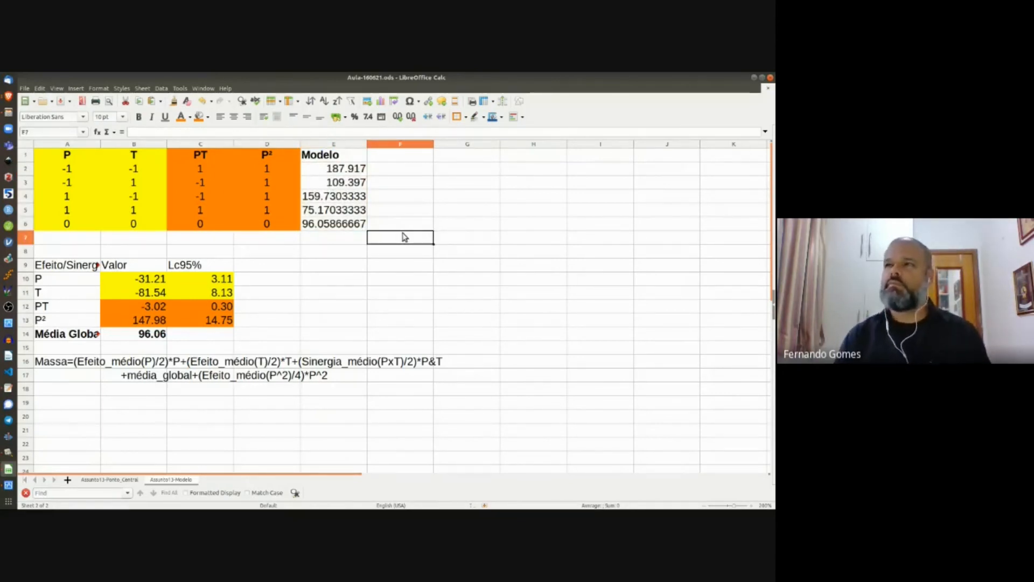
Step: Copy the green M1–M3 measurement table from Assunto13-Ponto_Central into F1 of the Modelo sheet
click(321, 262)
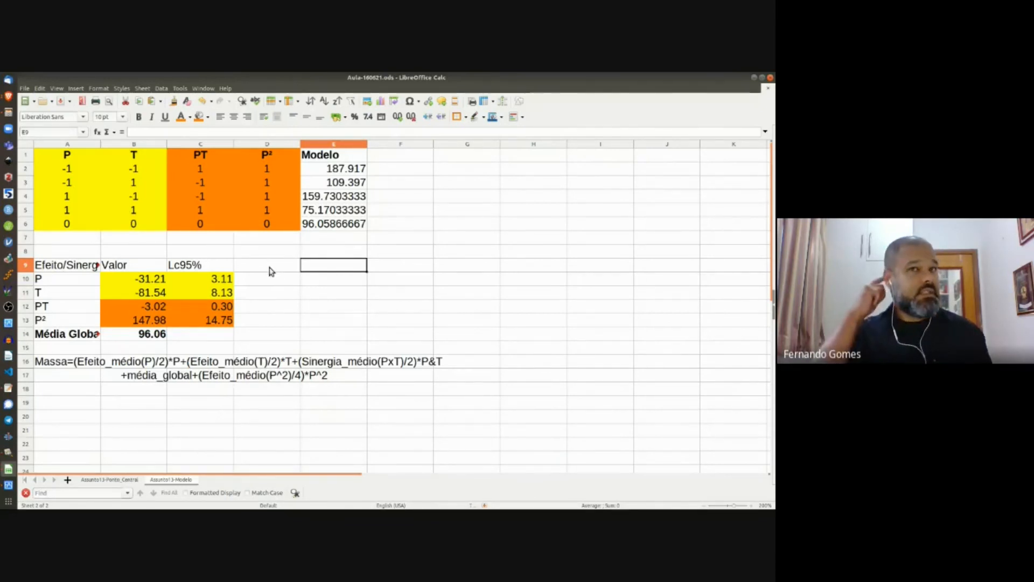
click(106, 480)
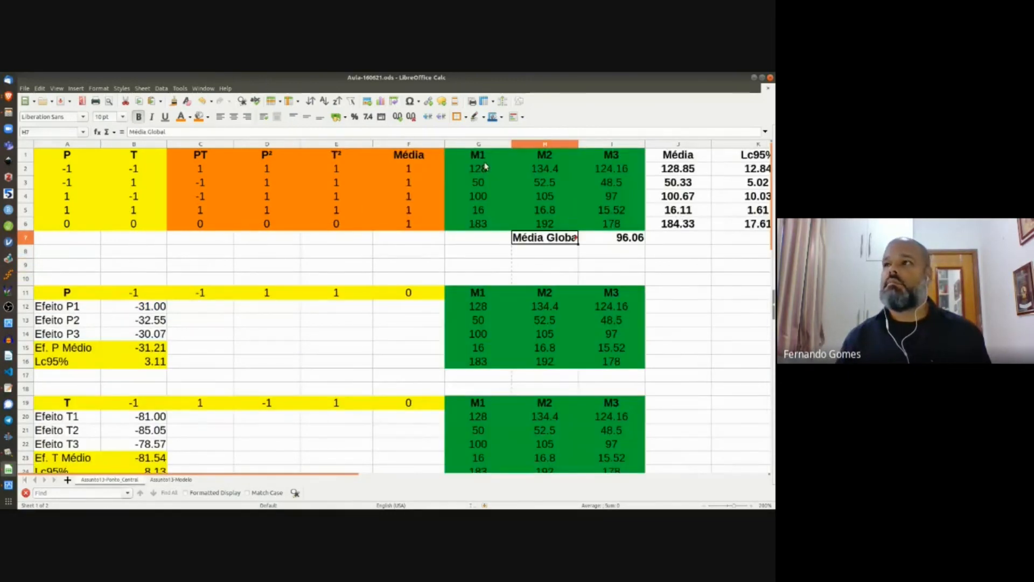
drag(479, 157, 609, 224)
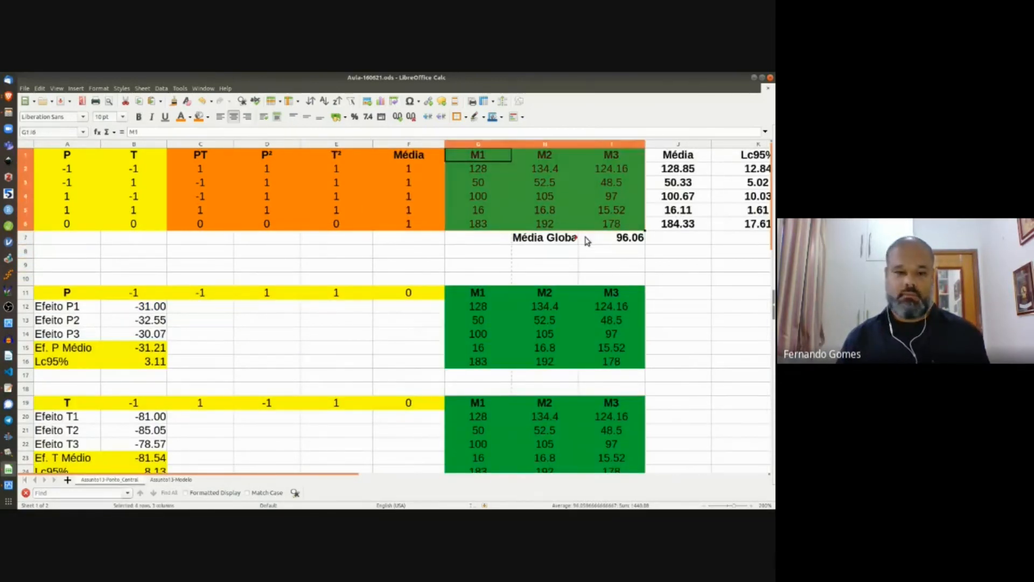
key(ctrl+c)
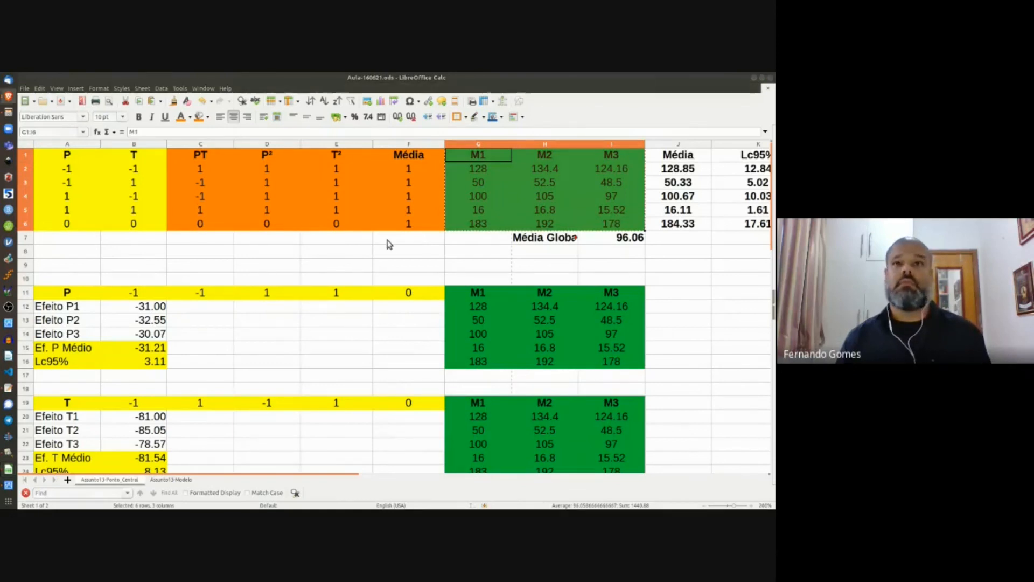
click(177, 481)
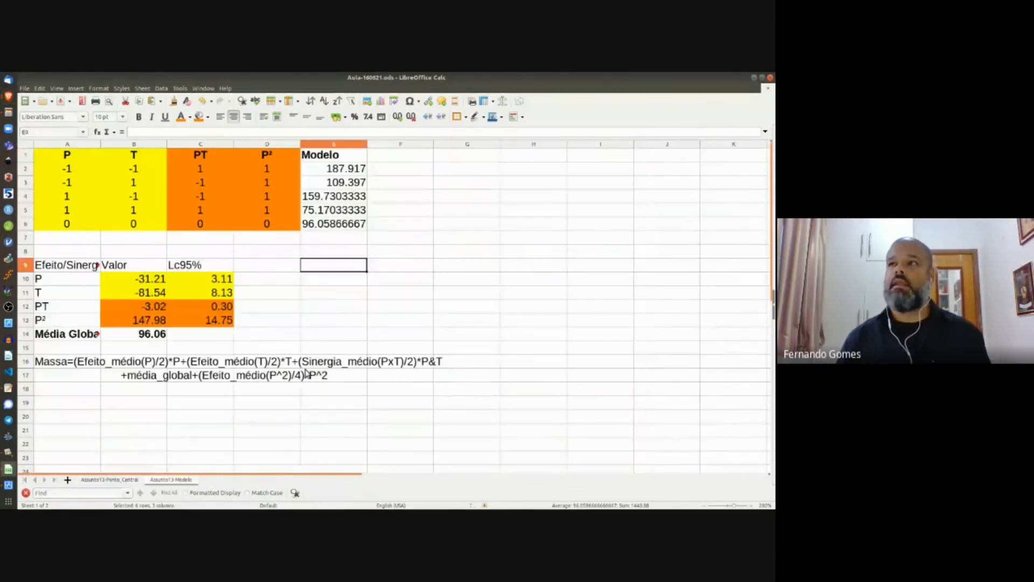
click(400, 158)
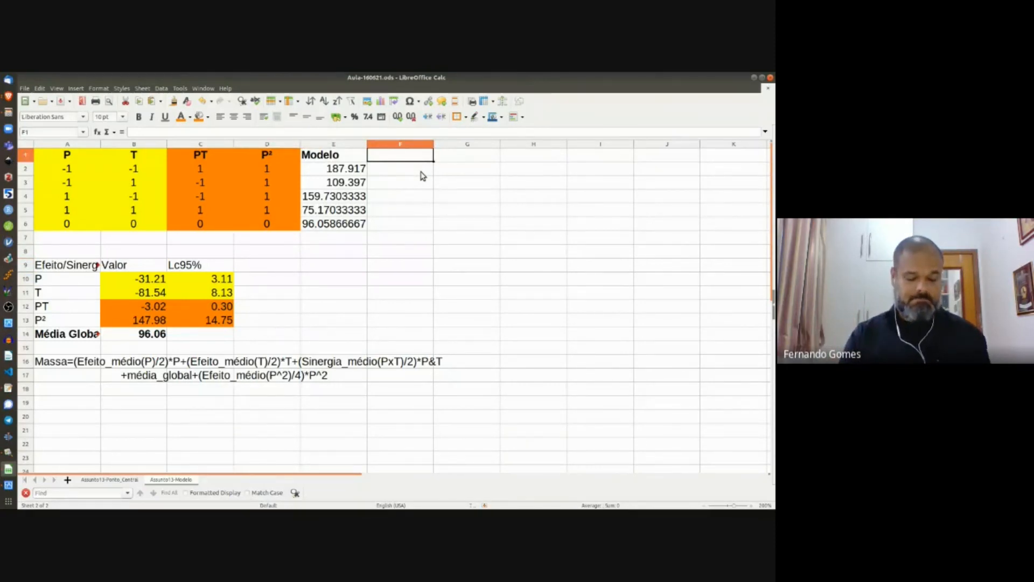
key(ctrl+v)
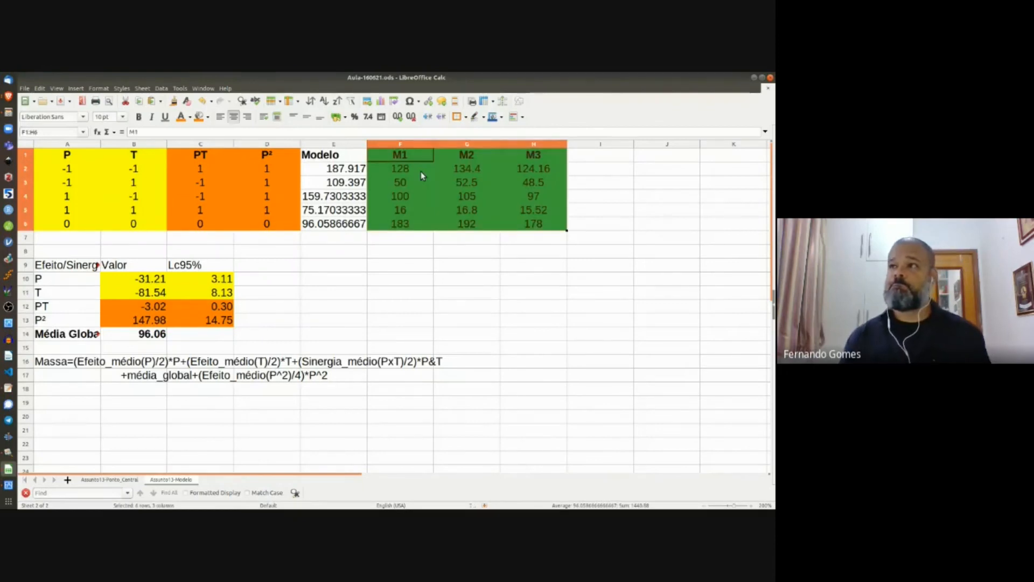
click(424, 174)
click(408, 225)
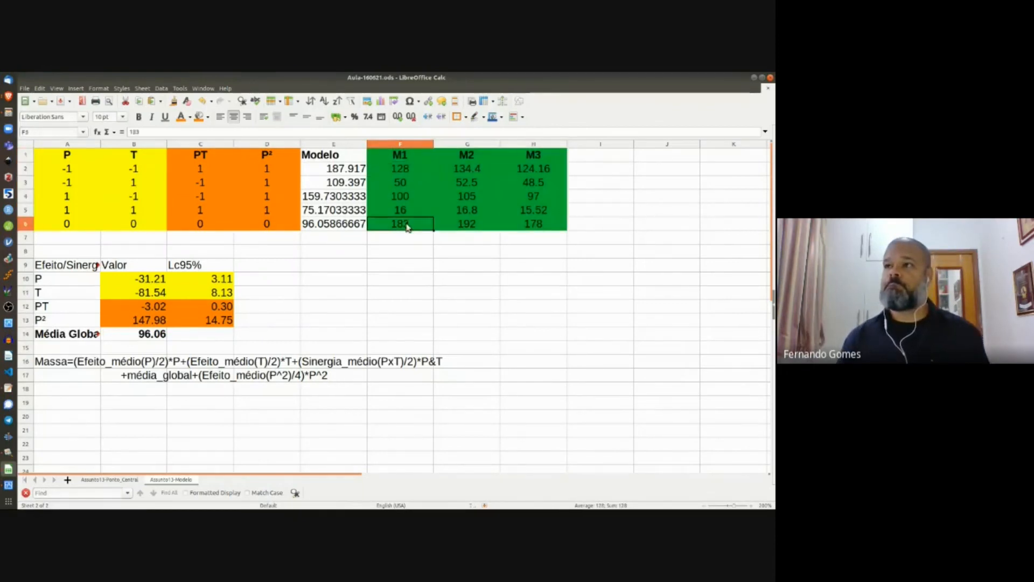
click(120, 481)
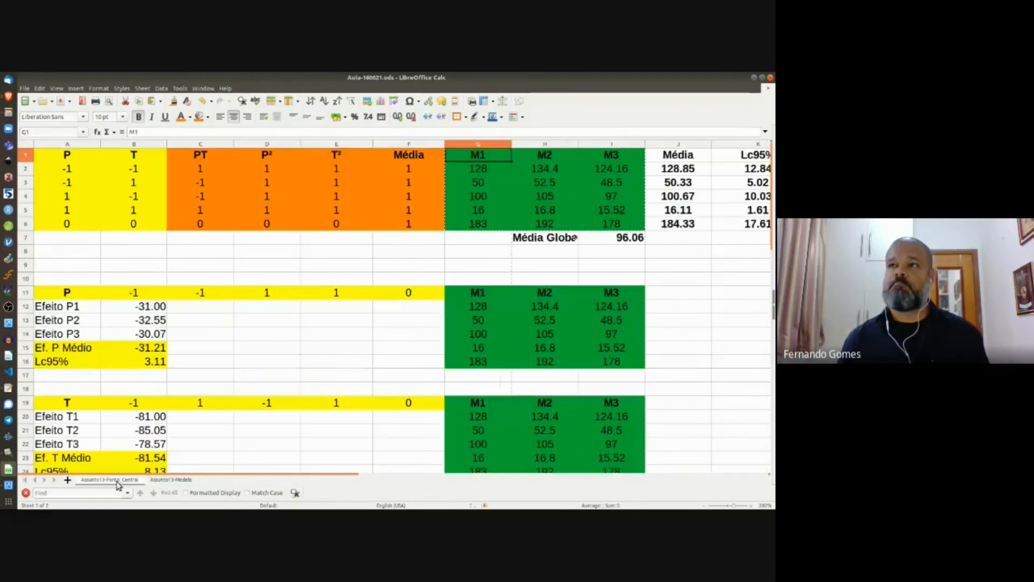
click(158, 480)
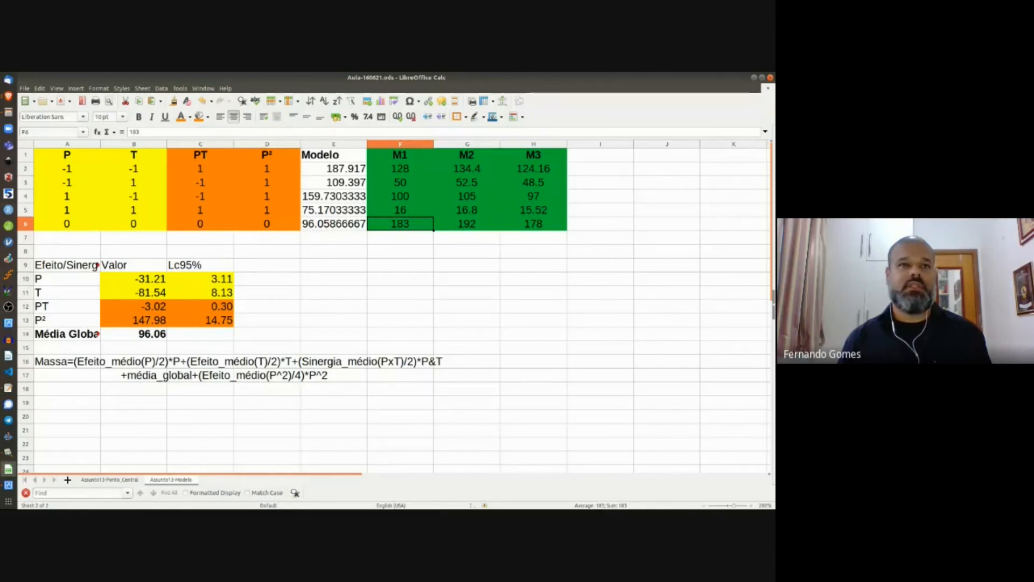
Step: Paste the Modelo and M1–M3 block E1:H6 as values only into A21
click(8, 388)
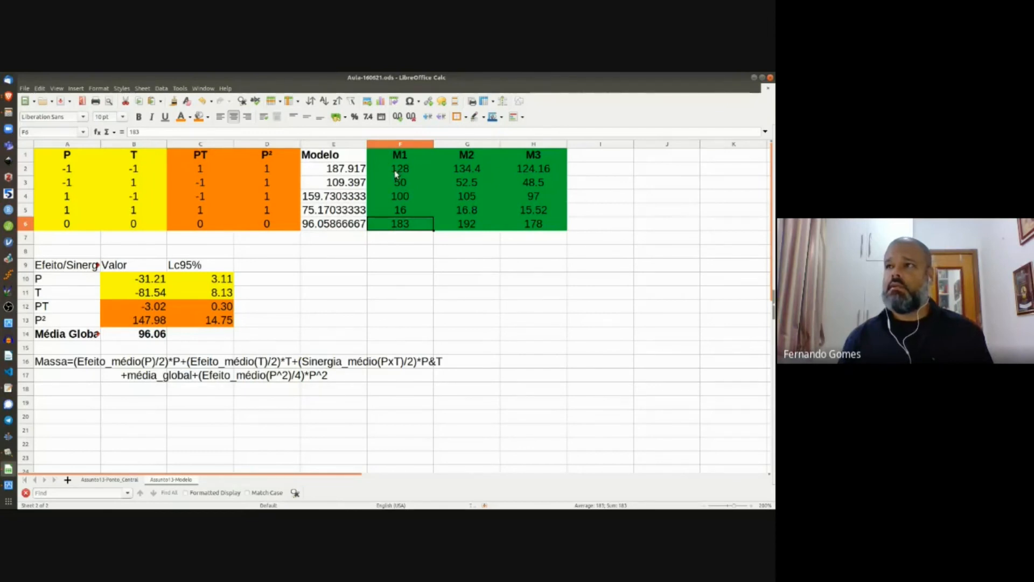
click(337, 157)
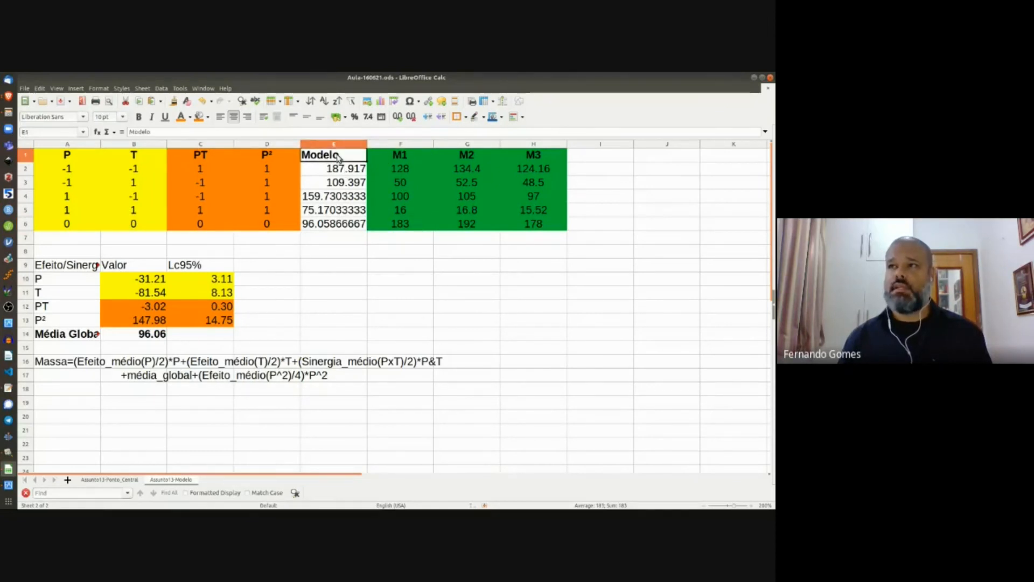
shift+click(549, 228)
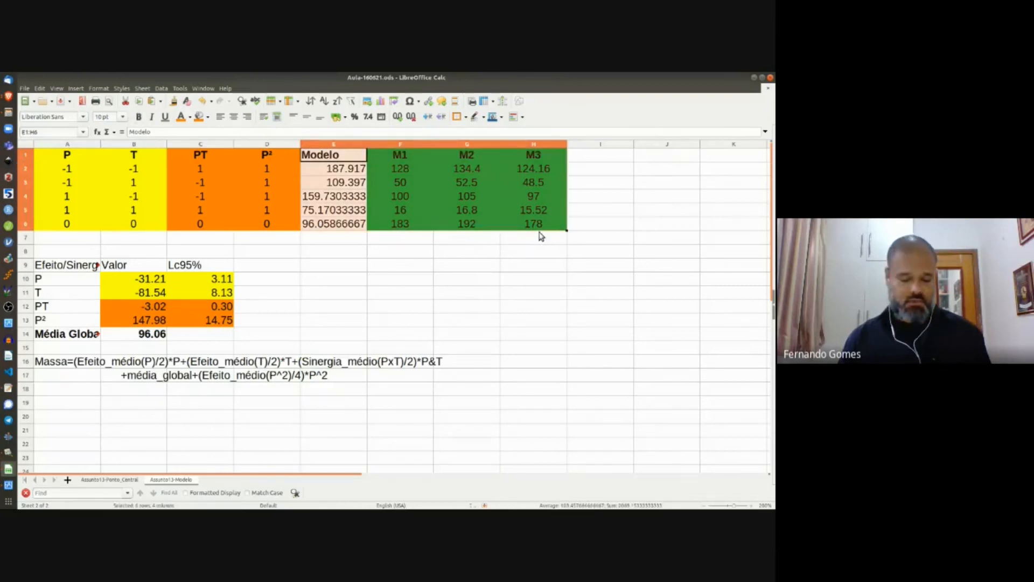
scroll(277, 337, down, 2)
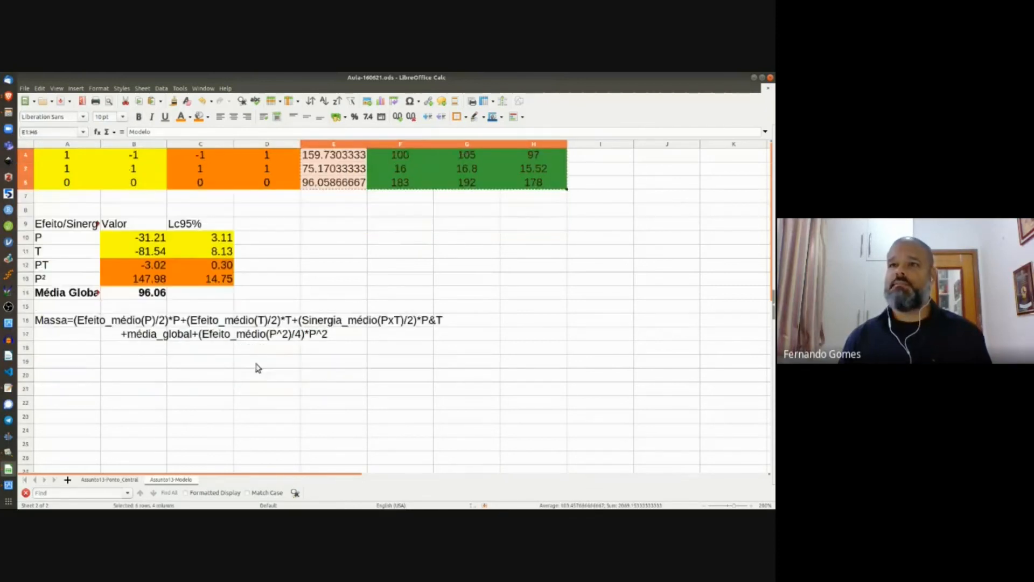
click(71, 351)
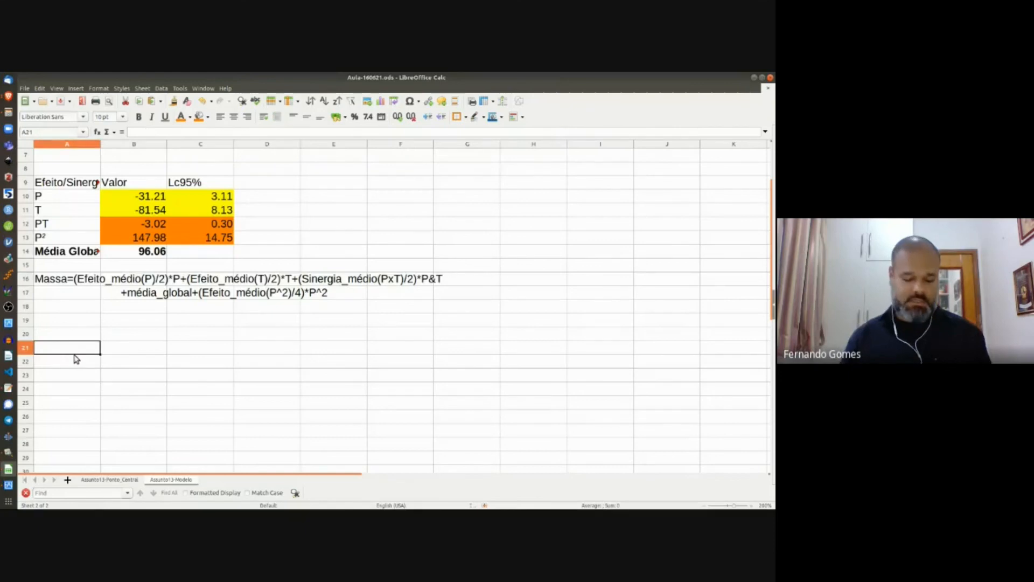
key(ctrl+shift+v)
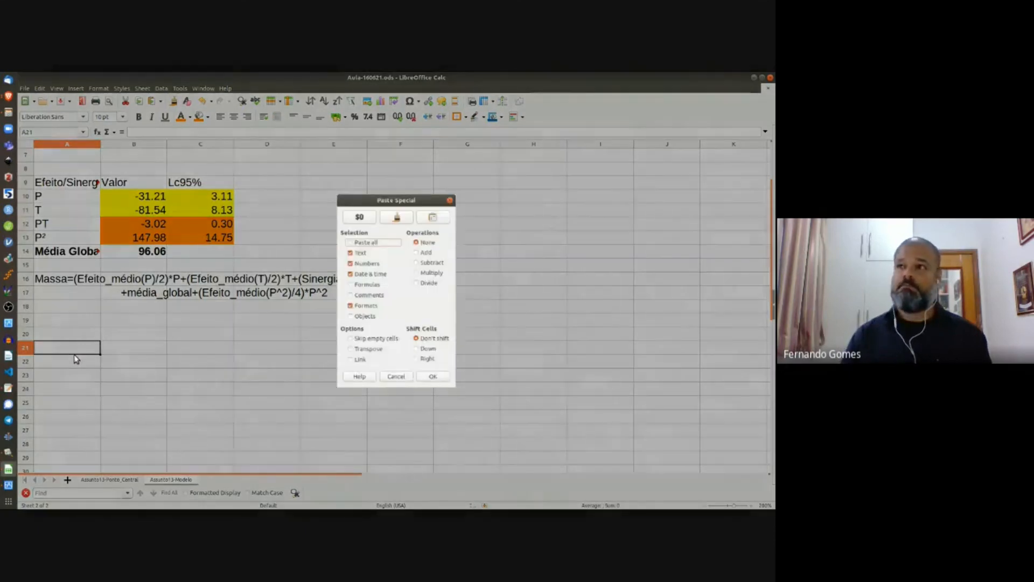
key(Return)
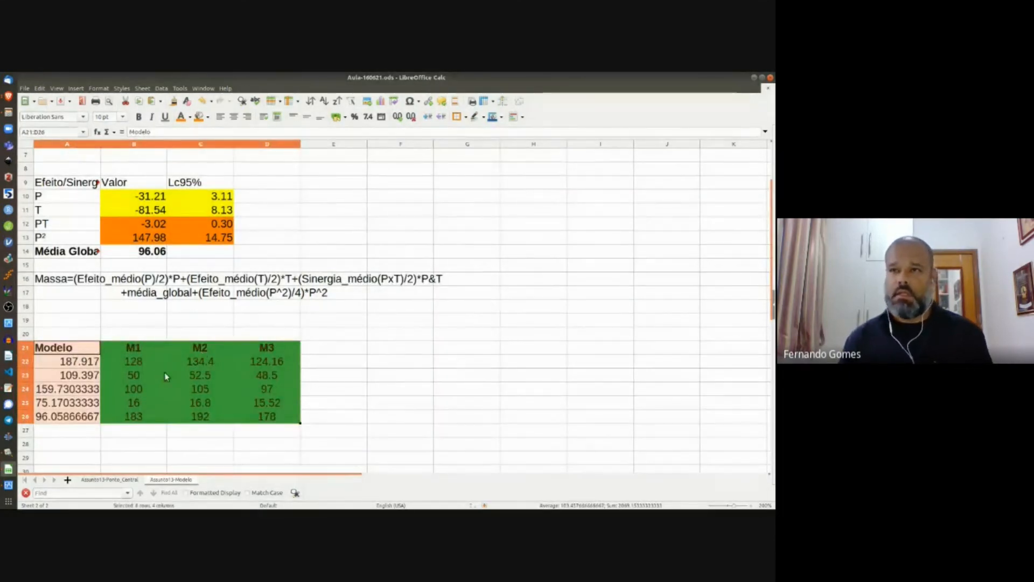
Step: Rename the M1 header in B21 to 'Massa (obs)'
click(141, 349)
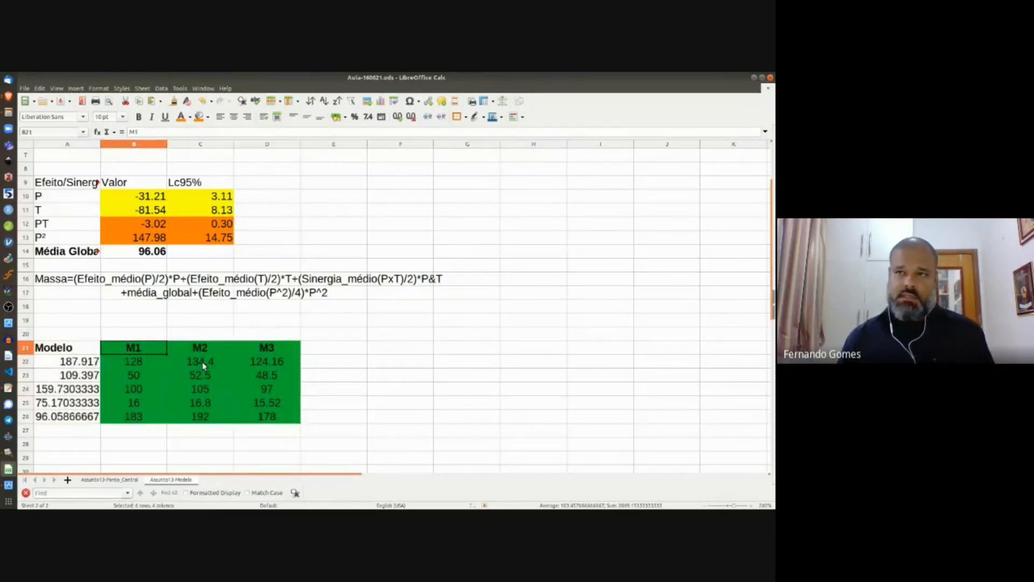
click(136, 131)
text(ass)
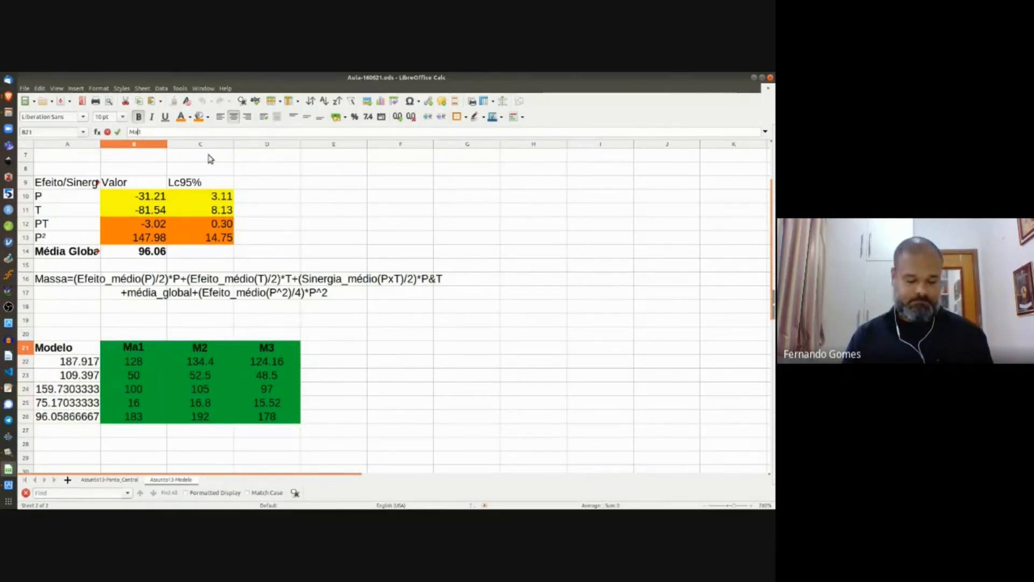
text(a (o)
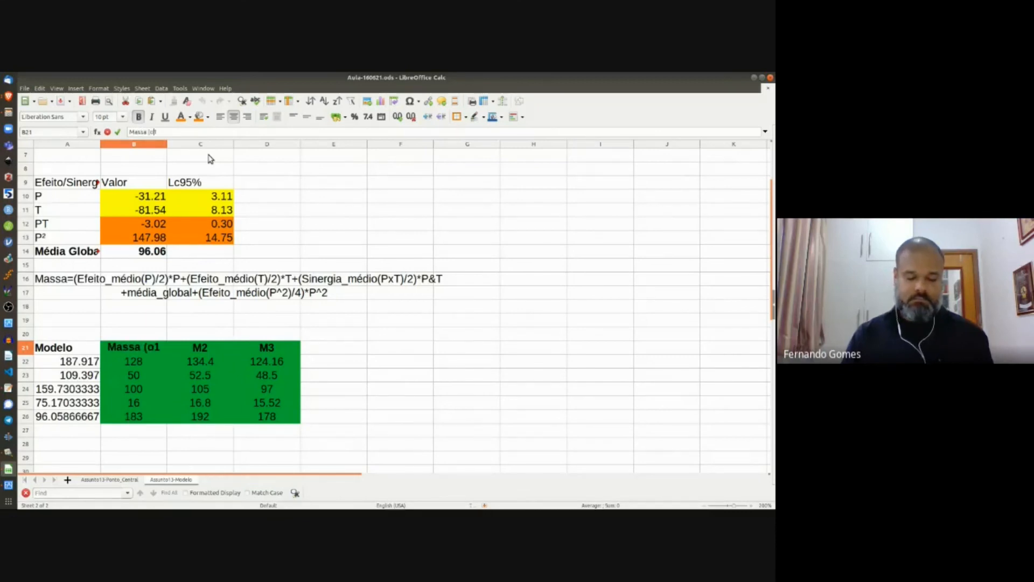
text(bs))
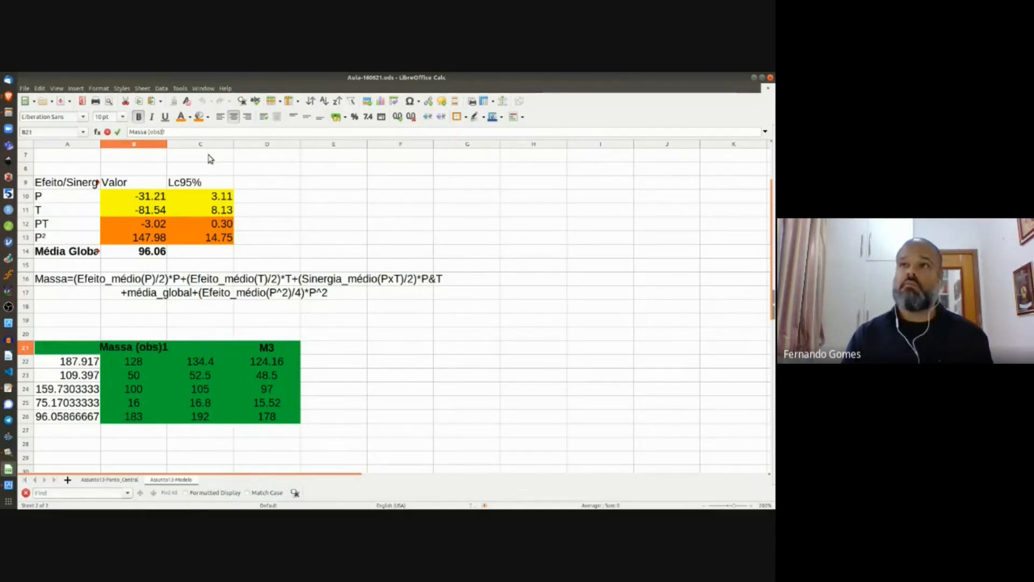
key(Delete)
key(Return)
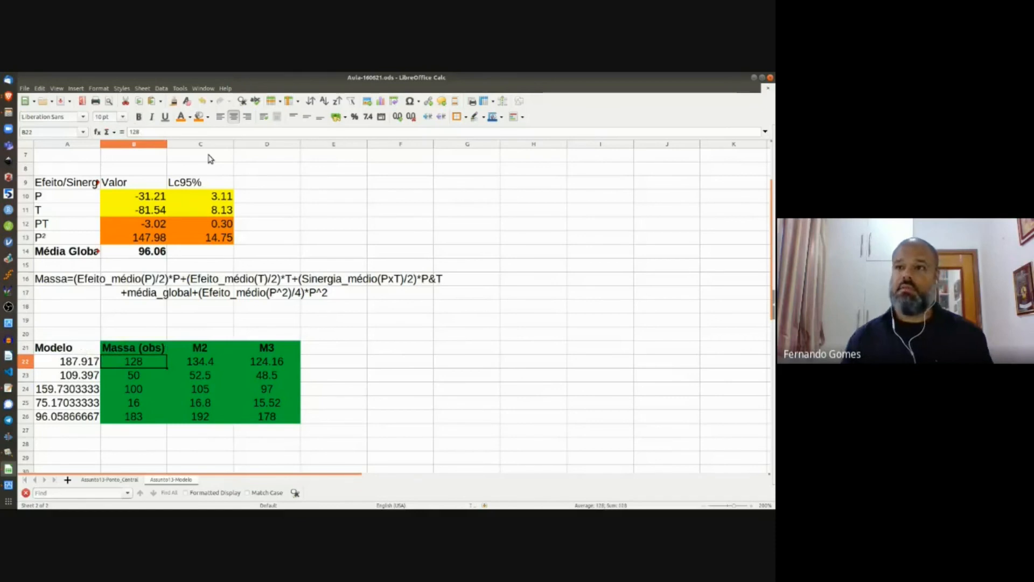
Step: Stack the M2 and M3 values under column B down to B36 and clear their headers
click(194, 364)
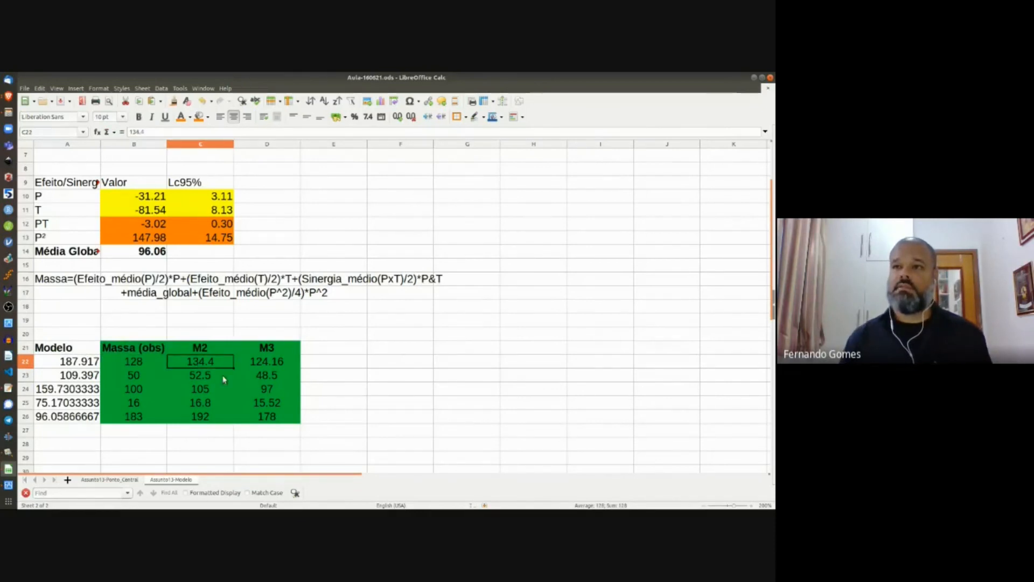
shift+click(266, 415)
drag(203, 374, 198, 440)
scroll(305, 418, down, 3)
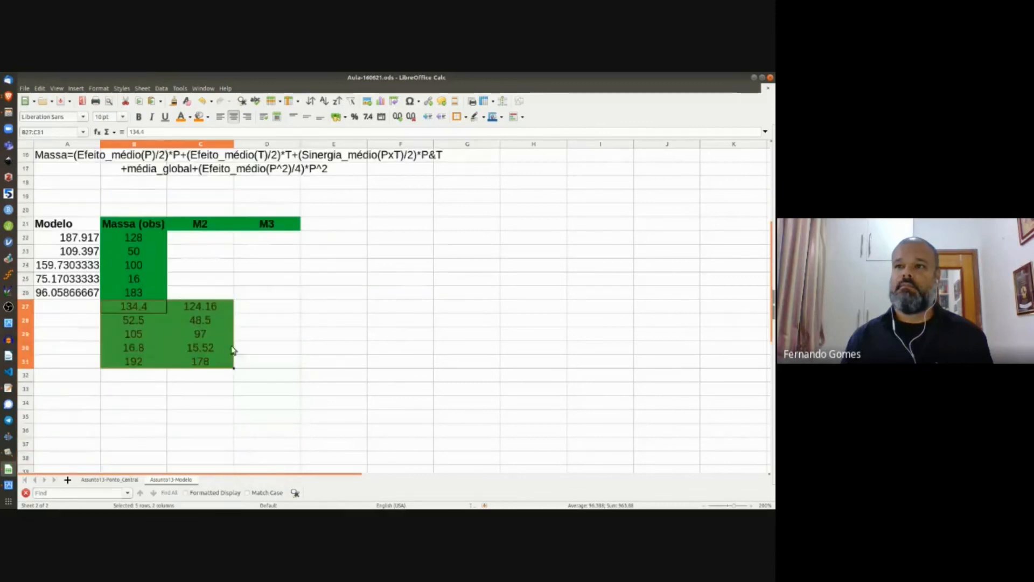
click(205, 309)
shift+click(205, 367)
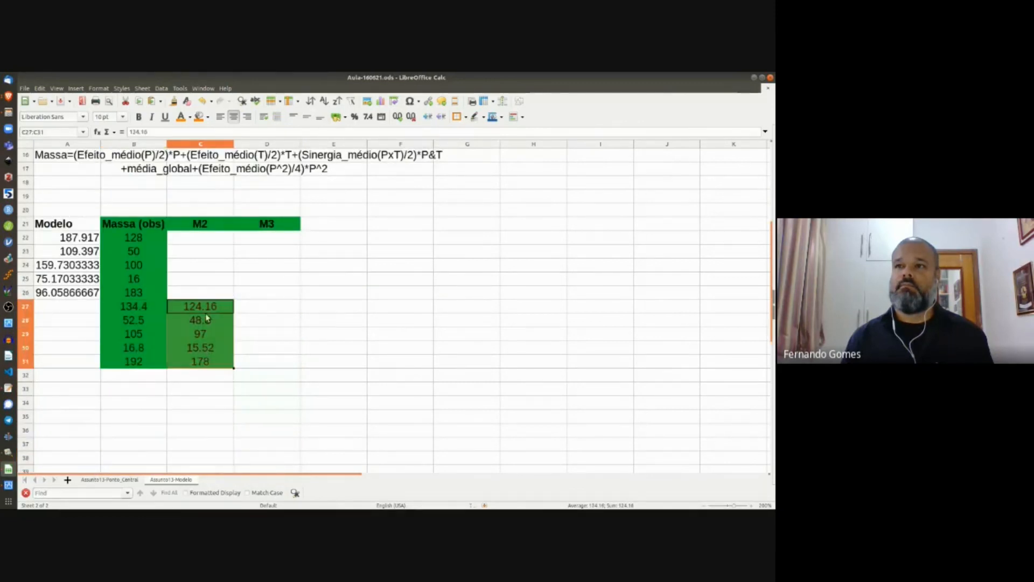
drag(205, 368, 153, 377)
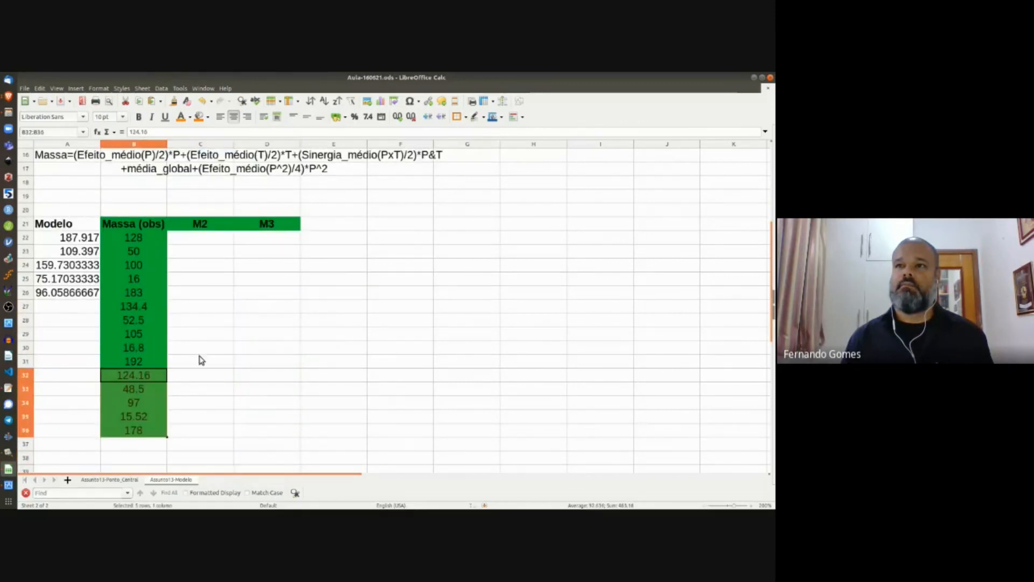
click(185, 228)
shift+click(269, 227)
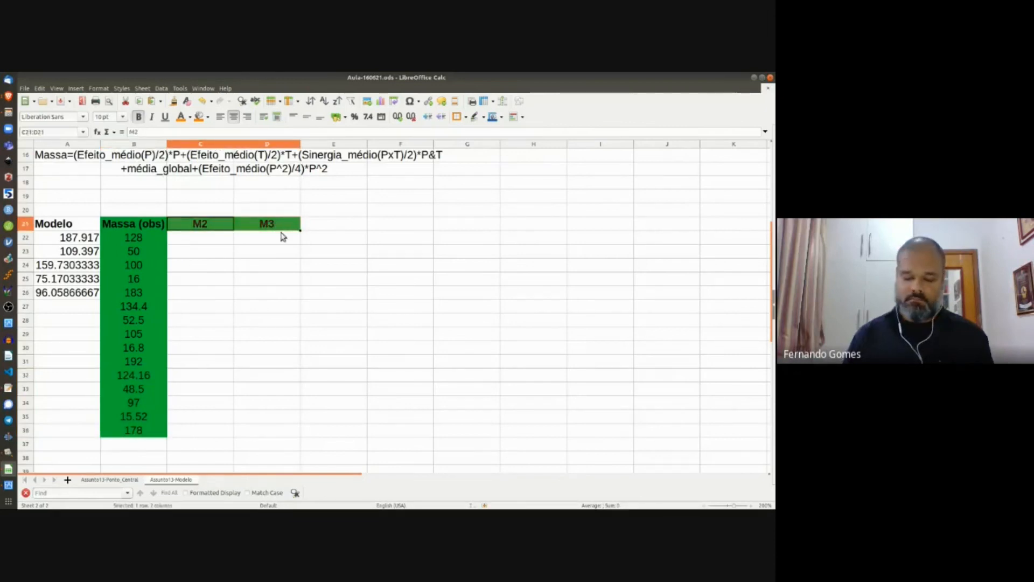
key(Delete)
Step: Delete the leftover cells C20:D22, shifting the cells below up
click(79, 226)
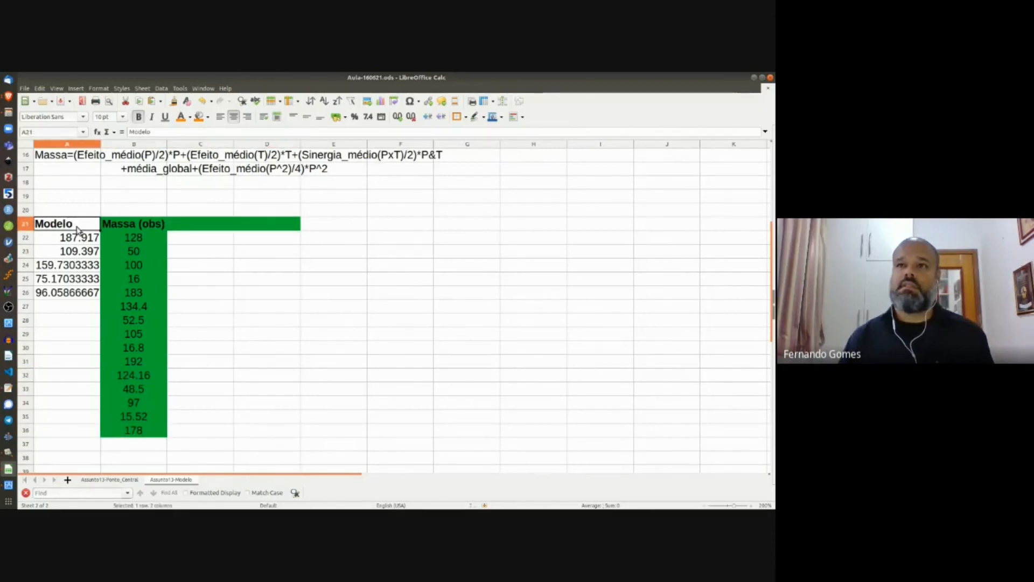
click(194, 210)
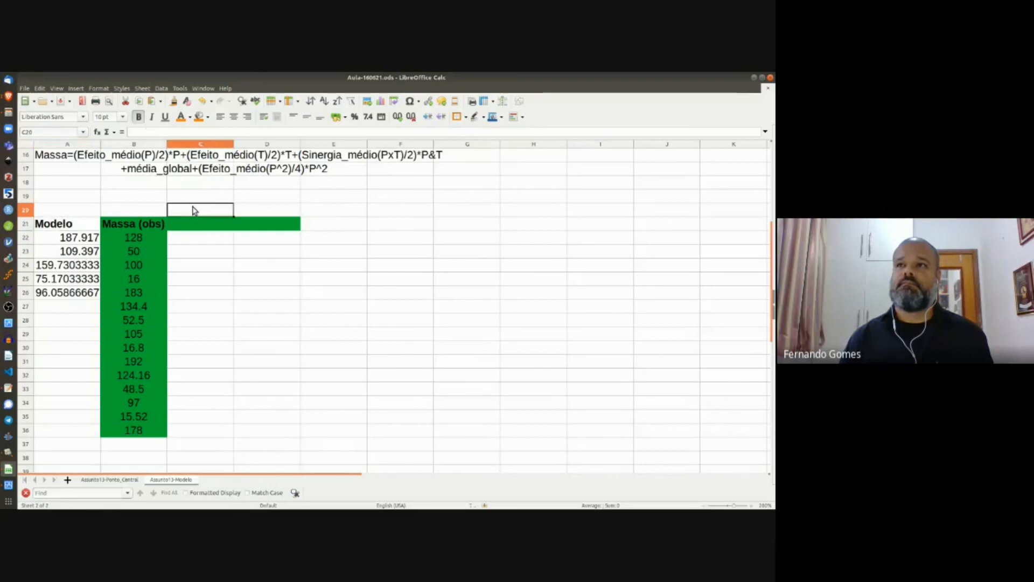
shift+click(257, 239)
right_click(256, 240)
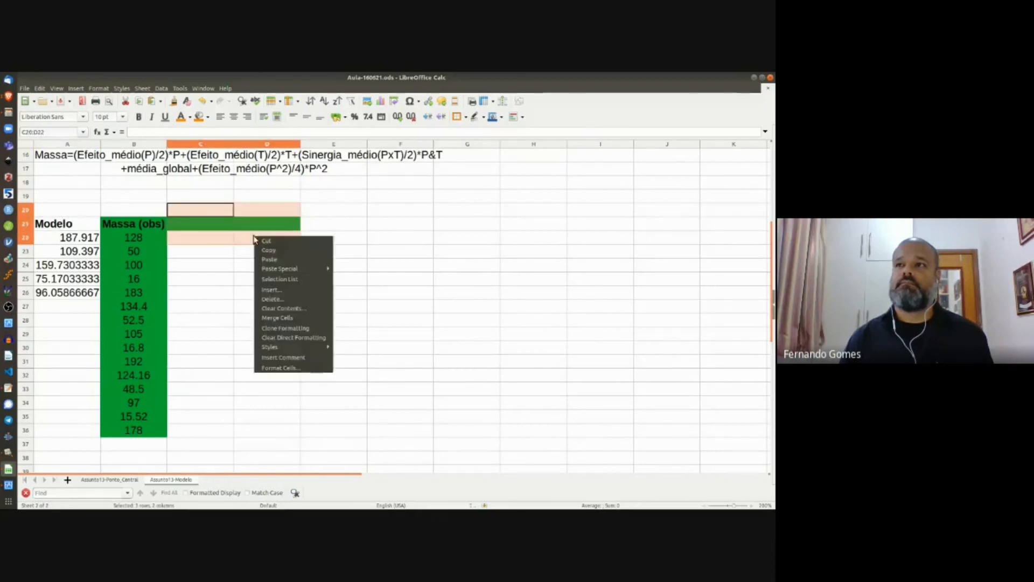
click(276, 300)
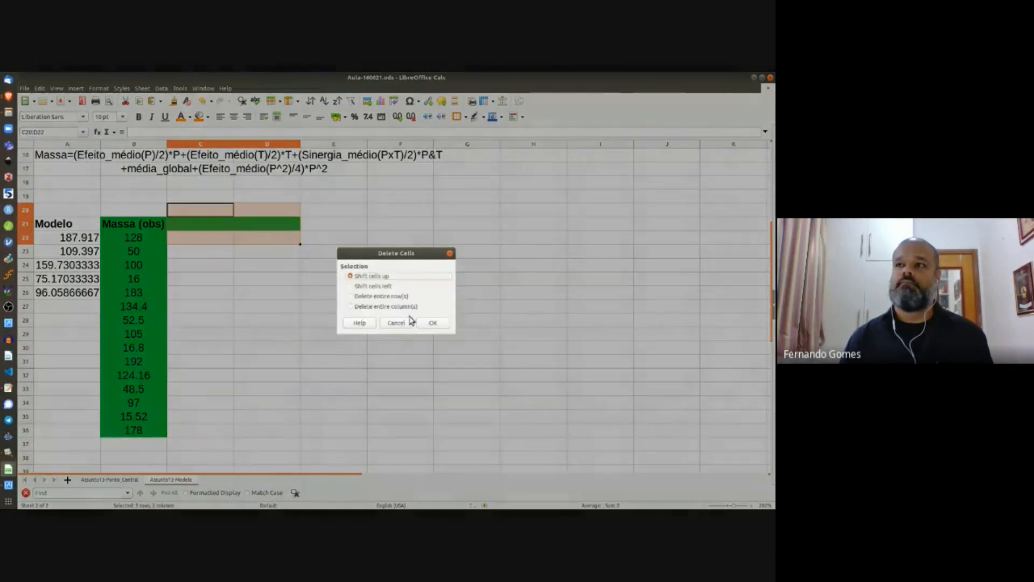
click(434, 323)
Step: Move the Modelo predictions from A21:A26 to C21:C26 and retype the header as 'Massa (Pred)'
click(74, 226)
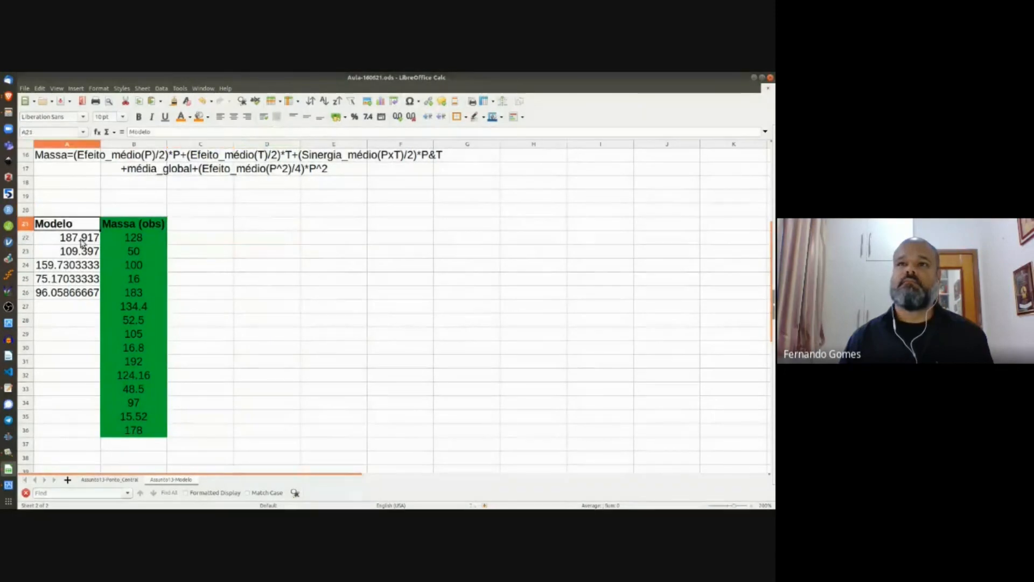
shift+click(86, 292)
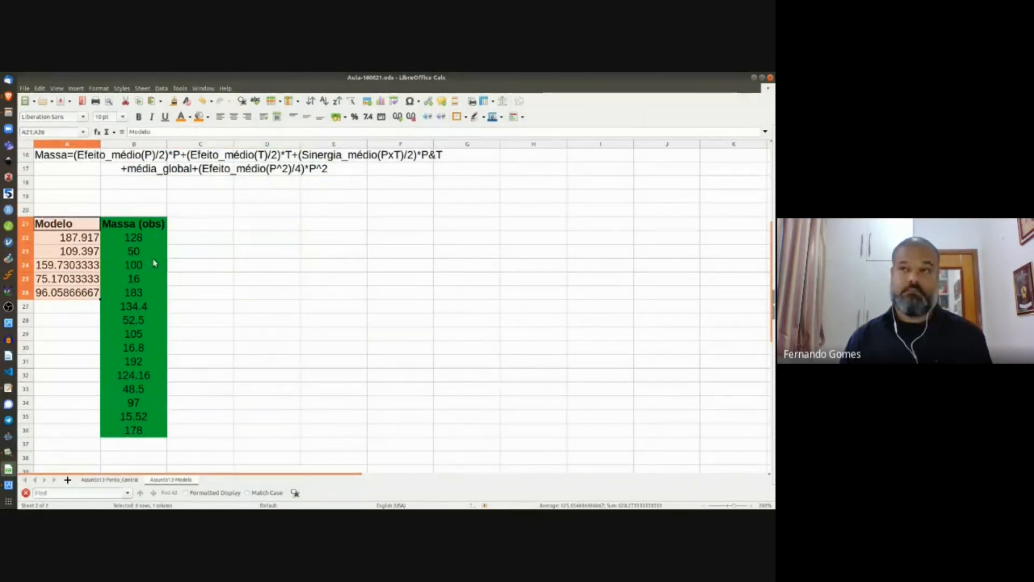
key(ctrl+c)
click(201, 226)
key(ctrl+v)
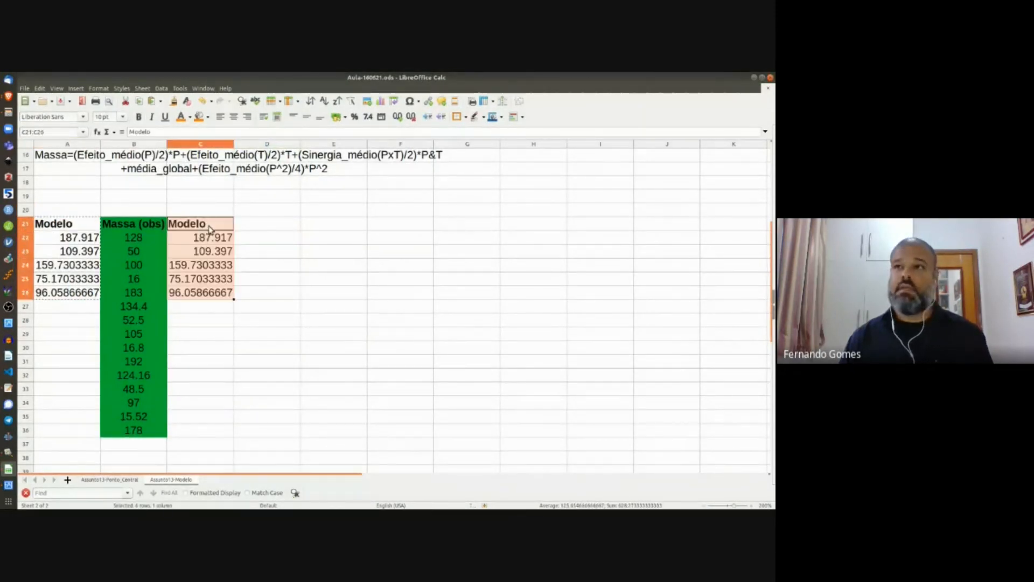
drag(81, 226, 60, 328)
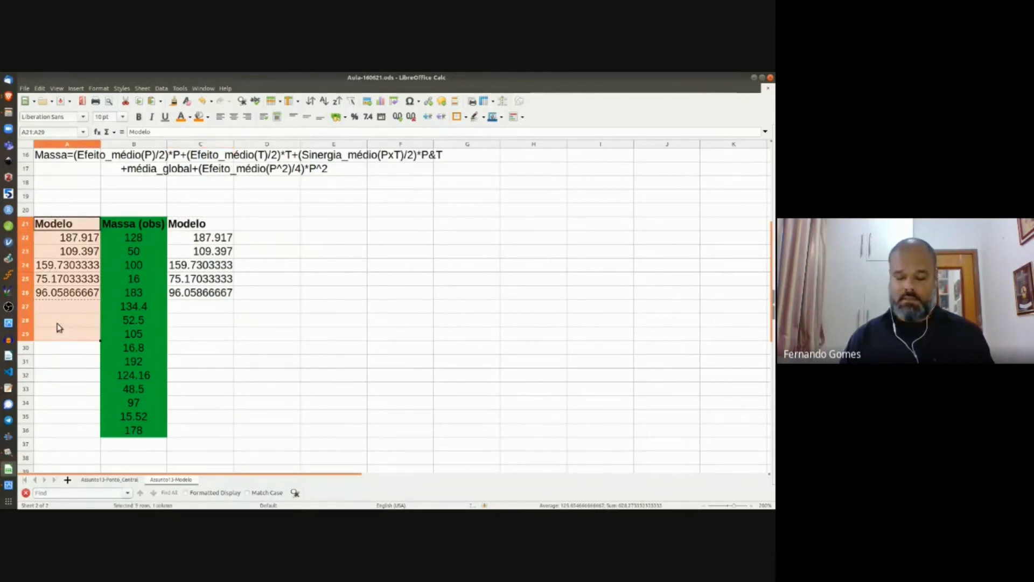
key(Delete)
click(183, 225)
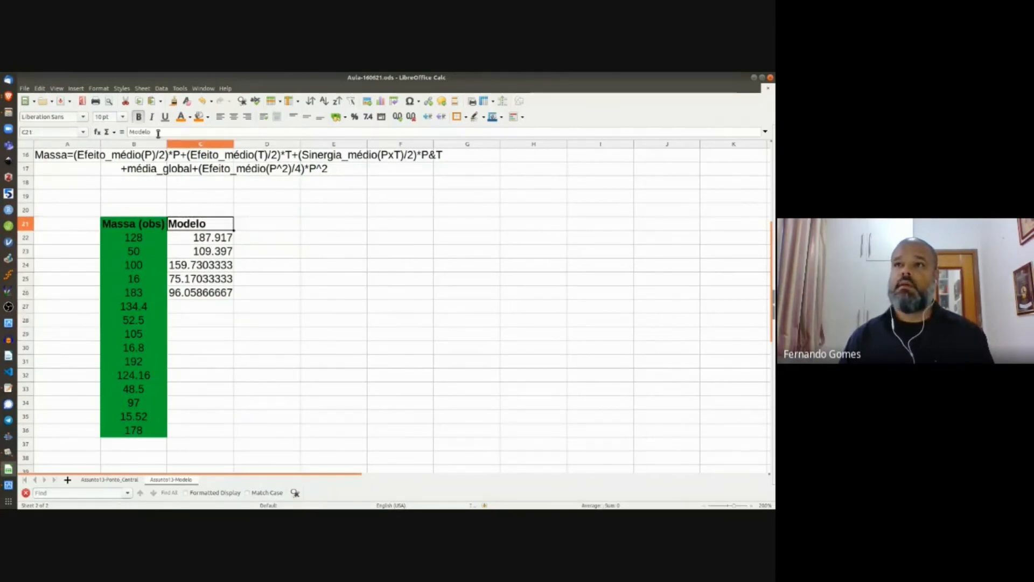
drag(158, 133, 124, 139)
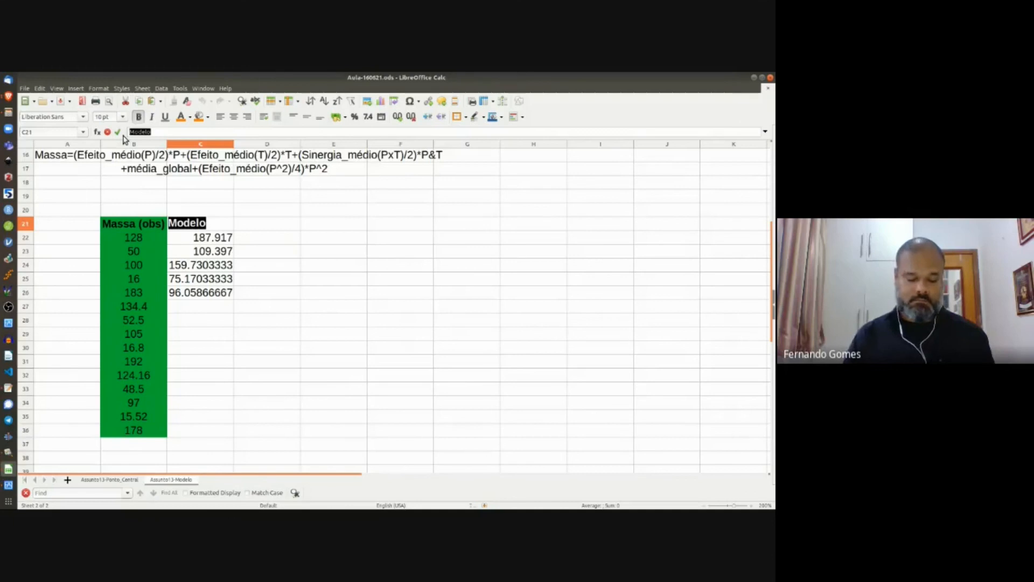
text(Massa)
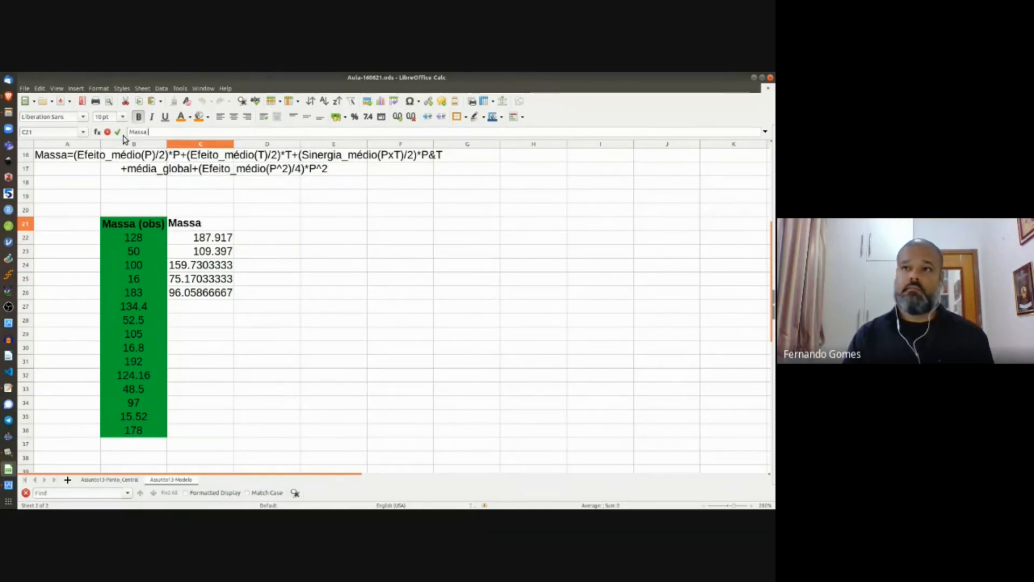
text( (Pred)
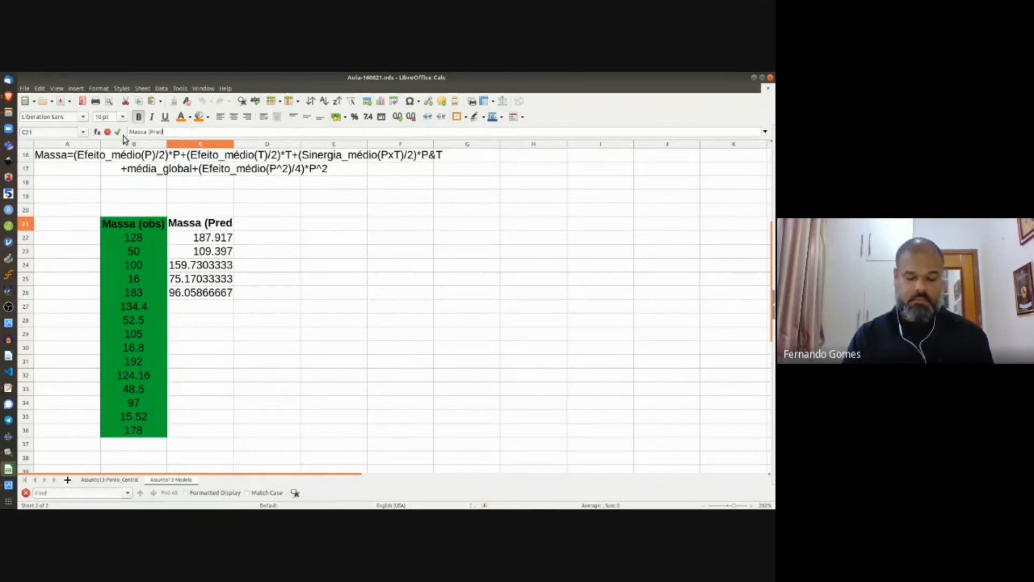
text())
Step: Commit the 'Massa (Pred)' header and change B21 to 'Massa (Obs)'
key(Return)
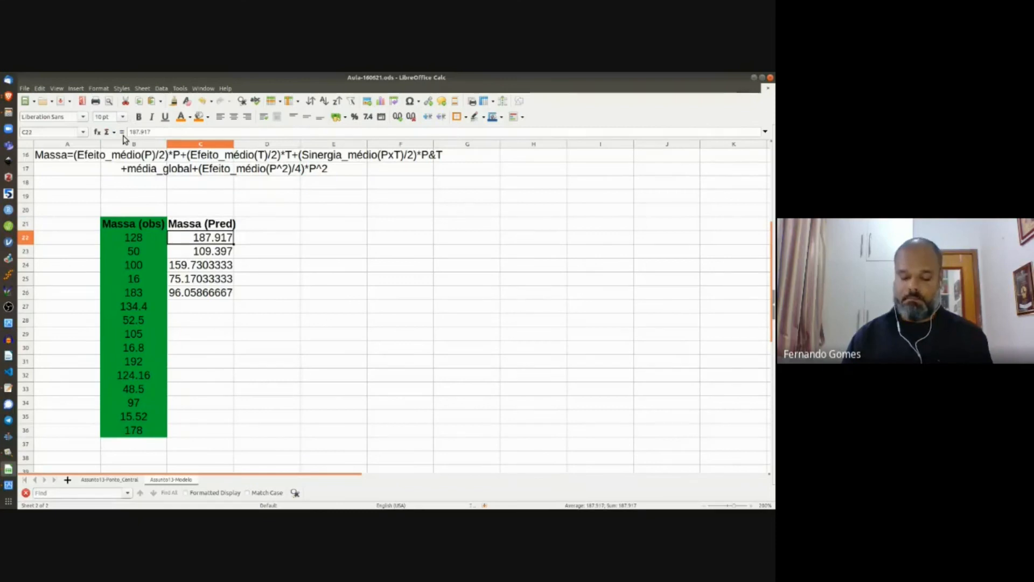
key(Up)
key(Left)
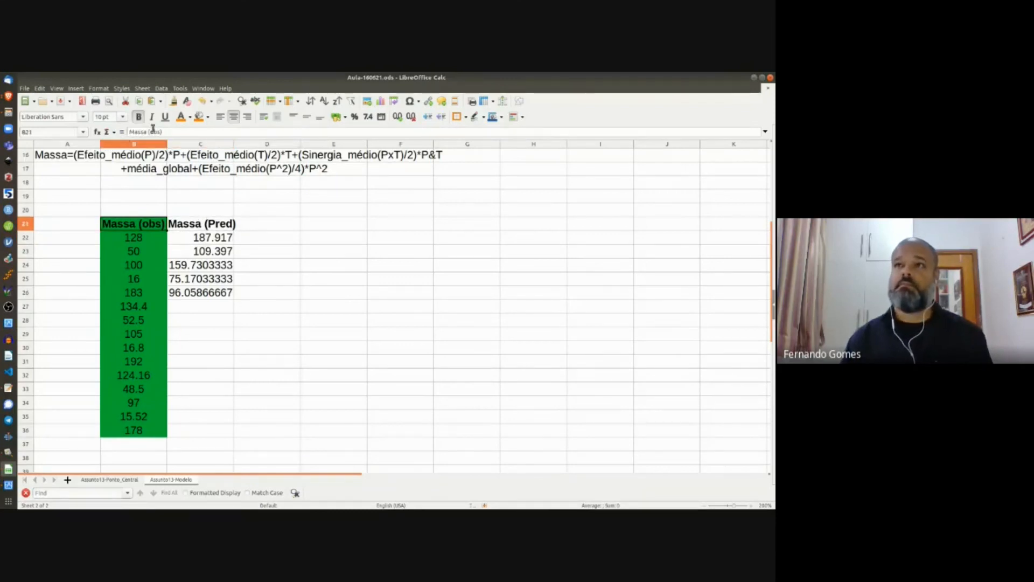
click(153, 131)
key(BackSpace)
text(O)
key(Return)
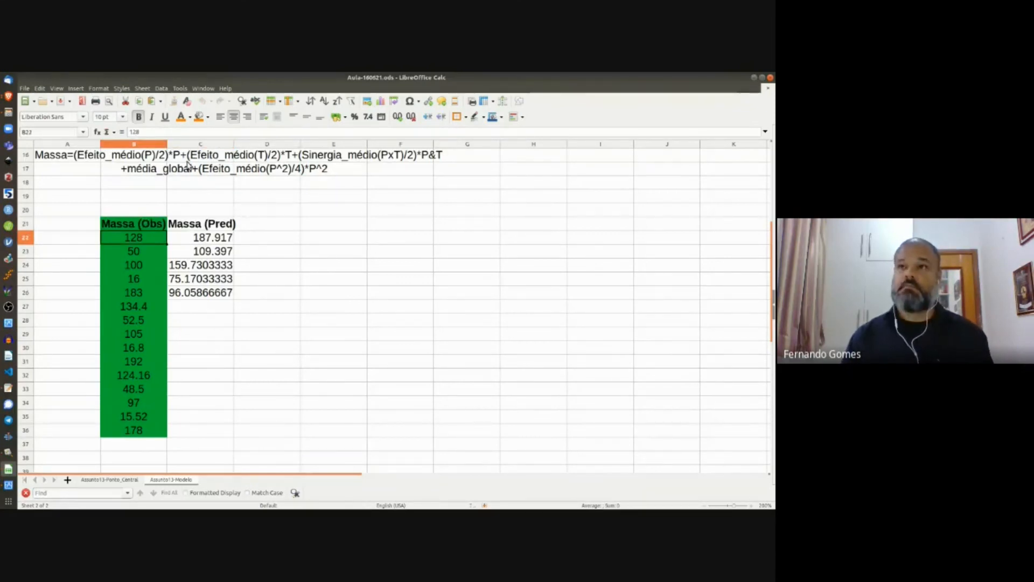
Step: Shift the table one column left so it starts in column A
click(122, 229)
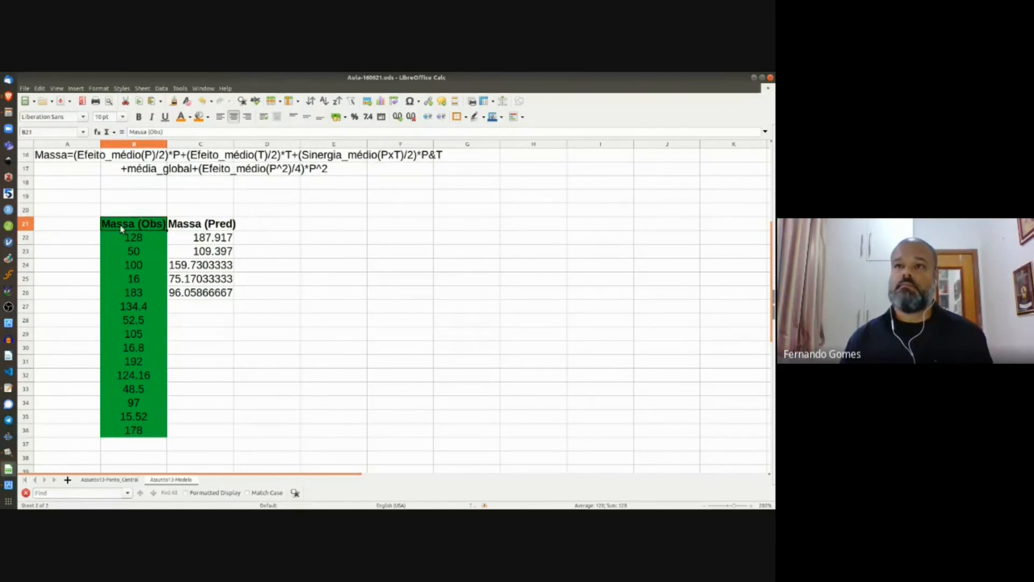
shift+click(251, 429)
drag(143, 221, 80, 225)
click(154, 240)
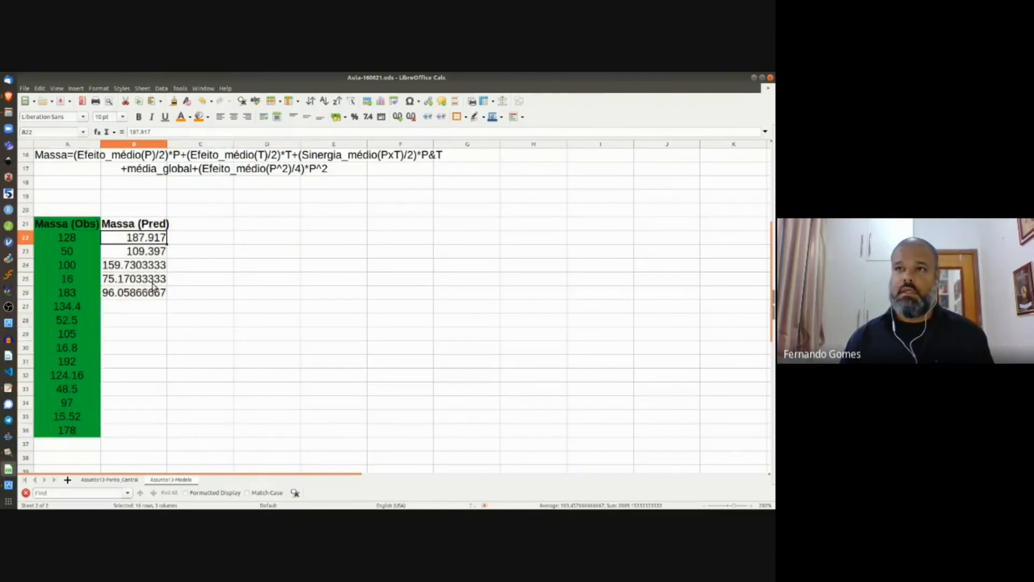
Step: Repeat the five predictions from B22:B26 down through B27:B36
shift+click(154, 293)
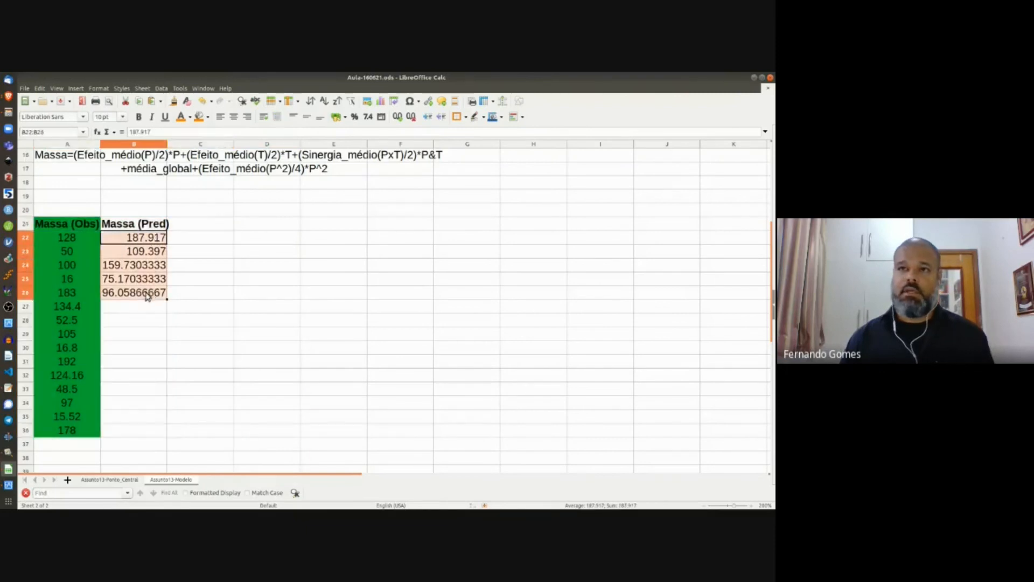
key(ctrl+c)
click(123, 308)
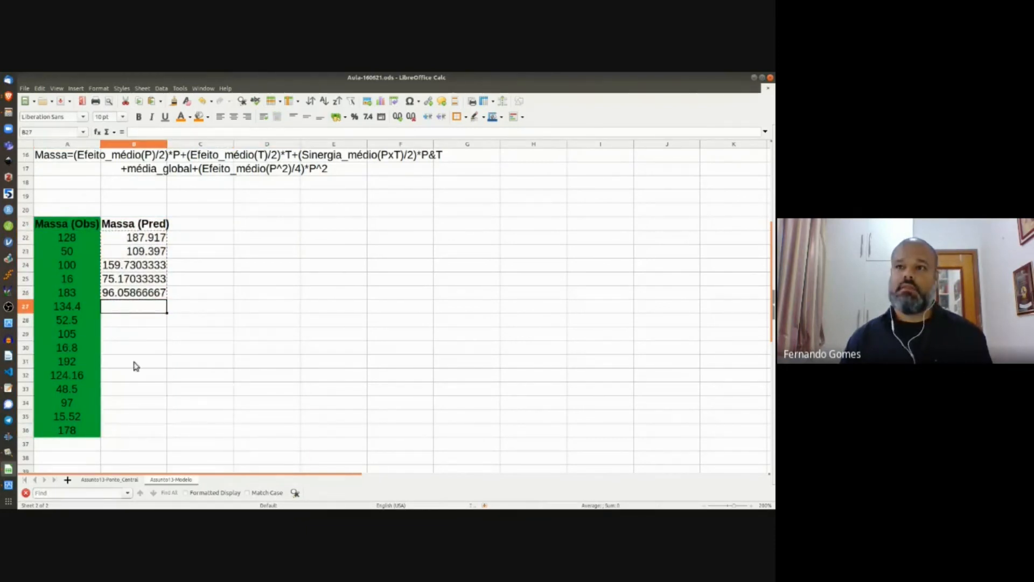
shift+click(123, 433)
key(ctrl+v)
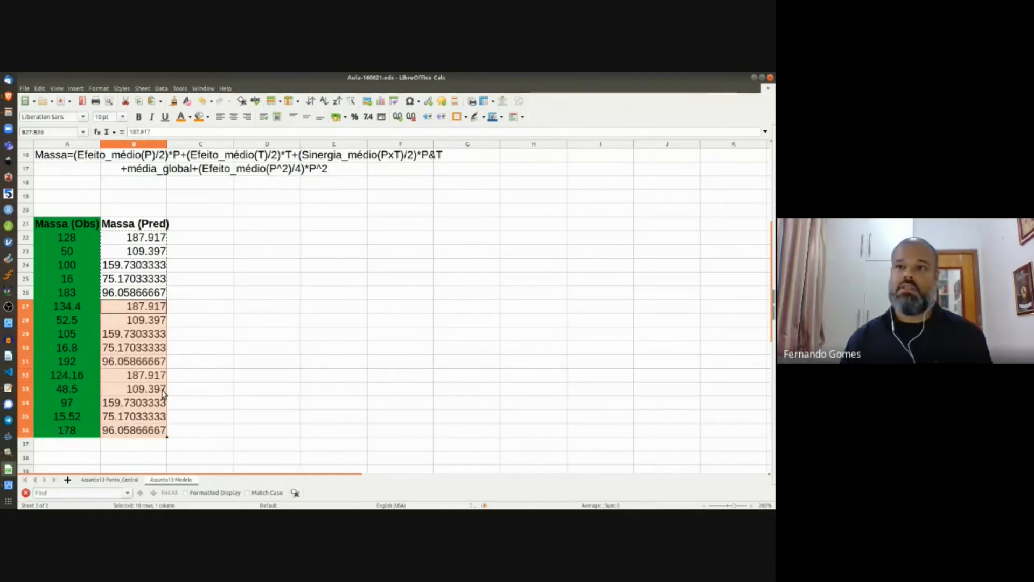
Step: Show Massa (Pred) B22:B36 as whole numbers (188, 109, 160, 75, 96) and copy B22:B26 again
click(135, 238)
shift+click(144, 434)
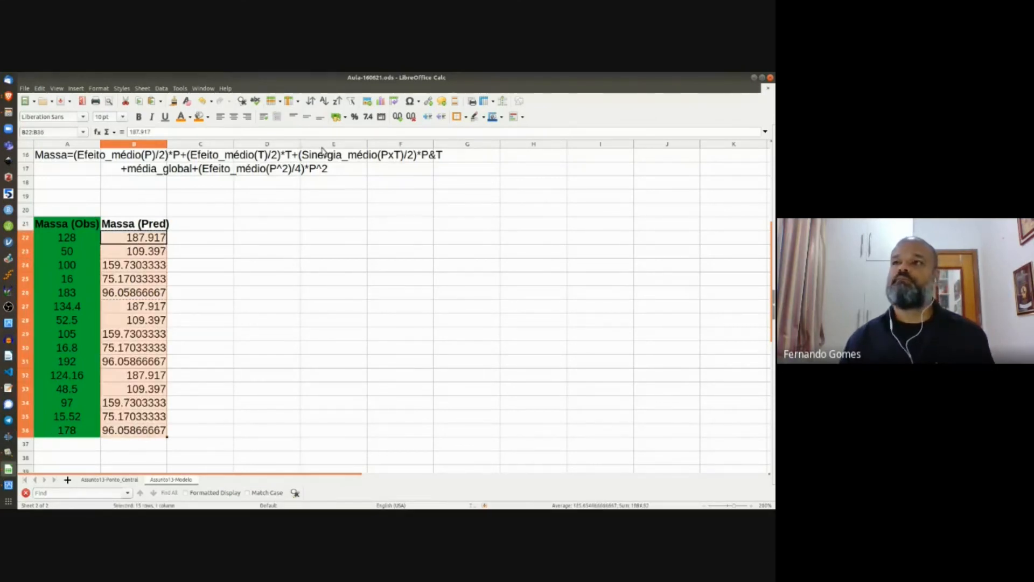
click(411, 117)
click(410, 117)
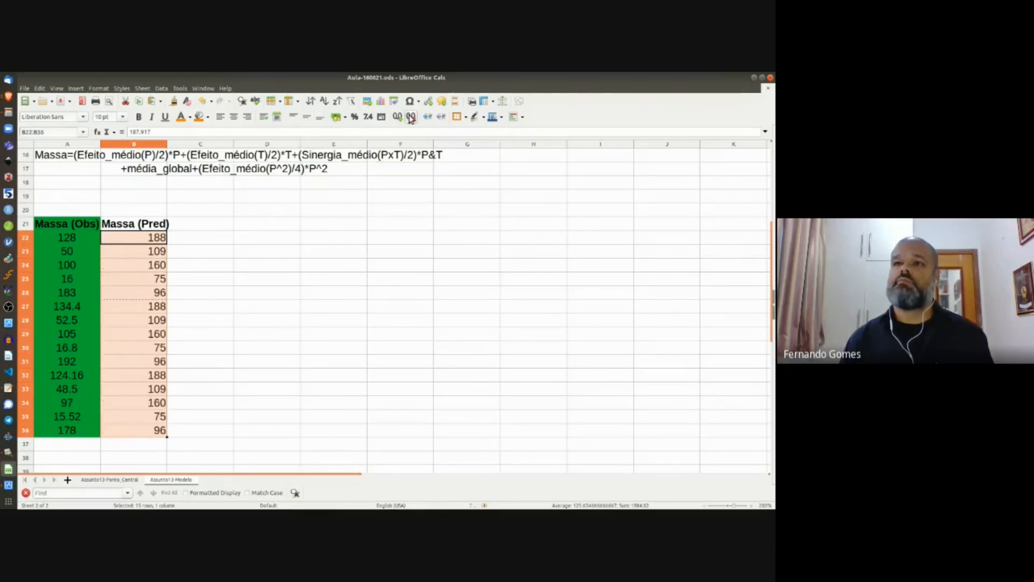
click(163, 240)
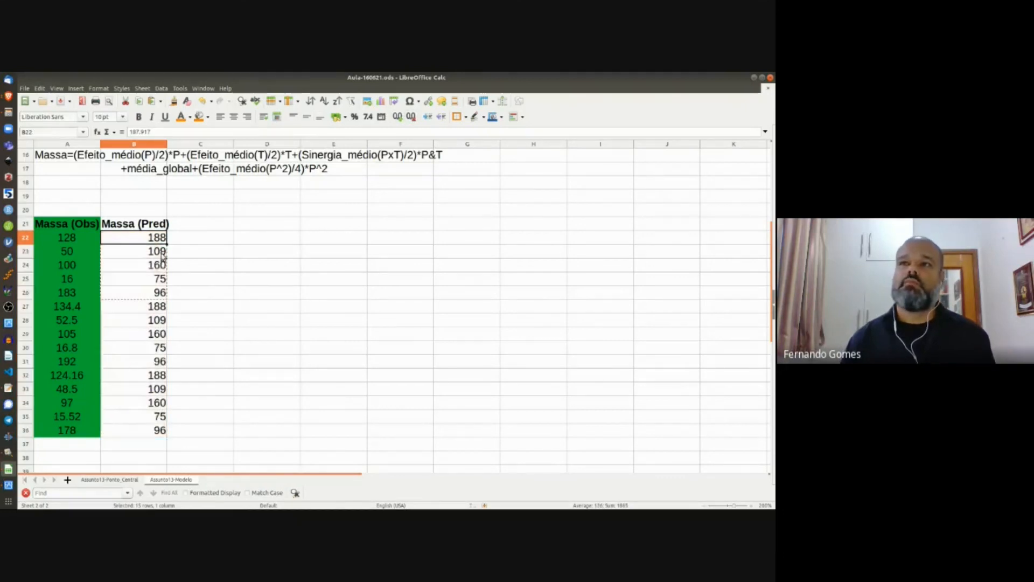
shift+click(161, 292)
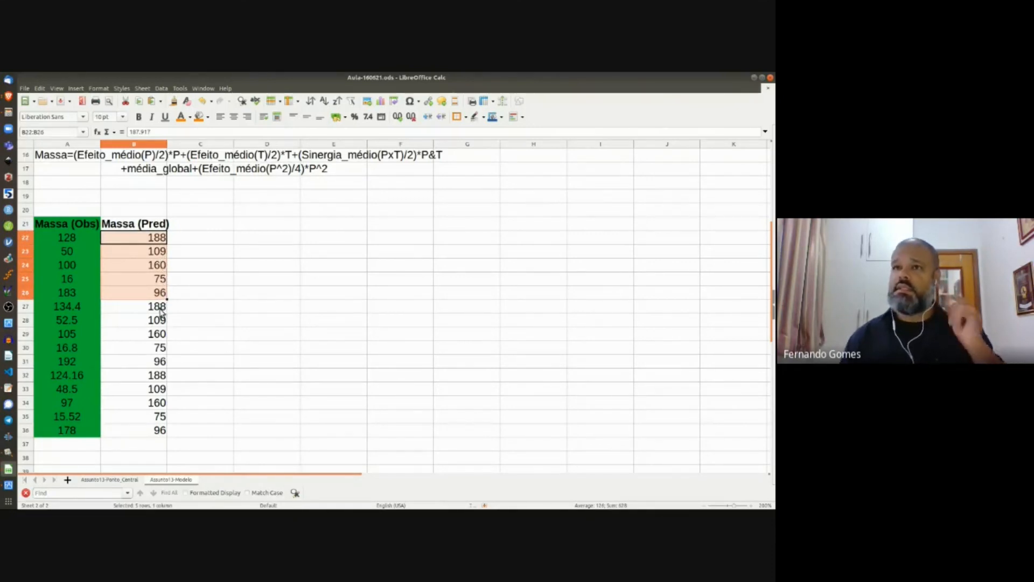
key(ctrl+c)
click(157, 362)
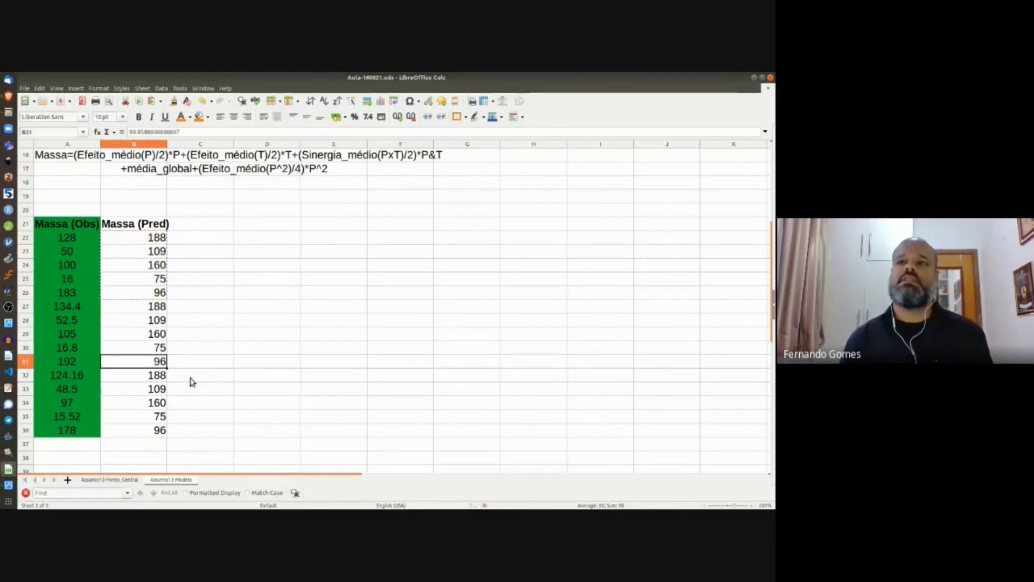
Step: Deselect the table and save the spreadsheet
click(227, 225)
click(265, 226)
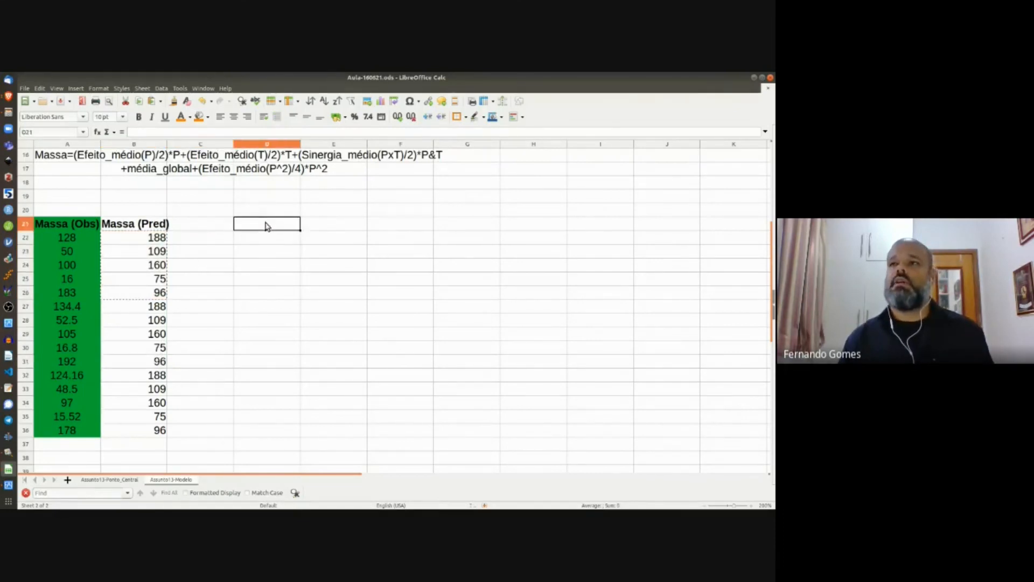
click(265, 211)
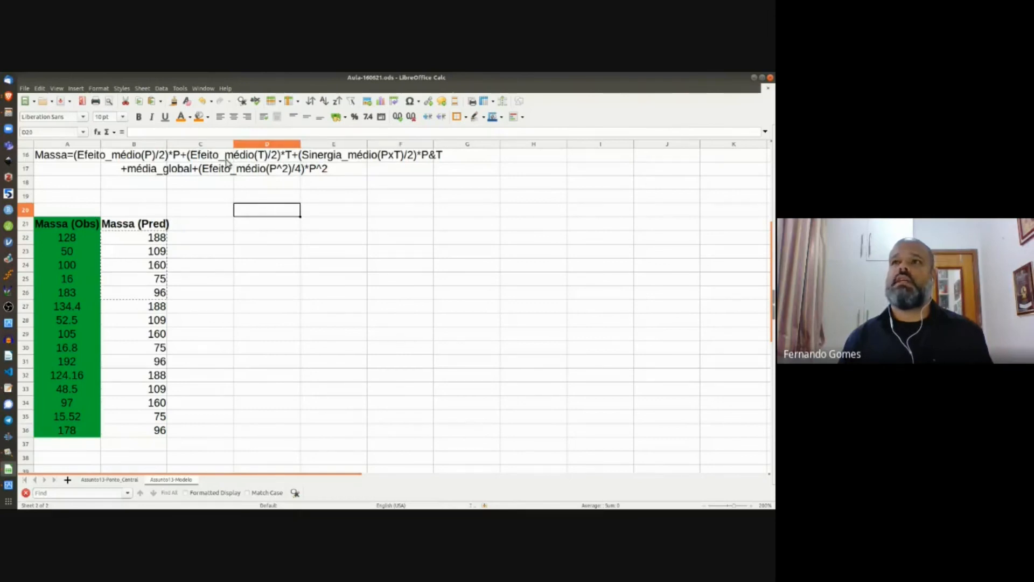
click(60, 103)
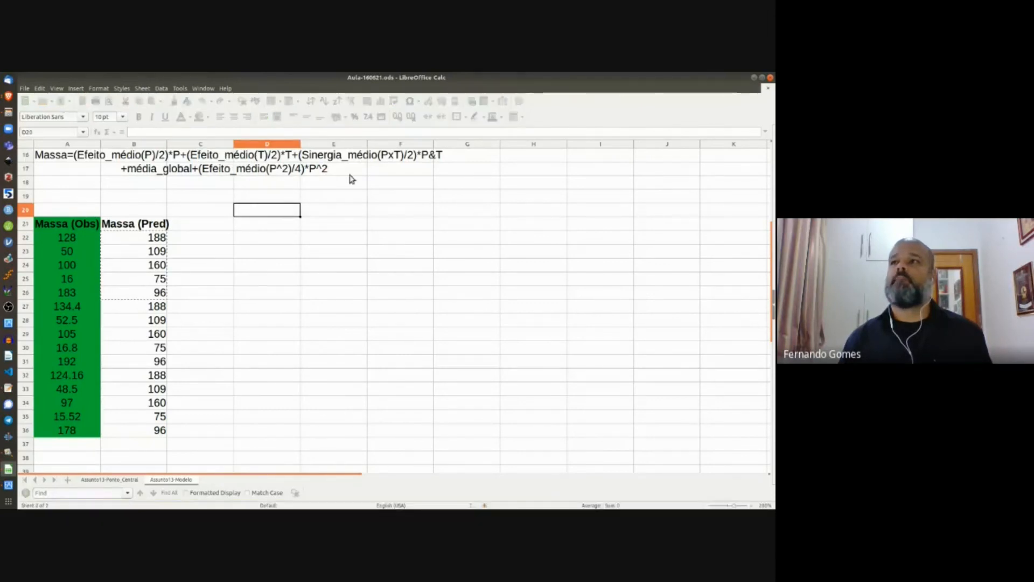
Step: Insert an XY (Scatter) chart from the Massa columns A21:B36
click(70, 224)
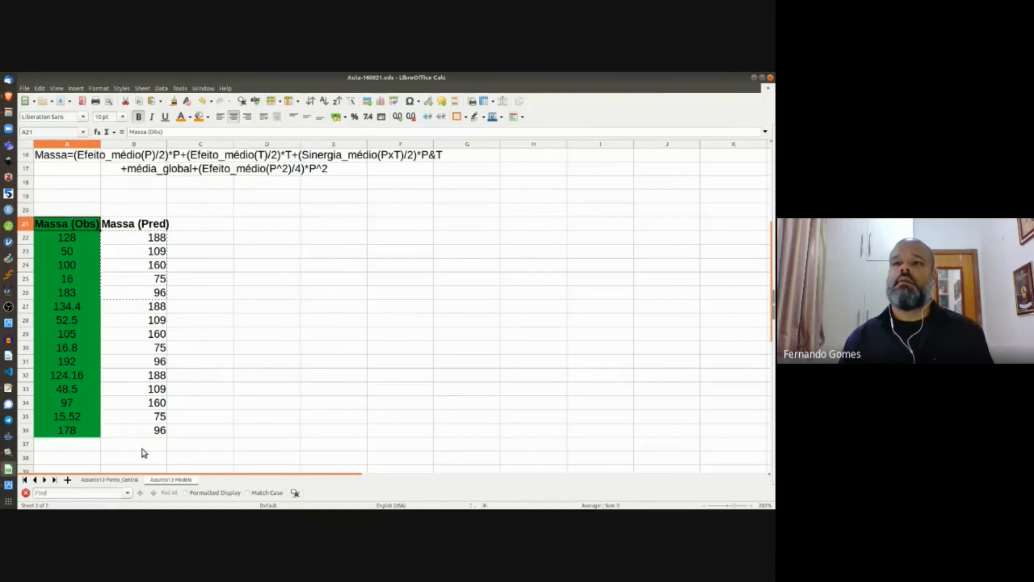
shift+click(150, 431)
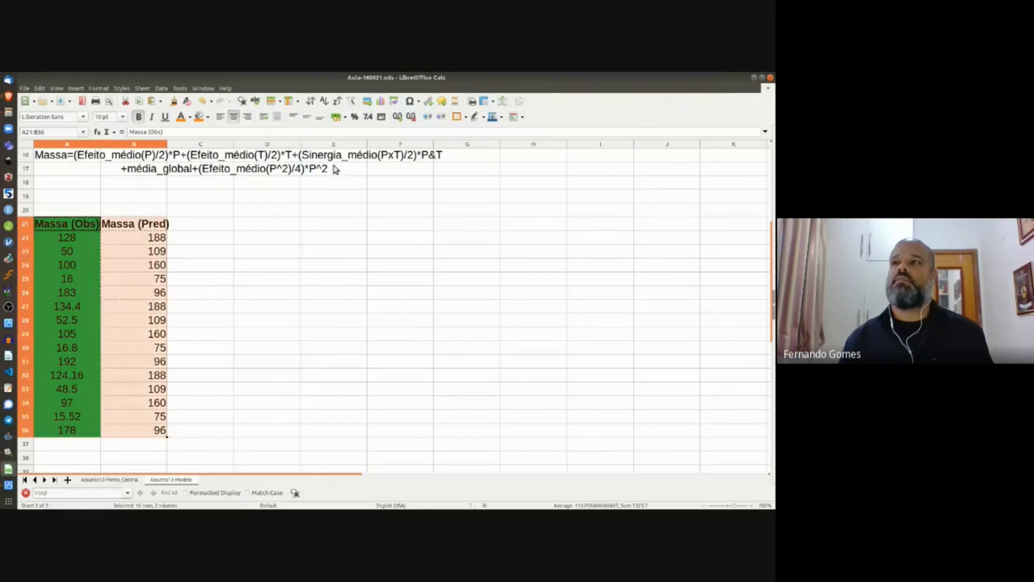
click(381, 105)
click(318, 280)
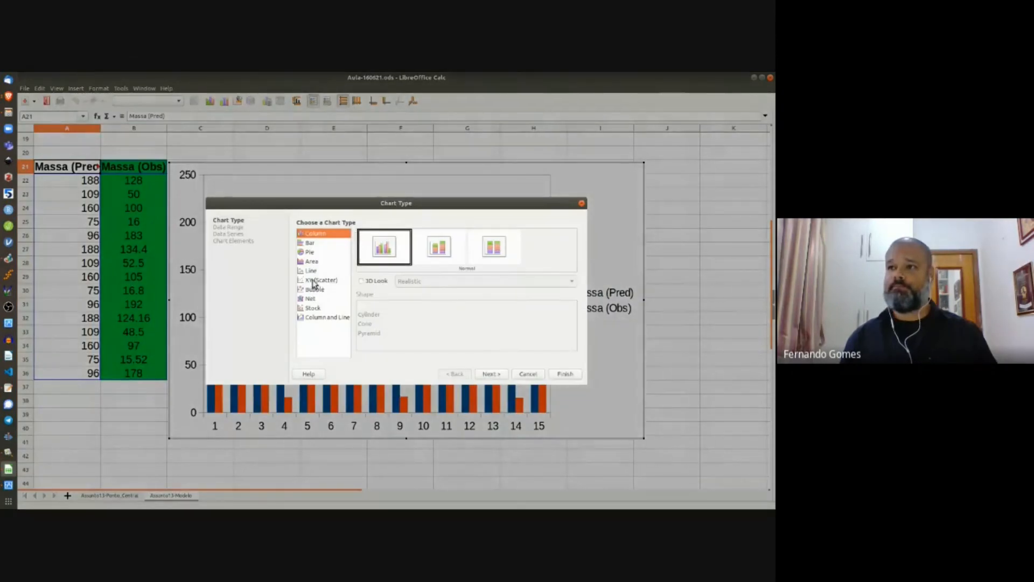
click(491, 374)
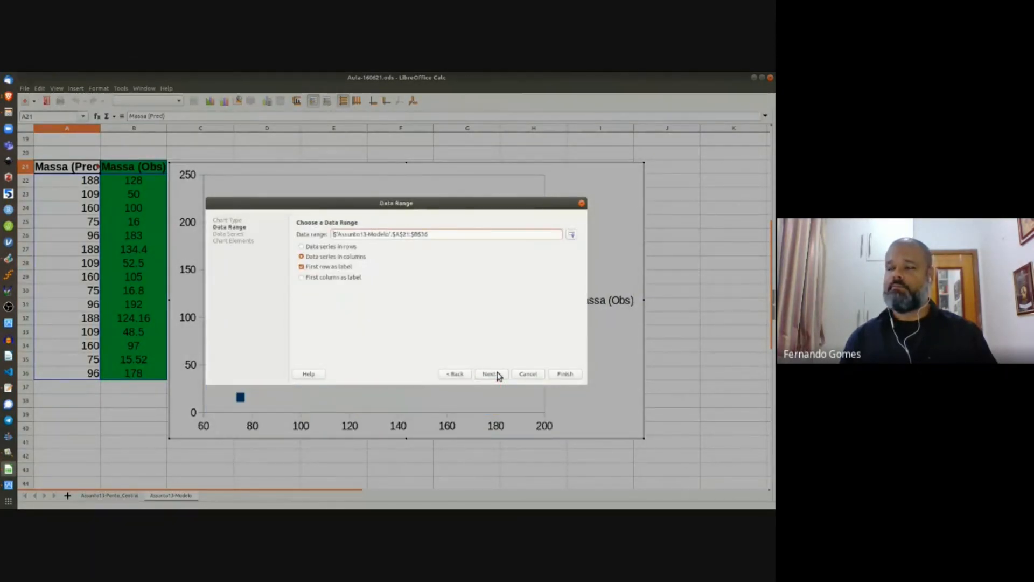
click(492, 373)
click(490, 374)
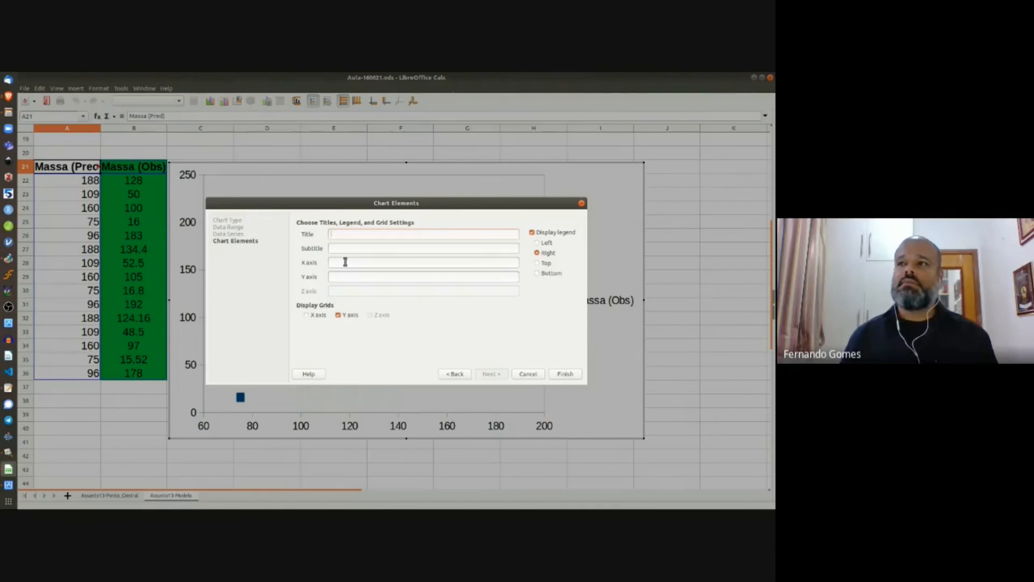
Step: Title the X axis 'Observados' and Y axis 'Preditos', hide the legend, and finish the chart
text(Obse)
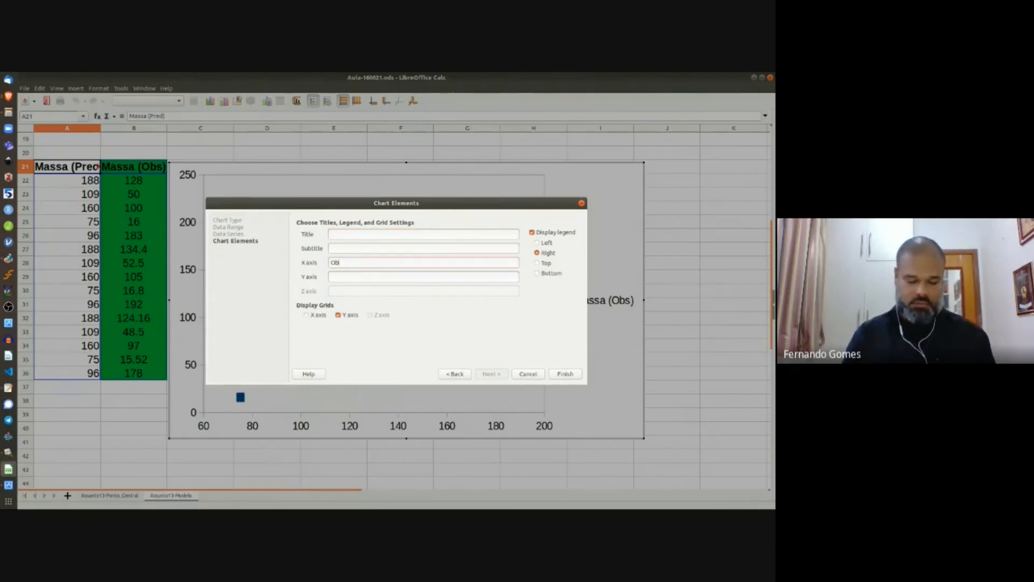
text(rvado)
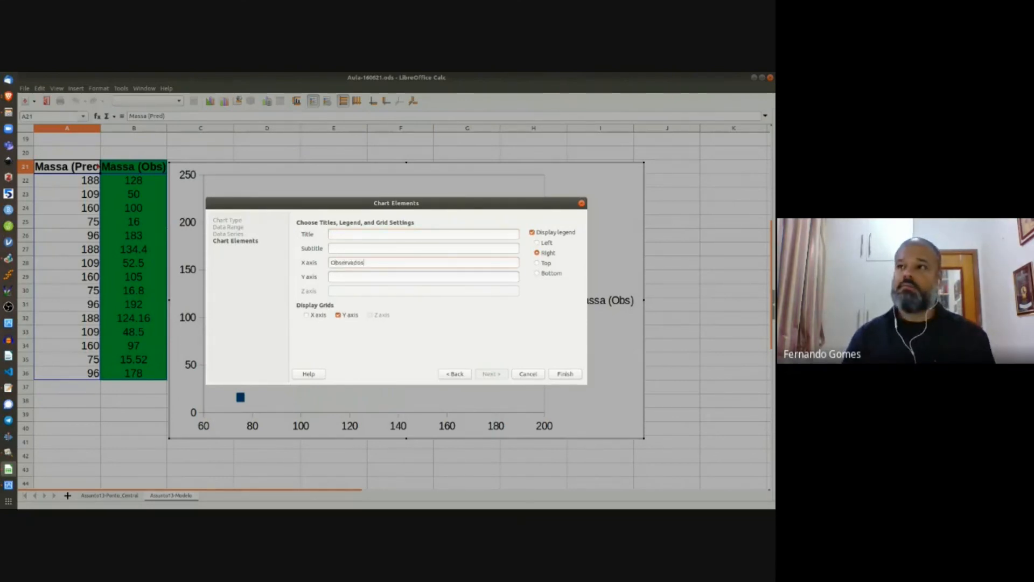
text(s)
click(350, 277)
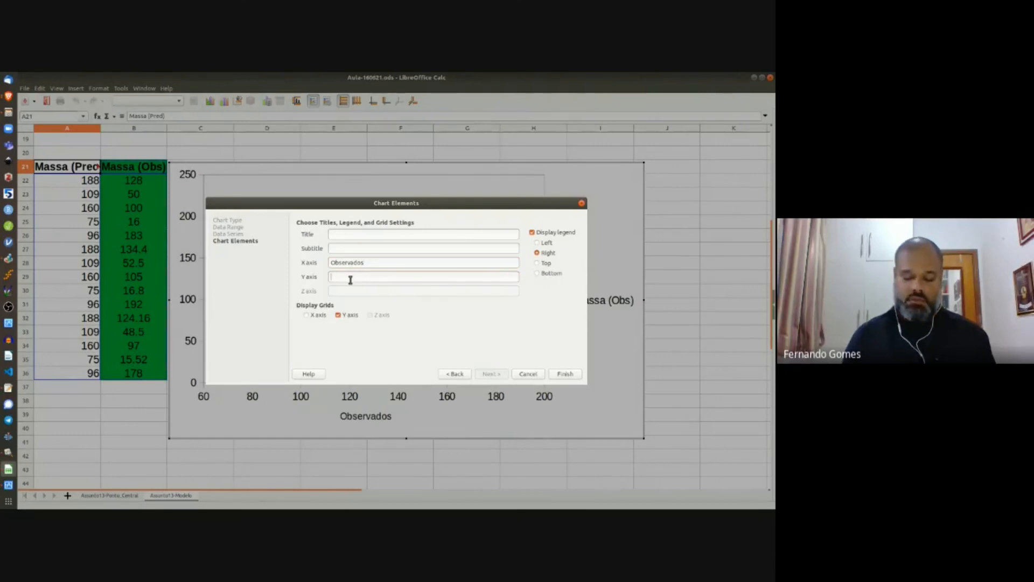
text(Preditos)
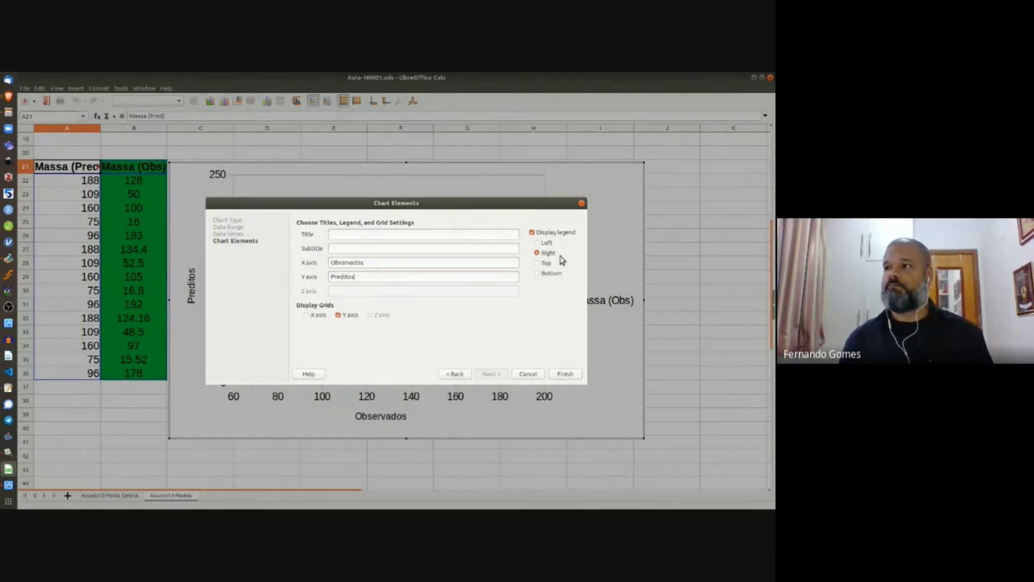
click(547, 233)
click(563, 374)
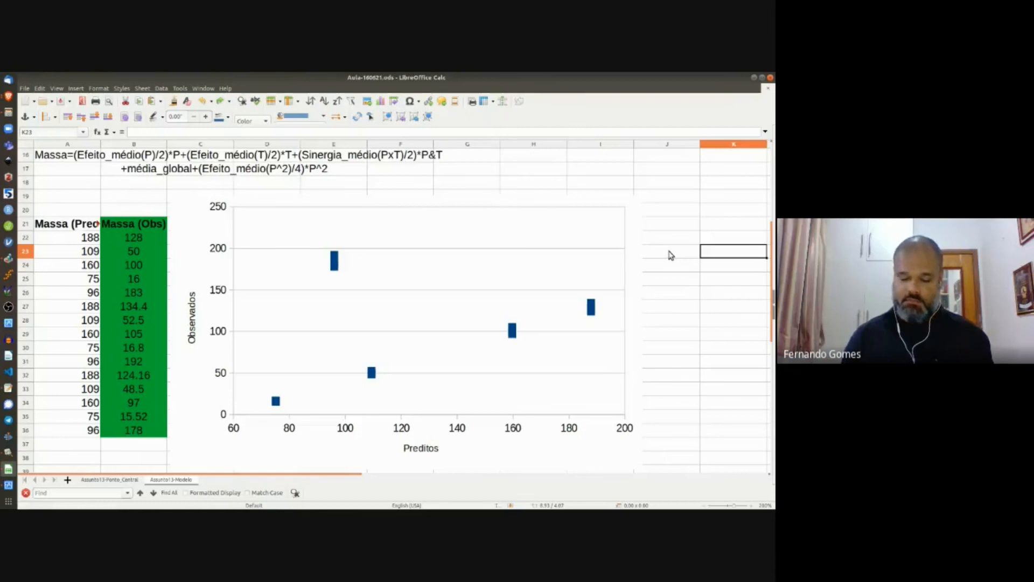
Step: Capture the scatter chart area as a screenshot and bring it up in KolourPaint
key(Escape)
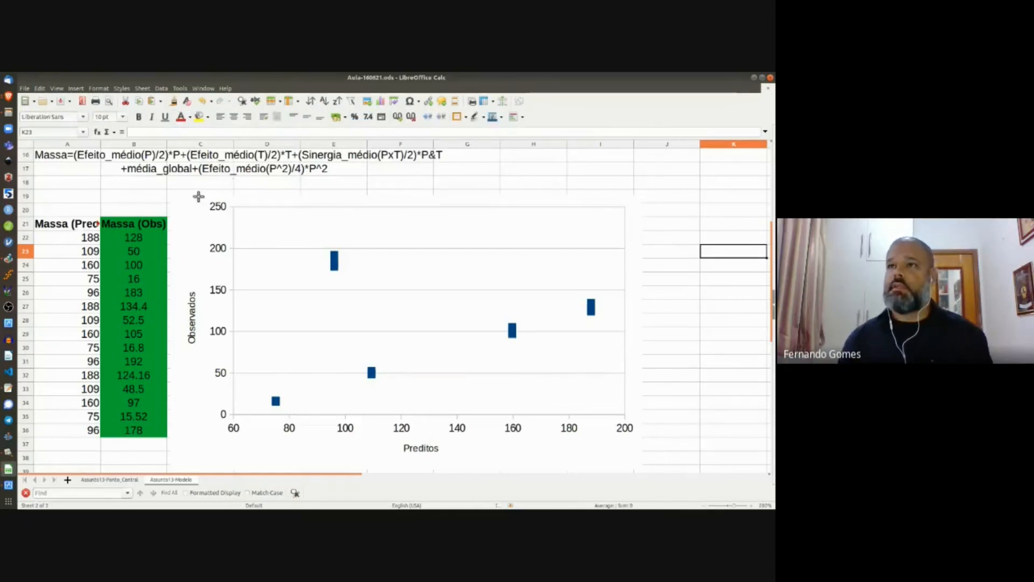
drag(174, 195, 635, 460)
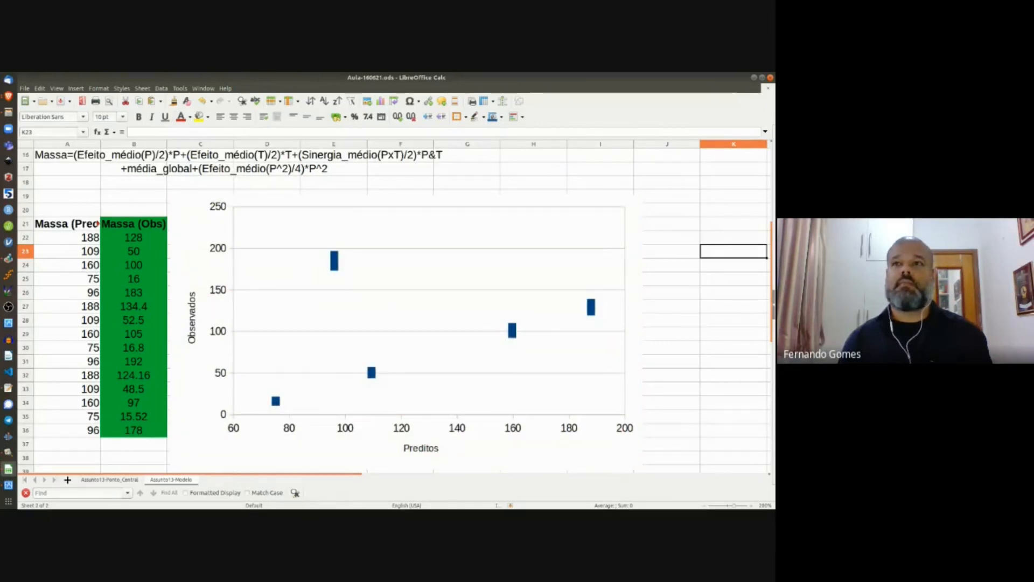
key(alt+Tab)
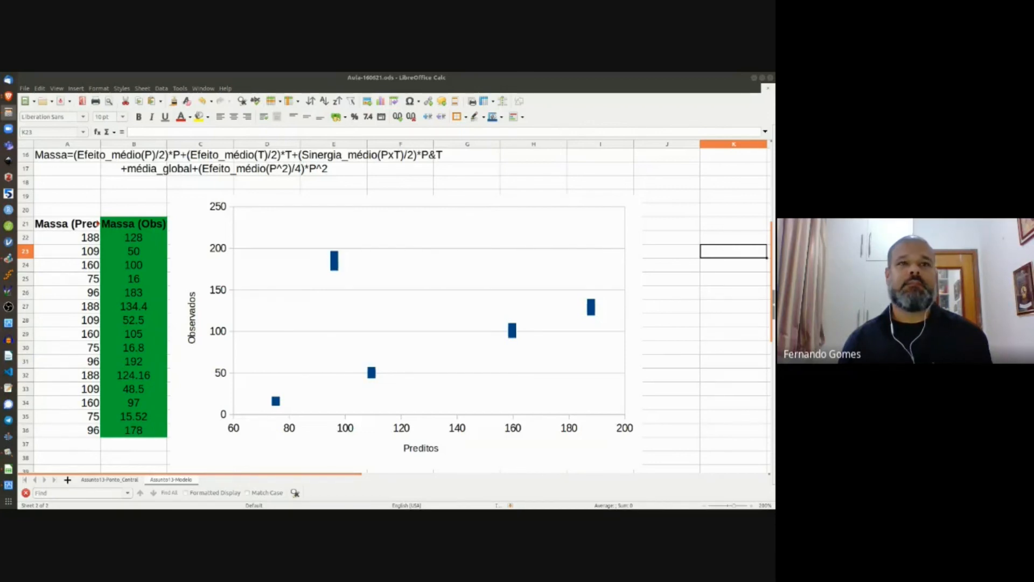
key(alt+Tab)
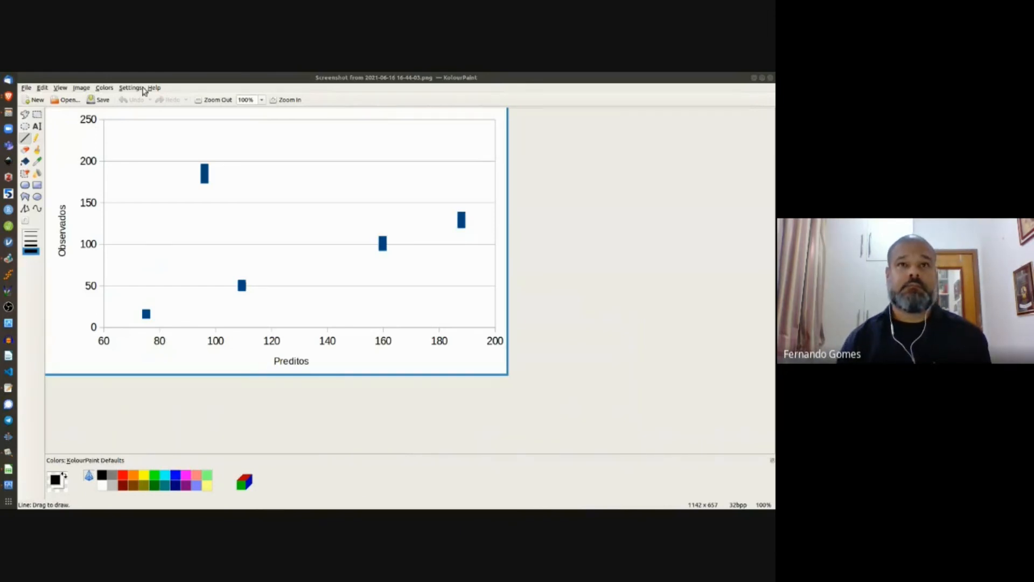
Step: Draw a thin red fit line through the four aligned points on the chart screenshot
key(alt+Tab)
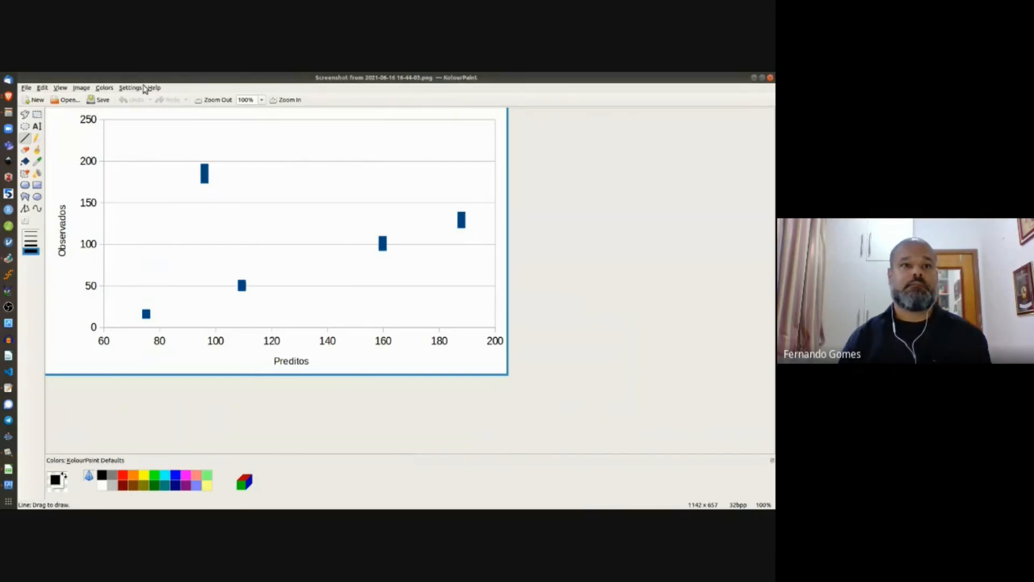
key(alt+Tab)
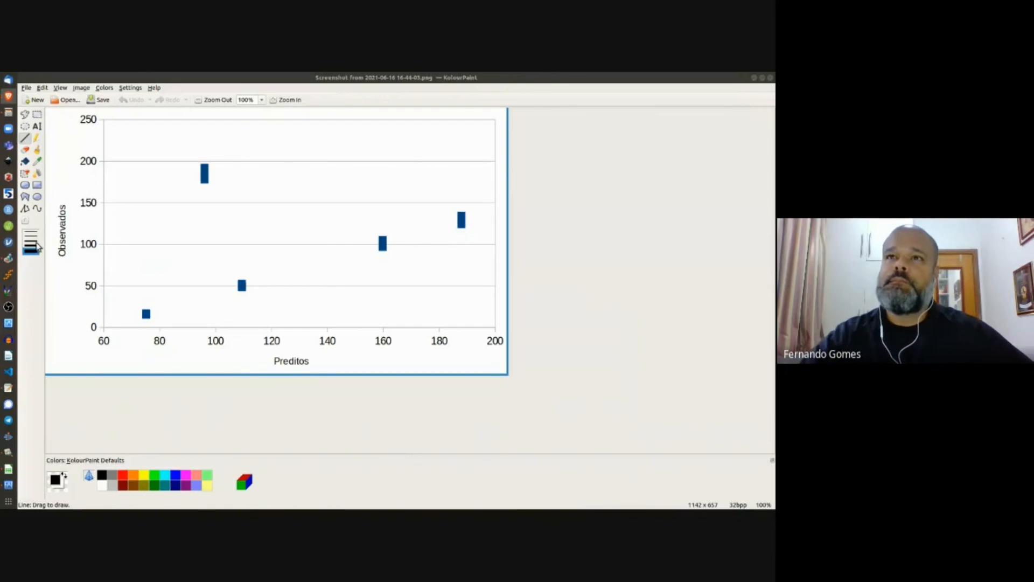
click(34, 239)
click(35, 242)
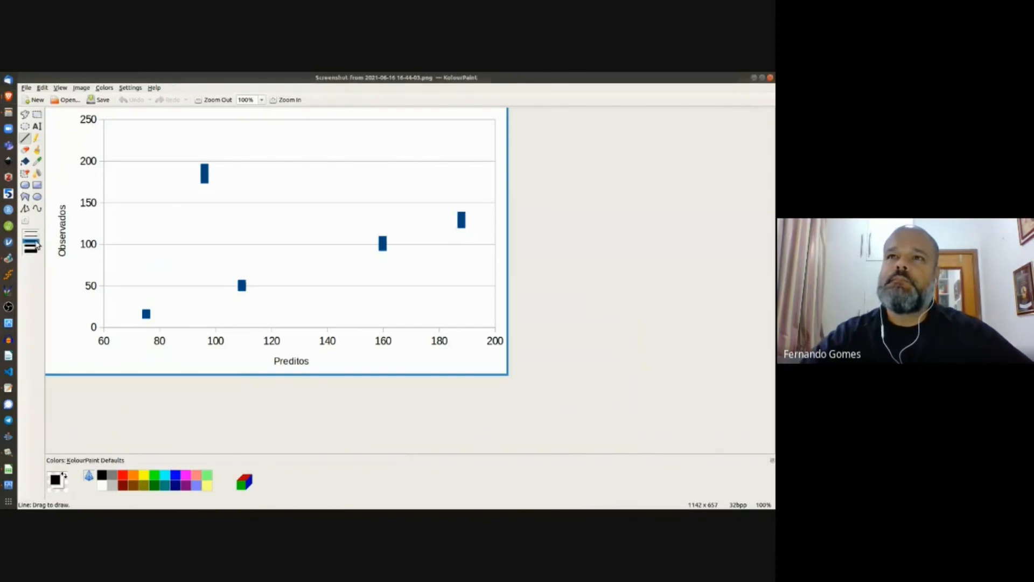
click(124, 475)
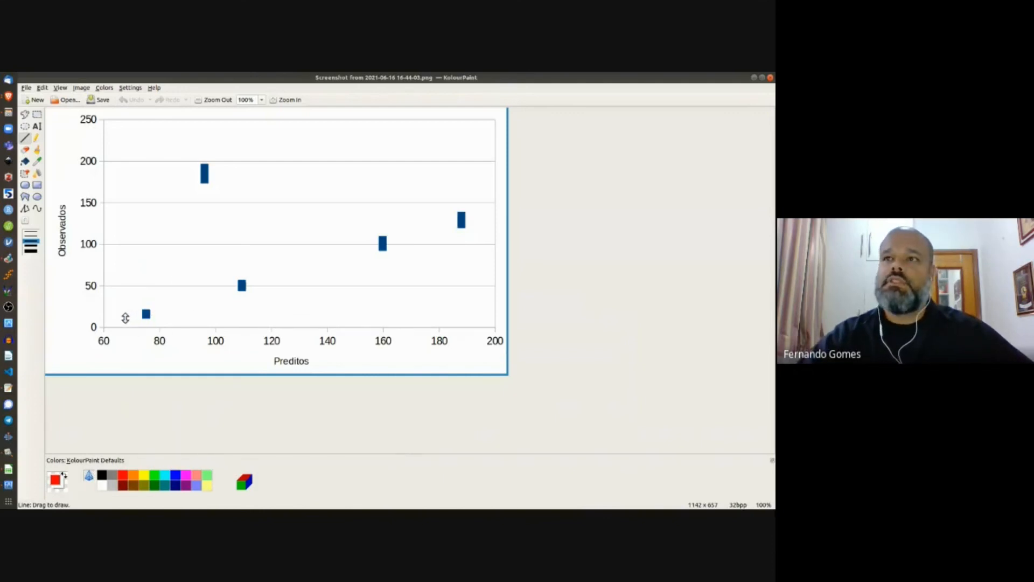
drag(124, 318, 477, 217)
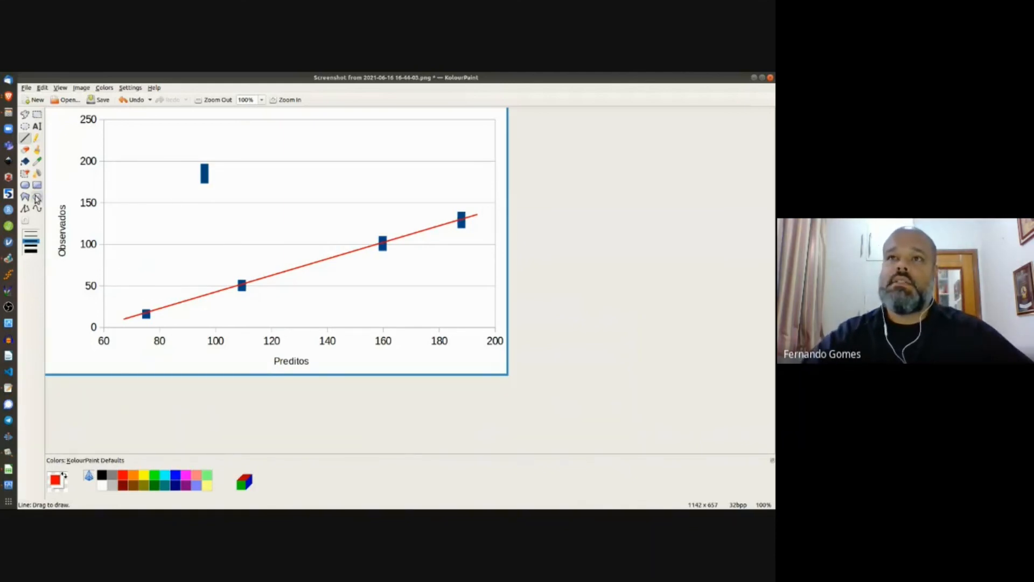
Step: Draw a red ellipse around the outlier point near 200, then return to LibreOffice Calc
click(36, 198)
drag(182, 148, 229, 196)
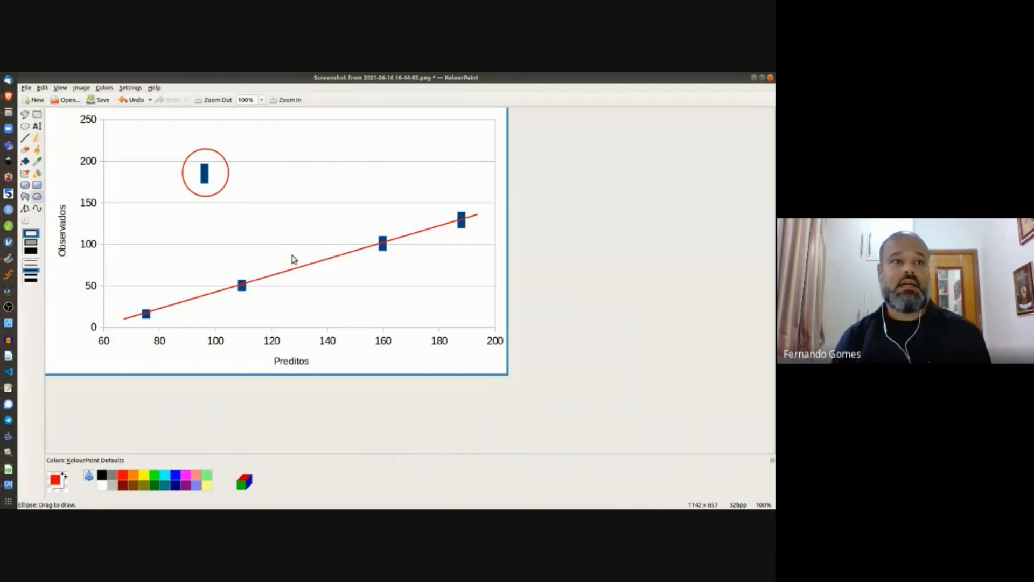
key(alt+Tab)
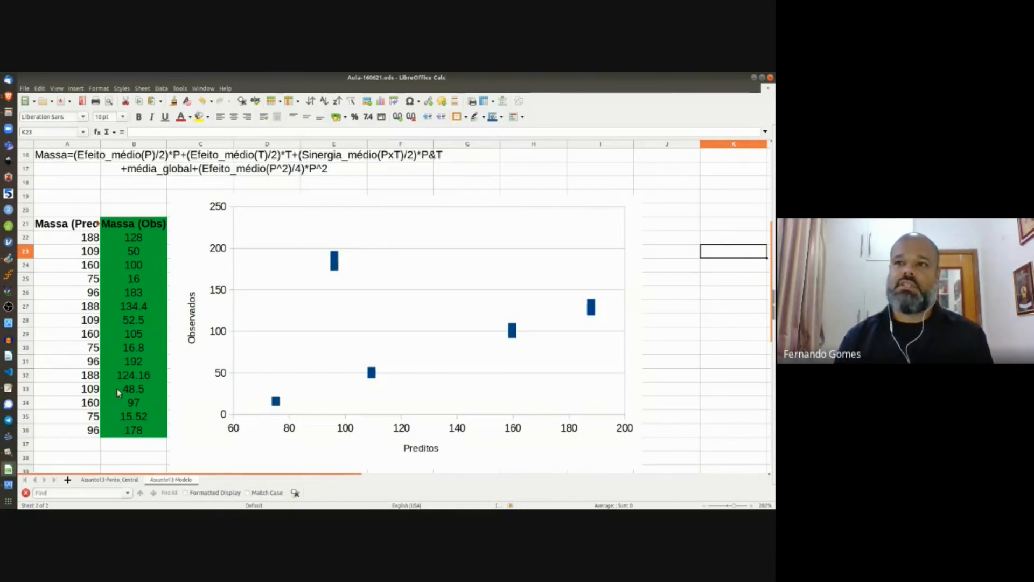
Step: Select the P² column values D1:D6 at the top of the sheet
scroll(94, 279, up, 5)
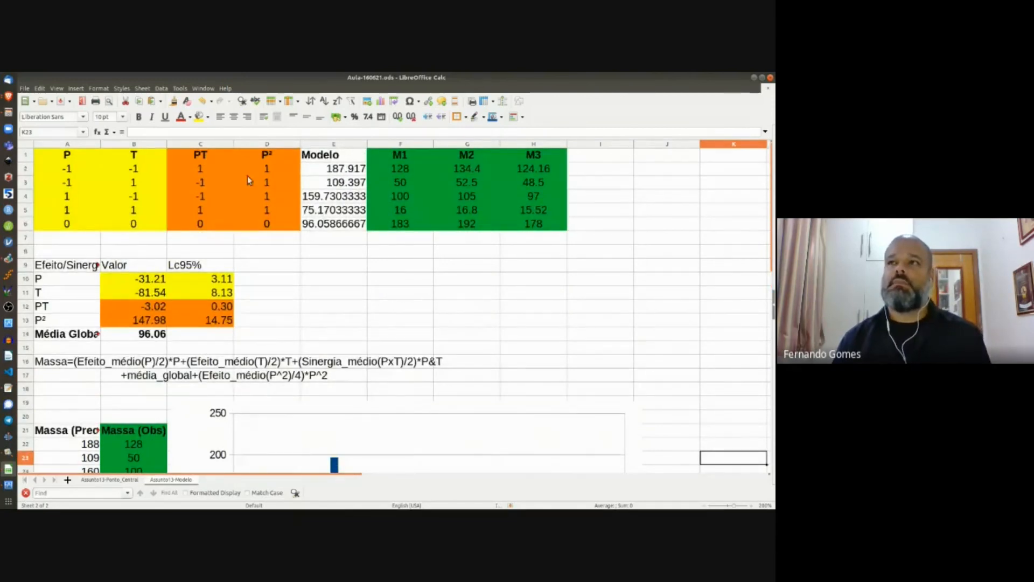
drag(264, 156, 276, 229)
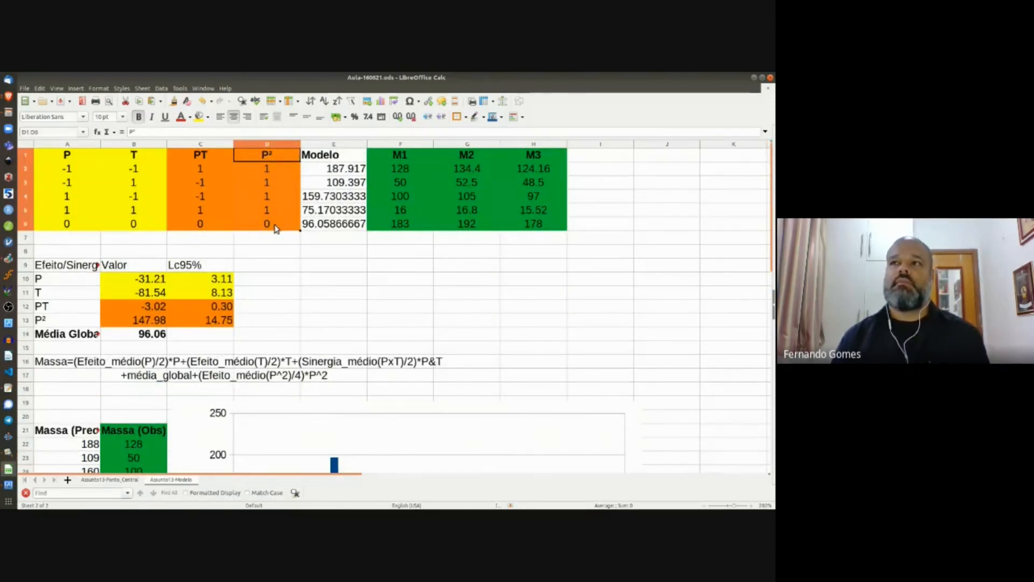